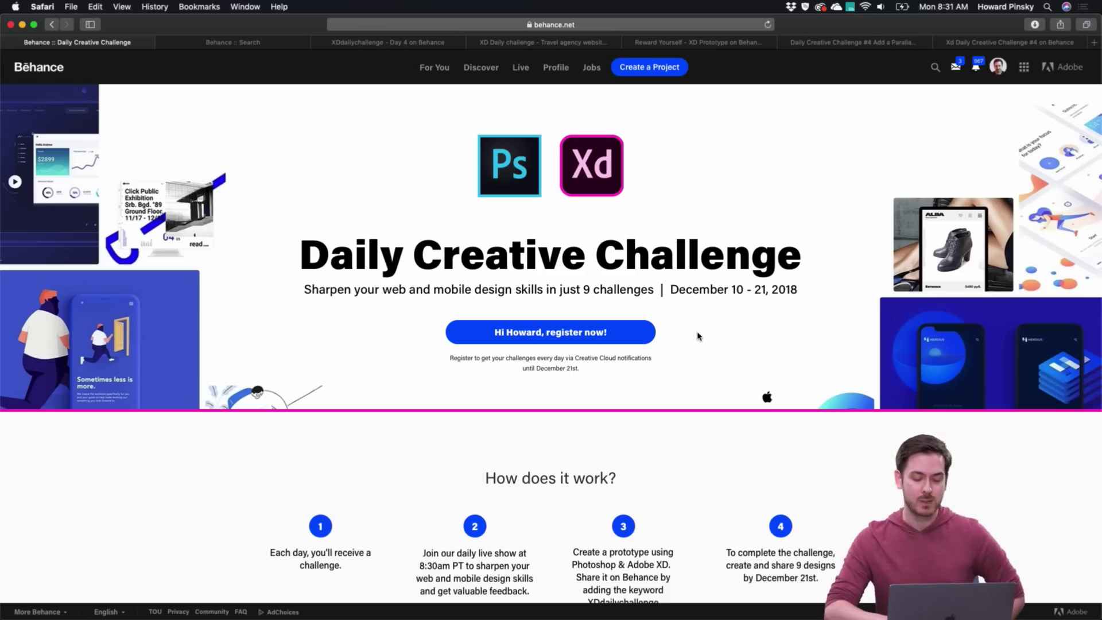
Read the Daily Creative Challenge page from its How does it work? instructions down to the Next Steps section
{"action": "scroll", "coordinate": [694, 337], "scroll_direction": "down", "scroll_amount": 2}
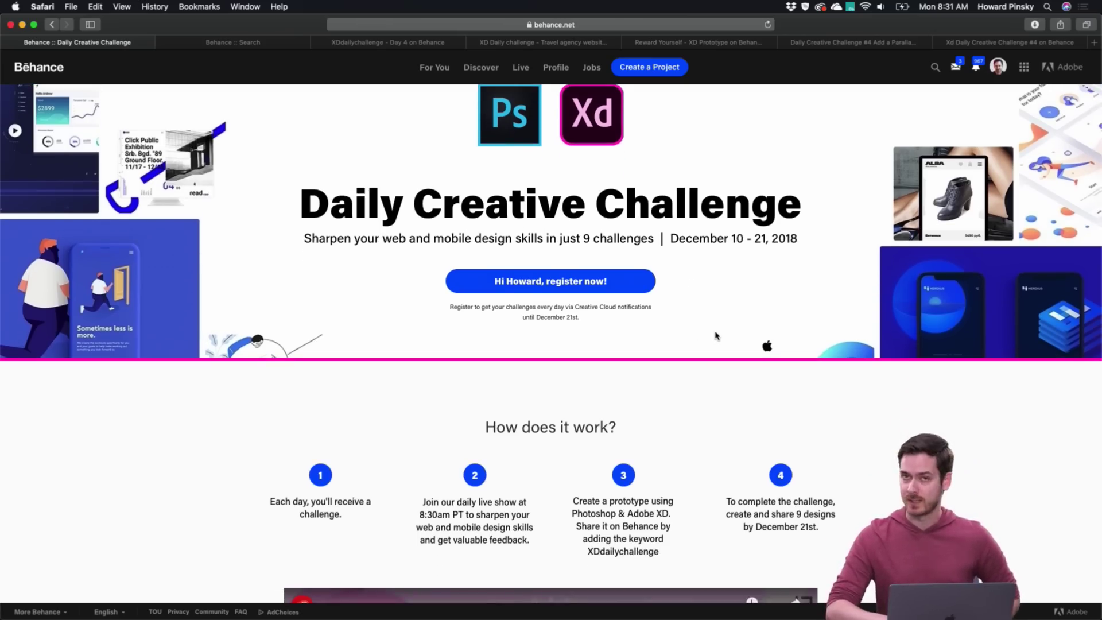
{"action": "scroll", "coordinate": [716, 336], "scroll_direction": "down", "scroll_amount": 8}
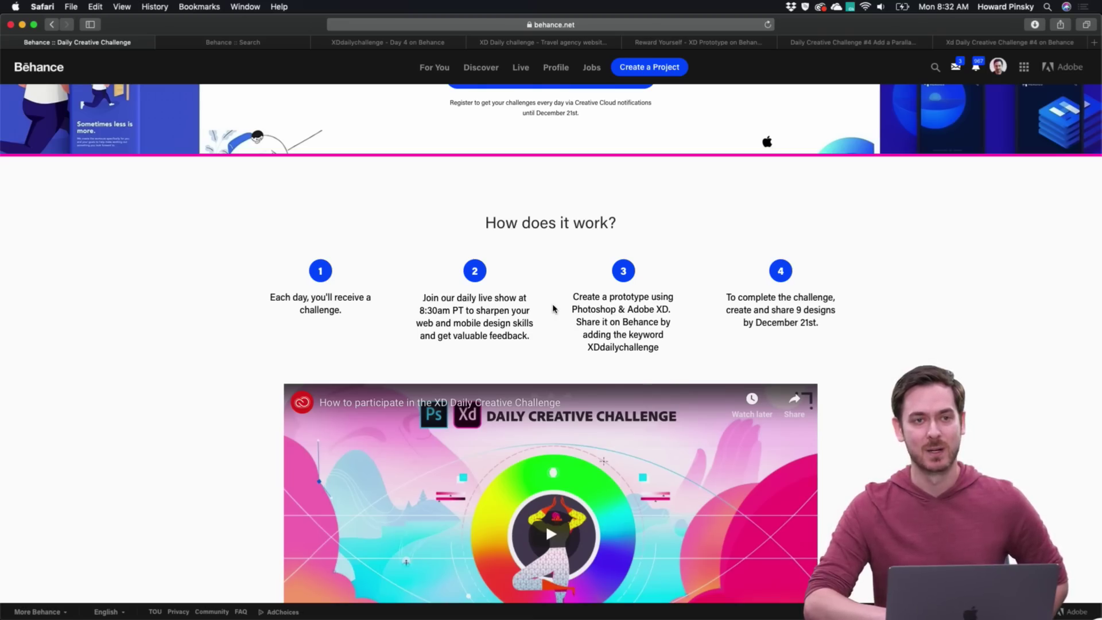
{"action": "scroll", "coordinate": [553, 308], "scroll_direction": "down", "scroll_amount": 1}
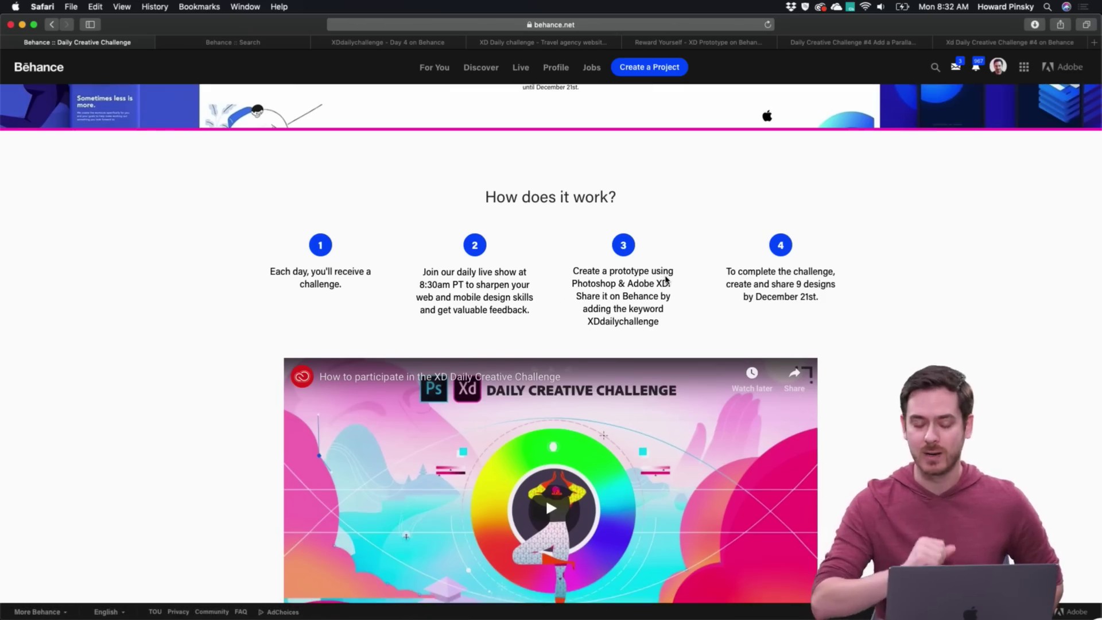
{"action": "left_click_drag", "start_coordinate": [594, 321], "coordinate": [667, 325]}
{"action": "left_click", "coordinate": [670, 325]}
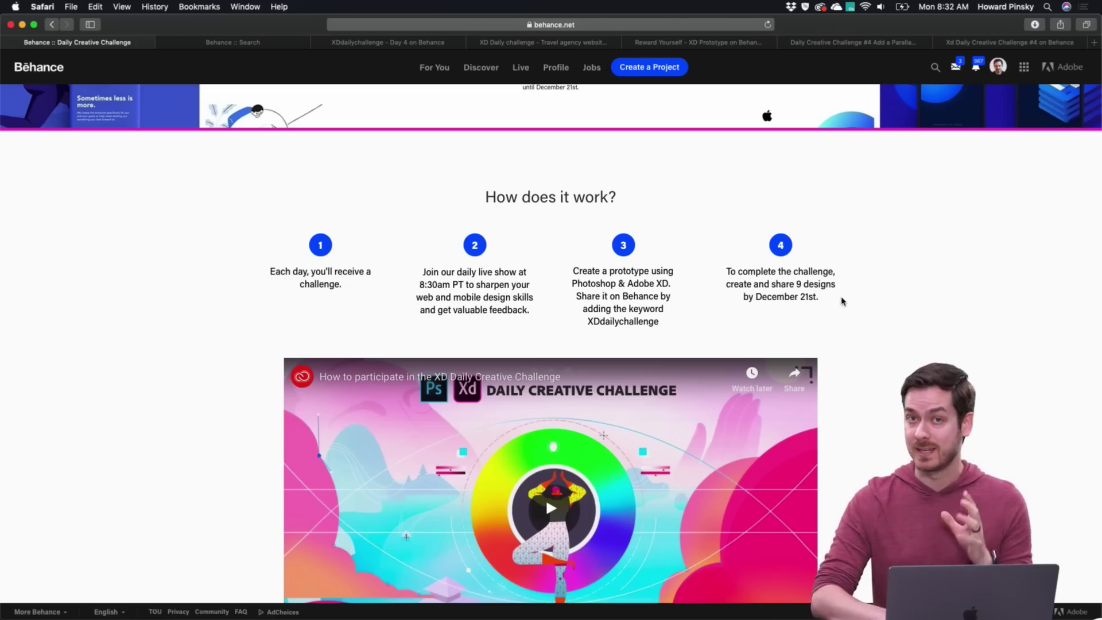
{"action": "scroll", "coordinate": [842, 301], "scroll_direction": "down", "scroll_amount": 5}
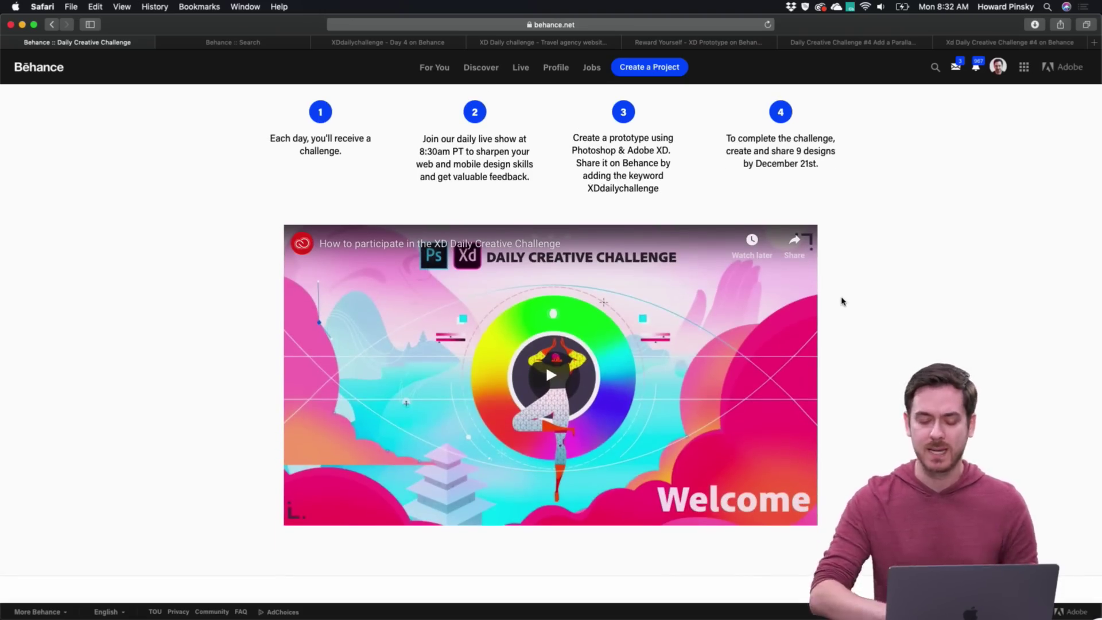
{"action": "scroll", "coordinate": [842, 301], "scroll_direction": "down", "scroll_amount": 15}
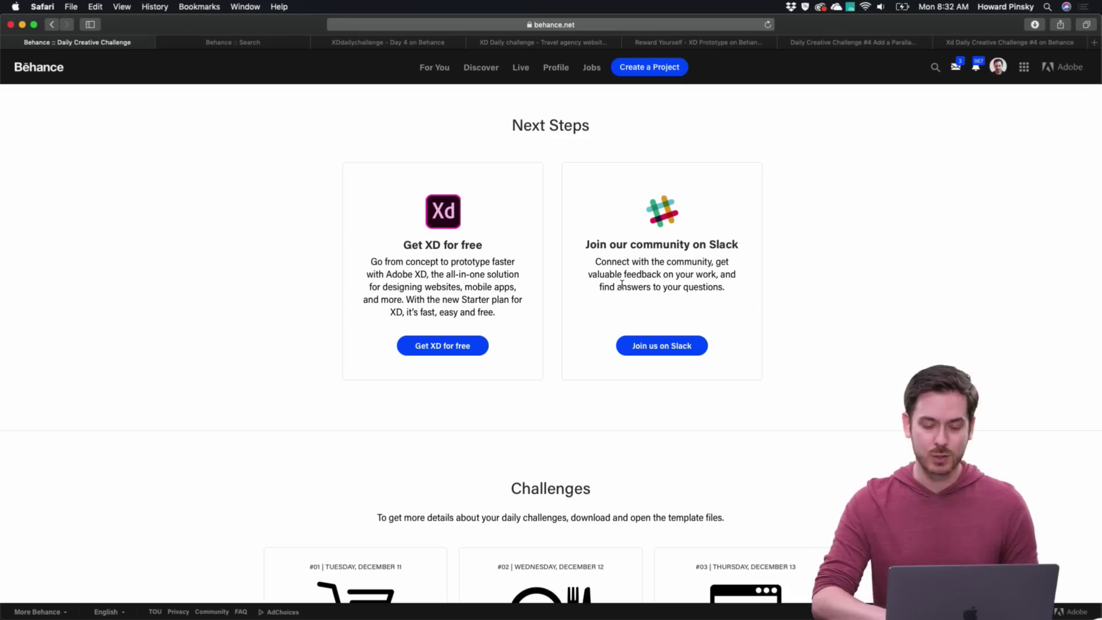
Switch to Slack and look through recent posts in the Adobe XD workspace's #introductions channel
{"action": "key", "text": "super+Tab"}
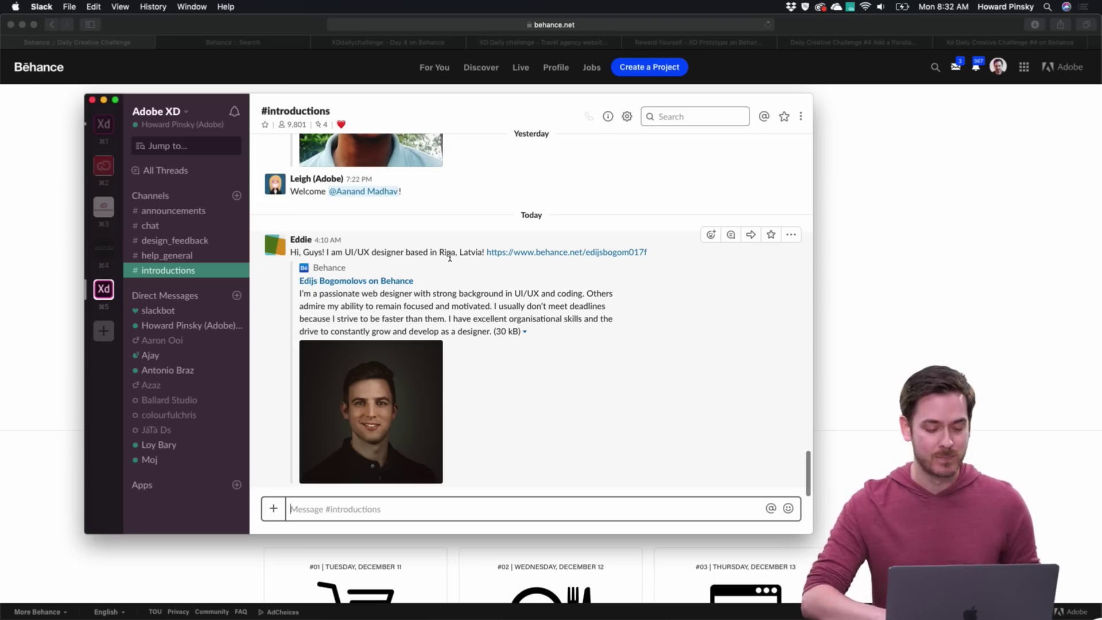
{"action": "scroll", "coordinate": [451, 258], "scroll_direction": "up", "scroll_amount": 2}
{"action": "scroll", "coordinate": [450, 259], "scroll_direction": "up", "scroll_amount": 10}
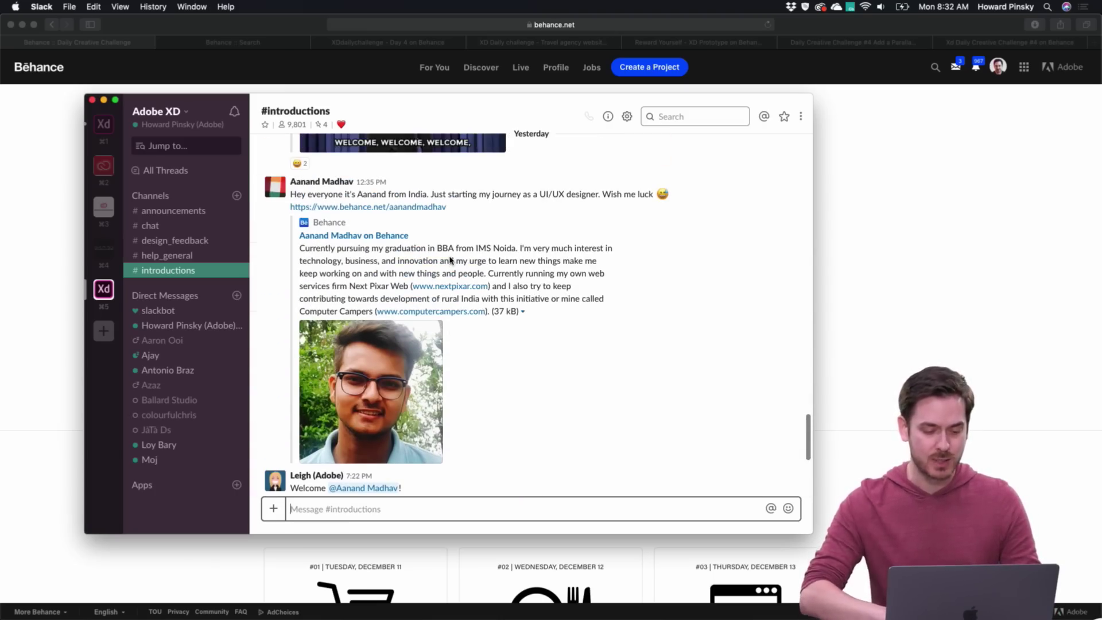
{"action": "scroll", "coordinate": [450, 259], "scroll_direction": "down", "scroll_amount": 10}
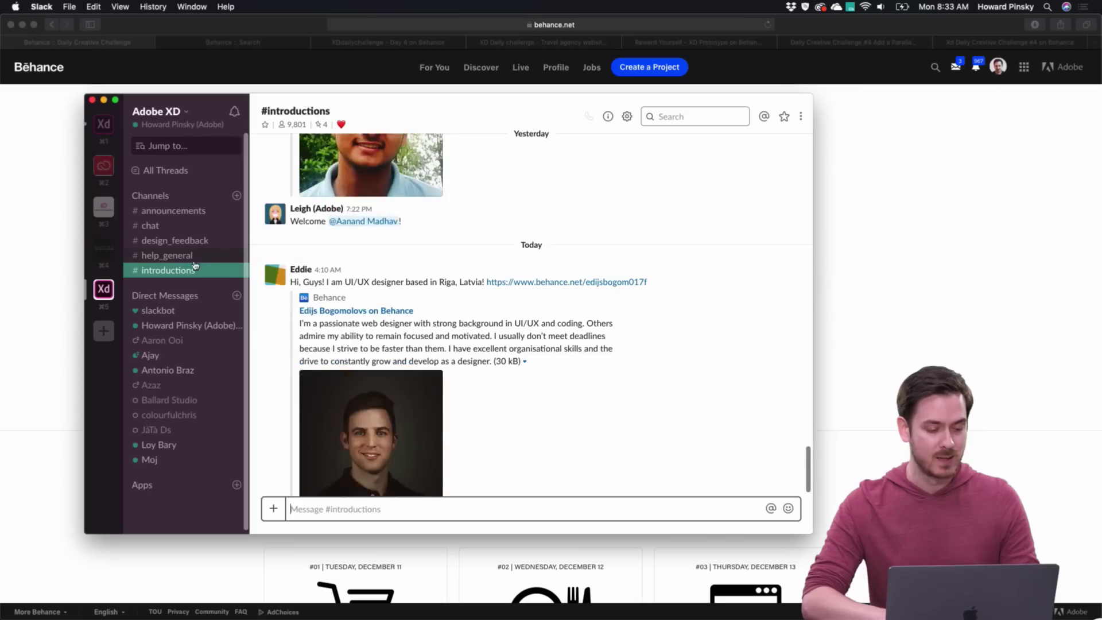
View the #help_general channel and the Day 5 Mobile Chat Application post in #announcements
{"action": "left_click", "coordinate": [190, 261]}
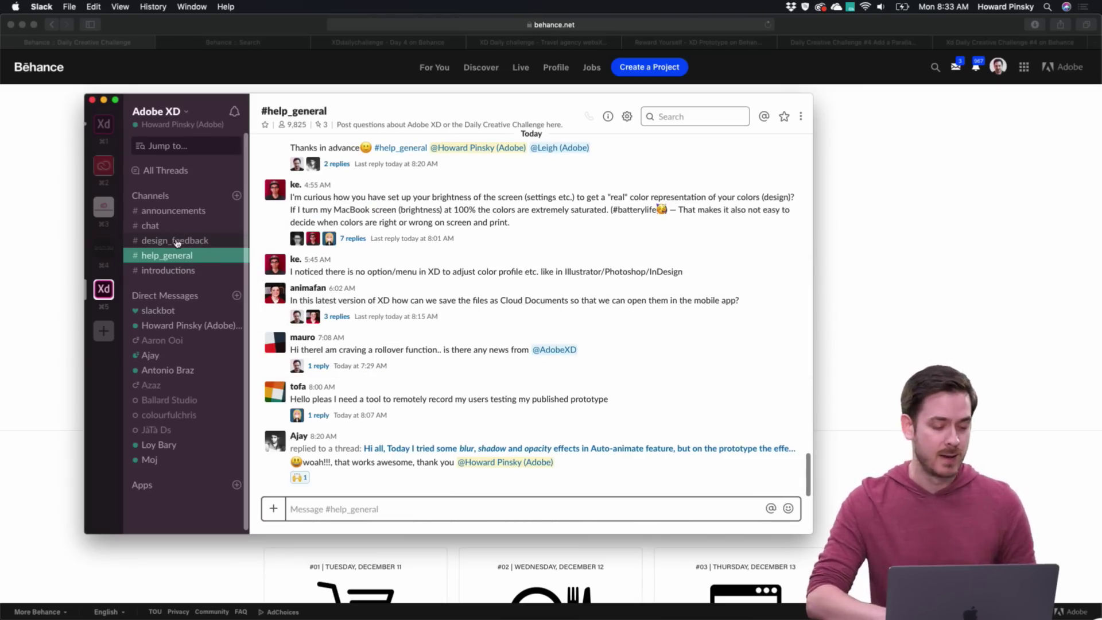
{"action": "left_click", "coordinate": [174, 211]}
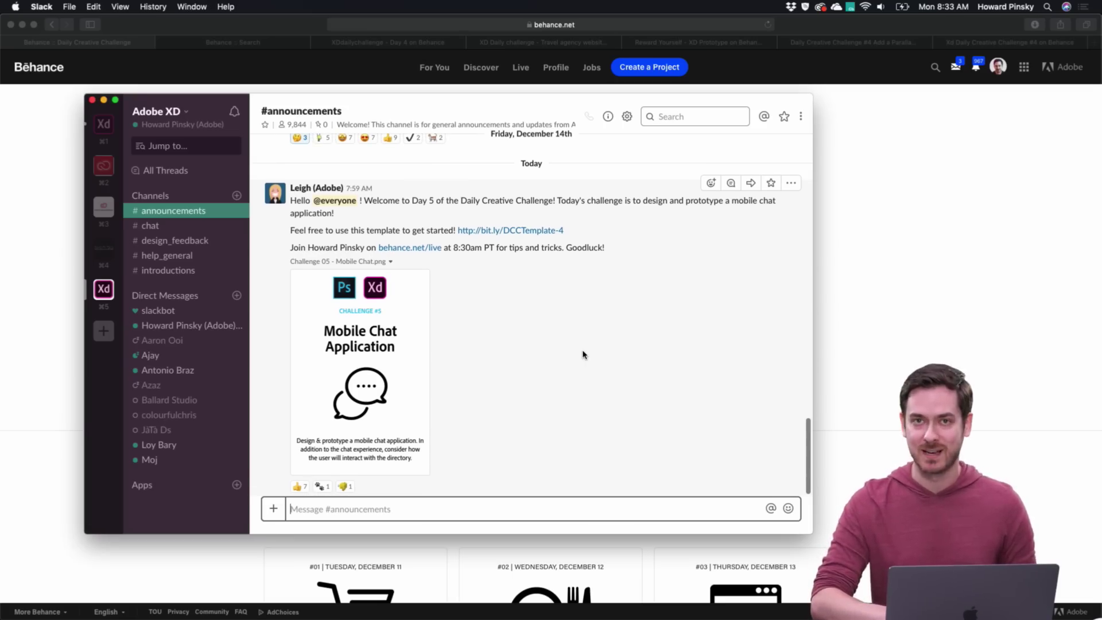
{"action": "scroll", "coordinate": [584, 355], "scroll_direction": "up", "scroll_amount": 3}
{"action": "scroll", "coordinate": [574, 353], "scroll_direction": "down", "scroll_amount": 3}
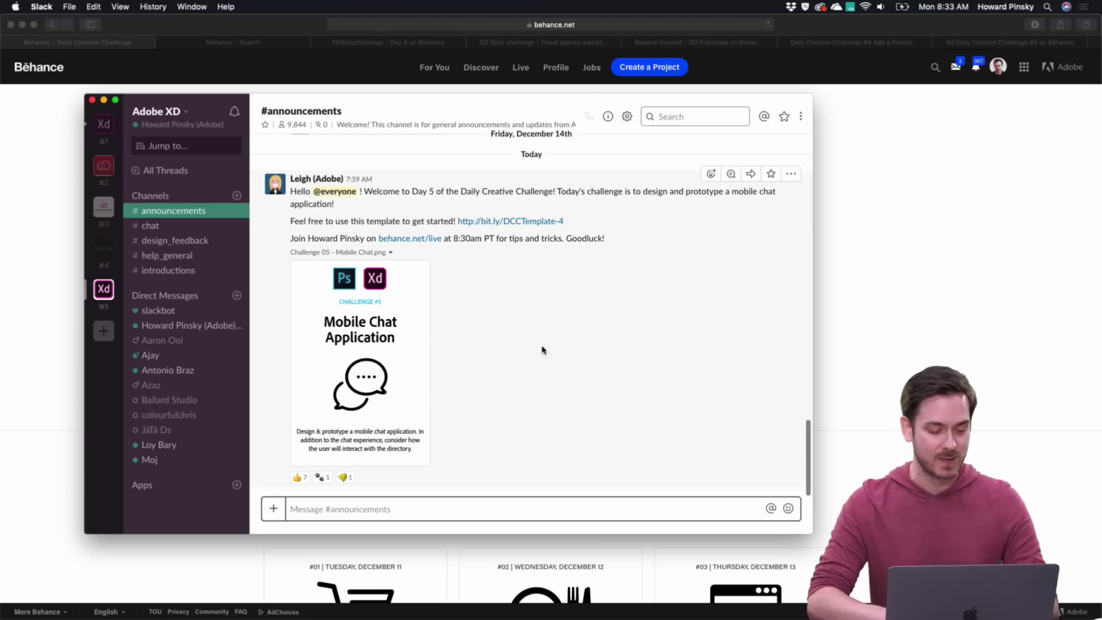
{"action": "left_click", "coordinate": [154, 270]}
Switch back to Safari, bring up the XDdailychallenge - Day 4 project and play its travel site video
{"action": "left_click", "coordinate": [878, 235]}
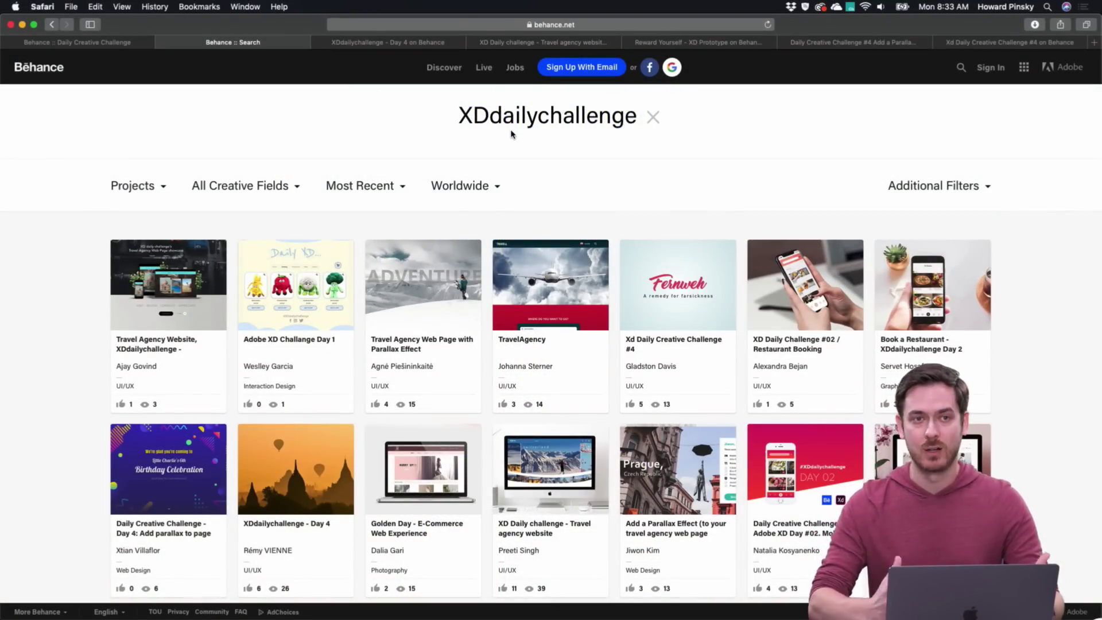
{"action": "left_click", "coordinate": [396, 45]}
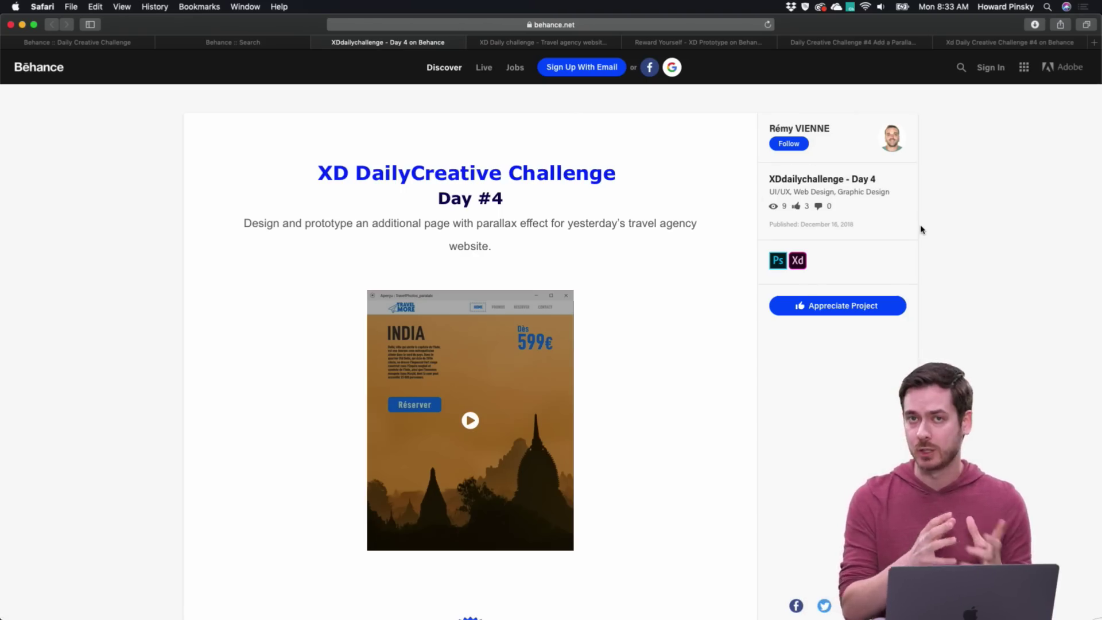
{"action": "scroll", "coordinate": [920, 230], "scroll_direction": "down", "scroll_amount": 1}
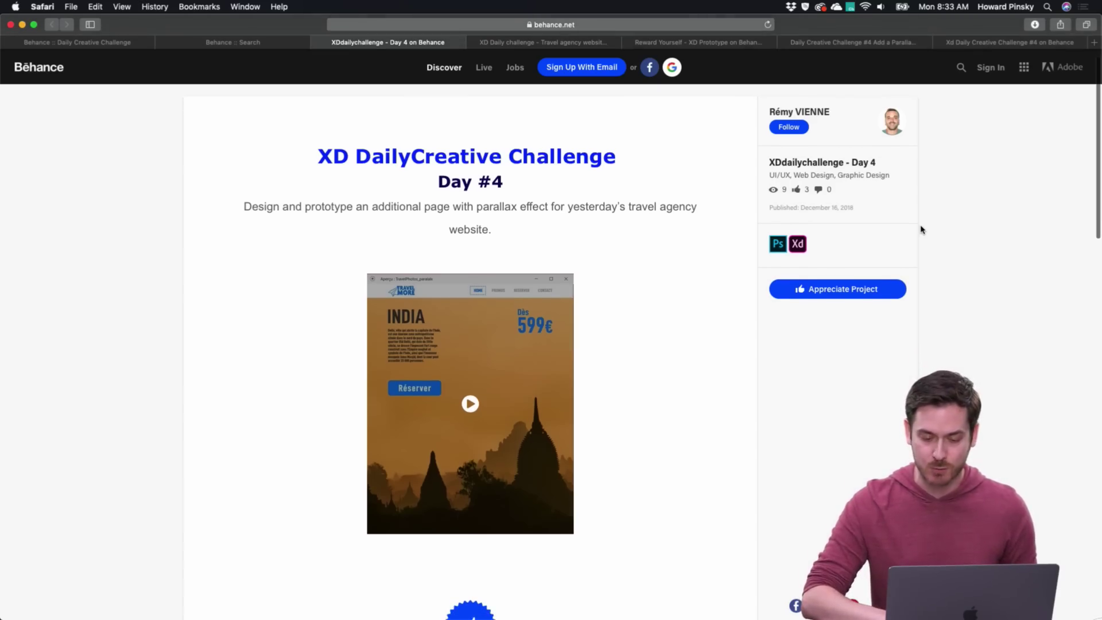
{"action": "scroll", "coordinate": [922, 230], "scroll_direction": "down", "scroll_amount": 2}
{"action": "scroll", "coordinate": [747, 287], "scroll_direction": "up", "scroll_amount": 1}
{"action": "left_click", "coordinate": [476, 379]}
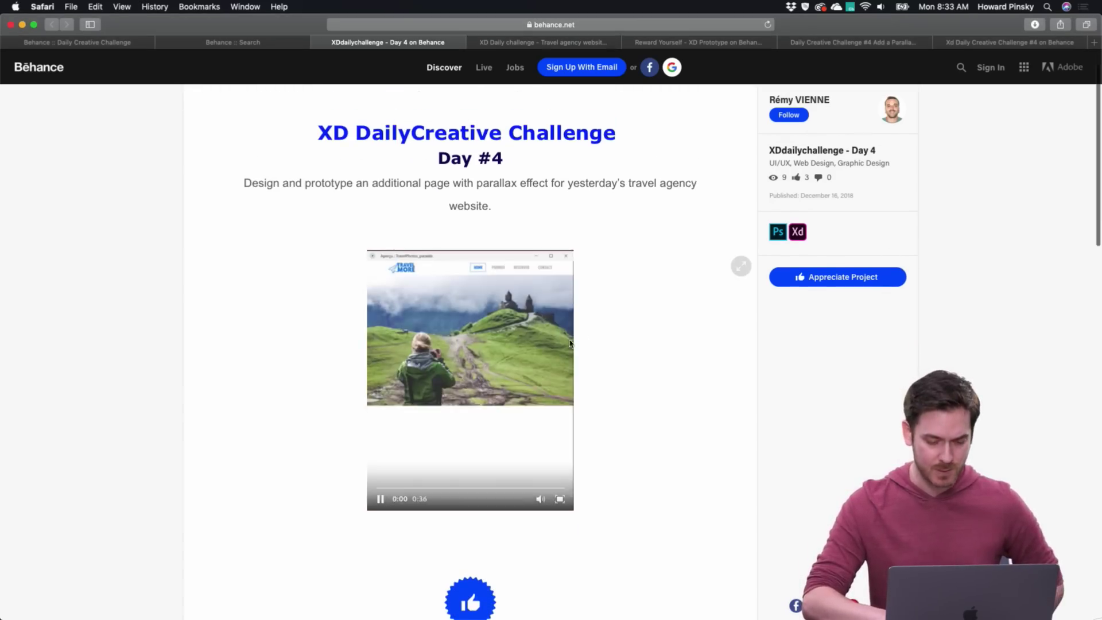
Enlarge the Day 4 travel site video, replay it from near the beginning and pause it
{"action": "left_click", "coordinate": [631, 310]}
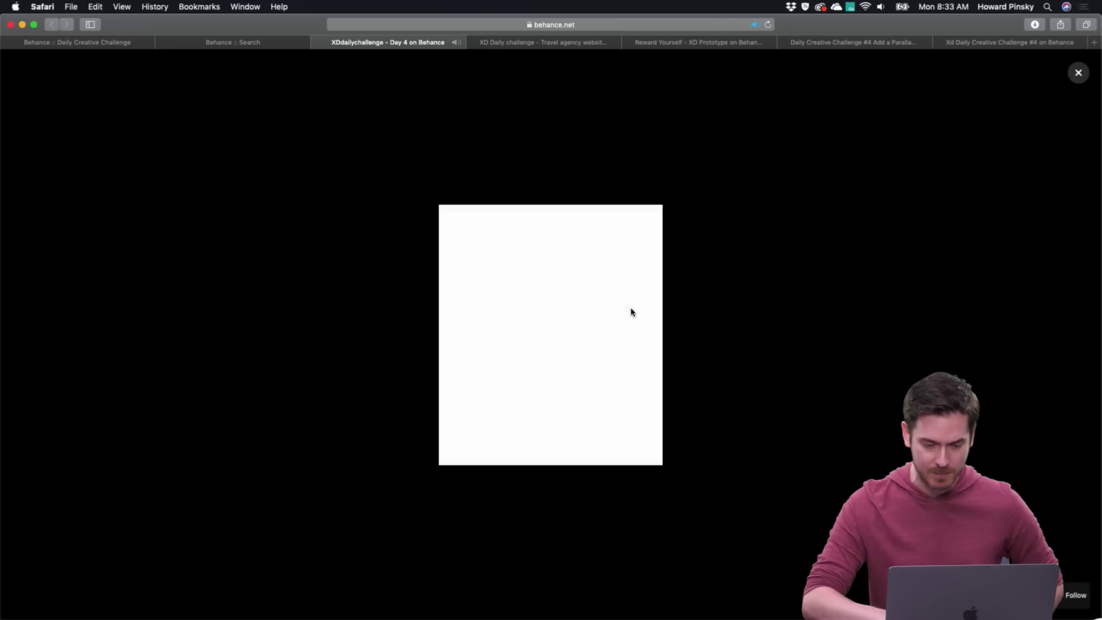
{"action": "left_click", "coordinate": [541, 308]}
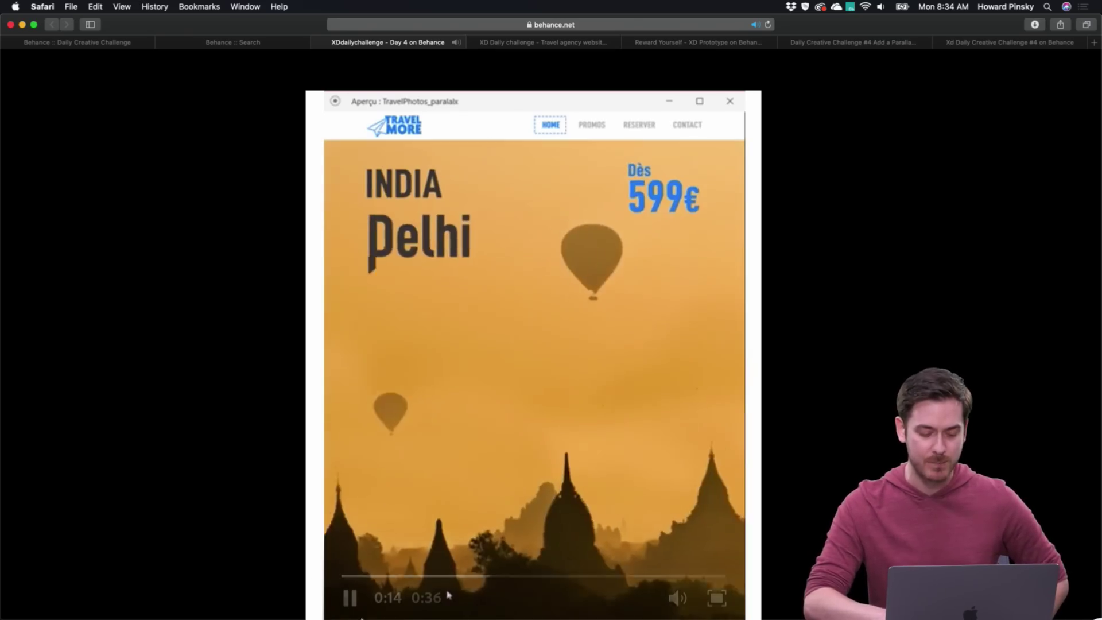
{"action": "left_click", "coordinate": [345, 577]}
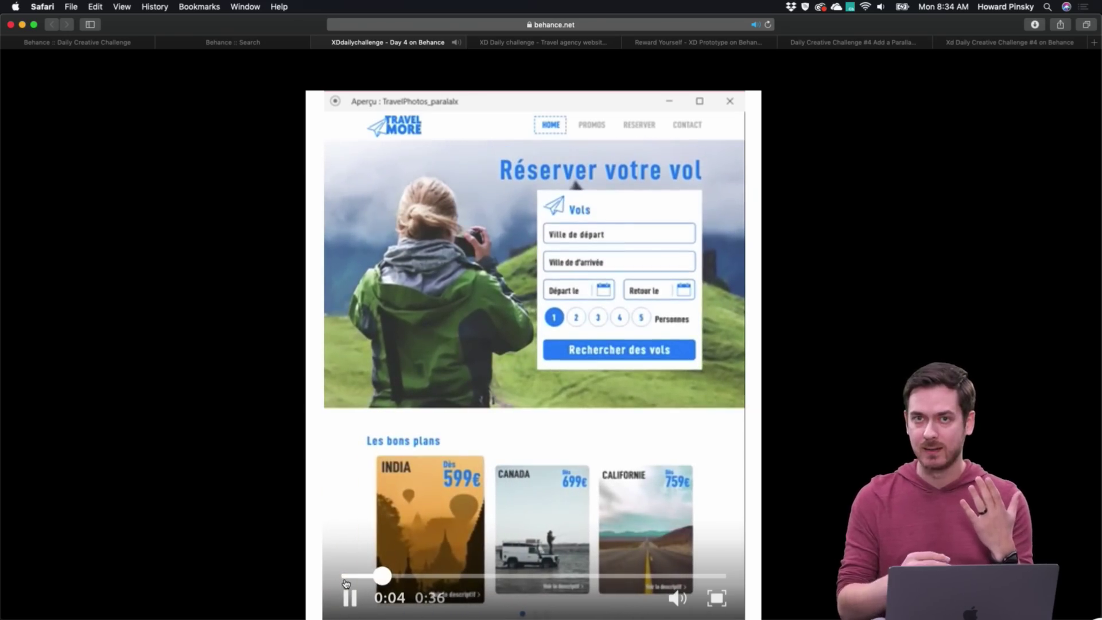
{"action": "left_click", "coordinate": [350, 598]}
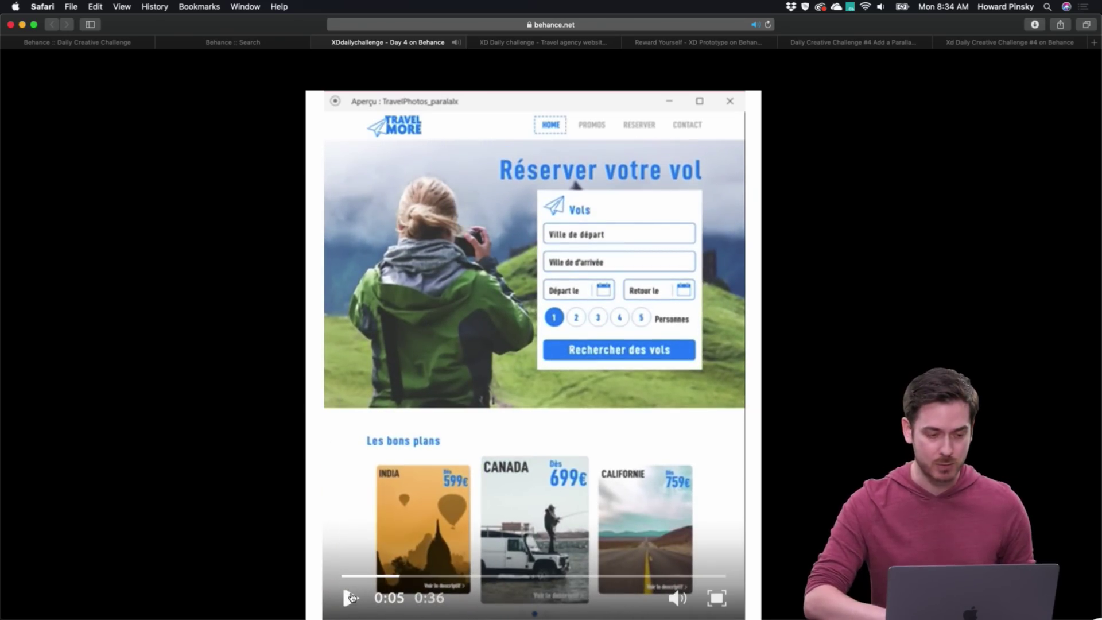
Close the Day 4 project, play the prototype video in the XD Daily challenge - Travel agency website project, and pause it
{"action": "key", "text": "super+w"}
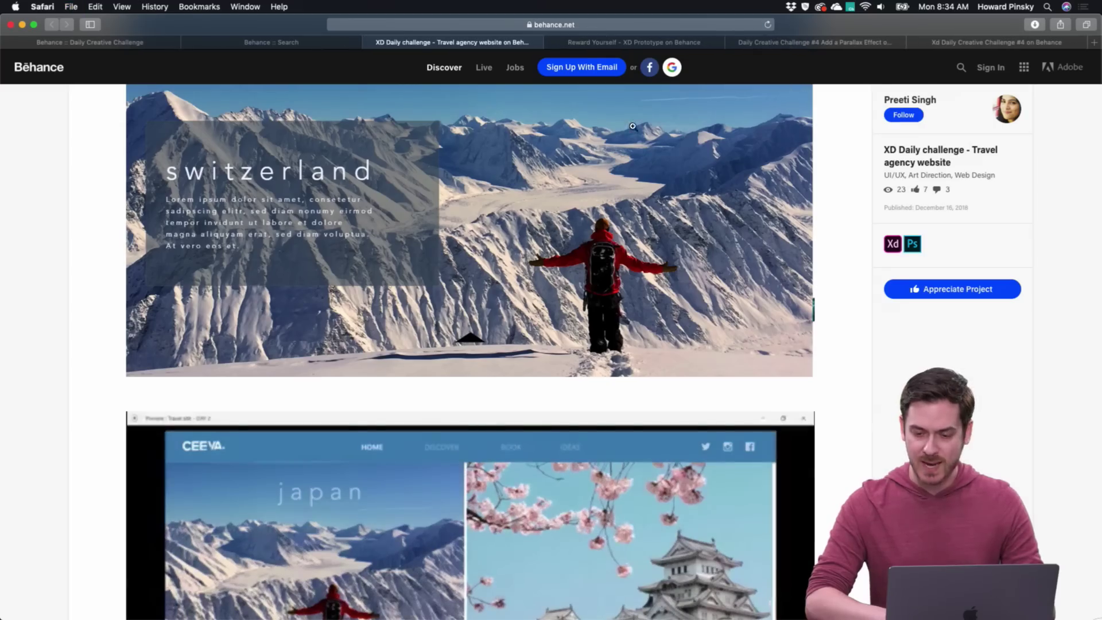
{"action": "scroll", "coordinate": [688, 138], "scroll_direction": "down", "scroll_amount": 2}
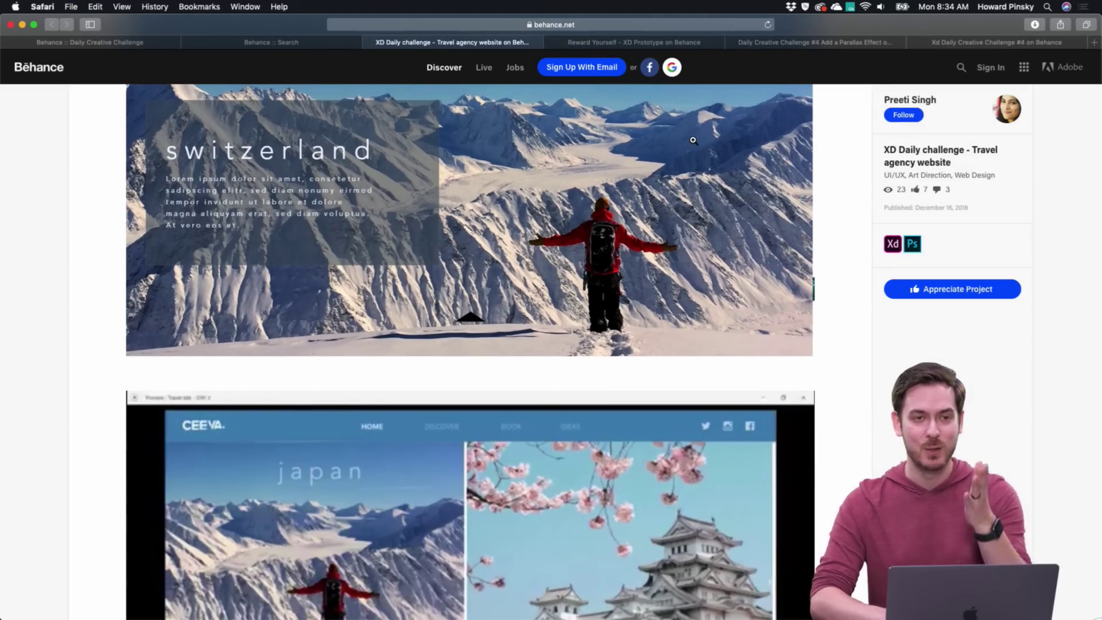
{"action": "scroll", "coordinate": [693, 140], "scroll_direction": "down", "scroll_amount": 10}
{"action": "scroll", "coordinate": [303, 395], "scroll_direction": "up", "scroll_amount": 3}
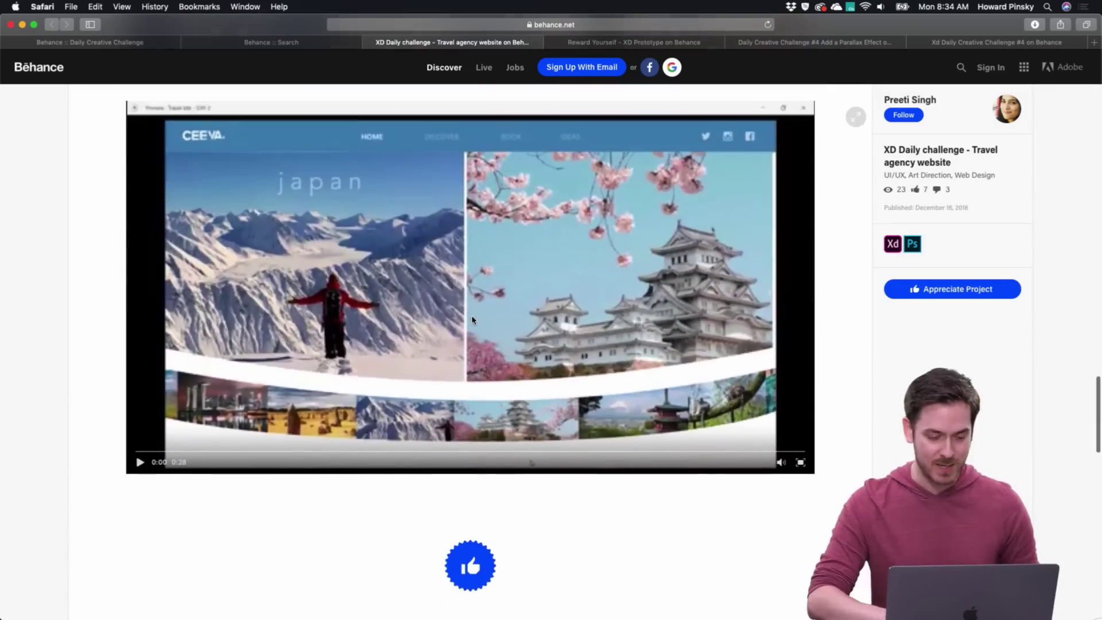
{"action": "scroll", "coordinate": [303, 395], "scroll_direction": "up", "scroll_amount": 5}
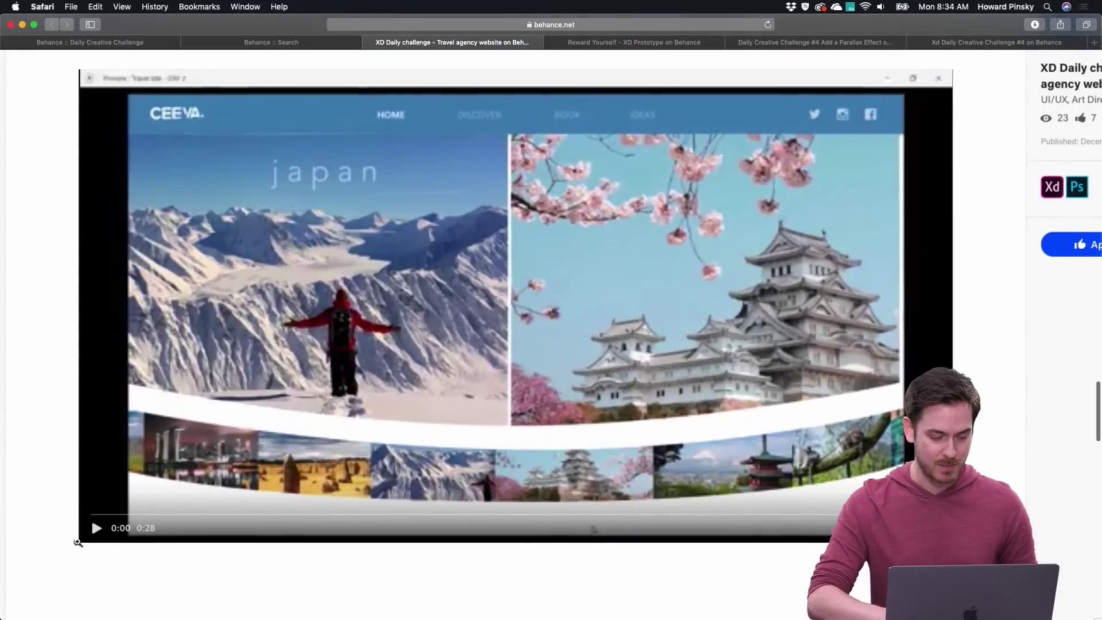
{"action": "left_click", "coordinate": [96, 528]}
{"action": "scroll", "coordinate": [55, 473], "scroll_direction": "up", "scroll_amount": 1}
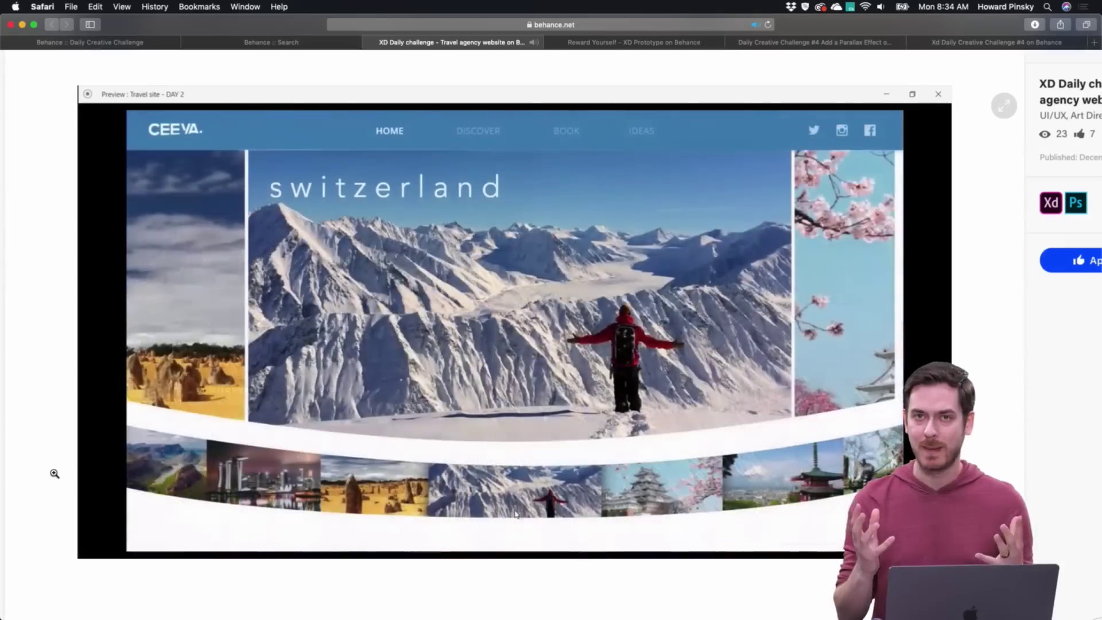
{"action": "mouse_move", "coordinate": [104, 453]}
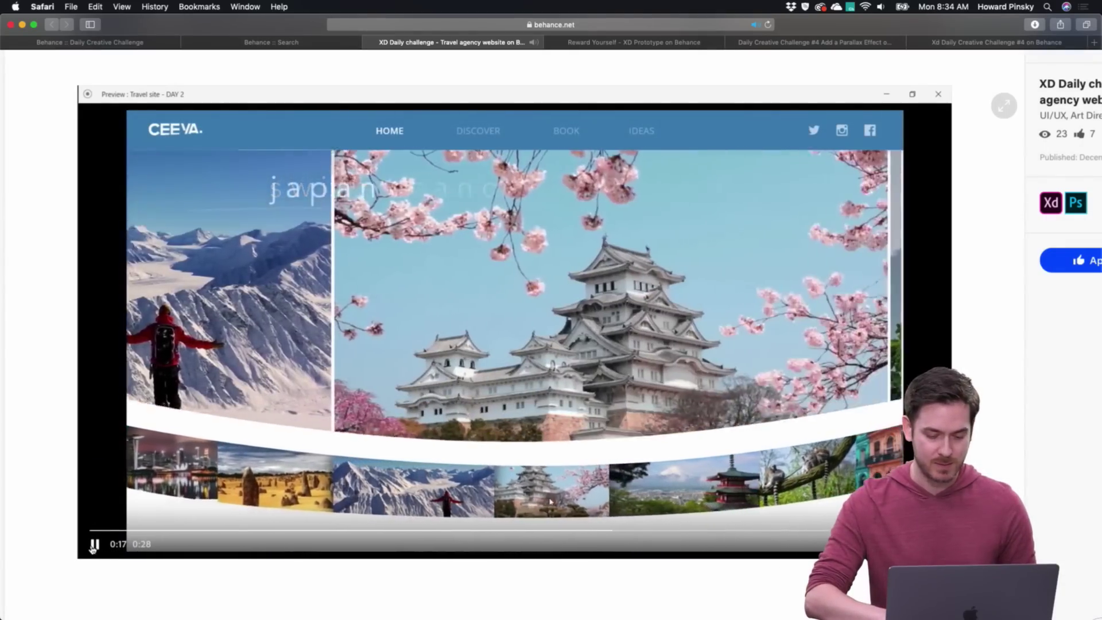
{"action": "left_click", "coordinate": [93, 544]}
Close the travel agency project, enlarge the Reward Yourself - XD Prototype project's media and play its Egypt video
{"action": "key", "text": "super+w"}
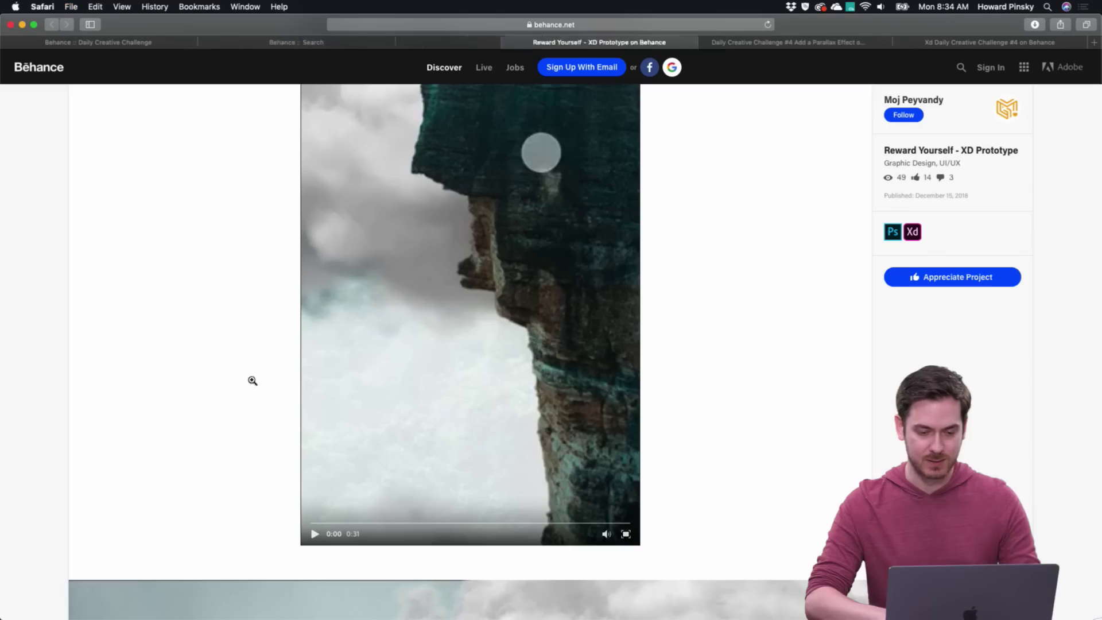
{"action": "scroll", "coordinate": [508, 264], "scroll_direction": "up", "scroll_amount": 5}
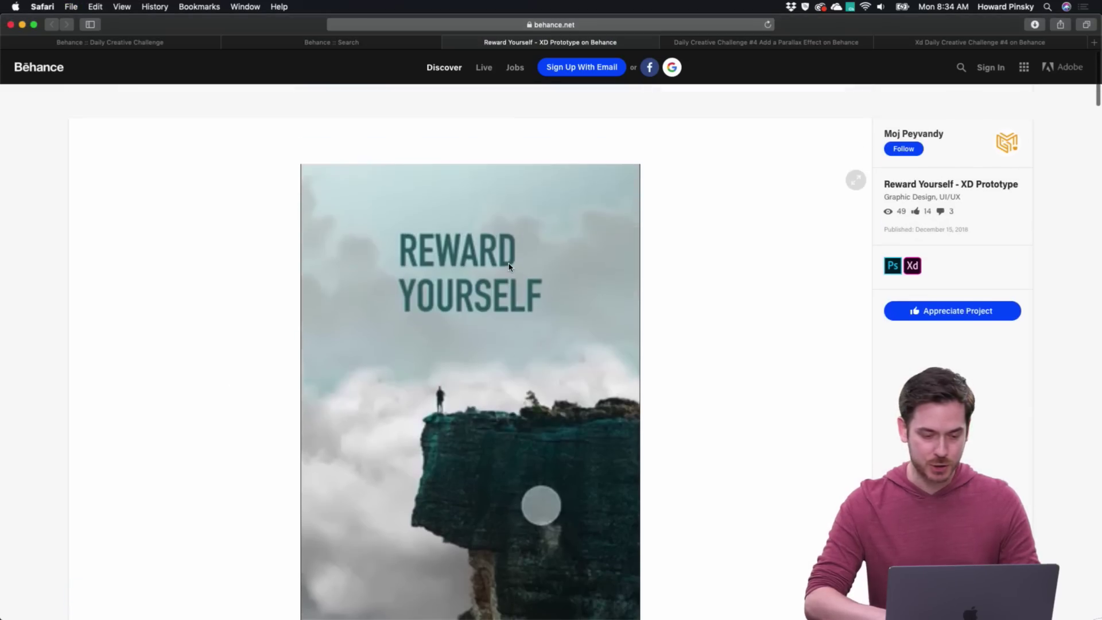
{"action": "left_click", "coordinate": [731, 340]}
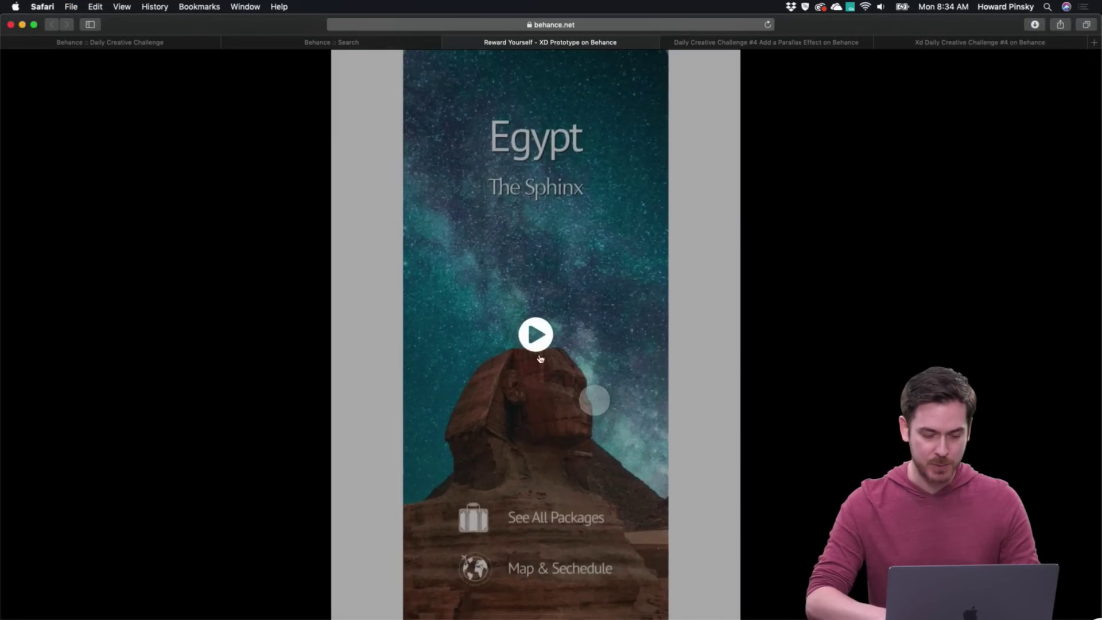
{"action": "left_click", "coordinate": [547, 334]}
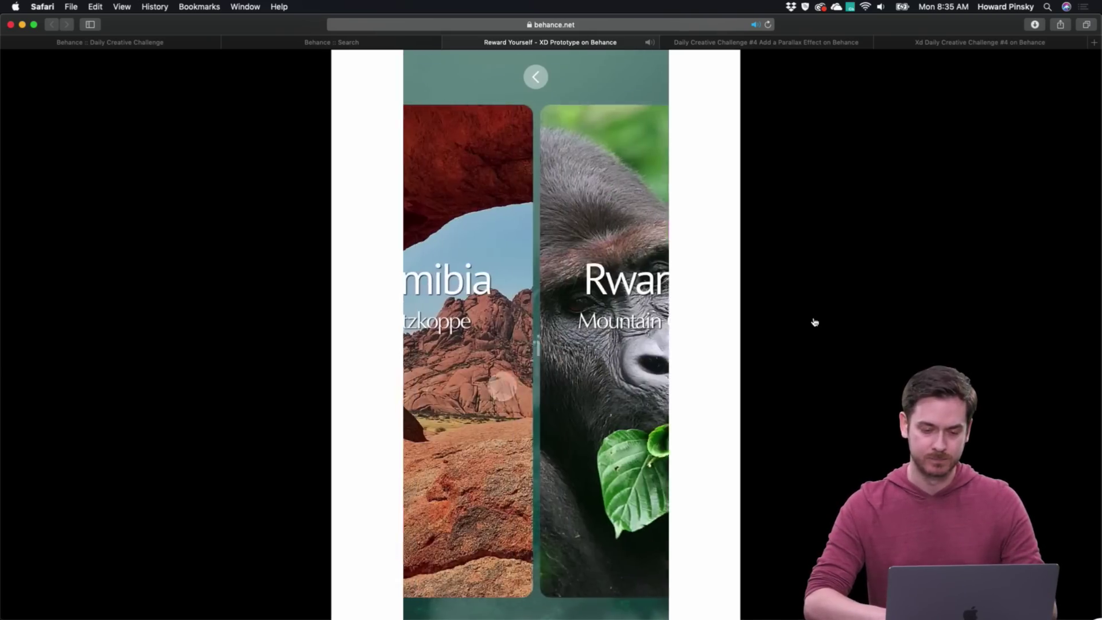
Close the Reward Yourself project and play the Greece prototype video in Daily Creative Challenge #4 Add a Parallax Effect
{"action": "key", "text": "super+w"}
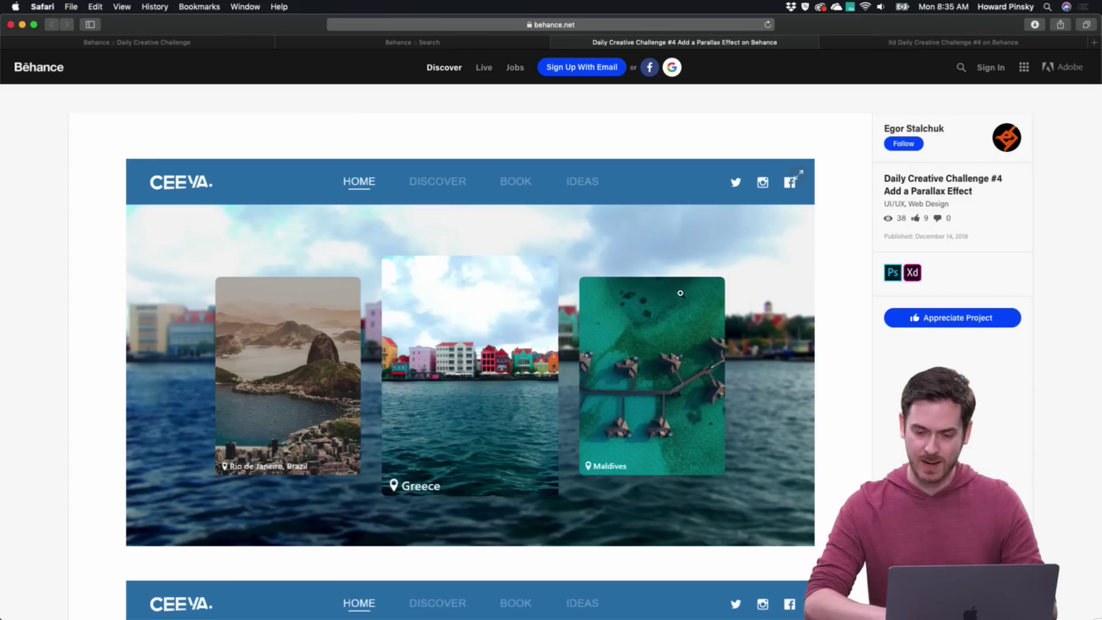
{"action": "scroll", "coordinate": [365, 357], "scroll_direction": "down", "scroll_amount": 7}
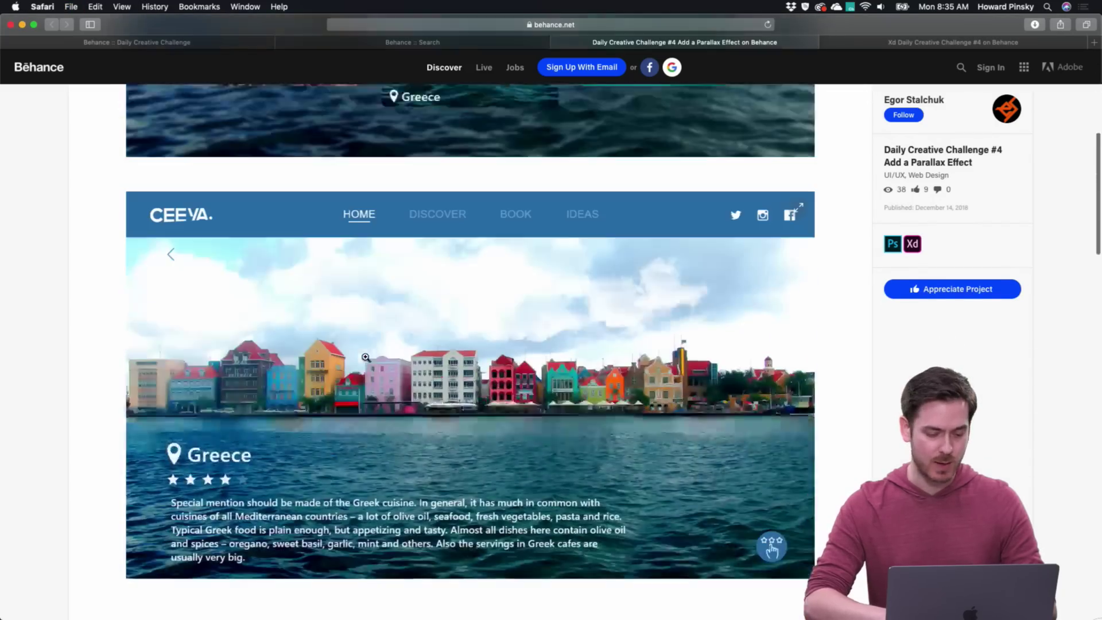
{"action": "scroll", "coordinate": [365, 357], "scroll_direction": "down", "scroll_amount": 7}
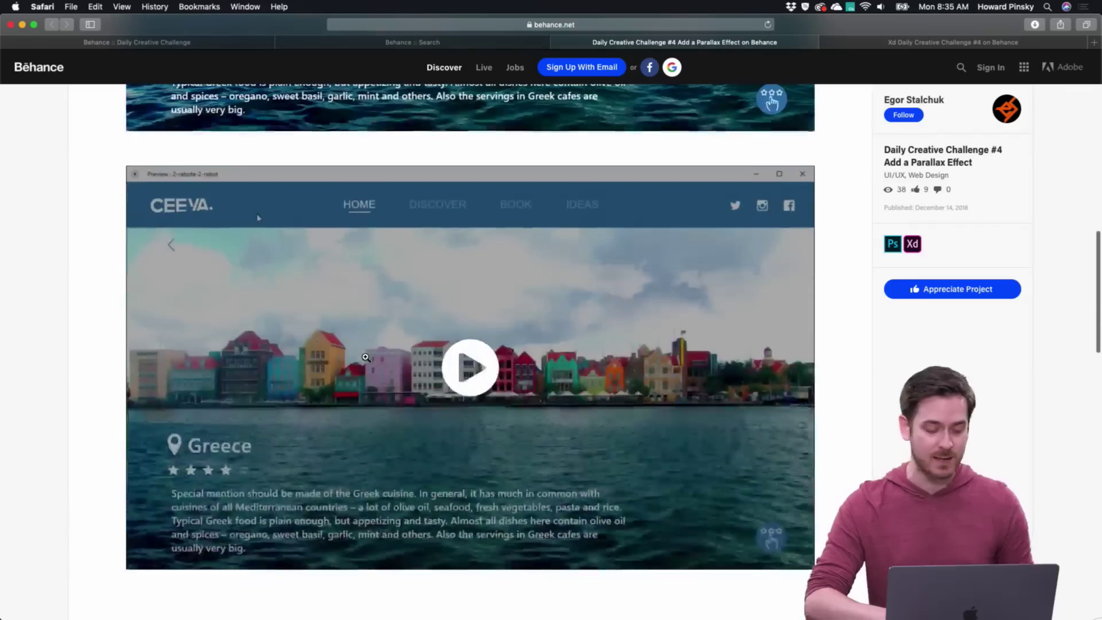
{"action": "scroll", "coordinate": [840, 366], "scroll_direction": "down", "scroll_amount": 1}
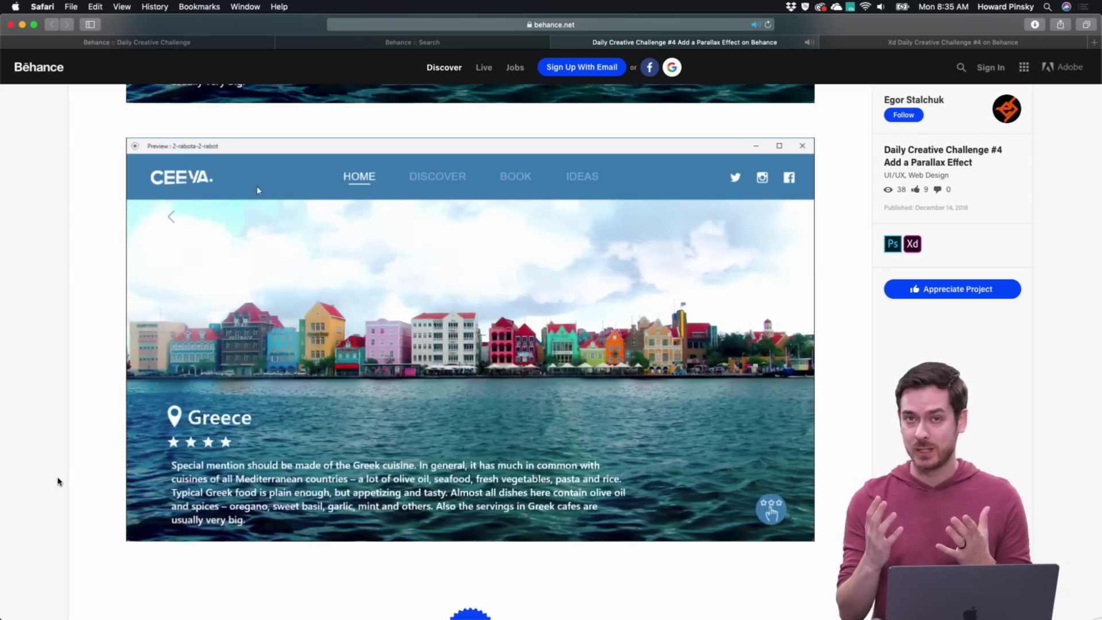
{"action": "mouse_move", "coordinate": [184, 519]}
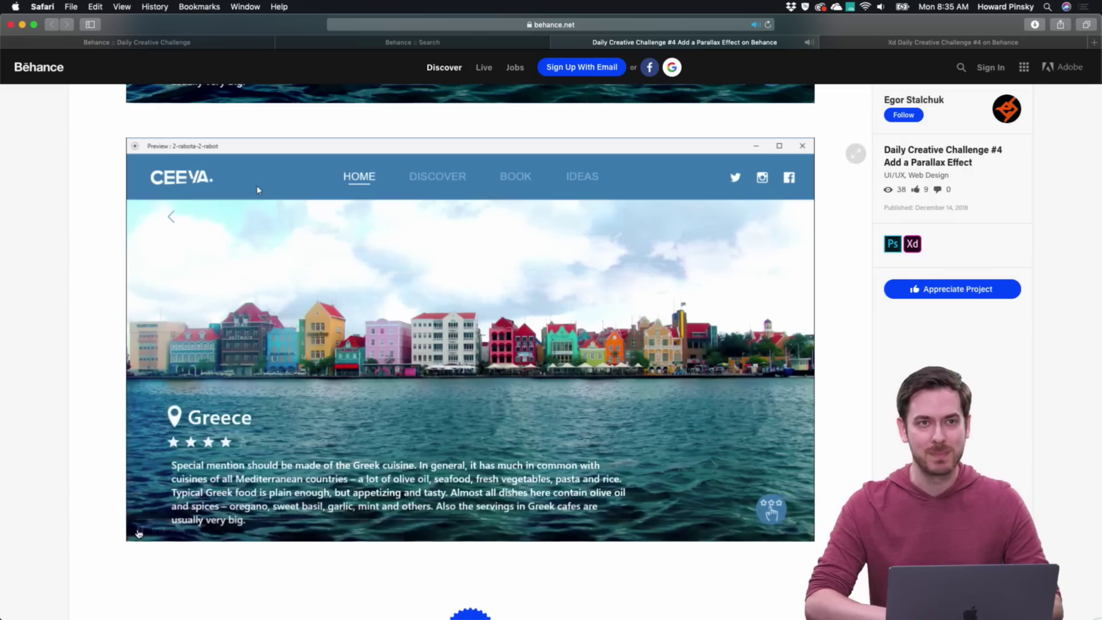
{"action": "mouse_move", "coordinate": [148, 533]}
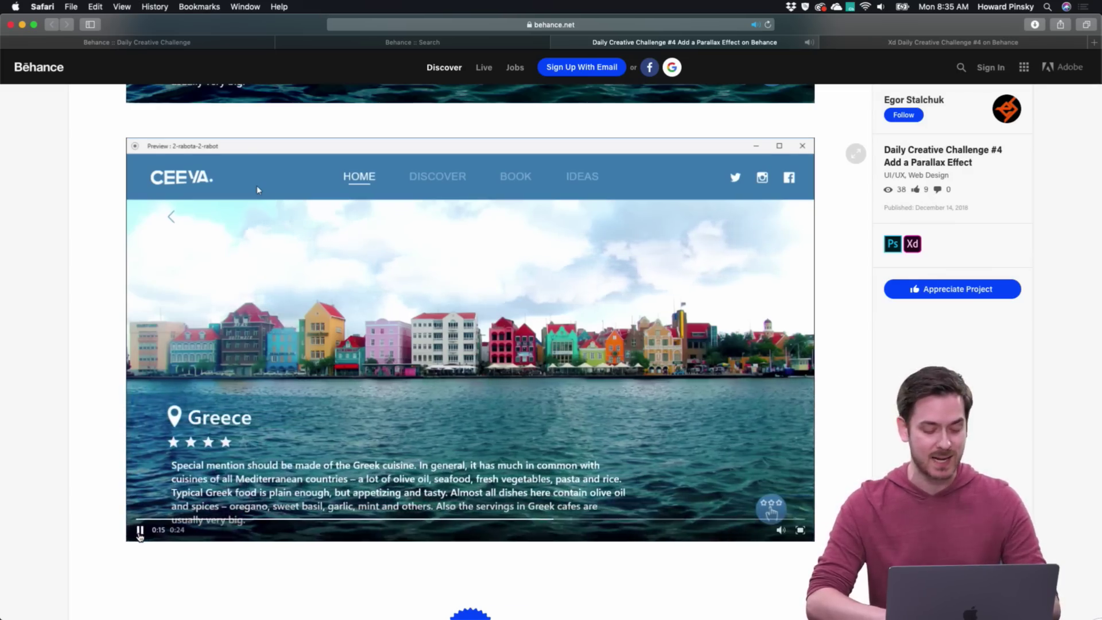
Close the parallax effect project and watch the Fernweh travel site video in the Xd Daily Creative Challenge #4 project
{"action": "left_click", "coordinate": [557, 42]}
{"action": "scroll", "coordinate": [583, 304], "scroll_direction": "down", "scroll_amount": 7}
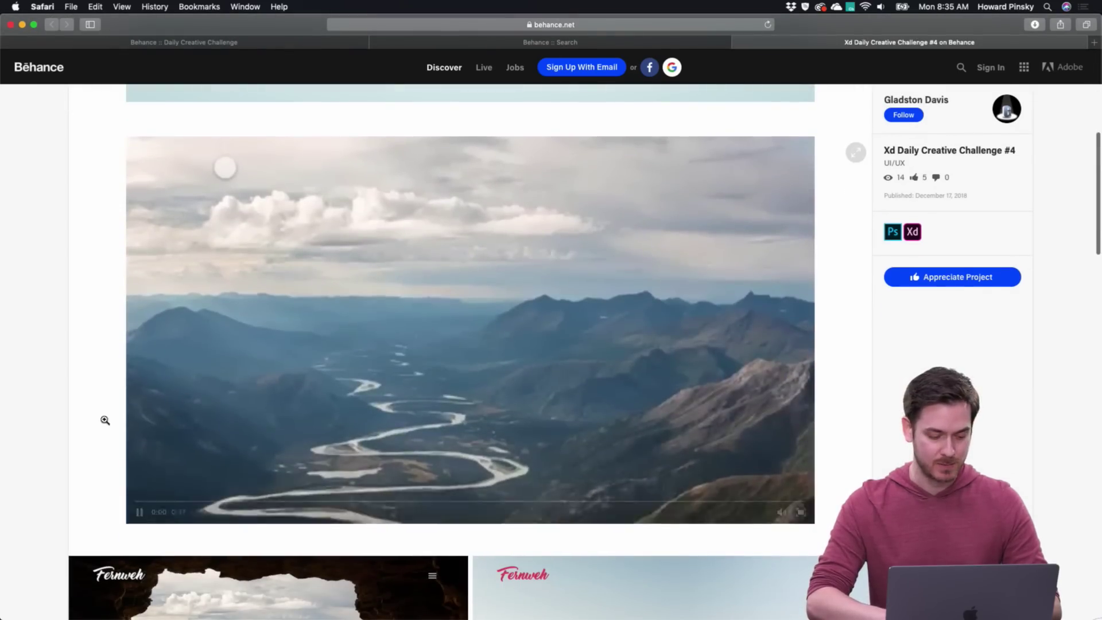
{"action": "scroll", "coordinate": [108, 429], "scroll_direction": "up", "scroll_amount": 1}
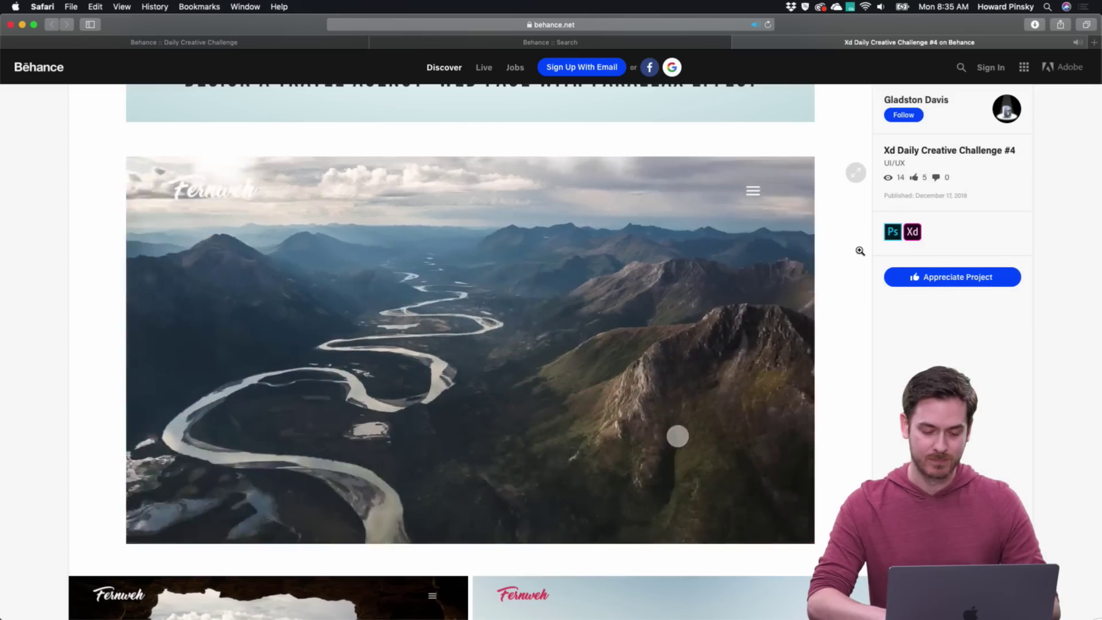
{"action": "mouse_move", "coordinate": [334, 408]}
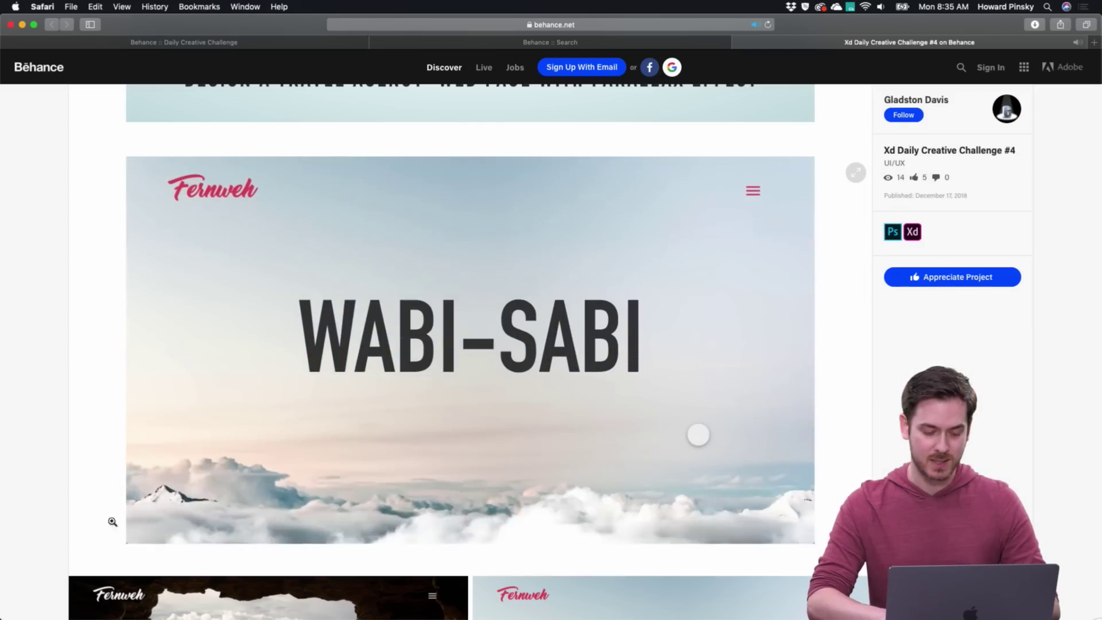
Close the Fernweh project, switch to Adobe XD and view the Share Document option for TravelPhotos, then dismiss it
{"action": "key", "text": "super+w"}
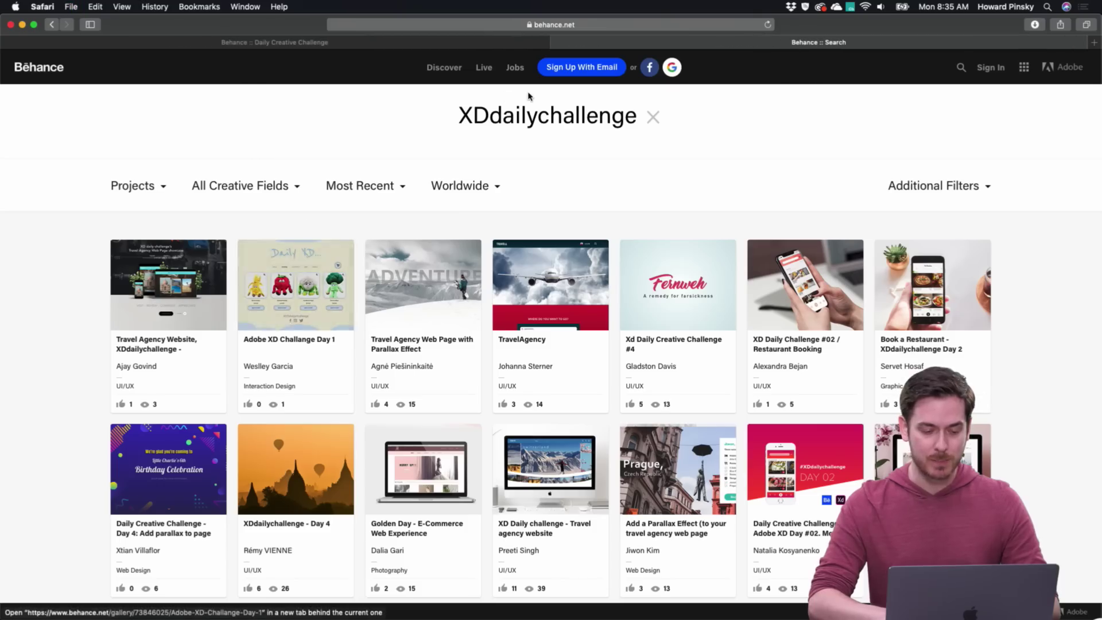
{"action": "key", "text": "super+Tab"}
{"action": "key", "text": "super+Tab"}
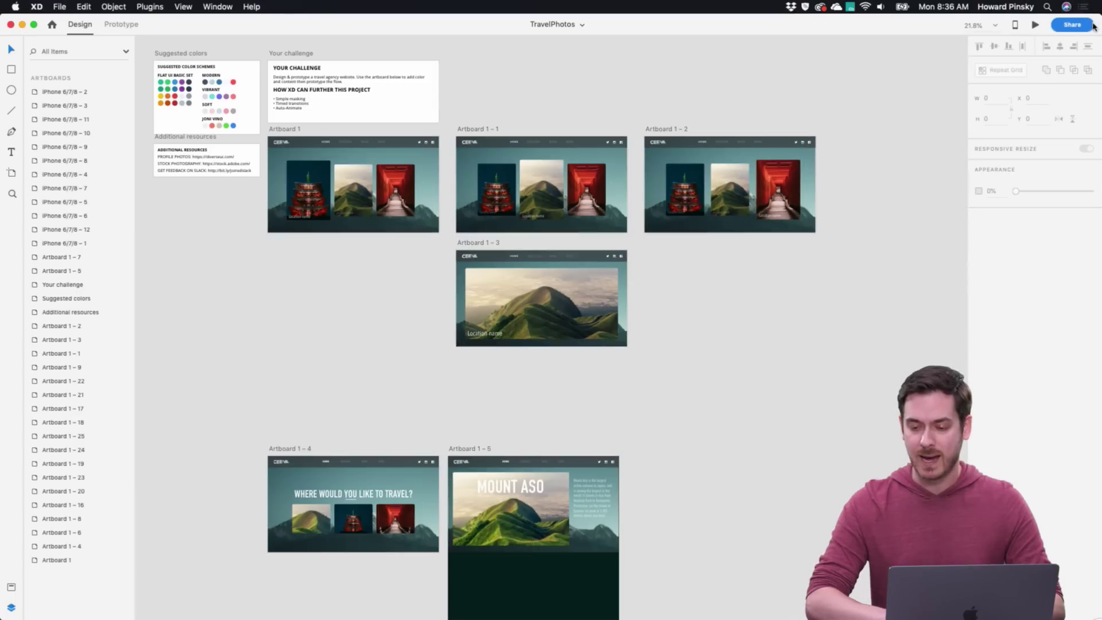
{"action": "left_click", "coordinate": [1076, 29]}
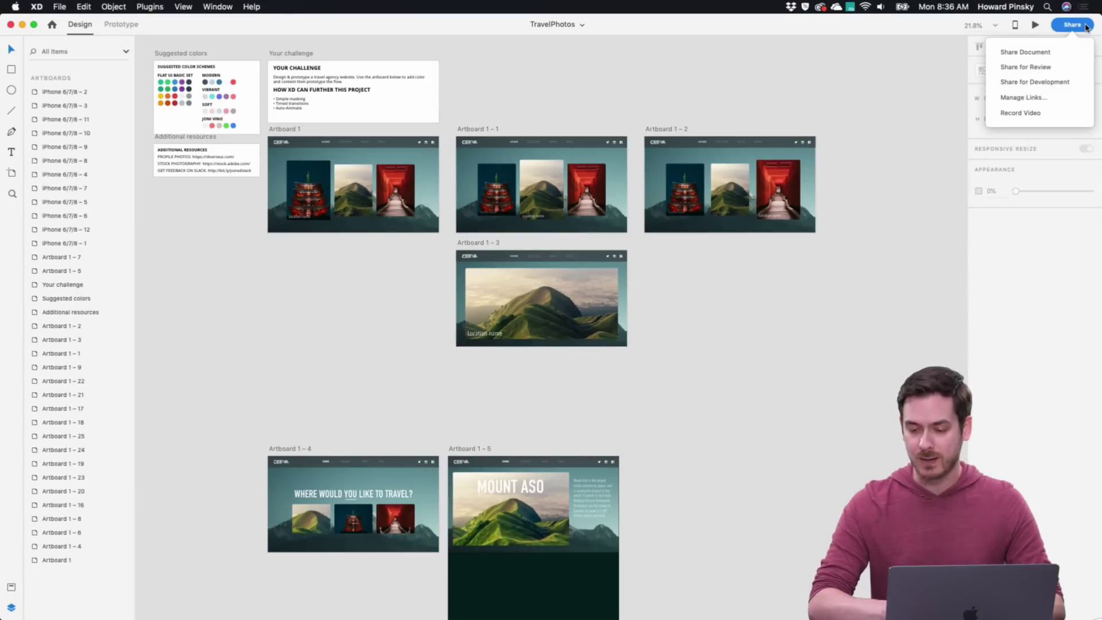
{"action": "left_click", "coordinate": [1025, 52]}
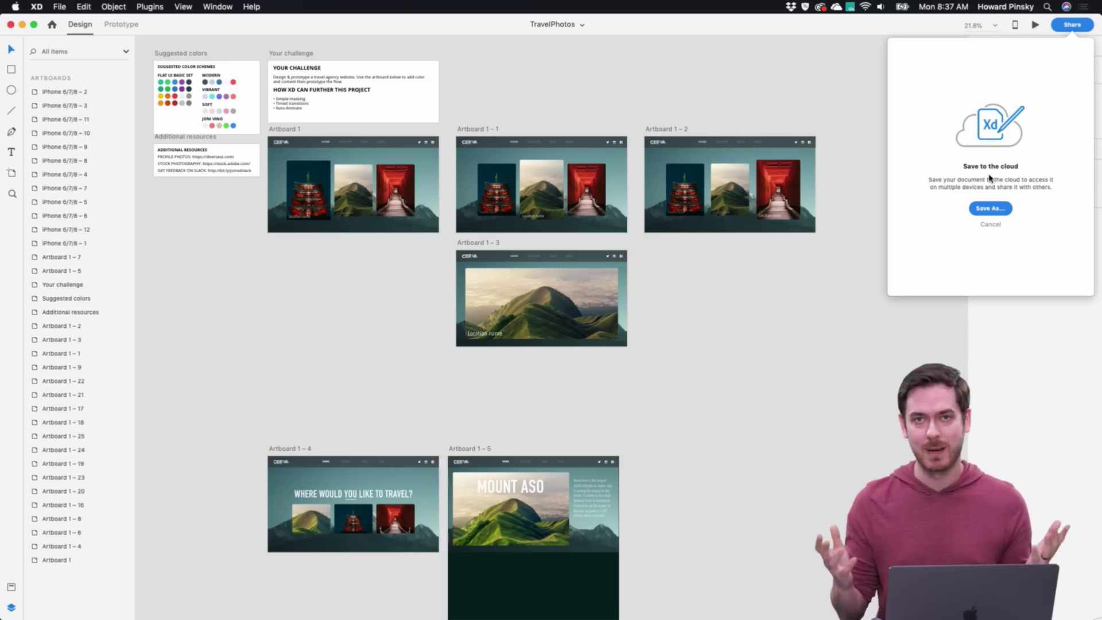
{"action": "left_click", "coordinate": [1058, 384]}
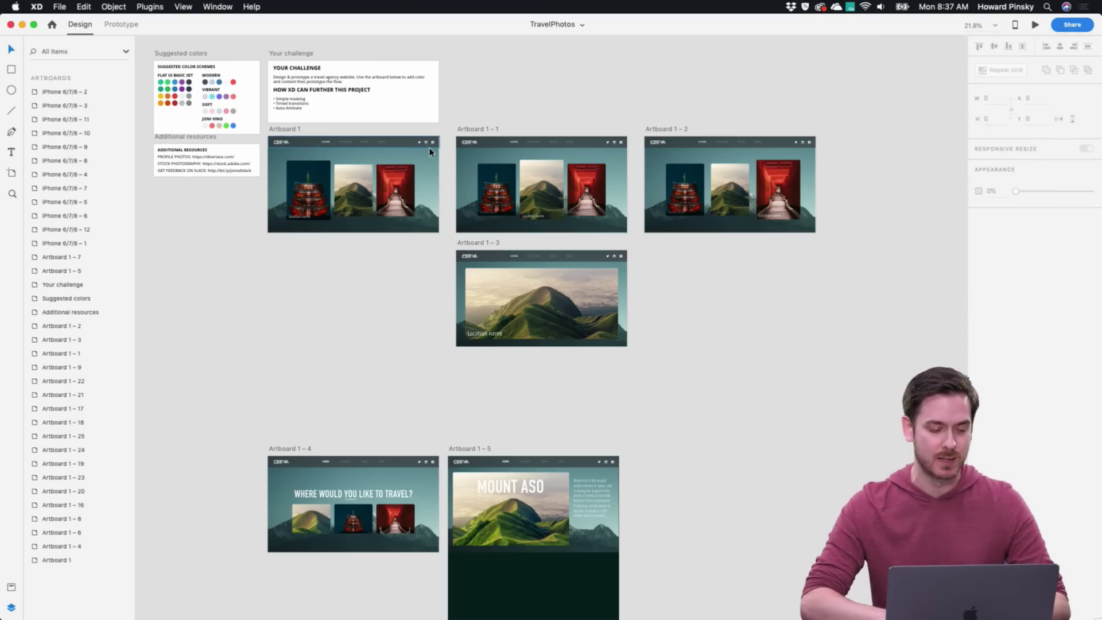
Switch to the Interests document, enlarge its window to fill the screen and view the first iPhone X artboards up close
{"action": "left_click", "coordinate": [41, 51]}
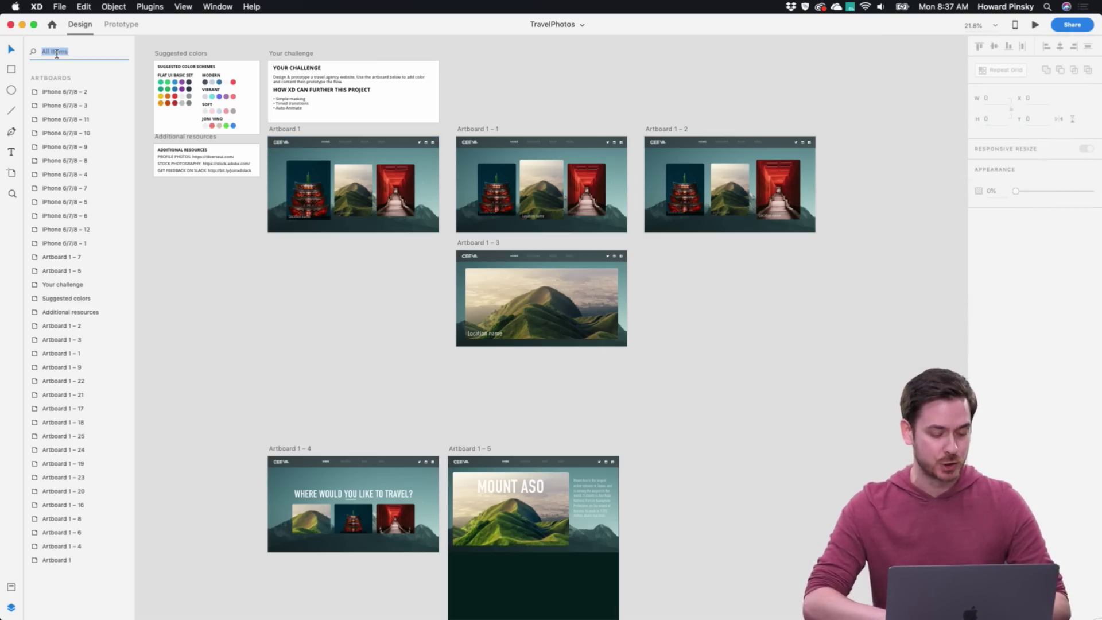
{"action": "key", "text": "super+grave"}
{"action": "left_click", "coordinate": [103, 33]}
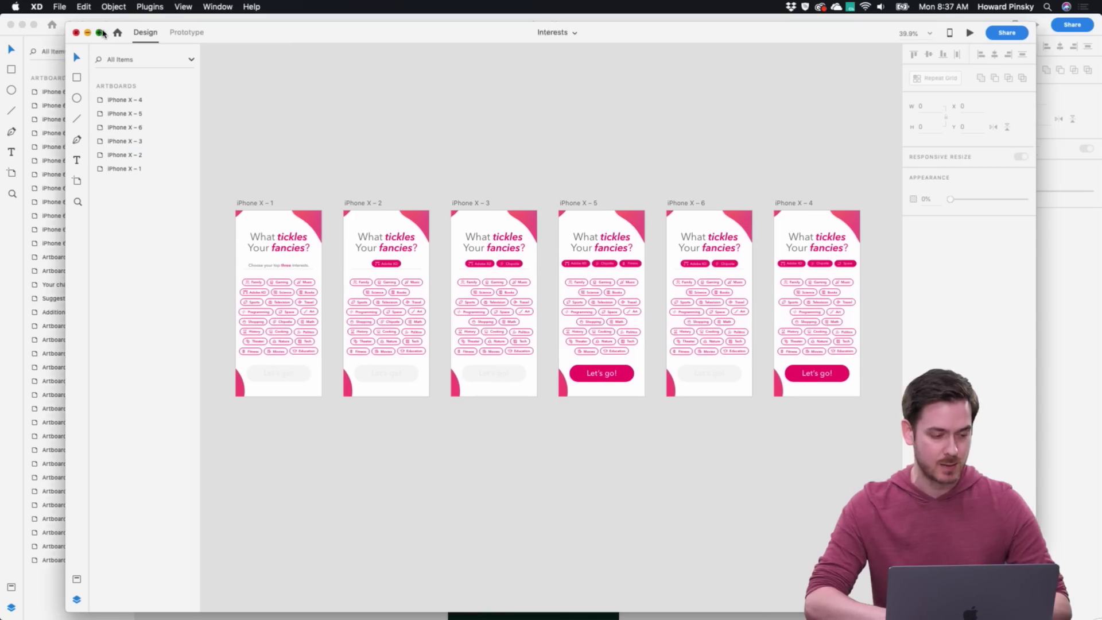
{"action": "scroll", "coordinate": [244, 279], "scroll_direction": "up", "scroll_amount": 3}
{"action": "scroll", "coordinate": [244, 280], "scroll_direction": "up", "scroll_amount": 3}
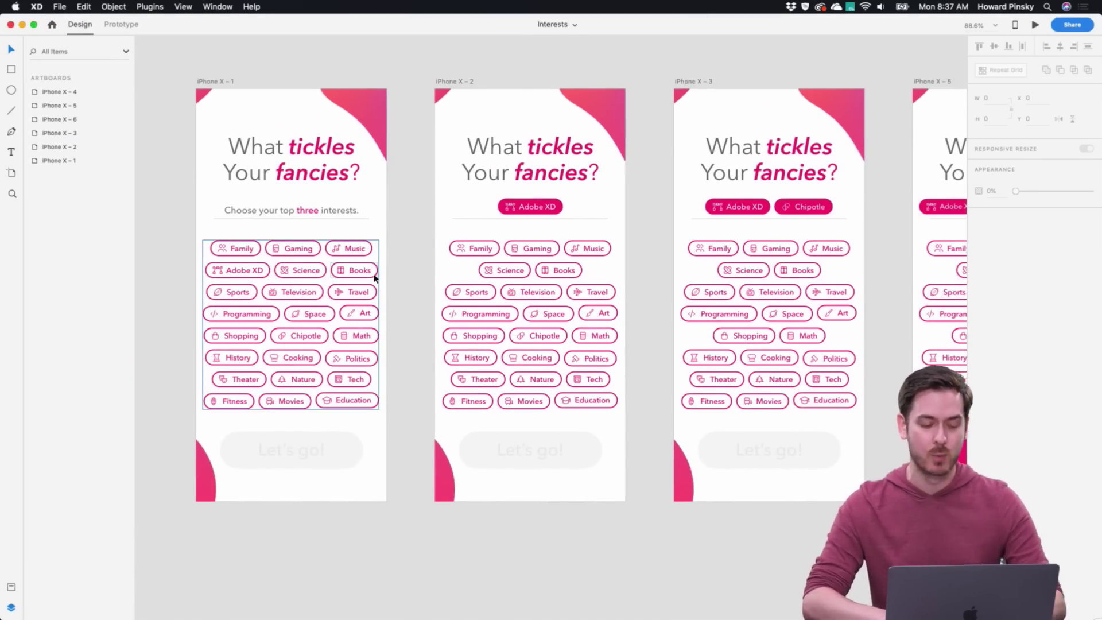
{"action": "scroll", "coordinate": [374, 279], "scroll_direction": "right", "scroll_amount": 3}
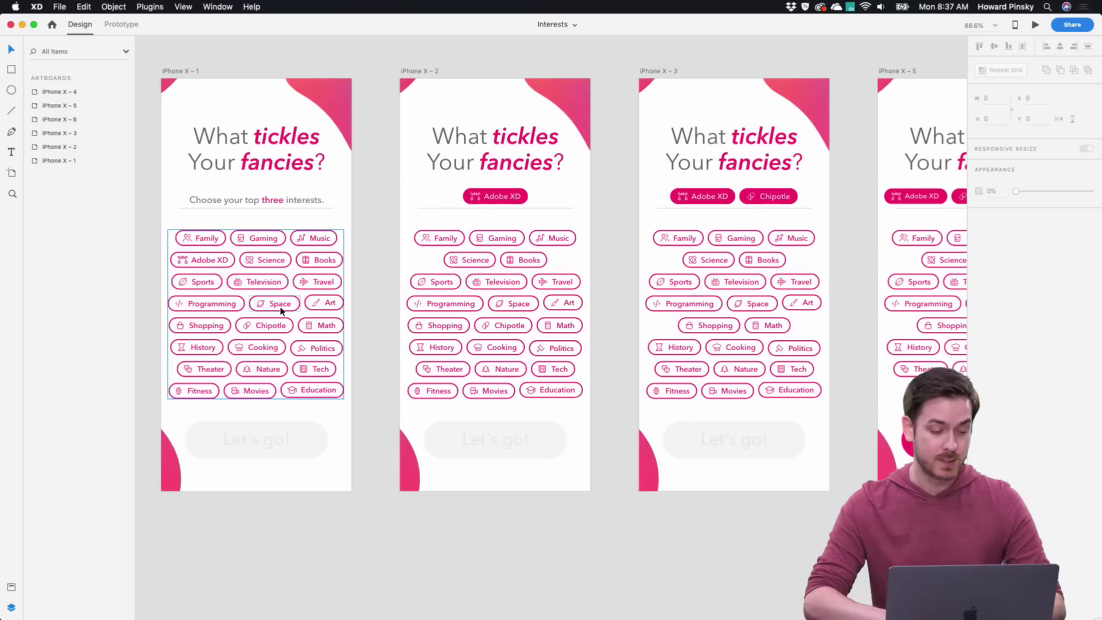
Select the interests group on an artboard, deselect it, and show the document's assets before returning to its layers
{"action": "left_click", "coordinate": [310, 309]}
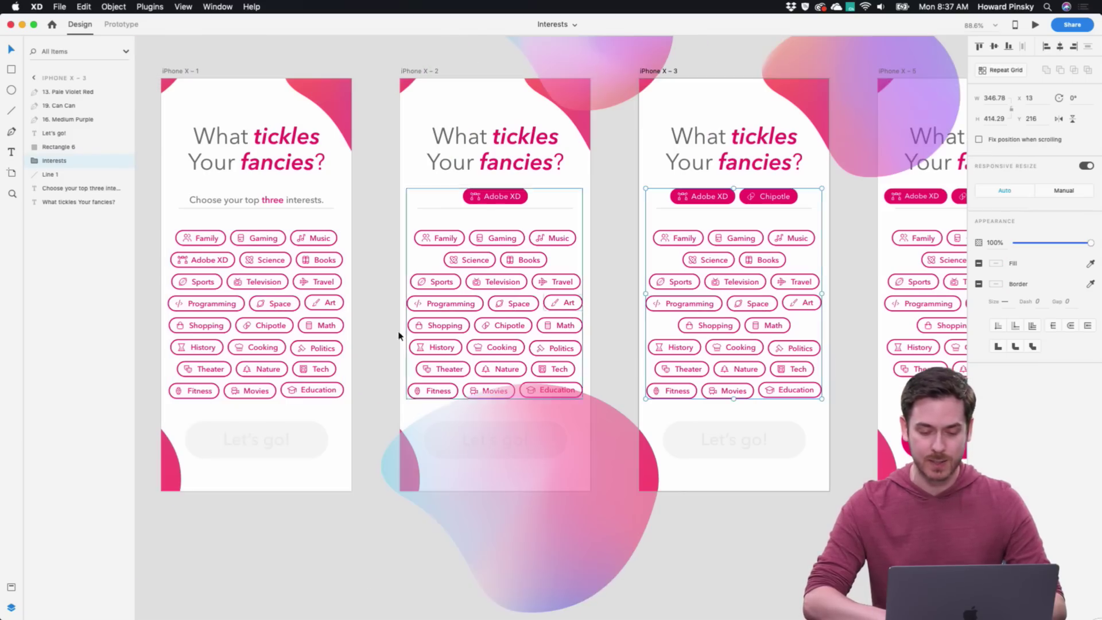
{"action": "left_click", "coordinate": [227, 534]}
{"action": "key", "text": "super+shift+y"}
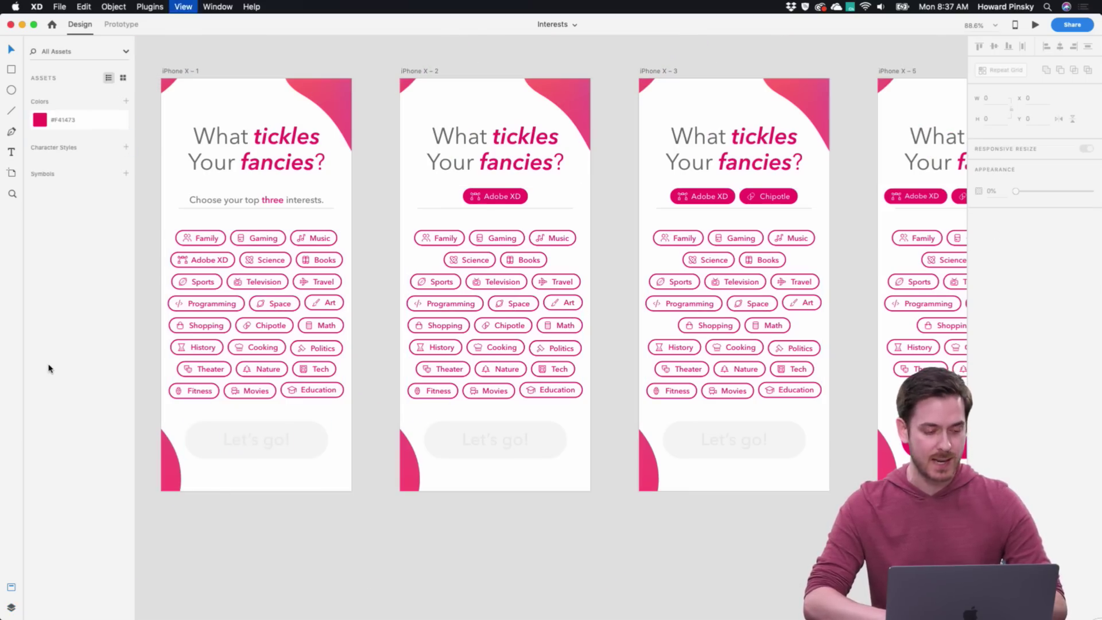
{"action": "key", "text": "super+y"}
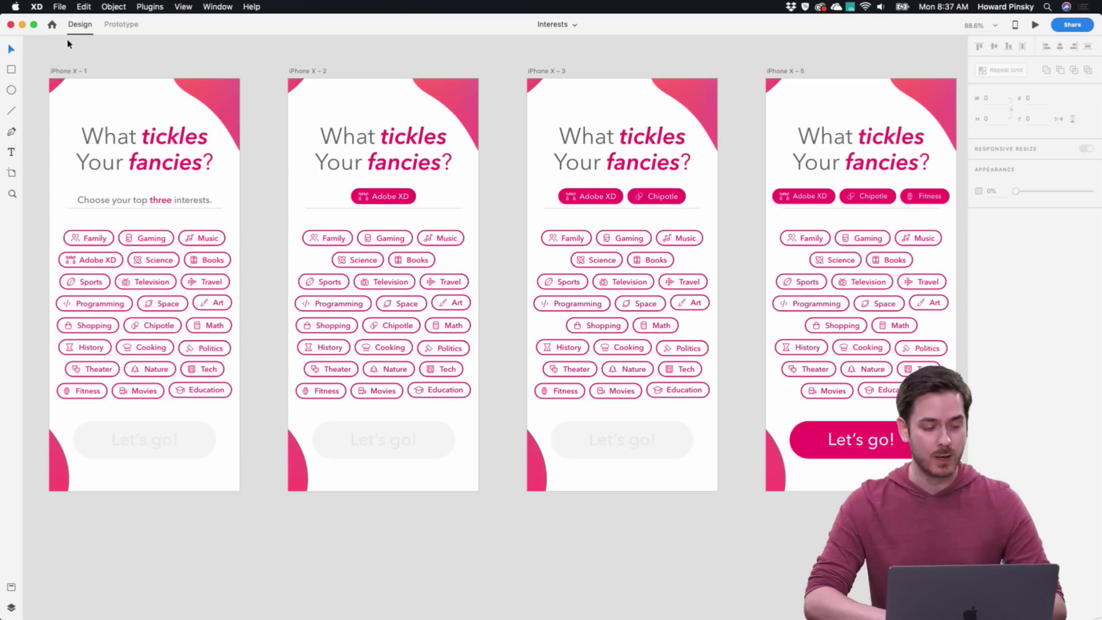
Search the layers for "Space", clear the search and view the available layer filter categories
{"action": "left_click", "coordinate": [74, 55]}
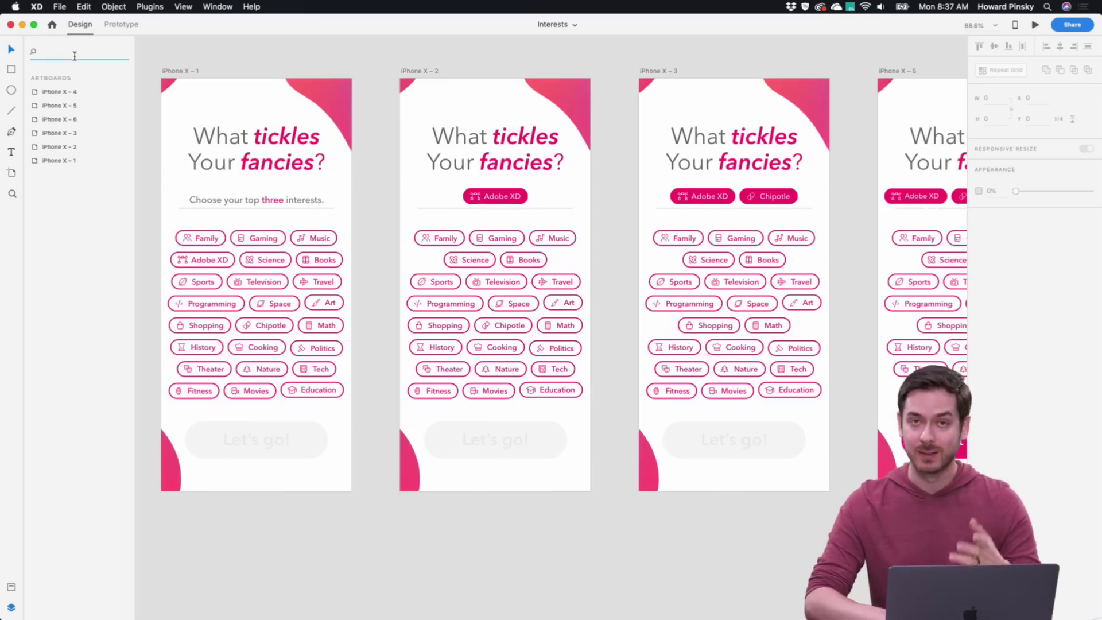
{"action": "type", "text": "Space"}
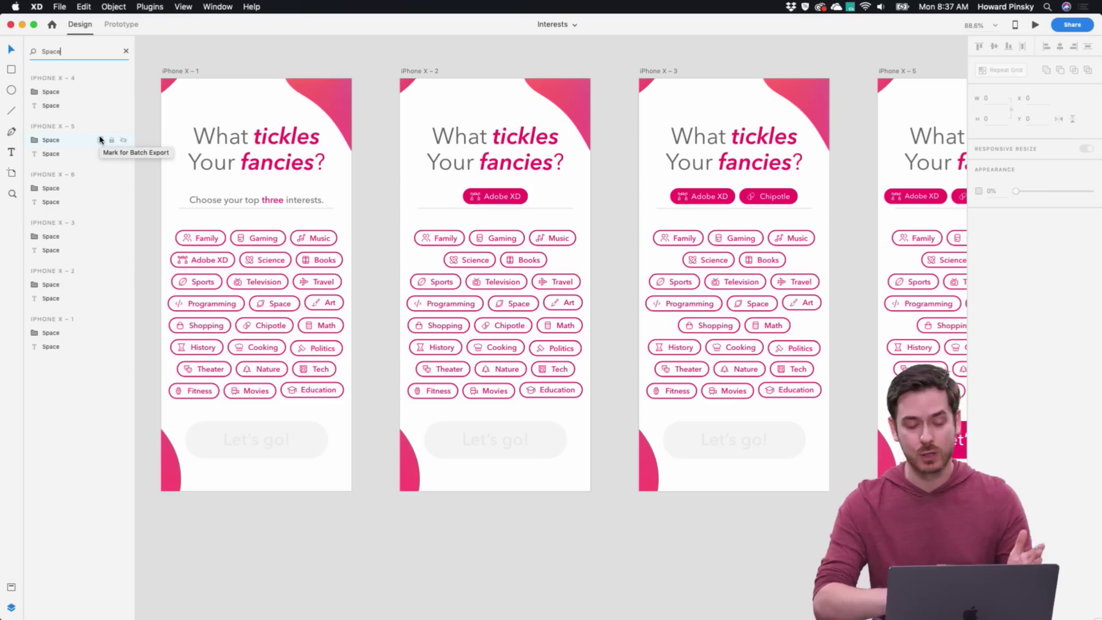
{"action": "left_click", "coordinate": [126, 51]}
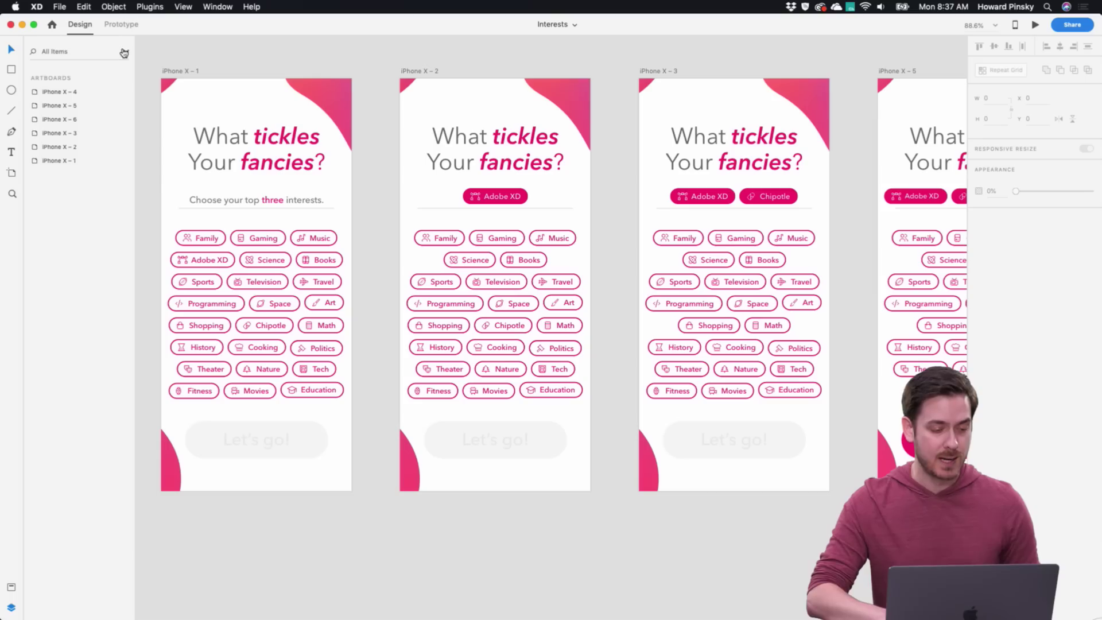
{"action": "left_click", "coordinate": [125, 51]}
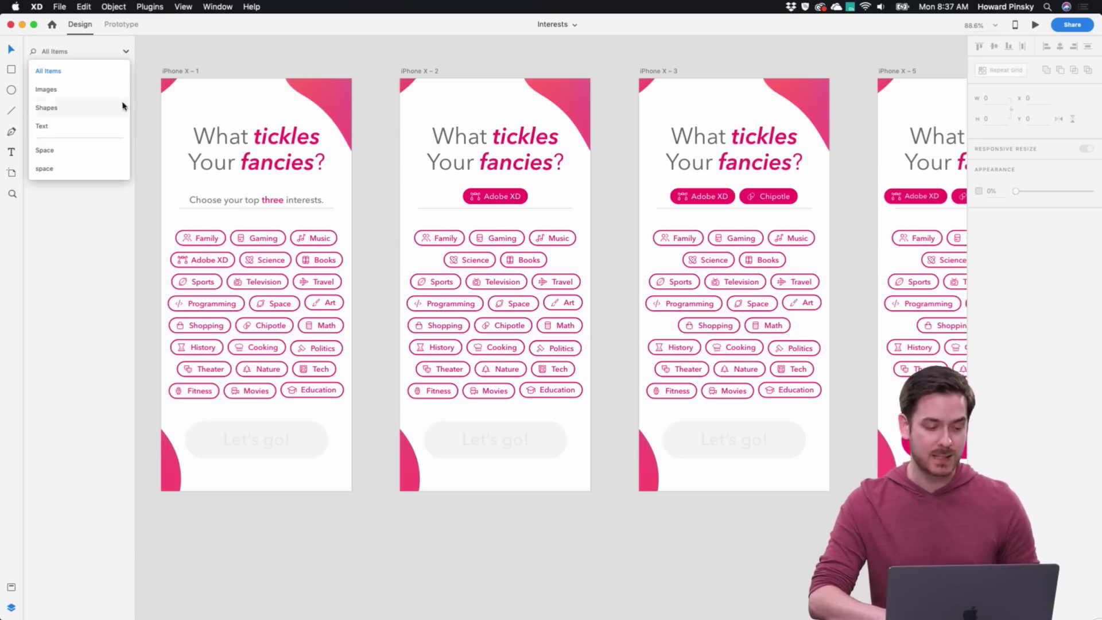
{"action": "left_click", "coordinate": [306, 56]}
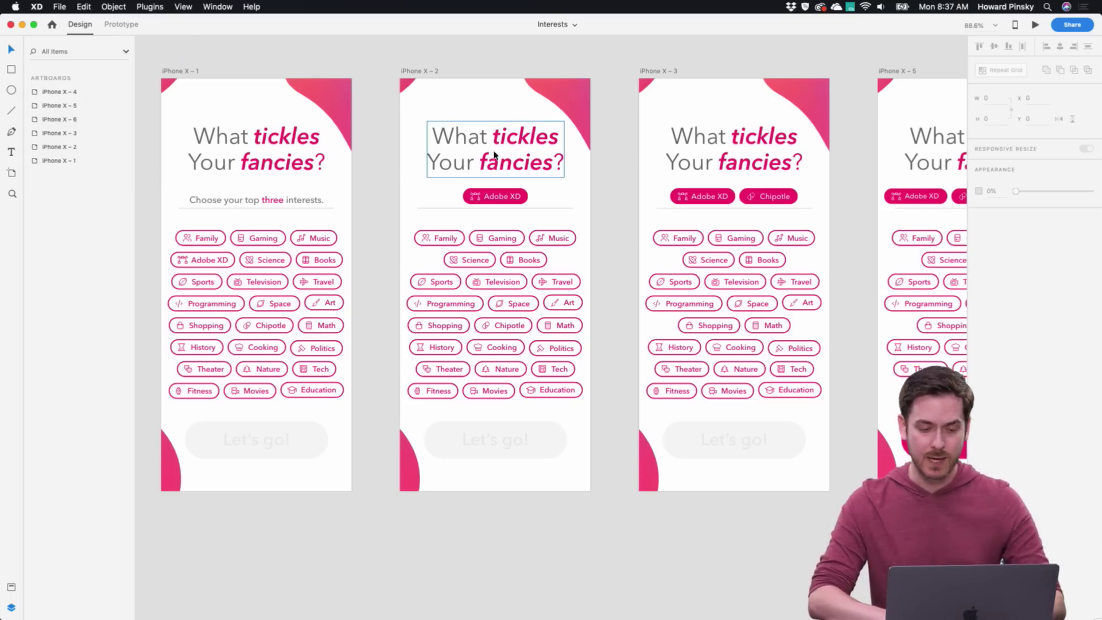
Switch back to the TravelPhotos document and select the First photo group on Artboard 1 – 2
{"action": "key", "text": "super+grave"}
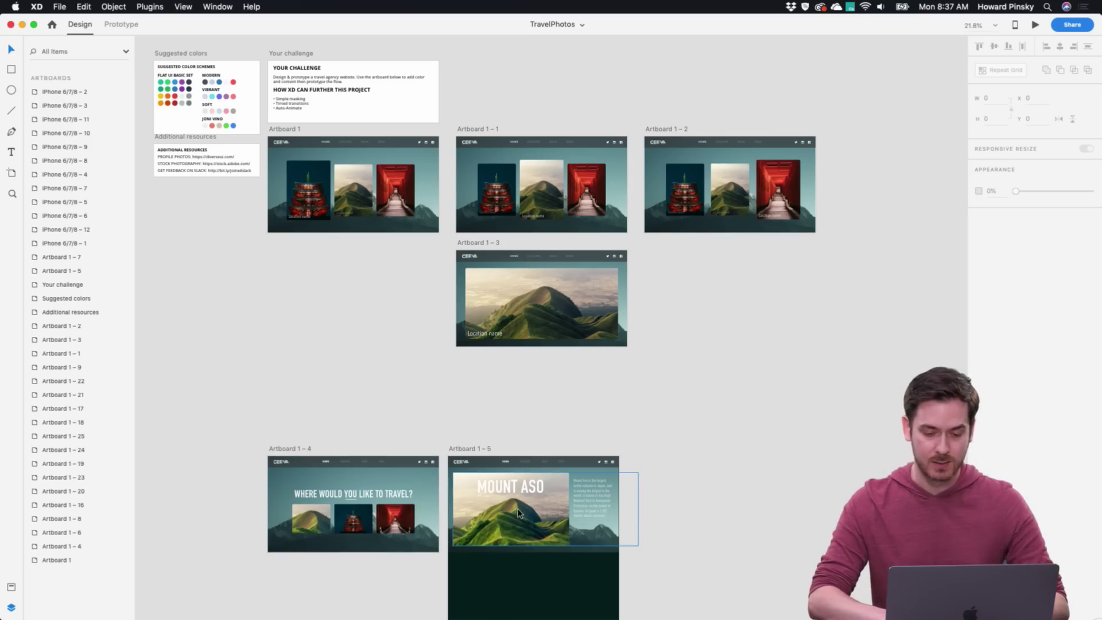
{"action": "left_click", "coordinate": [700, 198]}
{"action": "left_click", "coordinate": [701, 198]}
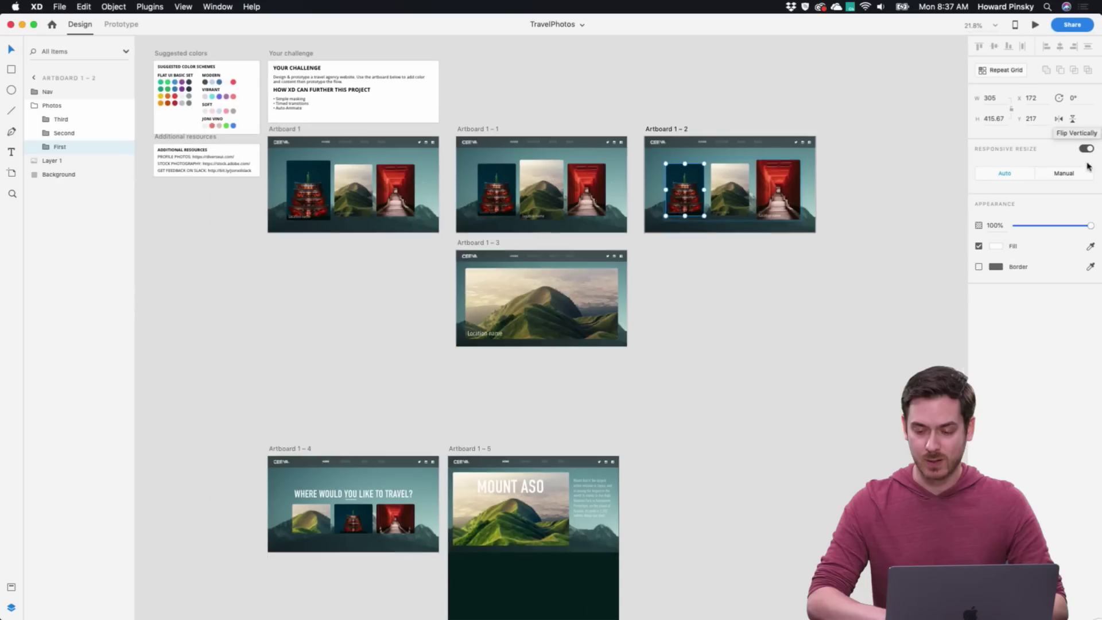
Preview the travel site prototype starting from Artboard 1 – 16, the five-photo strip layout, and close the preview
{"action": "scroll", "coordinate": [605, 313], "scroll_direction": "down", "scroll_amount": 10}
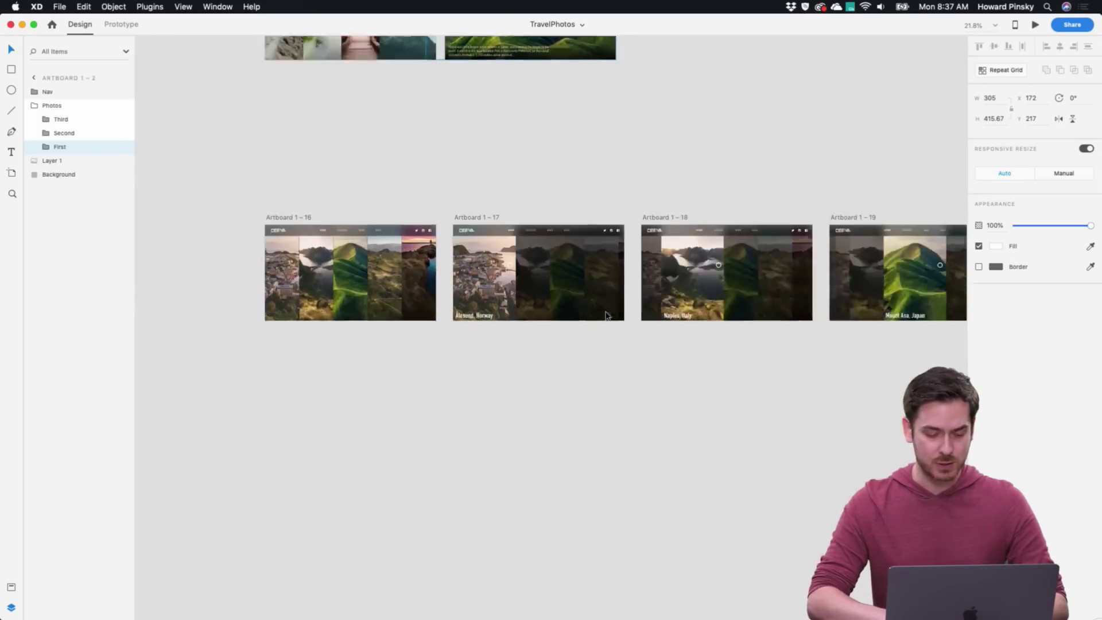
{"action": "scroll", "coordinate": [605, 315], "scroll_direction": "up", "scroll_amount": 10}
{"action": "scroll", "coordinate": [605, 315], "scroll_direction": "down", "scroll_amount": 3}
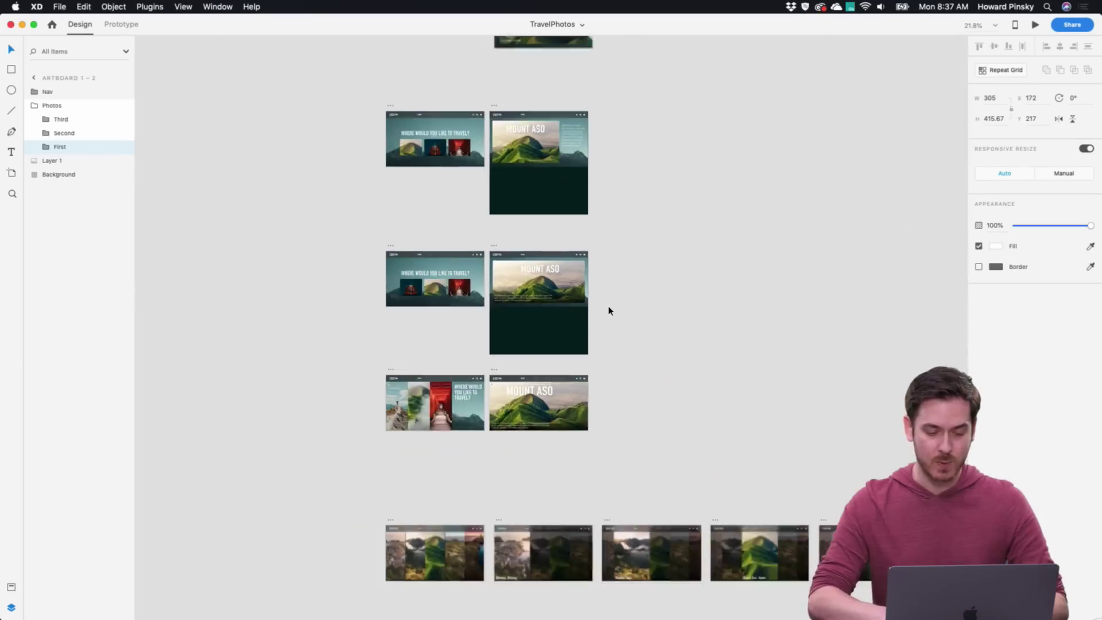
{"action": "scroll", "coordinate": [607, 313], "scroll_direction": "down", "scroll_amount": 5}
{"action": "left_click", "coordinate": [374, 265]}
{"action": "left_click", "coordinate": [1036, 25]}
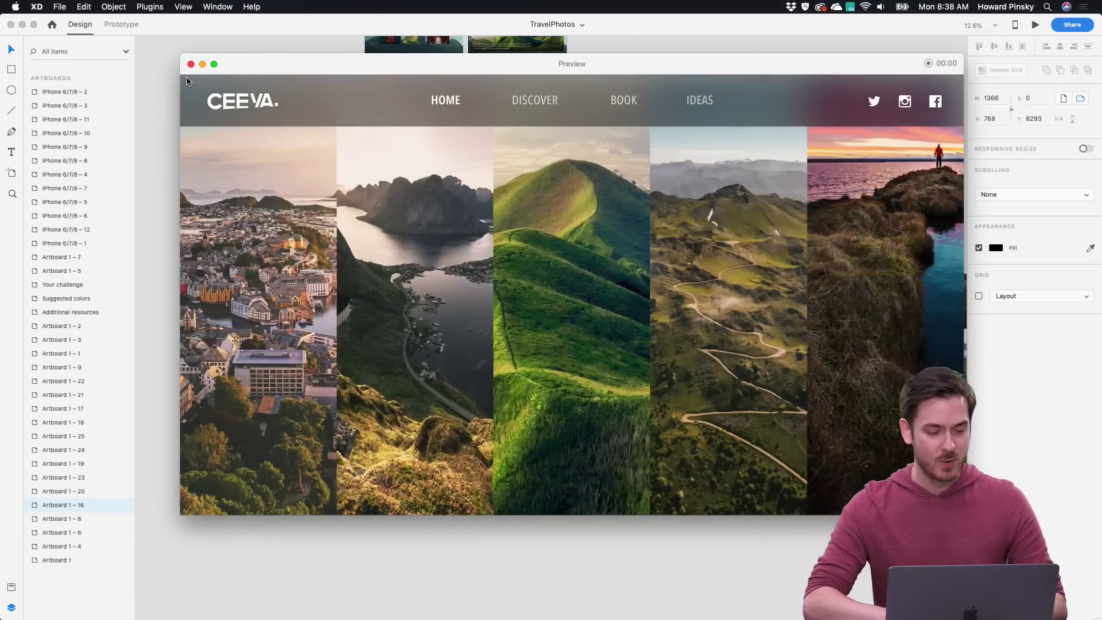
{"action": "key", "text": "super+w"}
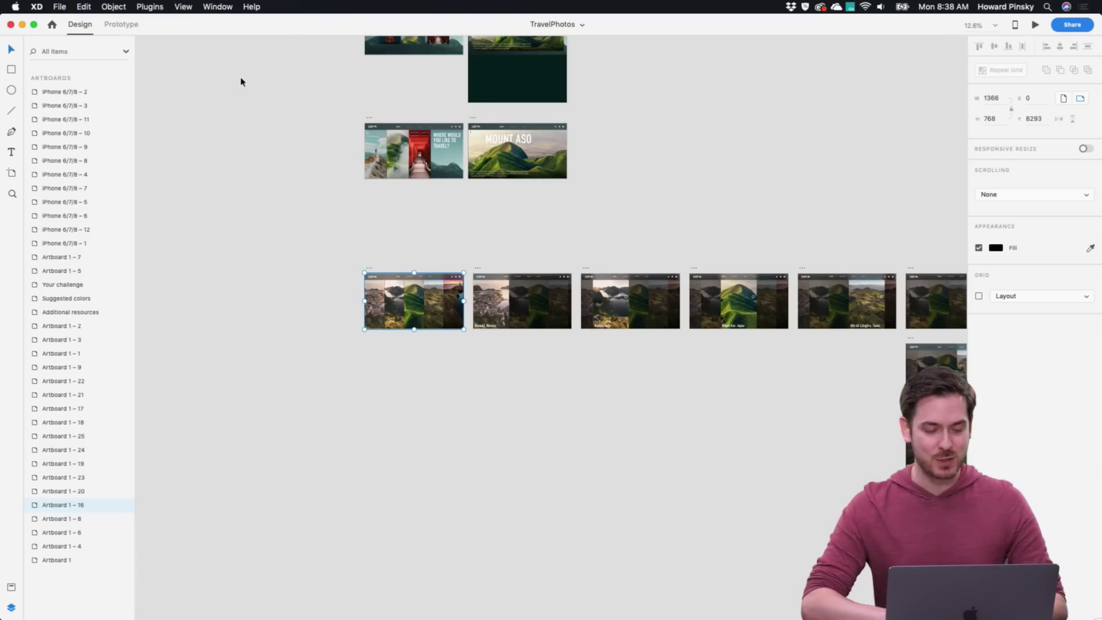
Switch to Photoshop and examine the Your challenge brief and chat artboards in ChatApplication.psd
{"action": "key", "text": "super+Tab"}
{"action": "left_click", "coordinate": [551, 304]}
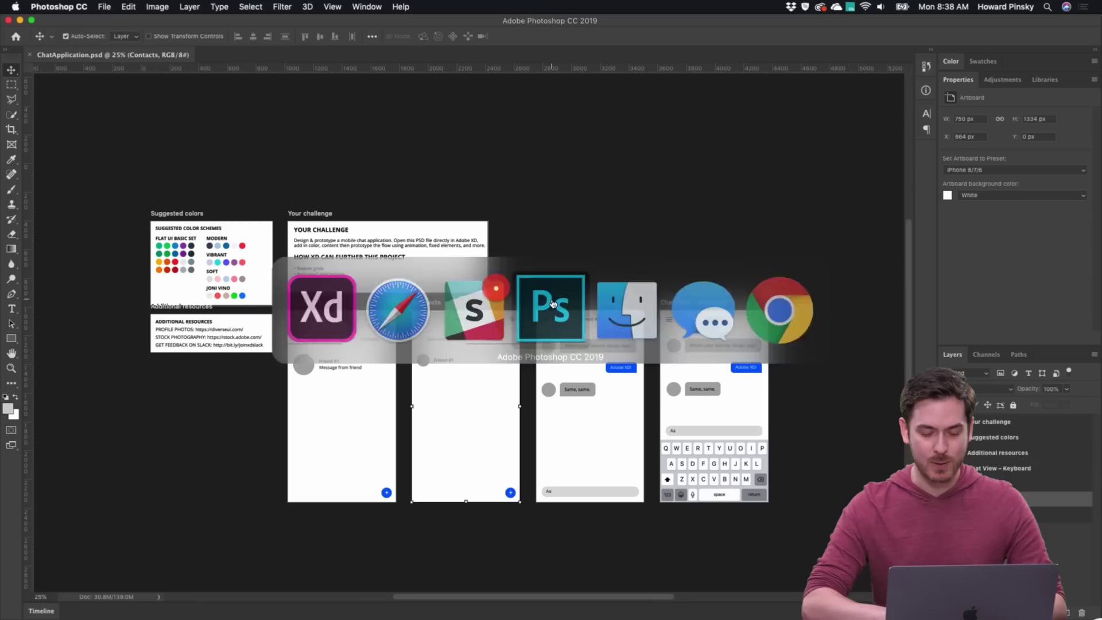
{"action": "scroll", "coordinate": [242, 270], "scroll_direction": "up", "scroll_amount": 4}
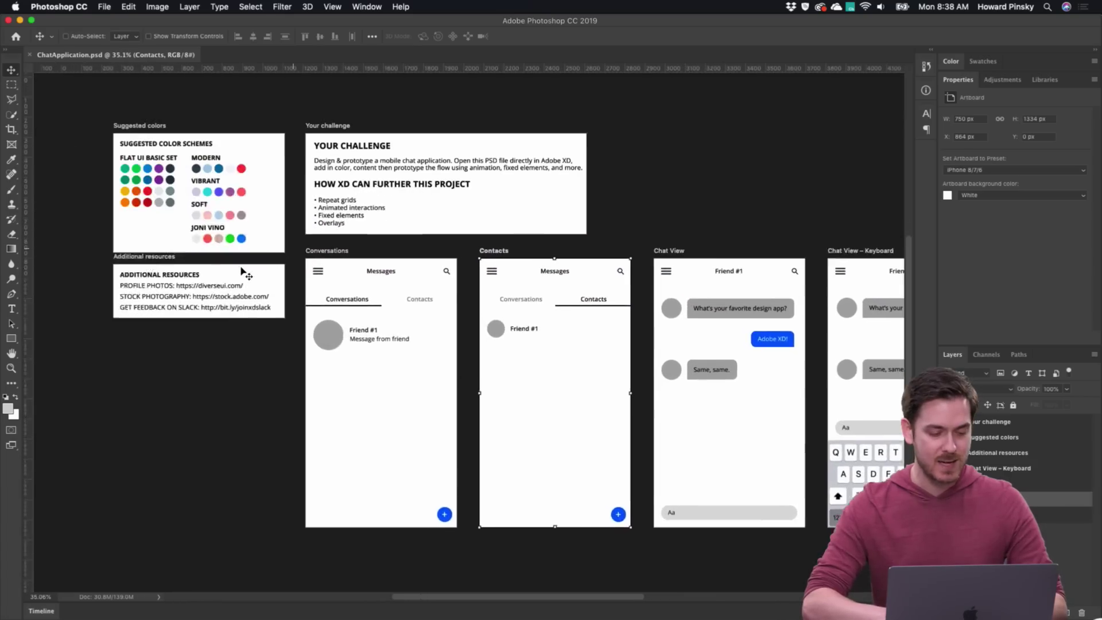
{"action": "scroll", "coordinate": [351, 214], "scroll_direction": "up", "scroll_amount": 2}
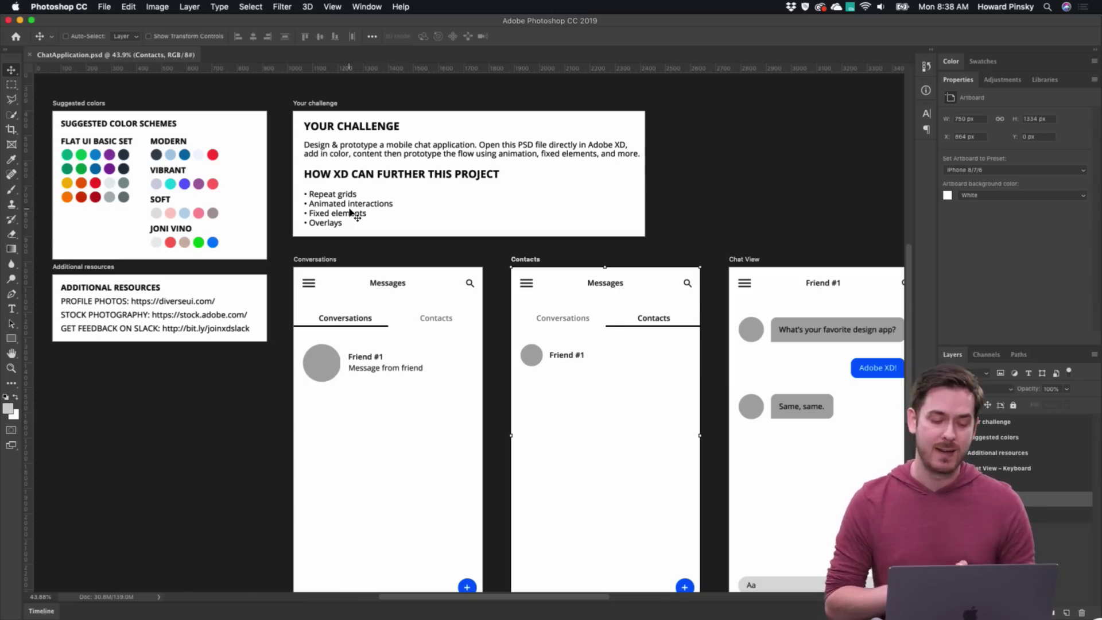
Examine the Conversations and Contacts artboards beneath the challenge brief, including the single message entry
{"action": "scroll", "coordinate": [423, 273], "scroll_direction": "down", "scroll_amount": 5}
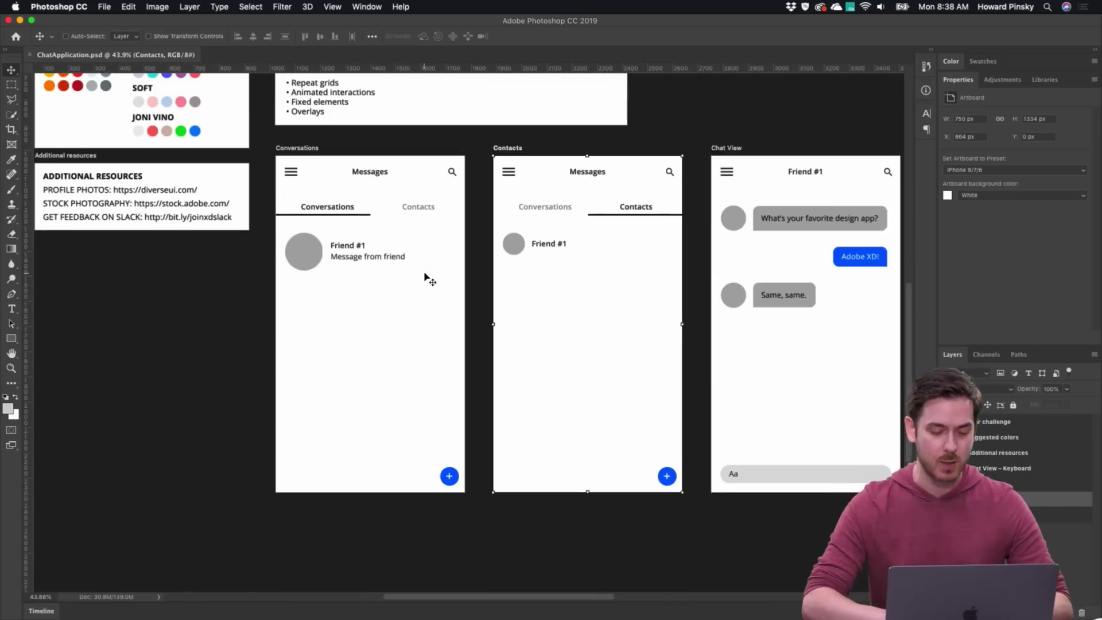
{"action": "scroll", "coordinate": [426, 277], "scroll_direction": "right", "scroll_amount": 5}
{"action": "scroll", "coordinate": [430, 279], "scroll_direction": "right", "scroll_amount": 1}
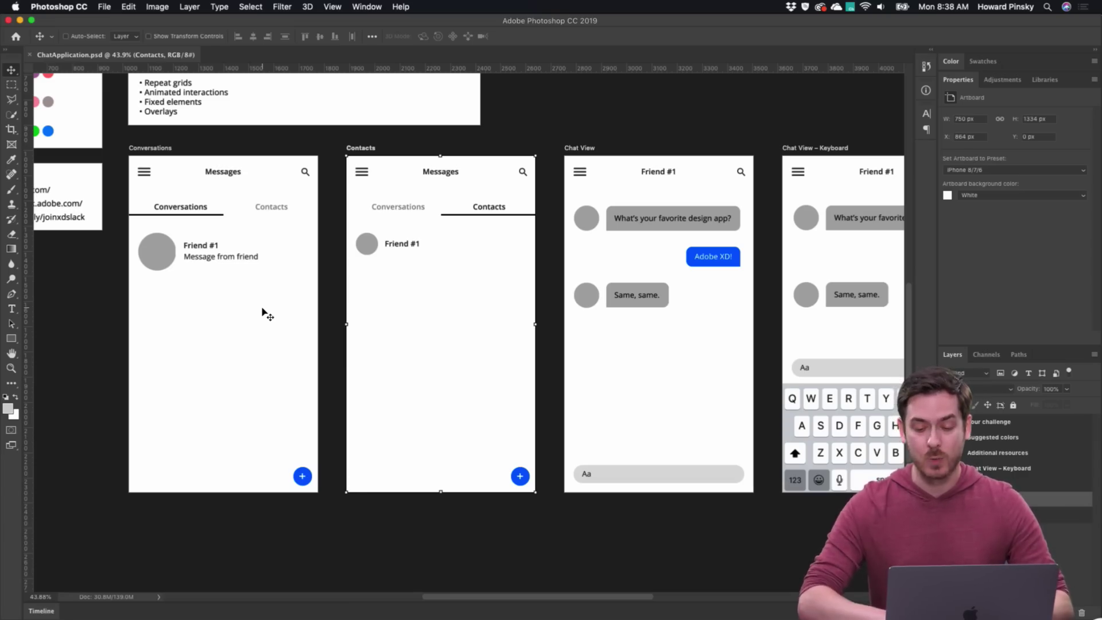
{"action": "scroll", "coordinate": [250, 306], "scroll_direction": "up", "scroll_amount": 2}
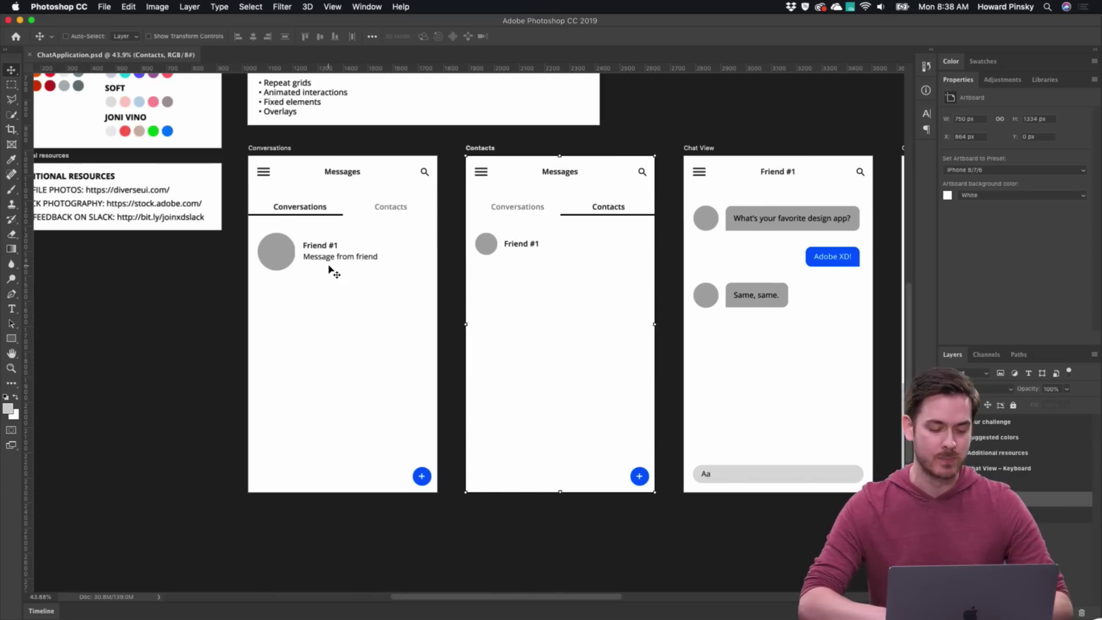
{"action": "scroll", "coordinate": [334, 272], "scroll_direction": "up", "scroll_amount": 2}
{"action": "scroll", "coordinate": [332, 271], "scroll_direction": "left", "scroll_amount": 3}
{"action": "scroll", "coordinate": [333, 271], "scroll_direction": "right", "scroll_amount": 3}
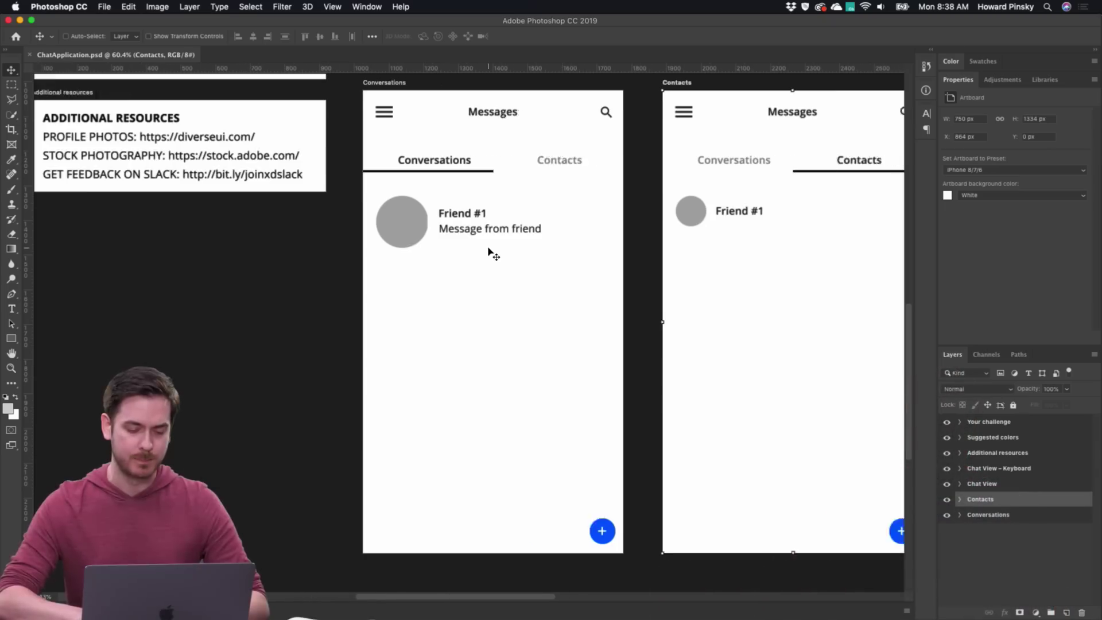
{"action": "scroll", "coordinate": [493, 253], "scroll_direction": "up", "scroll_amount": 1}
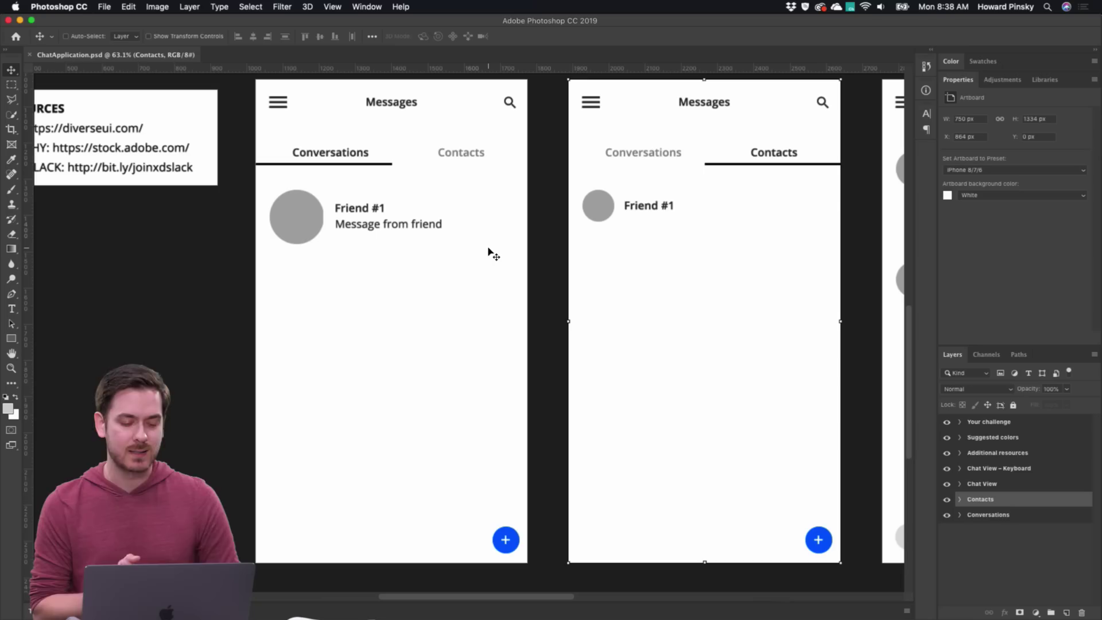
Duplicate the Message group three times down the Conversations artboard to make four evenly spaced message entries
{"action": "left_click", "coordinate": [295, 228], "text": "super"}
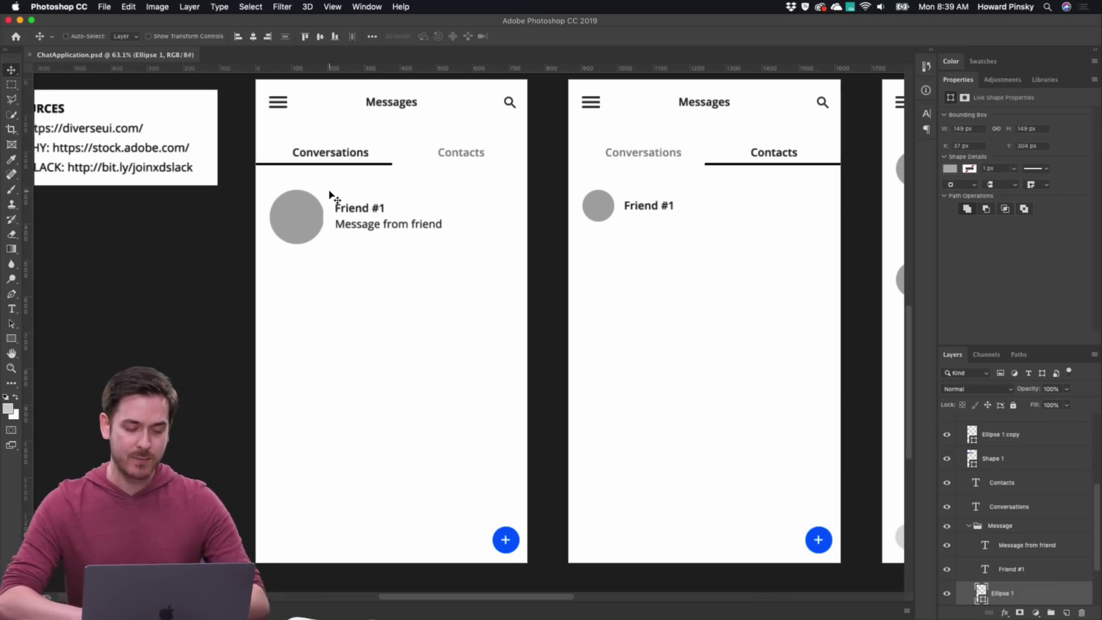
{"action": "left_click", "coordinate": [1019, 528]}
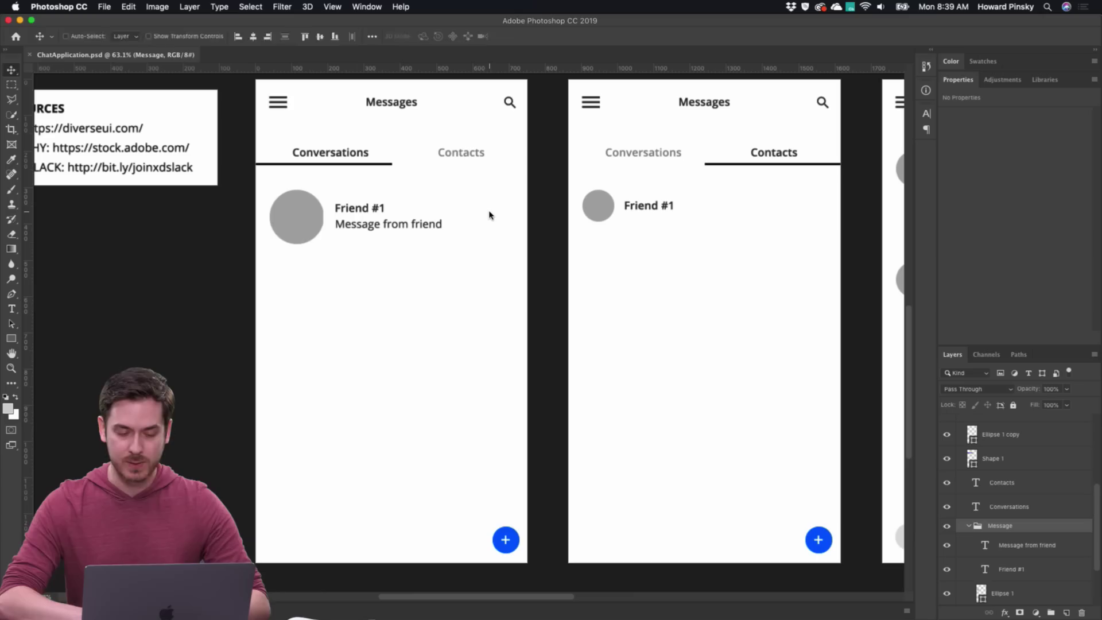
{"action": "left_click_drag", "start_coordinate": [424, 209], "coordinate": [425, 275], "text": "alt"}
{"action": "key", "text": "t"}
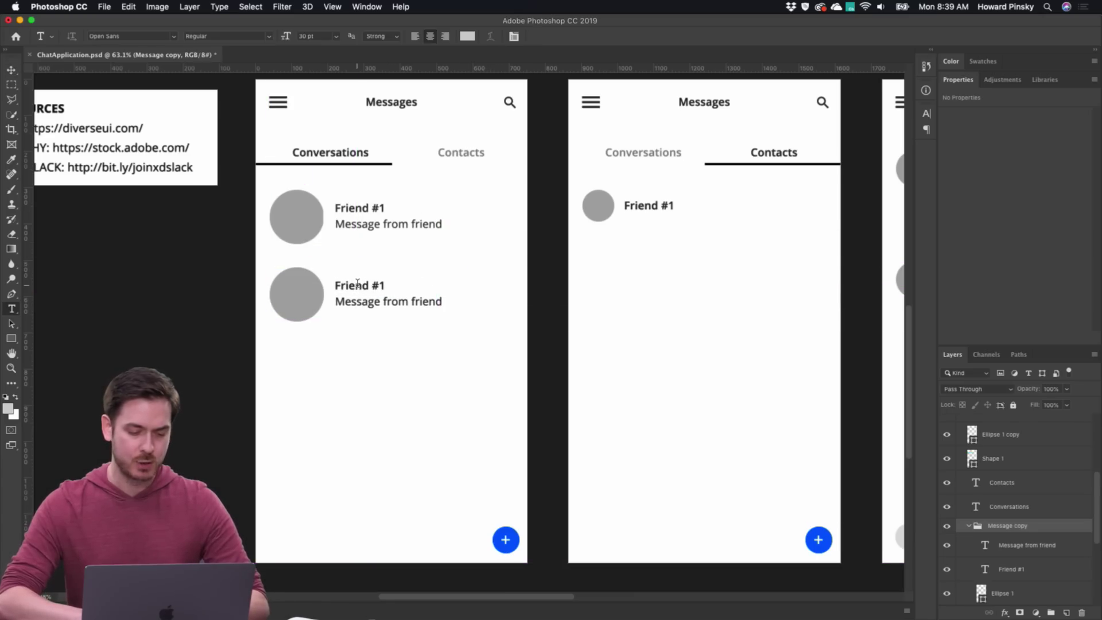
{"action": "key", "text": "v"}
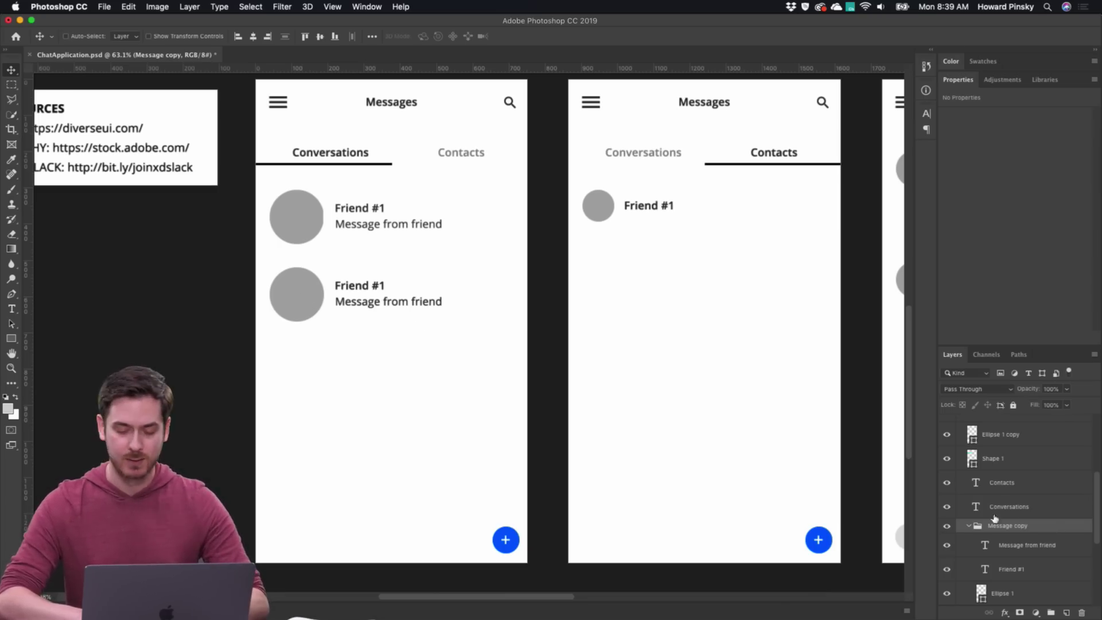
{"action": "left_click_drag", "start_coordinate": [425, 290], "coordinate": [427, 365], "text": "alt"}
{"action": "left_click_drag", "start_coordinate": [374, 326], "coordinate": [360, 389], "text": "alt"}
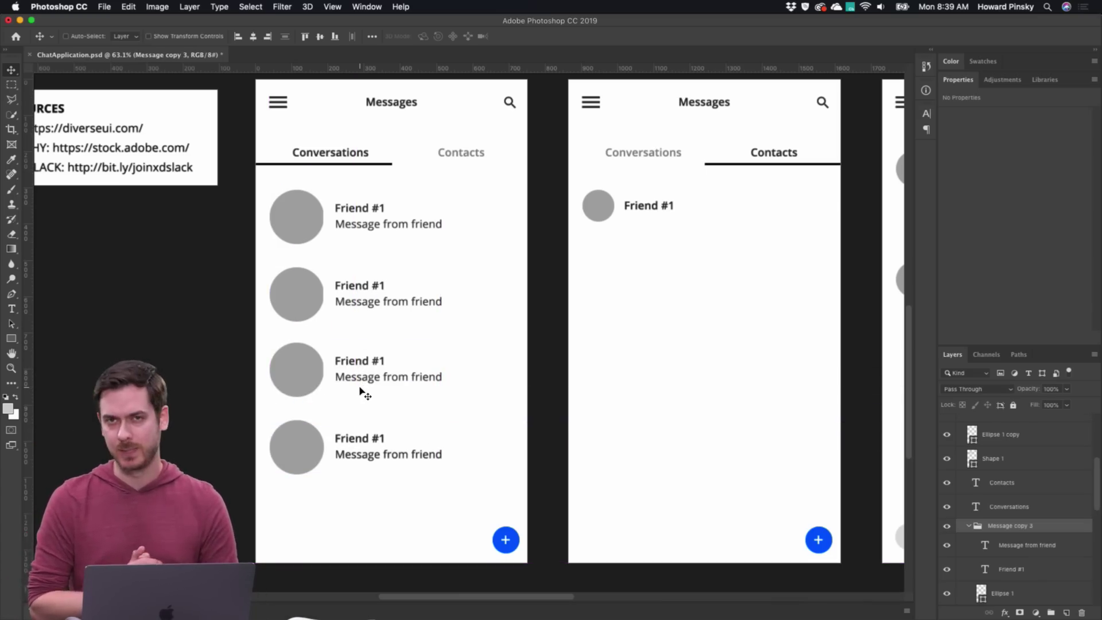
Examine the Contacts, Chat View and Chat View – Keyboard artboards alongside the Conversations list
{"action": "scroll", "coordinate": [359, 392], "scroll_direction": "down", "scroll_amount": 5}
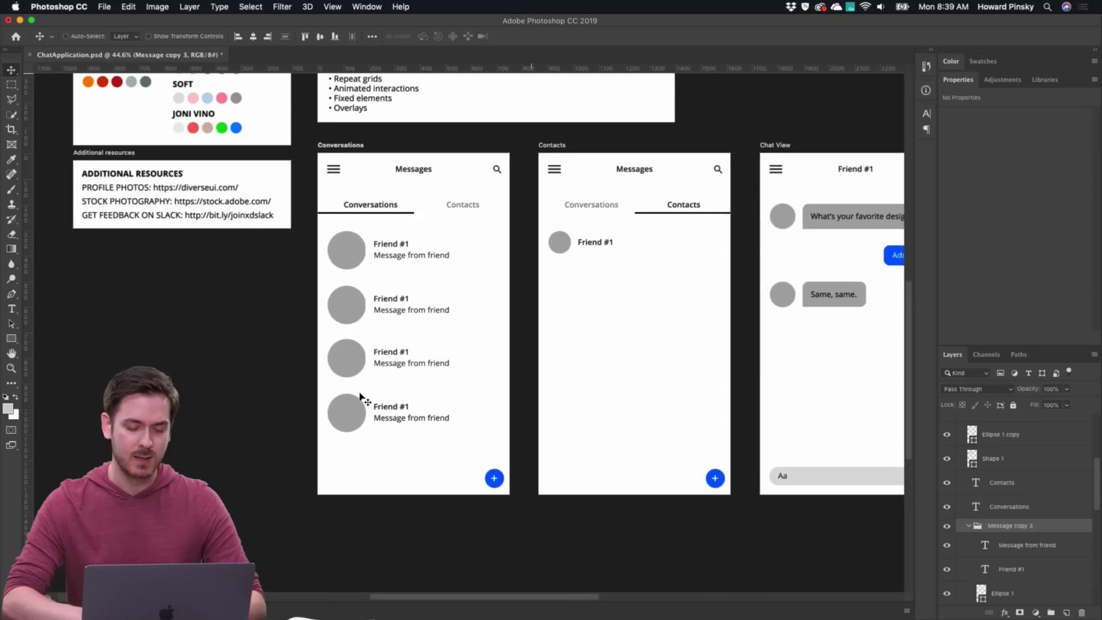
{"action": "scroll", "coordinate": [359, 392], "scroll_direction": "right", "scroll_amount": 2}
{"action": "scroll", "coordinate": [360, 391], "scroll_direction": "down", "scroll_amount": 1}
{"action": "scroll", "coordinate": [360, 392], "scroll_direction": "right", "scroll_amount": 4}
{"action": "scroll", "coordinate": [360, 392], "scroll_direction": "left", "scroll_amount": 1}
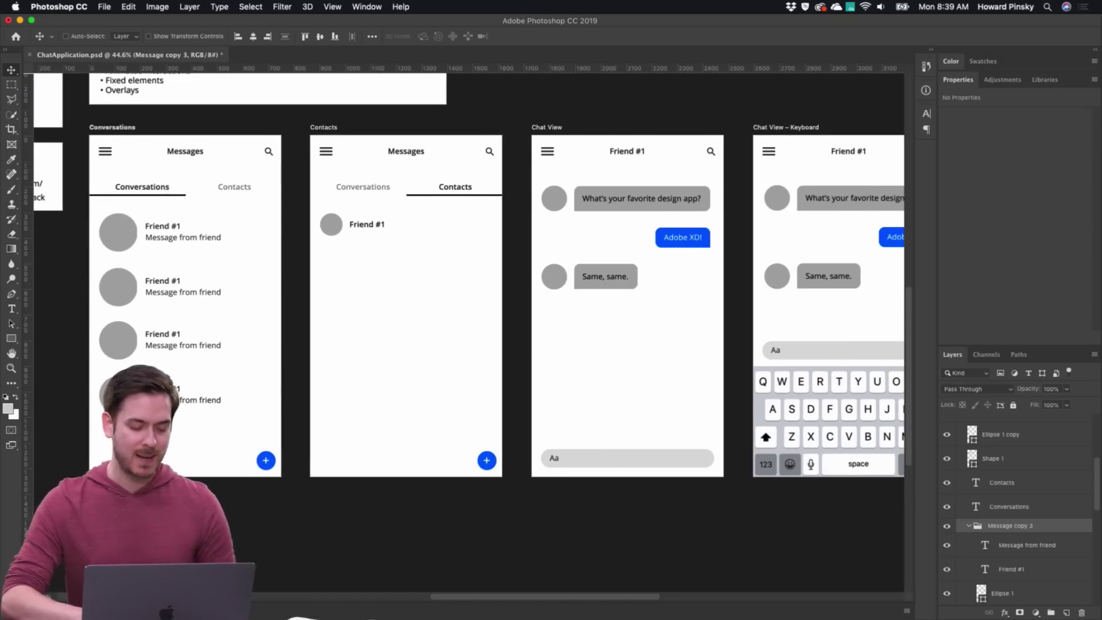
{"action": "double_click", "coordinate": [36, 449]}
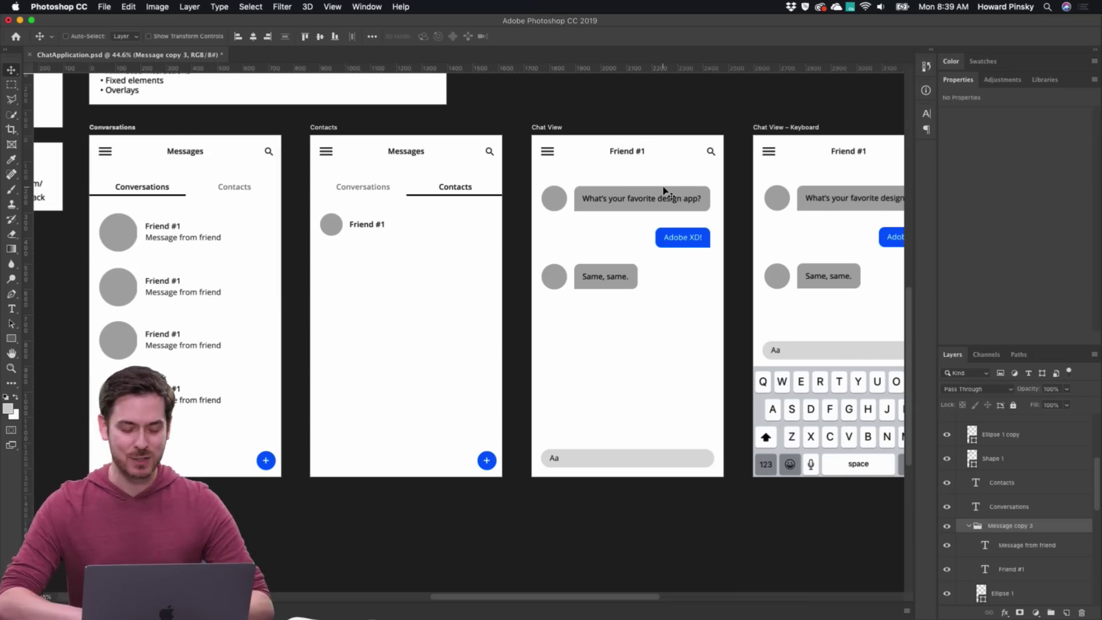
{"action": "scroll", "coordinate": [666, 193], "scroll_direction": "right", "scroll_amount": 1}
{"action": "scroll", "coordinate": [665, 193], "scroll_direction": "down", "scroll_amount": 1}
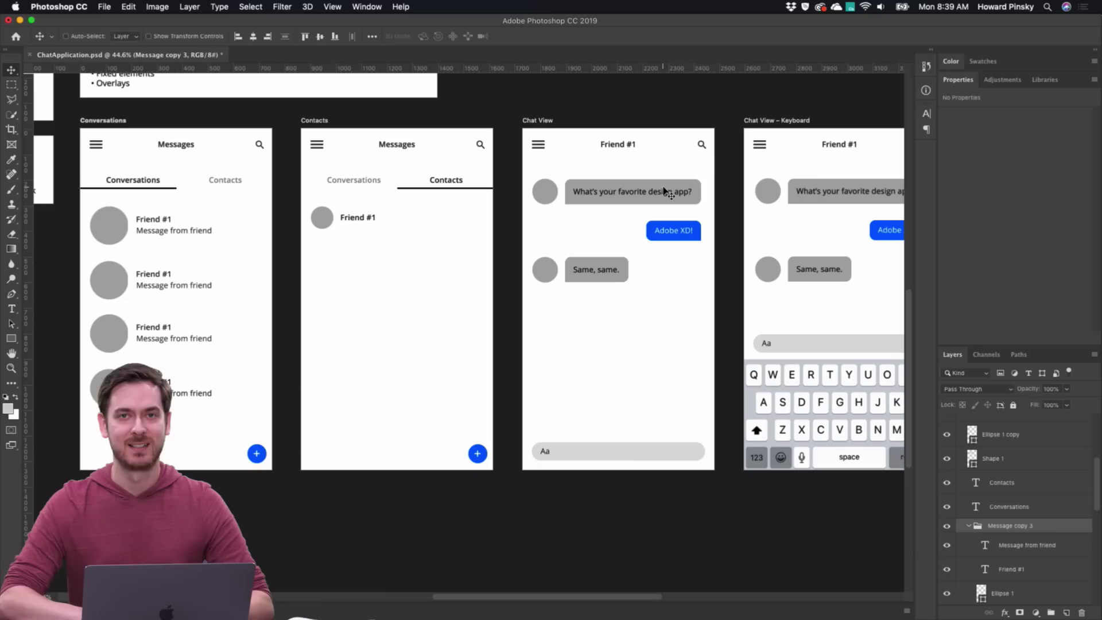
{"action": "scroll", "coordinate": [904, 151], "scroll_direction": "right", "scroll_amount": 5}
{"action": "scroll", "coordinate": [631, 237], "scroll_direction": "left", "scroll_amount": 2}
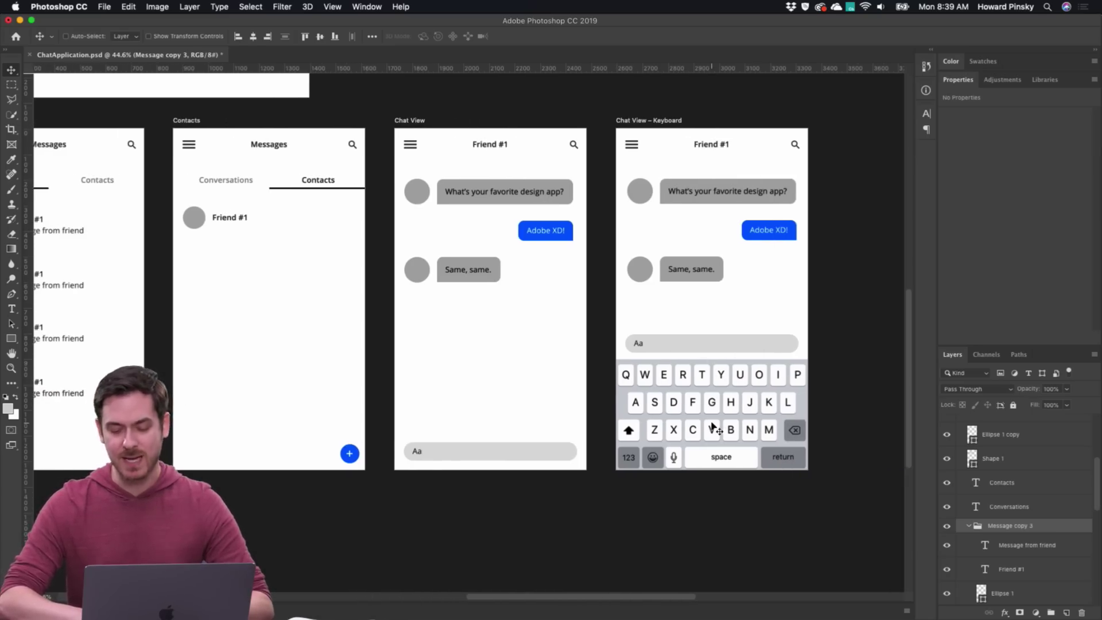
{"action": "scroll", "coordinate": [551, 347], "scroll_direction": "right", "scroll_amount": 3}
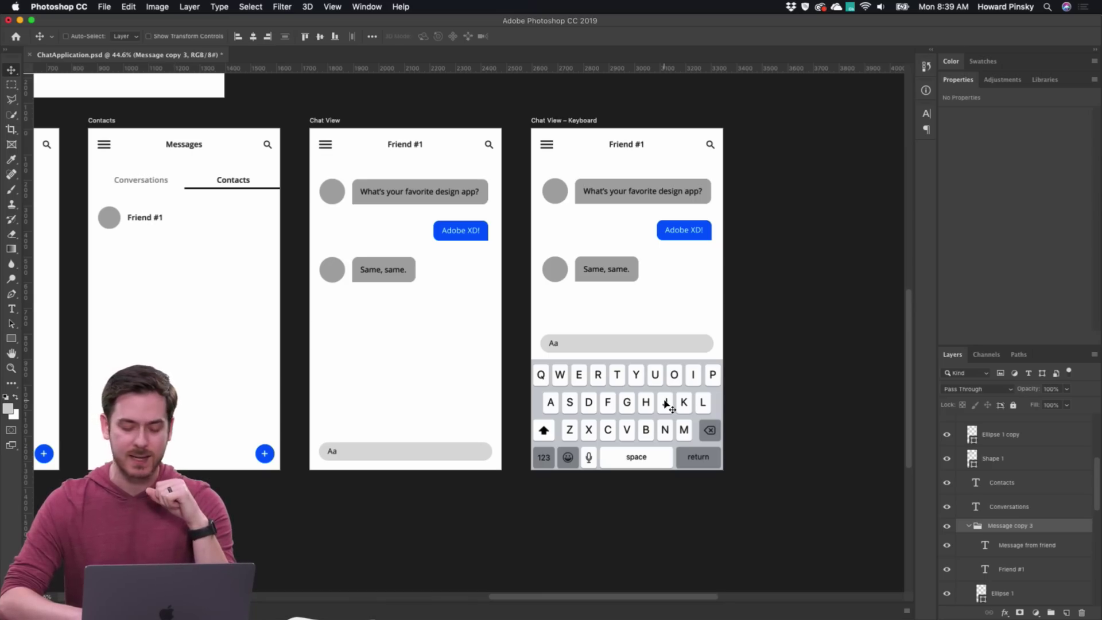
{"action": "scroll", "coordinate": [666, 407], "scroll_direction": "left", "scroll_amount": 2}
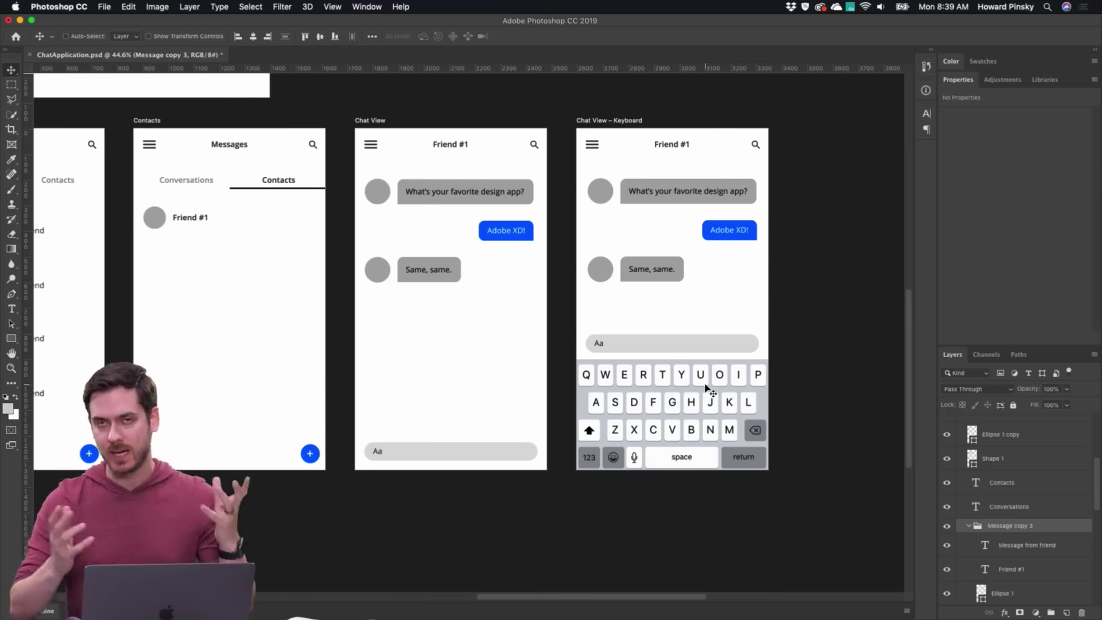
{"action": "scroll", "coordinate": [710, 391], "scroll_direction": "left", "scroll_amount": 10}
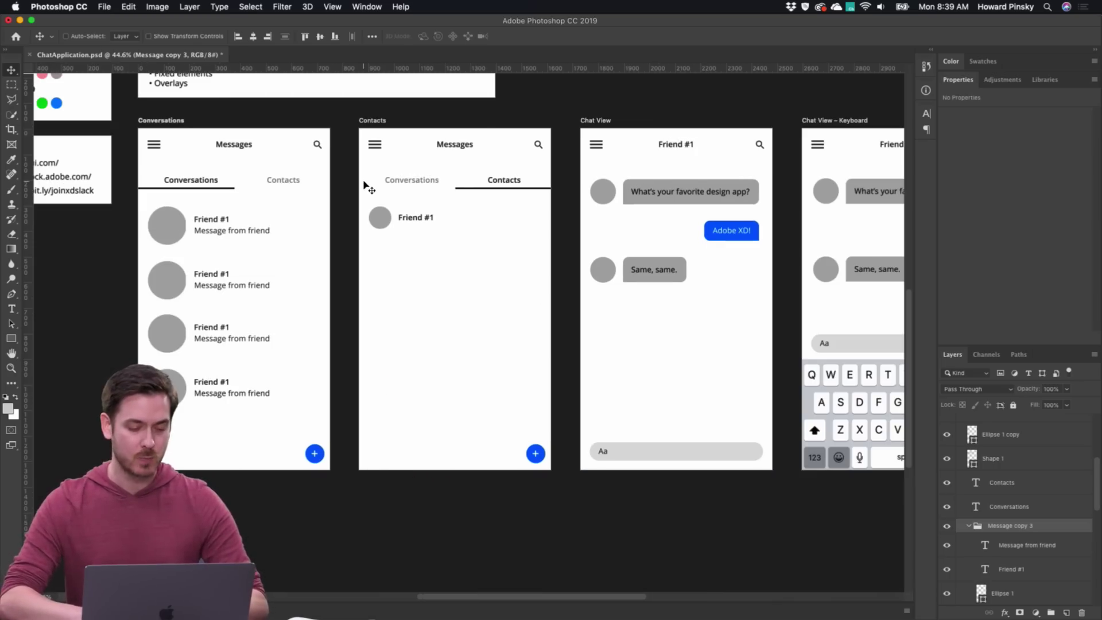
Switch to Finder, preview ChatApplication.psd in the Day 5 – Chat Application folder and close the preview
{"action": "key", "text": "super+Tab"}
{"action": "key", "text": "Tab"}
{"action": "key", "text": "Tab"}
{"action": "key", "text": "Tab"}
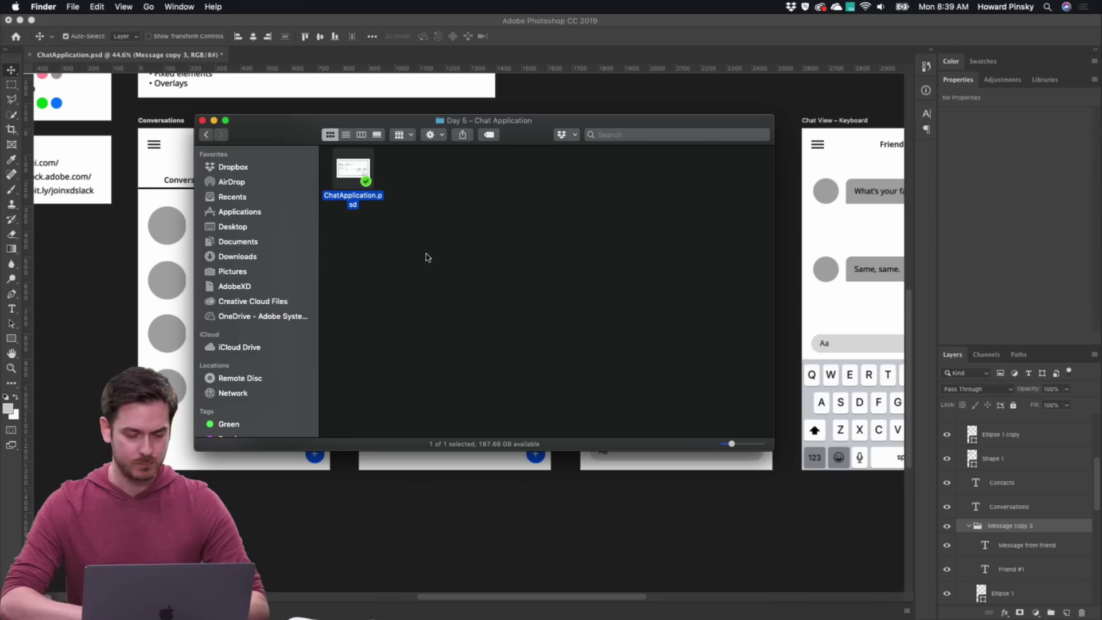
{"action": "left_click", "coordinate": [428, 257]}
{"action": "left_click", "coordinate": [352, 164]}
{"action": "key", "text": "space"}
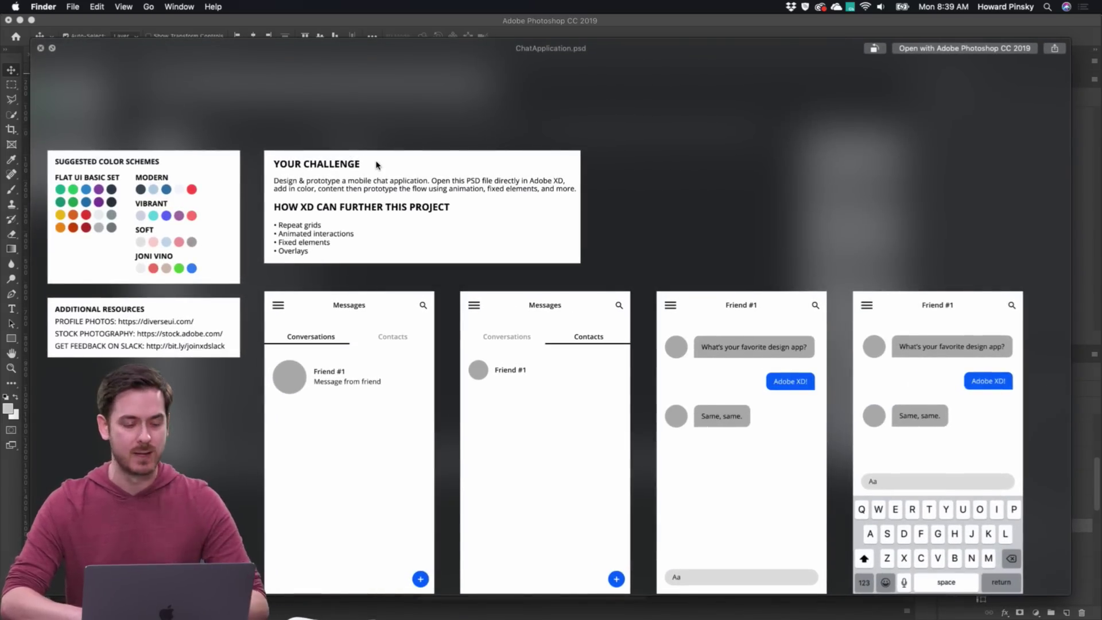
{"action": "key", "text": "space"}
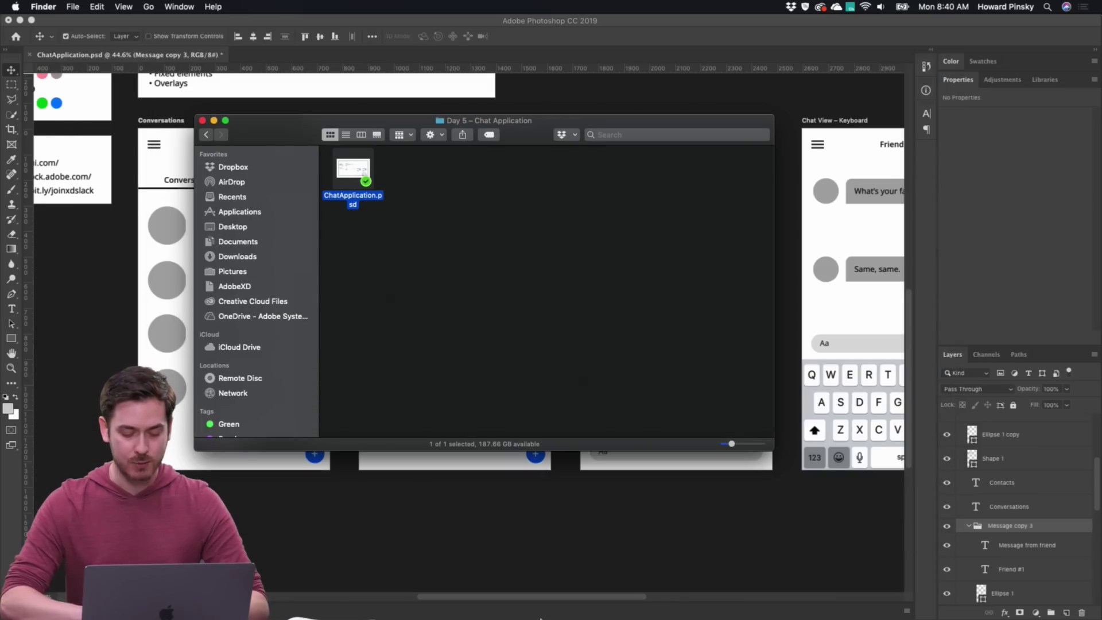
Open ChatApplication.psd directly in Adobe XD
{"action": "left_click_drag", "start_coordinate": [345, 162], "coordinate": [481, 609]}
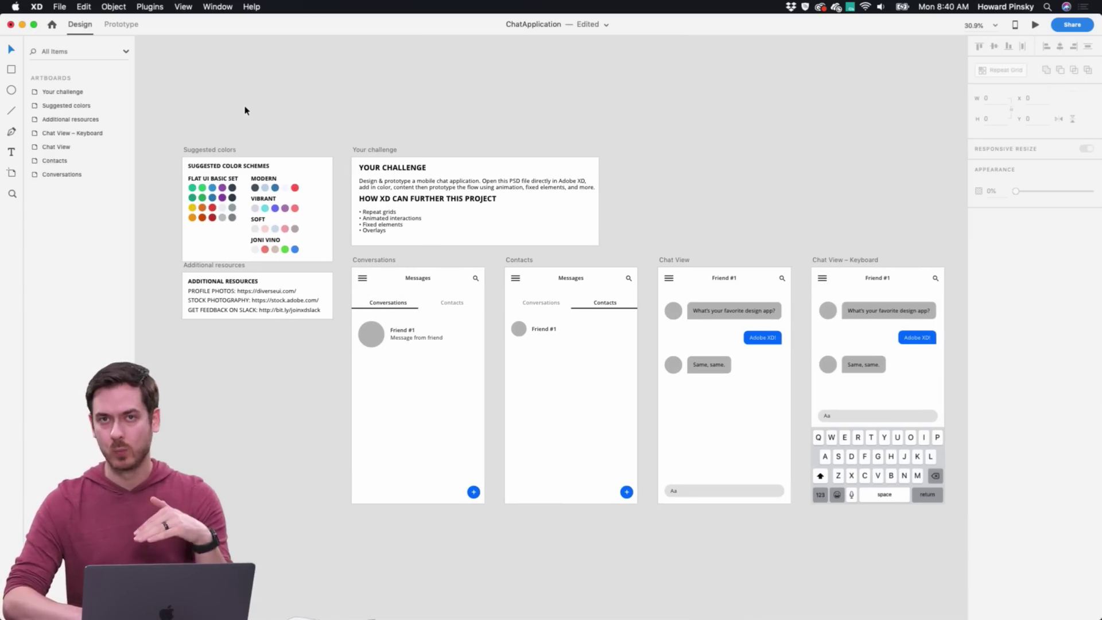
{"action": "left_click", "coordinate": [59, 6]}
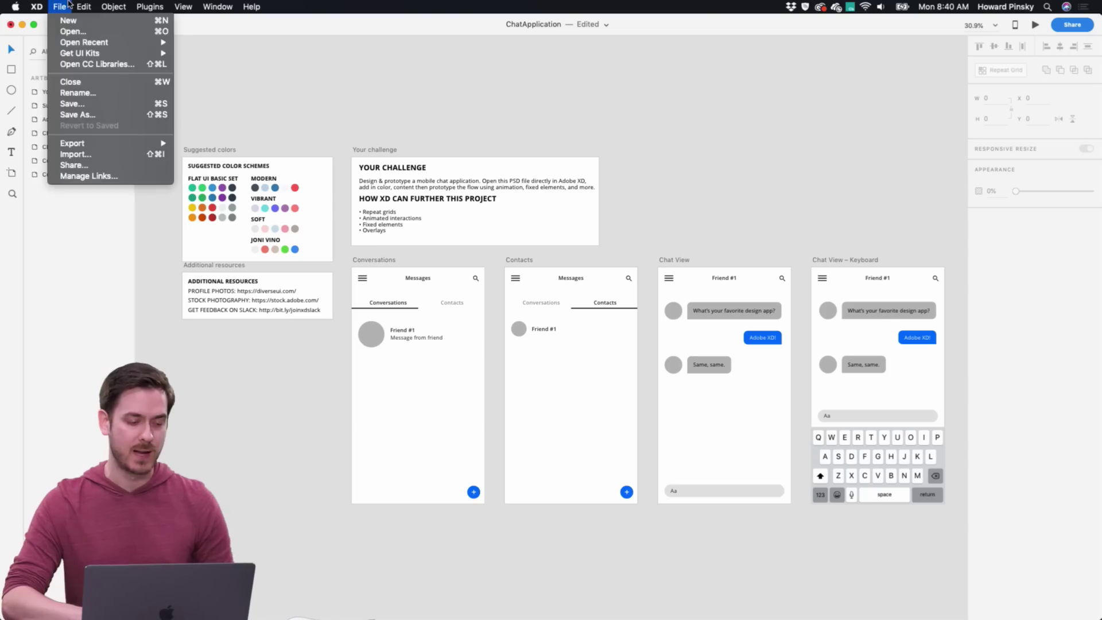
{"action": "left_click", "coordinate": [414, 33]}
Turn the Conversations artboard's Message group into a downward Repeat Grid of seven rows, about 1322 high, with wider gaps between rows
{"action": "scroll", "coordinate": [392, 115], "scroll_direction": "down", "scroll_amount": 3}
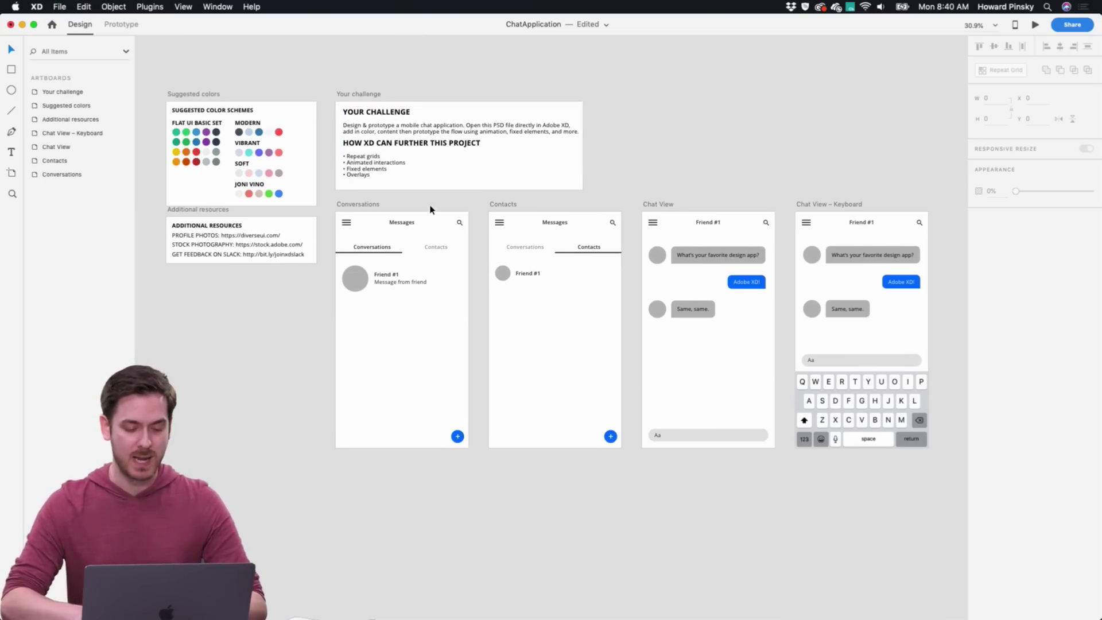
{"action": "scroll", "coordinate": [433, 209], "scroll_direction": "up", "scroll_amount": 5}
{"action": "left_click", "coordinate": [300, 260]}
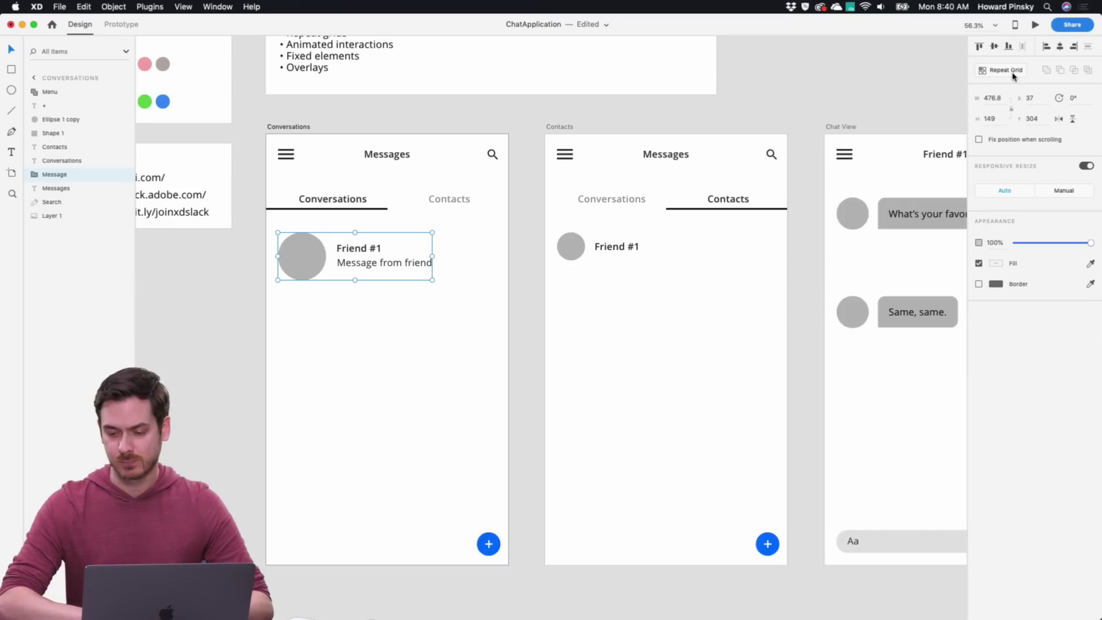
{"action": "left_click", "coordinate": [1013, 72]}
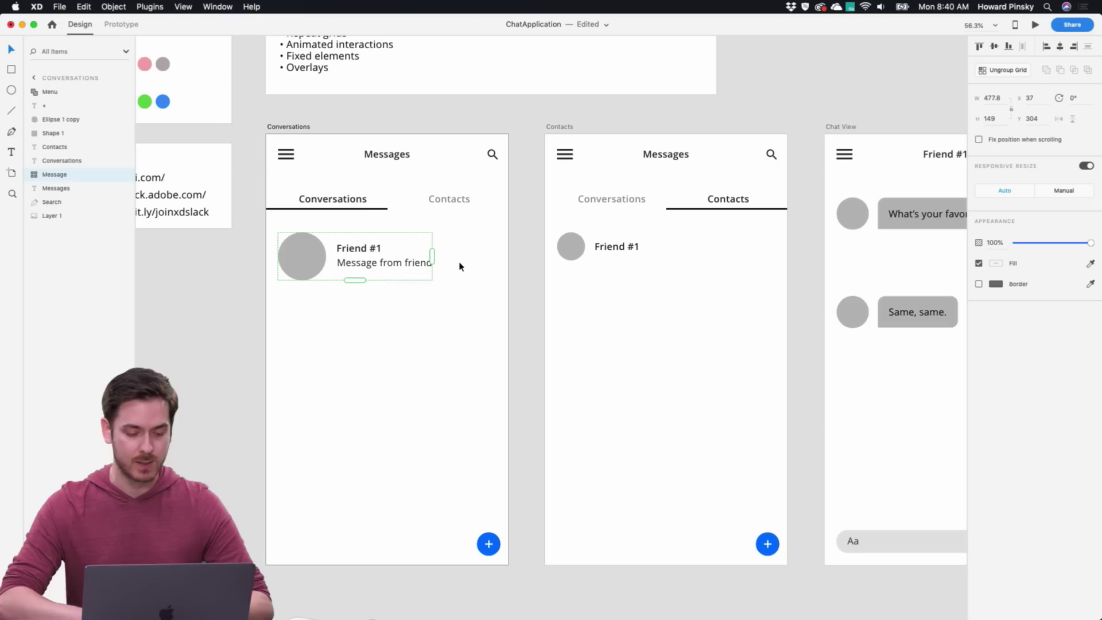
{"action": "left_click_drag", "start_coordinate": [355, 280], "coordinate": [384, 564]}
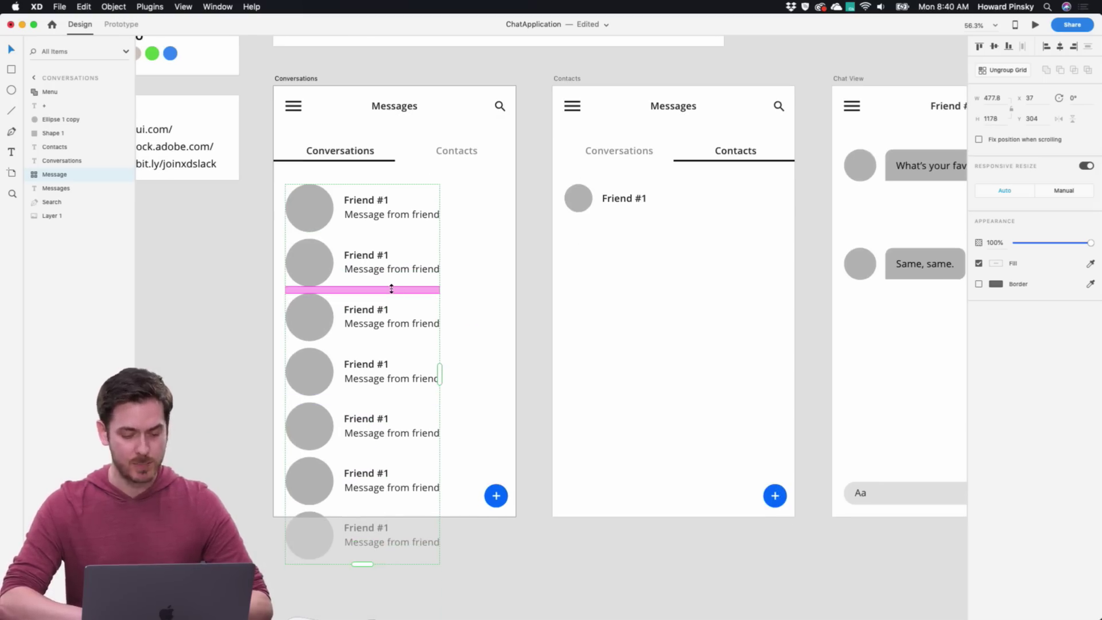
{"action": "left_click_drag", "start_coordinate": [391, 289], "coordinate": [389, 301]}
{"action": "mouse_move", "coordinate": [440, 398]}
{"action": "left_mouse_down"}
{"action": "mouse_move", "coordinate": [625, 393]}
{"action": "mouse_move", "coordinate": [441, 394]}
{"action": "left_mouse_up"}
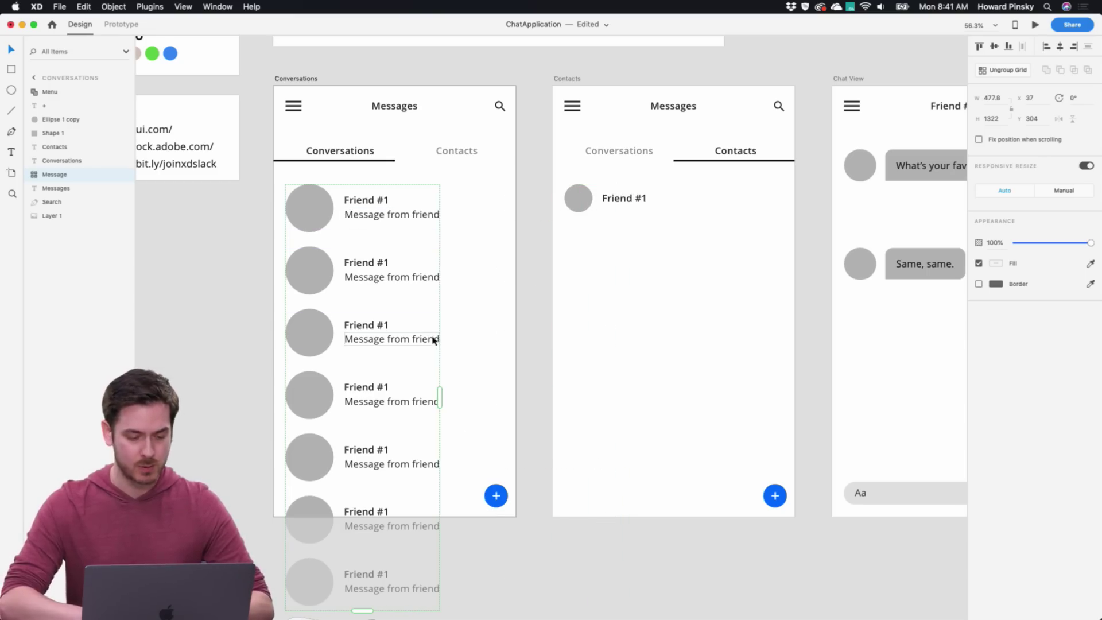
Replace the message text in the repeat grid's first row with "Hell"
{"action": "double_click", "coordinate": [376, 215]}
{"action": "scroll", "coordinate": [375, 216], "scroll_direction": "up", "scroll_amount": 5}
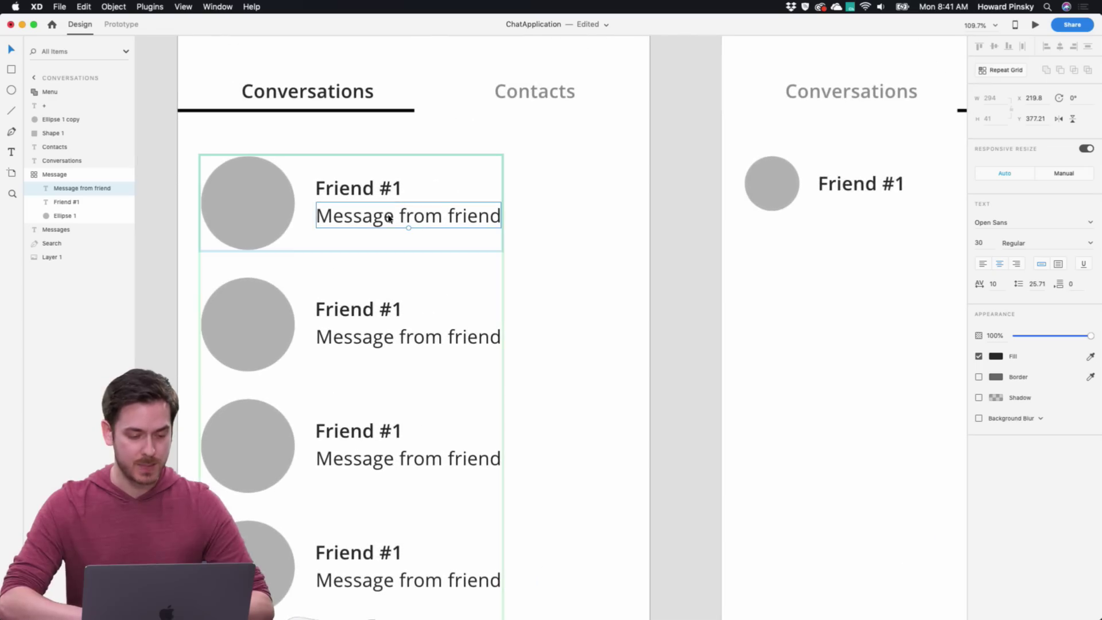
{"action": "scroll", "coordinate": [383, 217], "scroll_direction": "up", "scroll_amount": 1}
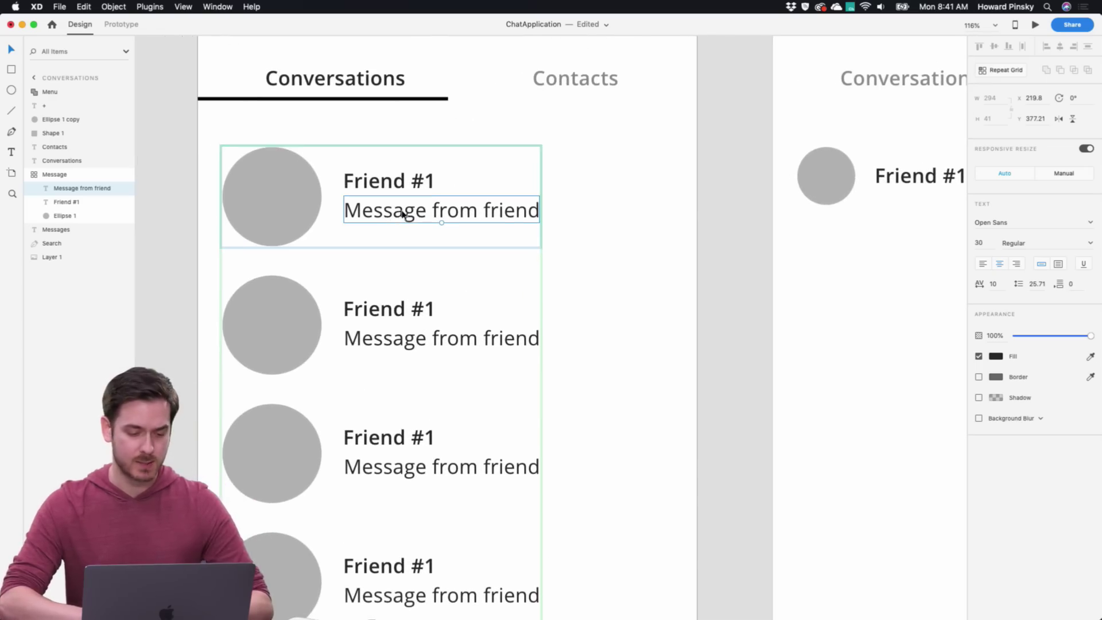
{"action": "double_click", "coordinate": [402, 213]}
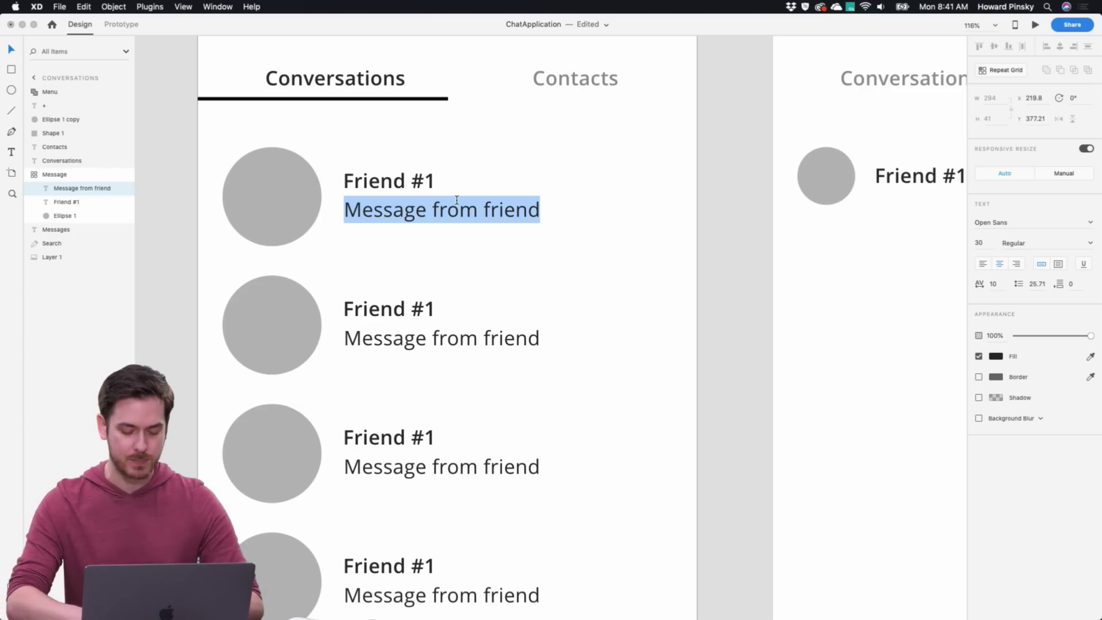
{"action": "type", "text": "Hell"}
{"action": "key", "text": "Escape"}
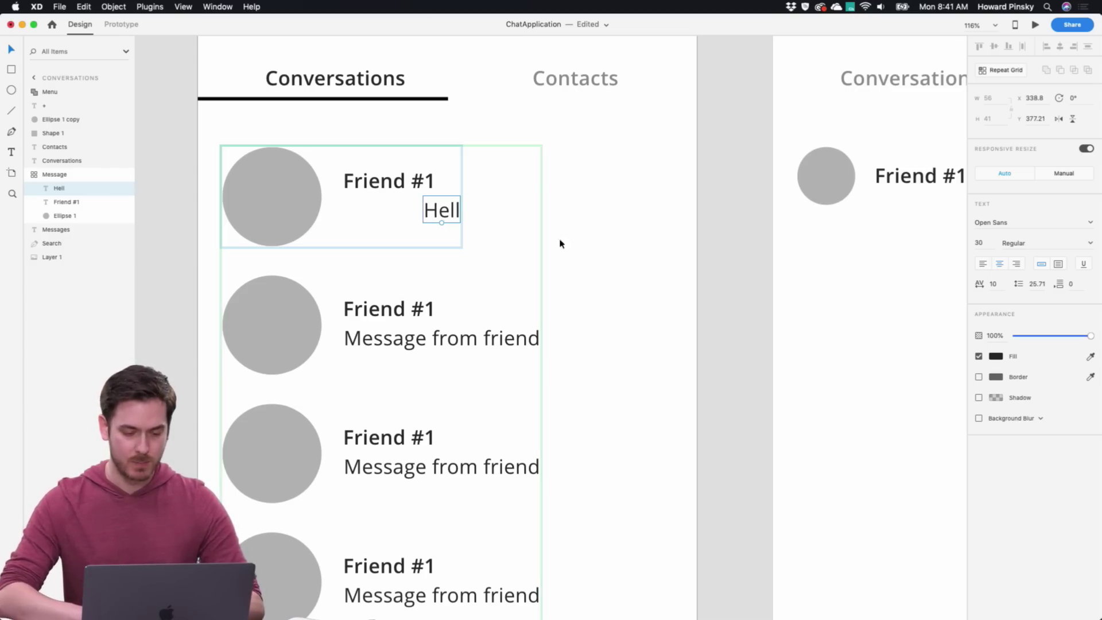
Left-align the first row's message beneath the friend's name and complete its text as "Hello how are you my friend"
{"action": "left_click", "coordinate": [982, 268]}
{"action": "left_click_drag", "start_coordinate": [447, 212], "coordinate": [368, 210]}
{"action": "key", "text": "Return"}
{"action": "type", "text": "o how are you my friend"}
{"action": "left_click", "coordinate": [8, 53]}
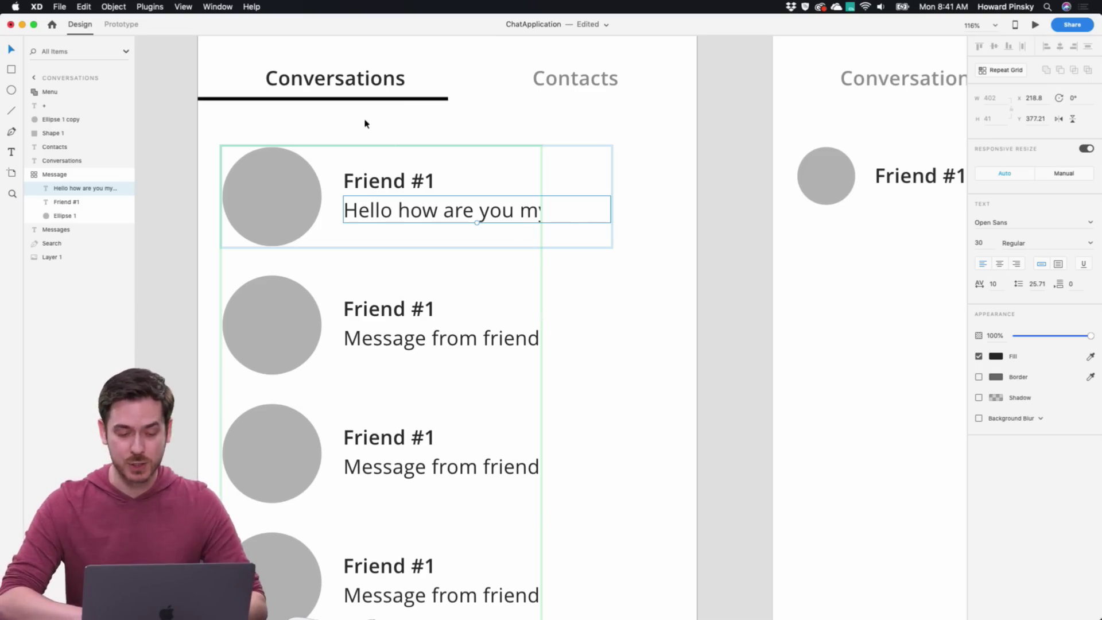
{"action": "key", "text": "Escape"}
Widen the conversation repeat grid to about 713 and its column gap so a single column spans to the artboard's edge
{"action": "scroll", "coordinate": [540, 402], "scroll_direction": "down", "scroll_amount": 2}
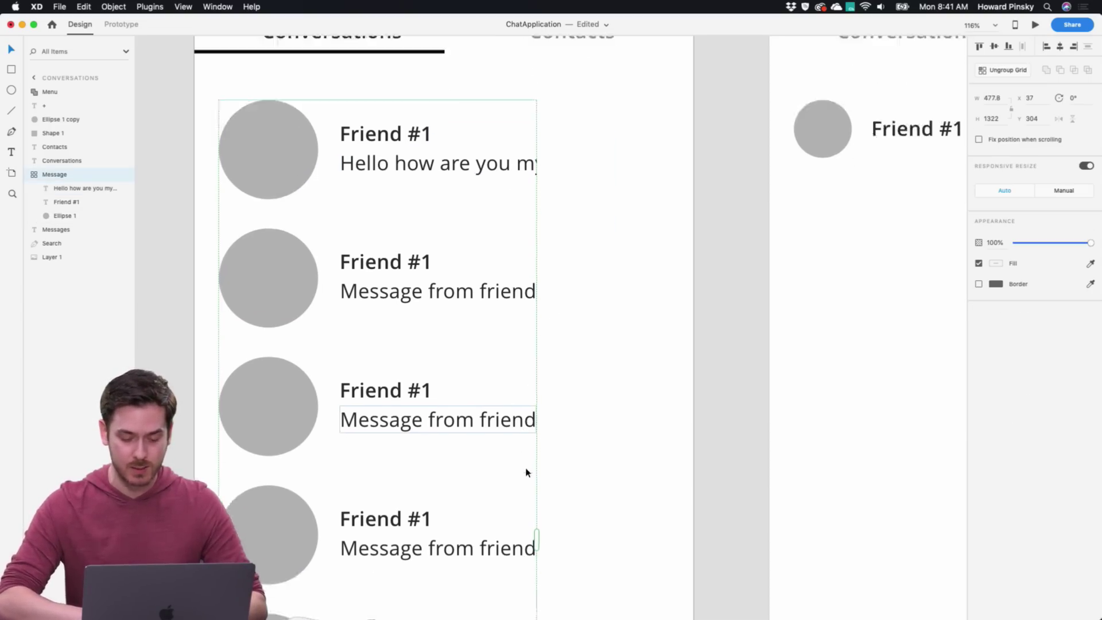
{"action": "left_click_drag", "start_coordinate": [537, 535], "coordinate": [718, 524]}
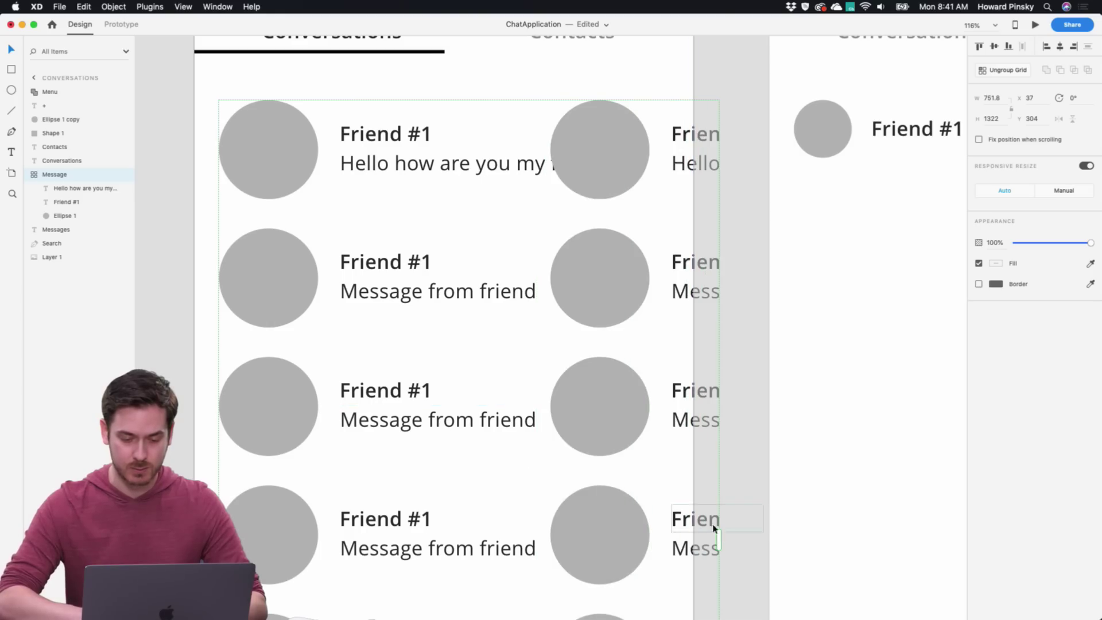
{"action": "left_click_drag", "start_coordinate": [551, 300], "coordinate": [706, 296]}
{"action": "scroll", "coordinate": [707, 298], "scroll_direction": "right", "scroll_amount": 2}
{"action": "scroll", "coordinate": [707, 298], "scroll_direction": "down", "scroll_amount": 1}
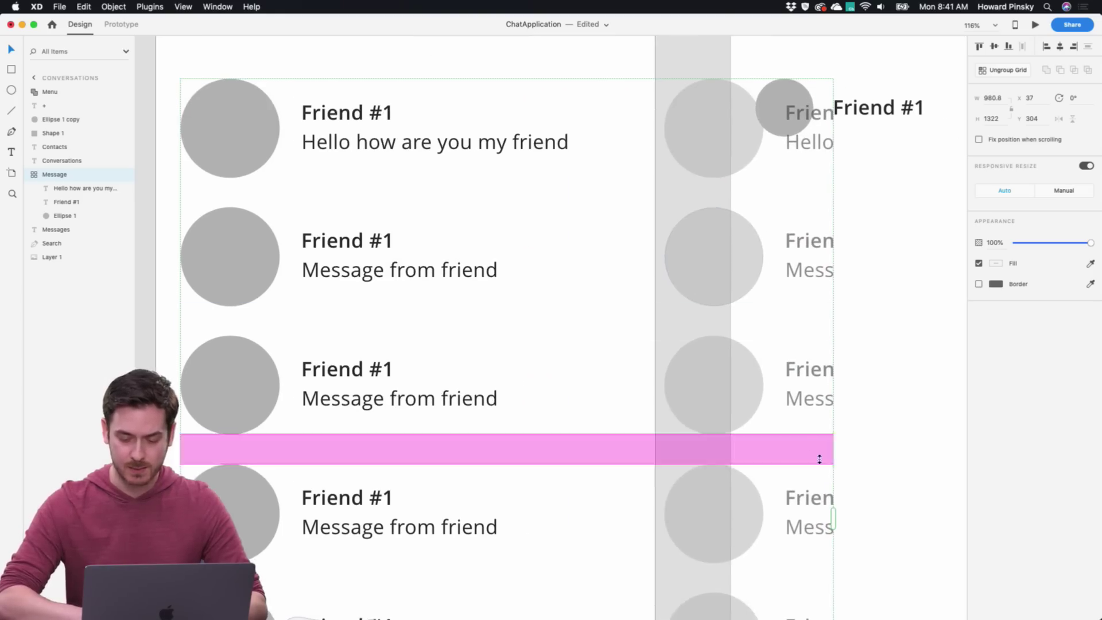
{"action": "left_click_drag", "start_coordinate": [835, 519], "coordinate": [656, 496]}
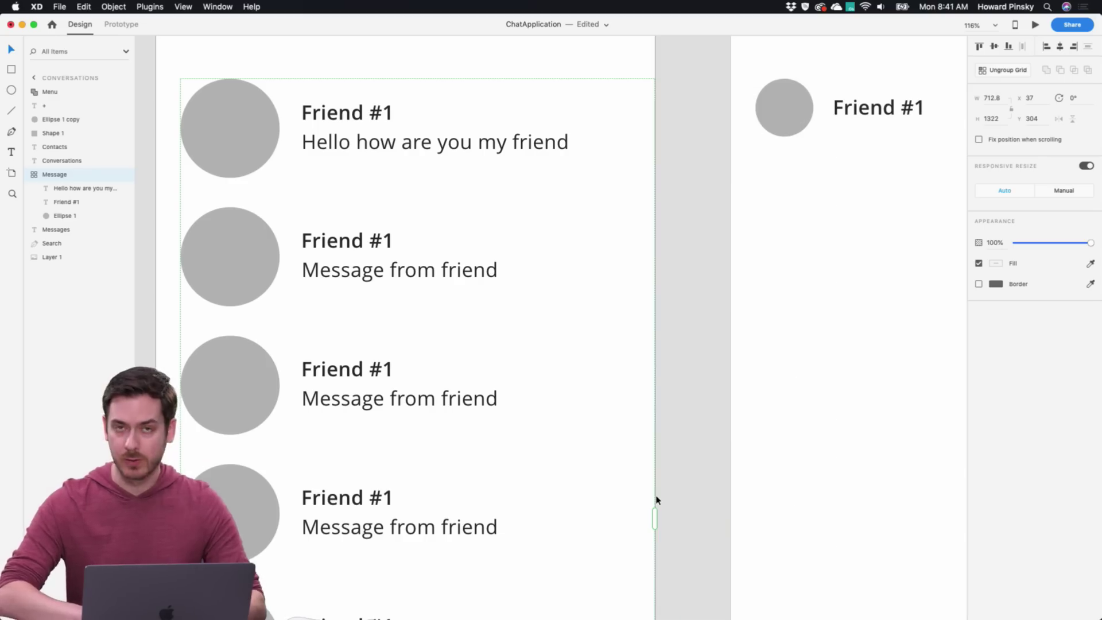
Replace the first row's friend label with a sample first name and left-align the name text with the message below
{"action": "double_click", "coordinate": [356, 116]}
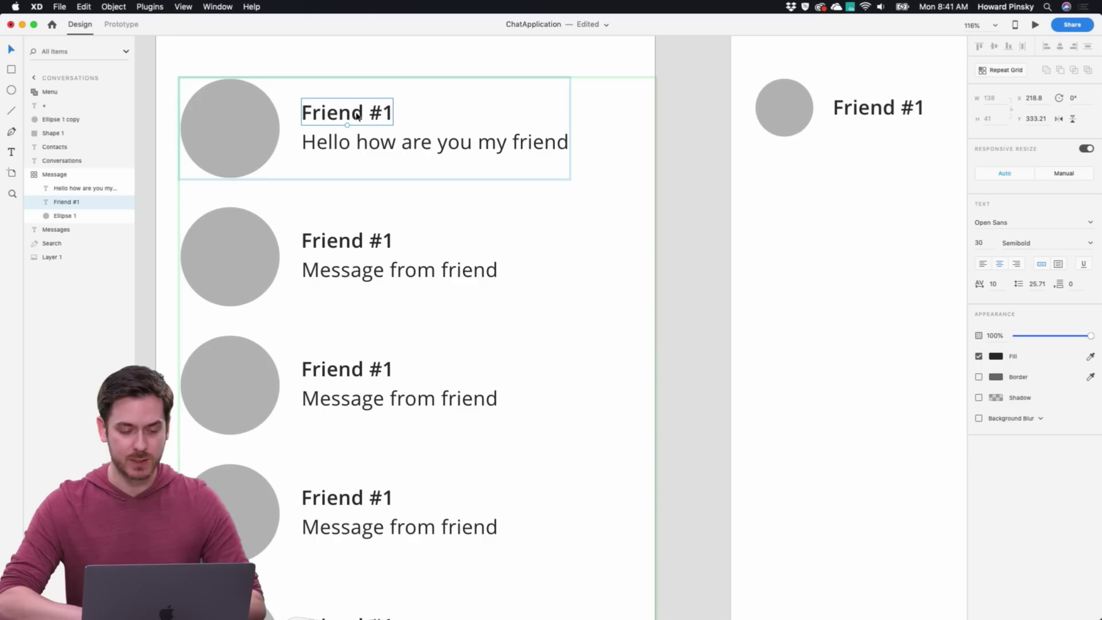
{"action": "scroll", "coordinate": [357, 115], "scroll_direction": "up", "scroll_amount": 2}
{"action": "scroll", "coordinate": [357, 115], "scroll_direction": "left", "scroll_amount": 2}
{"action": "double_click", "coordinate": [363, 133]}
{"action": "type", "text": "John"}
{"action": "key", "text": "super+a"}
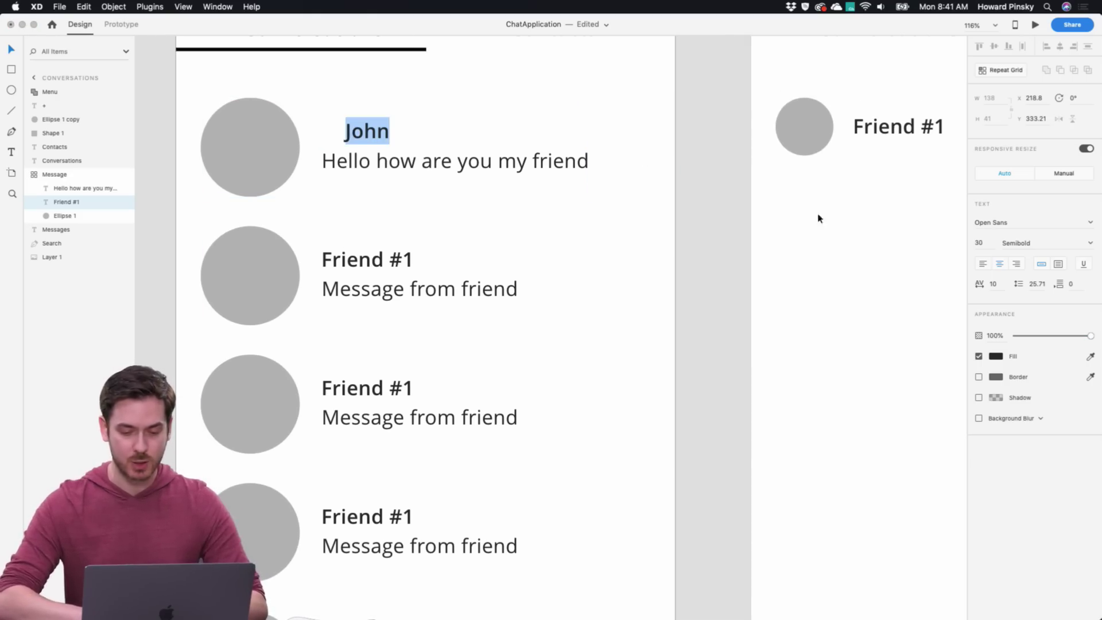
{"action": "left_click", "coordinate": [364, 128]}
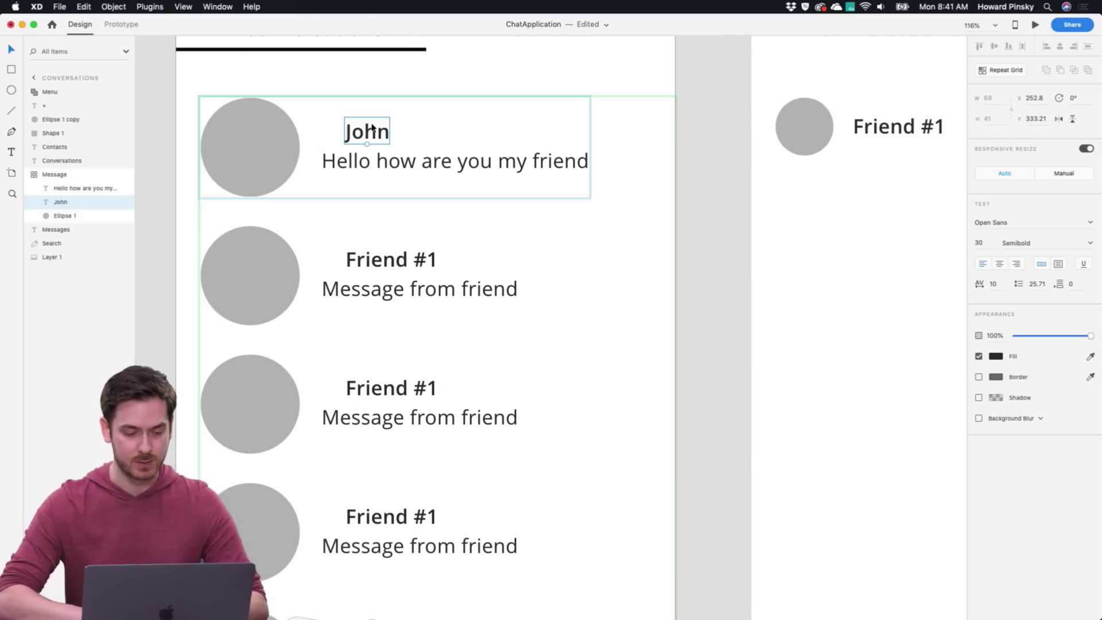
Replace the second row's "Friend #1" label with a different sample first name
{"action": "double_click", "coordinate": [378, 258]}
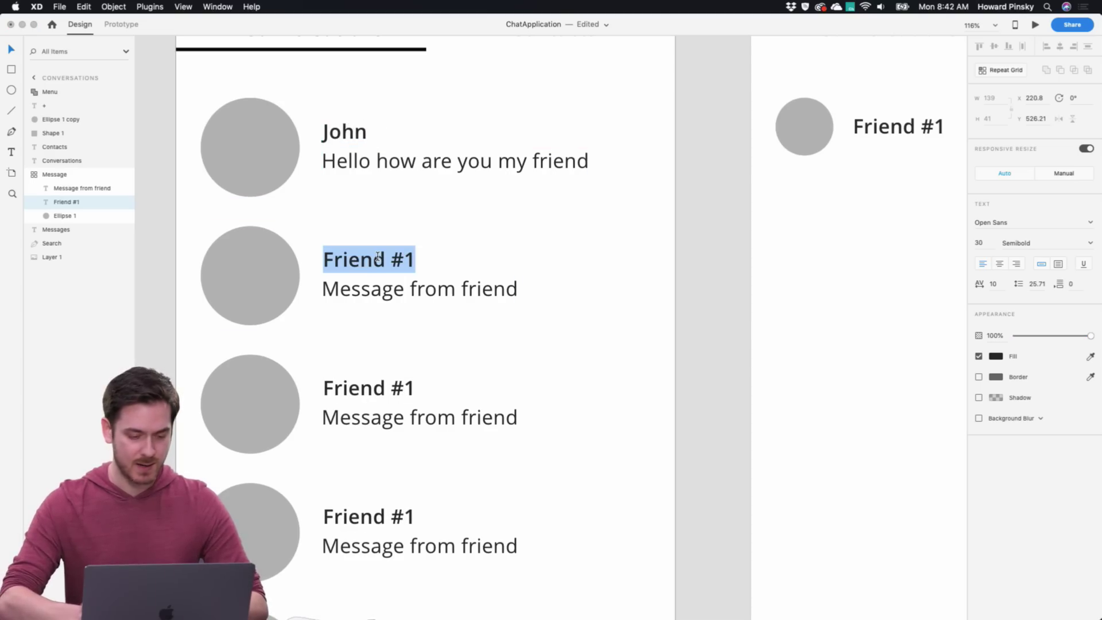
{"action": "type", "text": "Michelle"}
{"action": "key", "text": "Escape"}
{"action": "scroll", "coordinate": [527, 337], "scroll_direction": "down", "scroll_amount": 3}
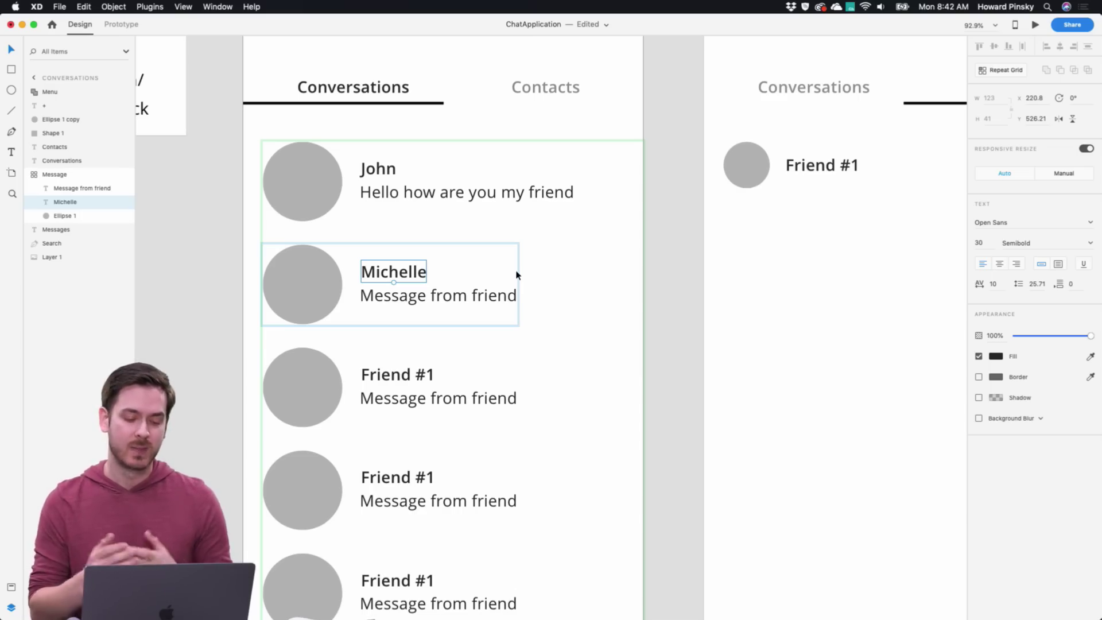
{"action": "scroll", "coordinate": [516, 274], "scroll_direction": "down", "scroll_amount": 2}
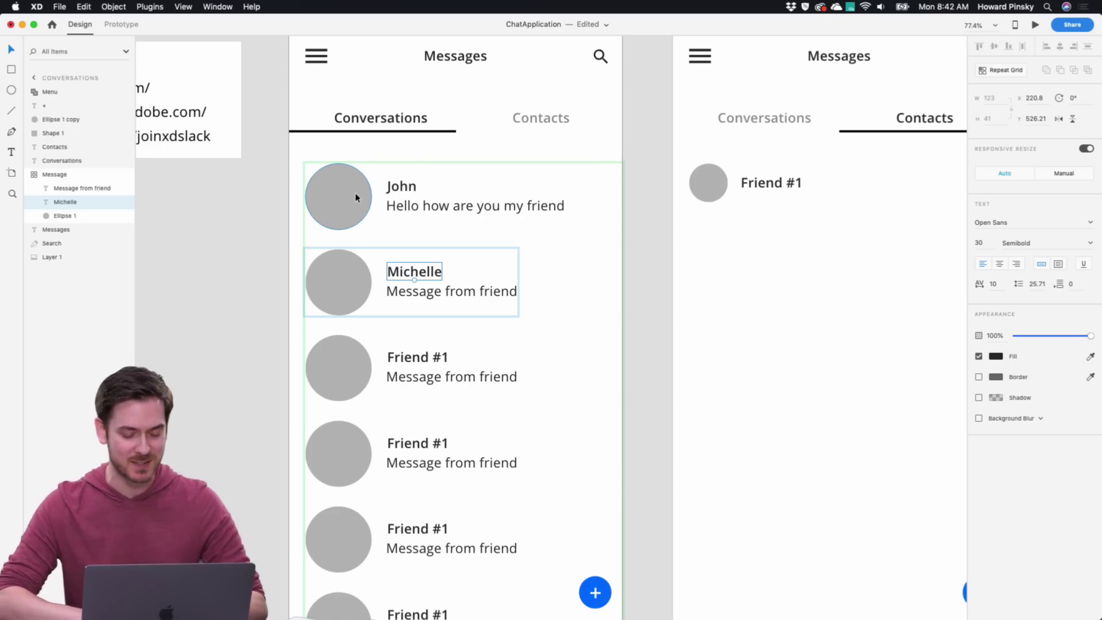
{"action": "left_click", "coordinate": [349, 214]}
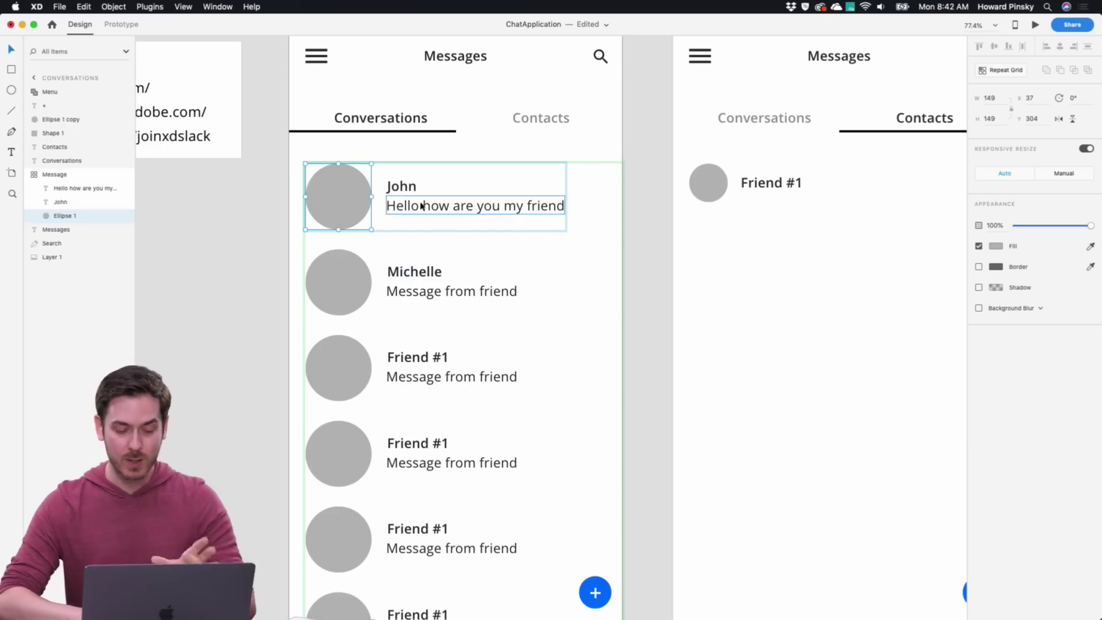
{"action": "key", "text": "Escape"}
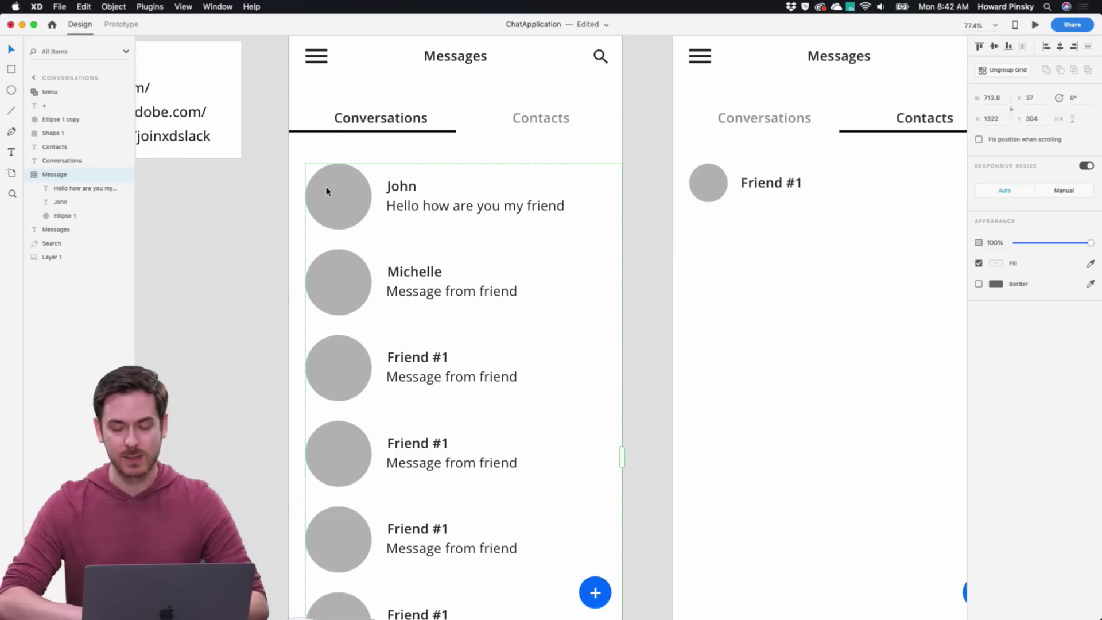
{"action": "scroll", "coordinate": [326, 187], "scroll_direction": "down", "scroll_amount": 4}
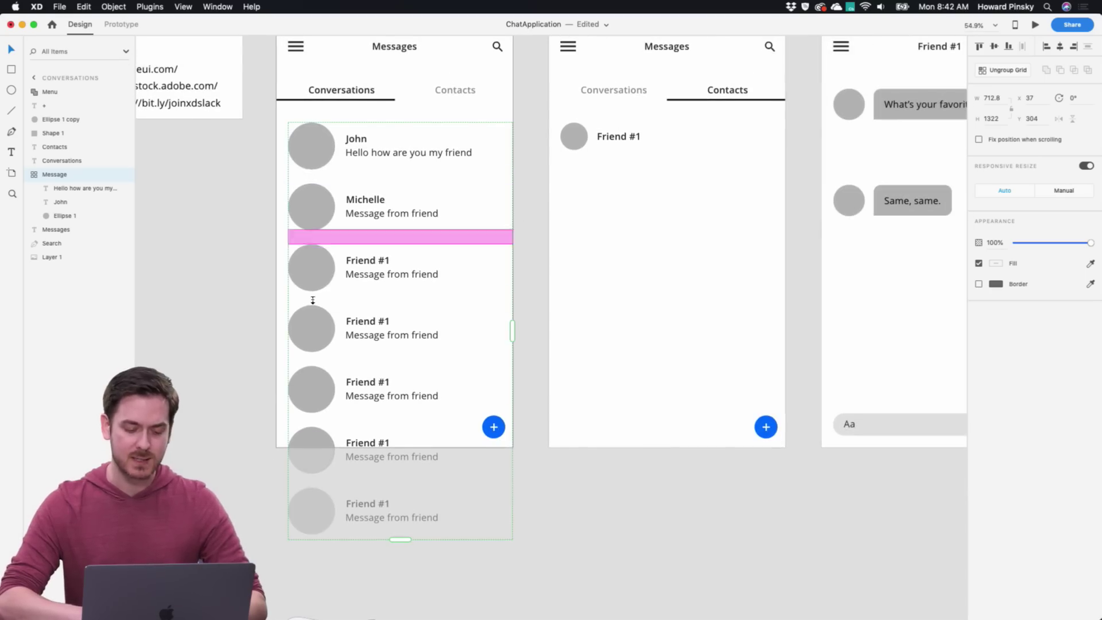
{"action": "scroll", "coordinate": [300, 156], "scroll_direction": "up", "scroll_amount": 2}
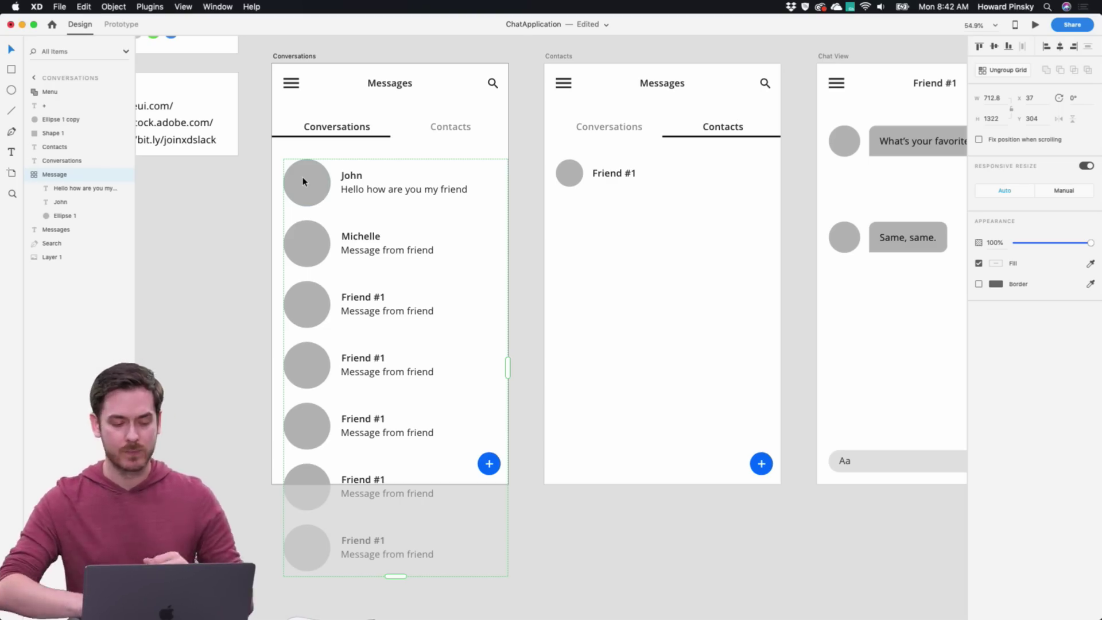
Find the UI Faces plugin among all available plugins and install it
{"action": "left_click", "coordinate": [163, 6]}
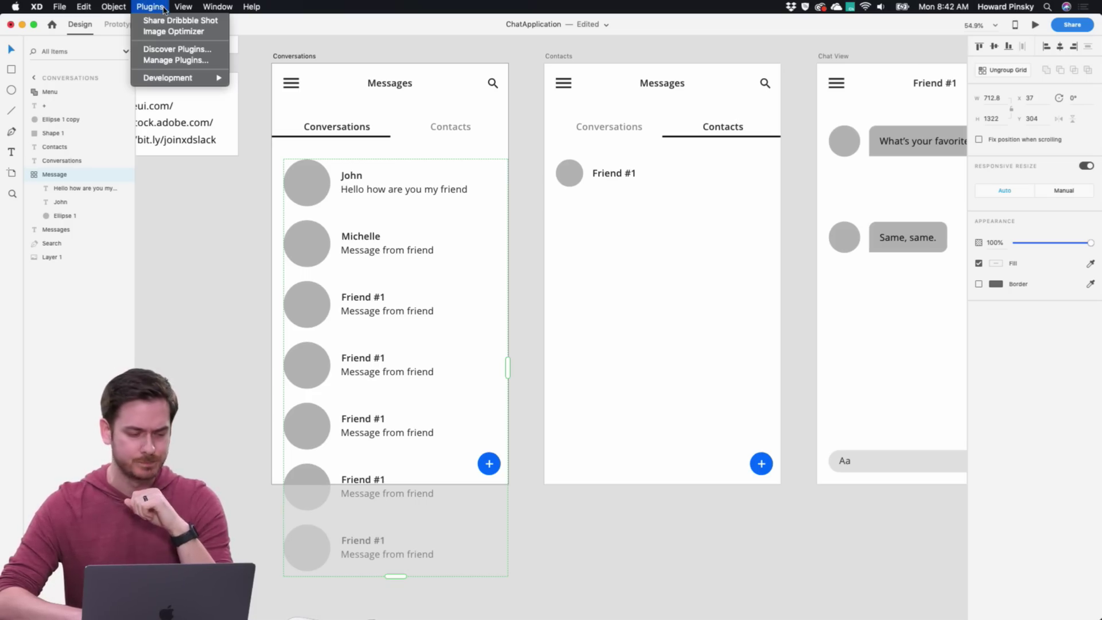
{"action": "left_click", "coordinate": [168, 51]}
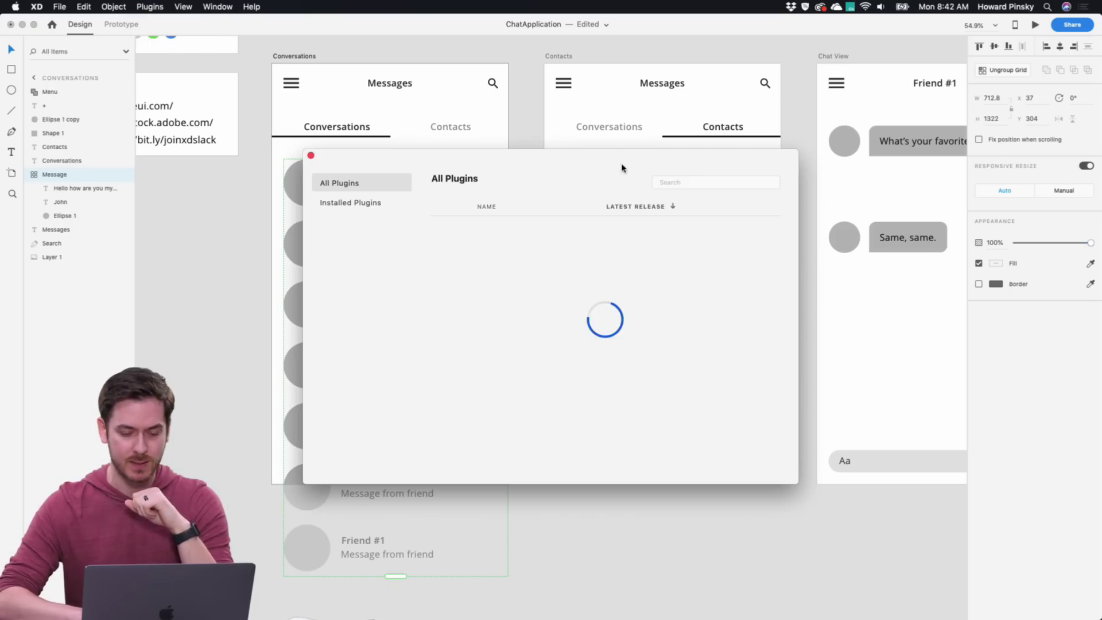
{"action": "left_click", "coordinate": [693, 184]}
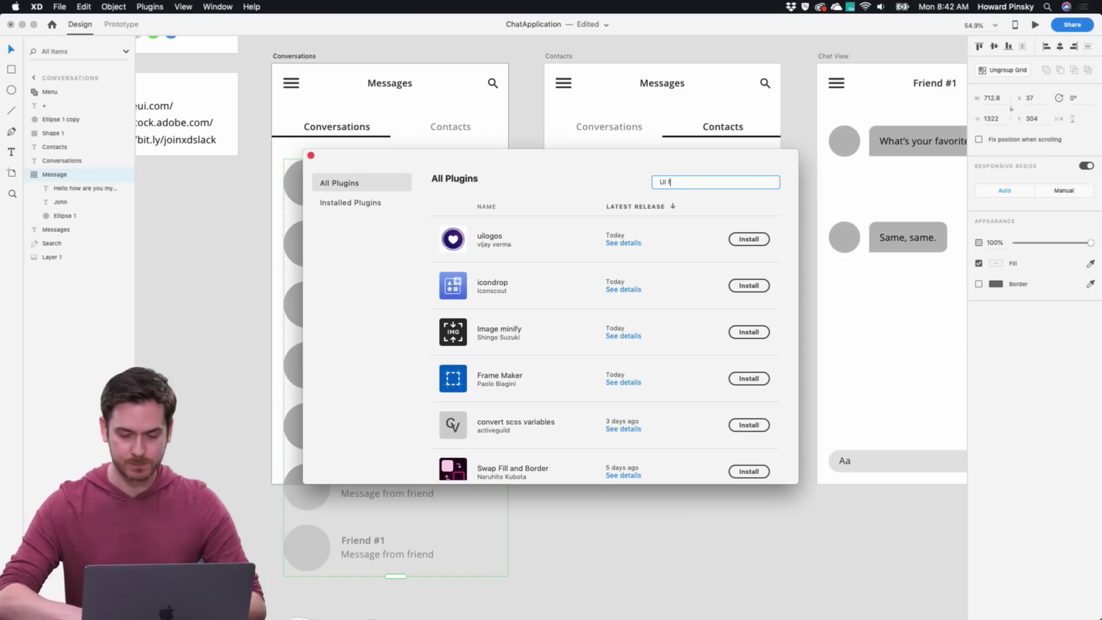
{"action": "key", "text": "Return"}
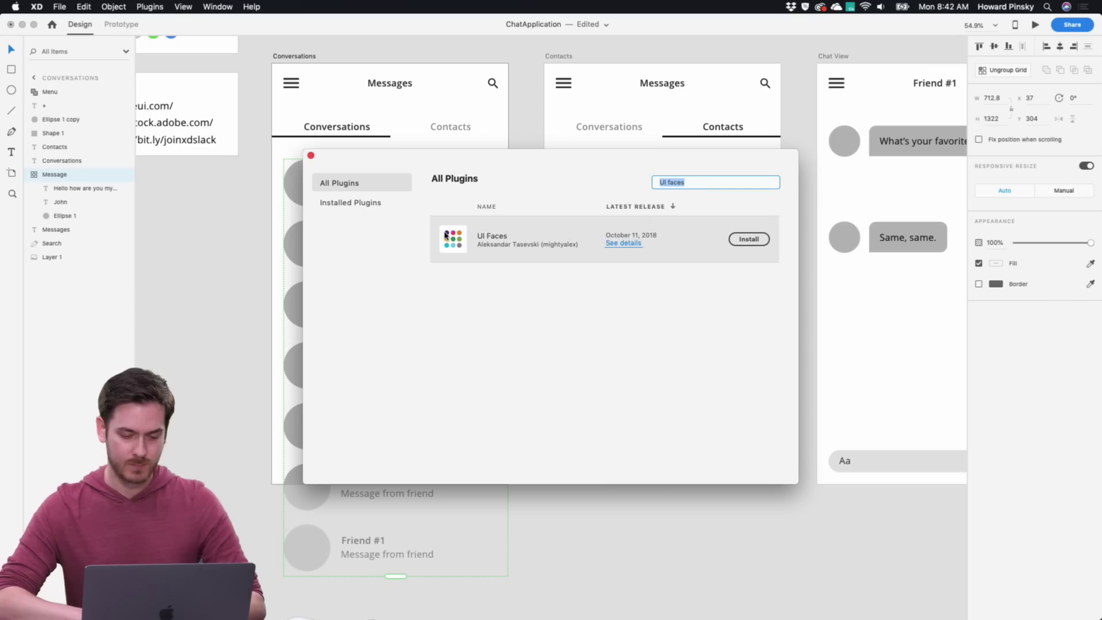
{"action": "left_click", "coordinate": [749, 239]}
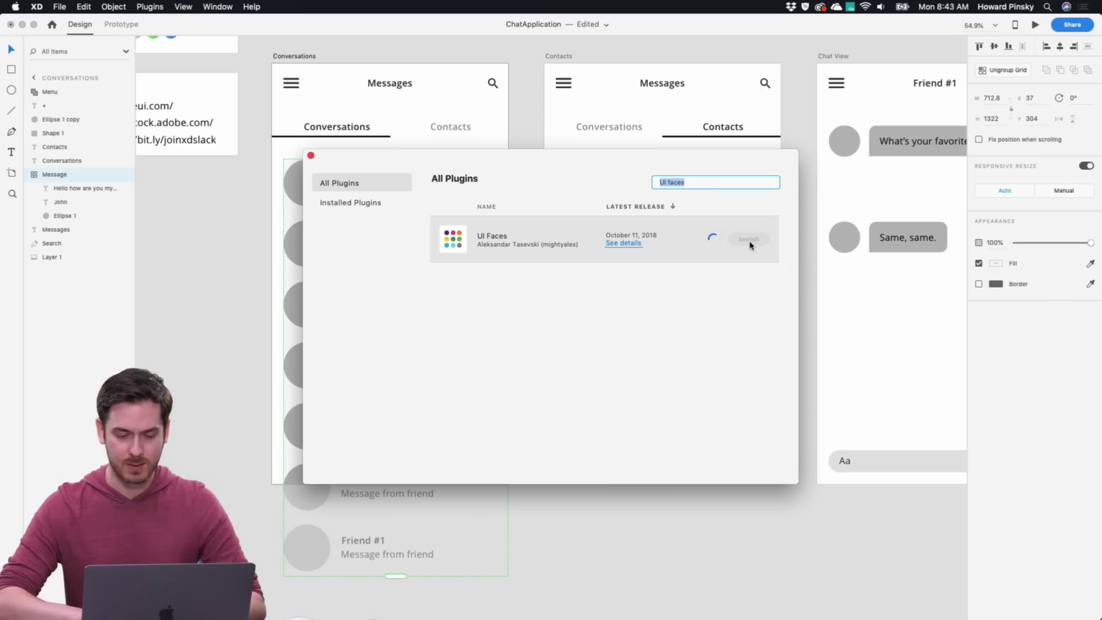
{"action": "left_click", "coordinate": [310, 155]}
Try to fill the whole repeat grid with UI Faces avatars using Unsplash as the source
{"action": "left_click", "coordinate": [150, 6]}
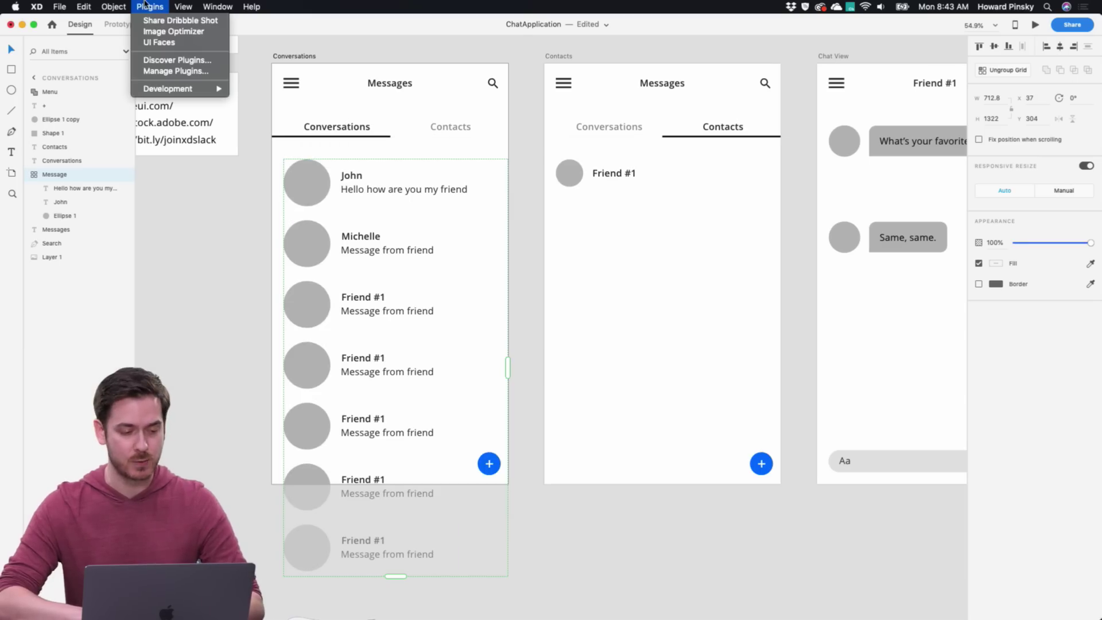
{"action": "left_click", "coordinate": [163, 41]}
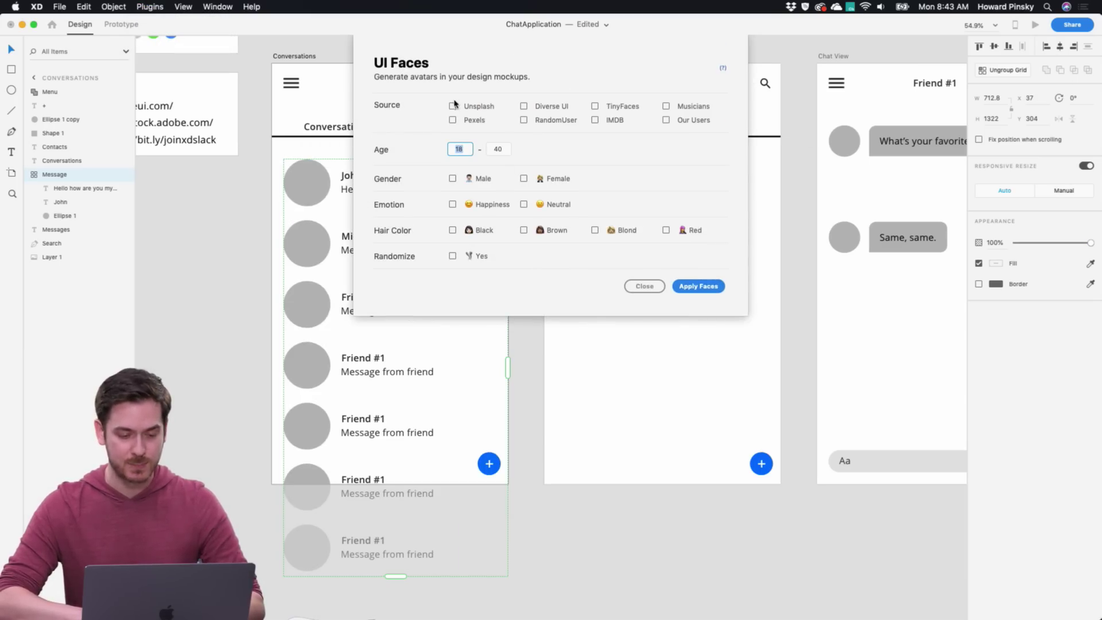
{"action": "left_click", "coordinate": [686, 288]}
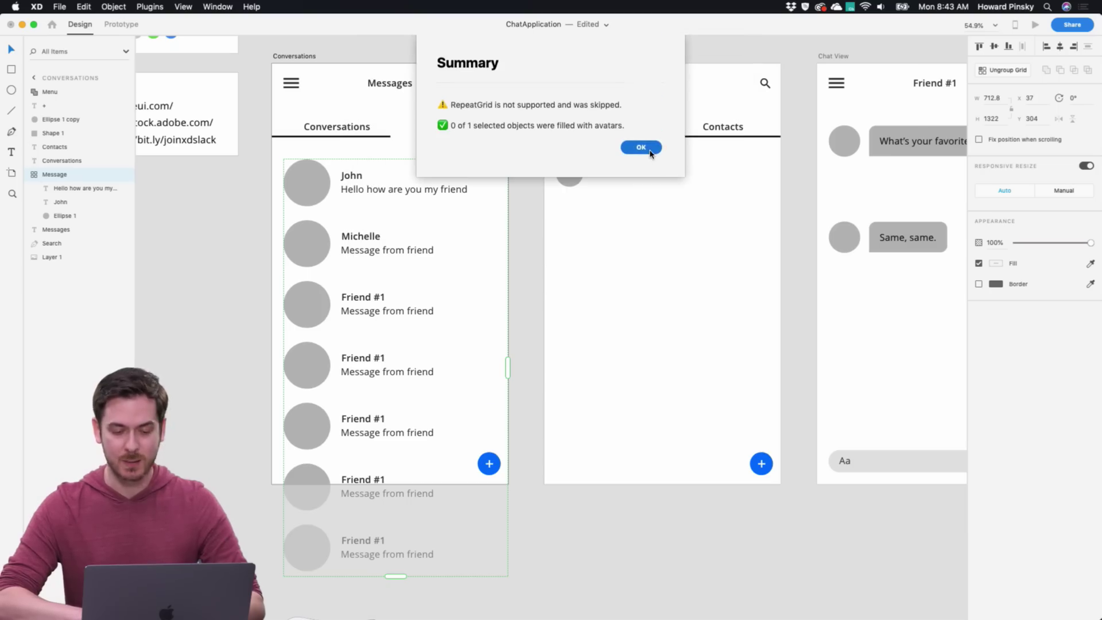
{"action": "left_click", "coordinate": [641, 147]}
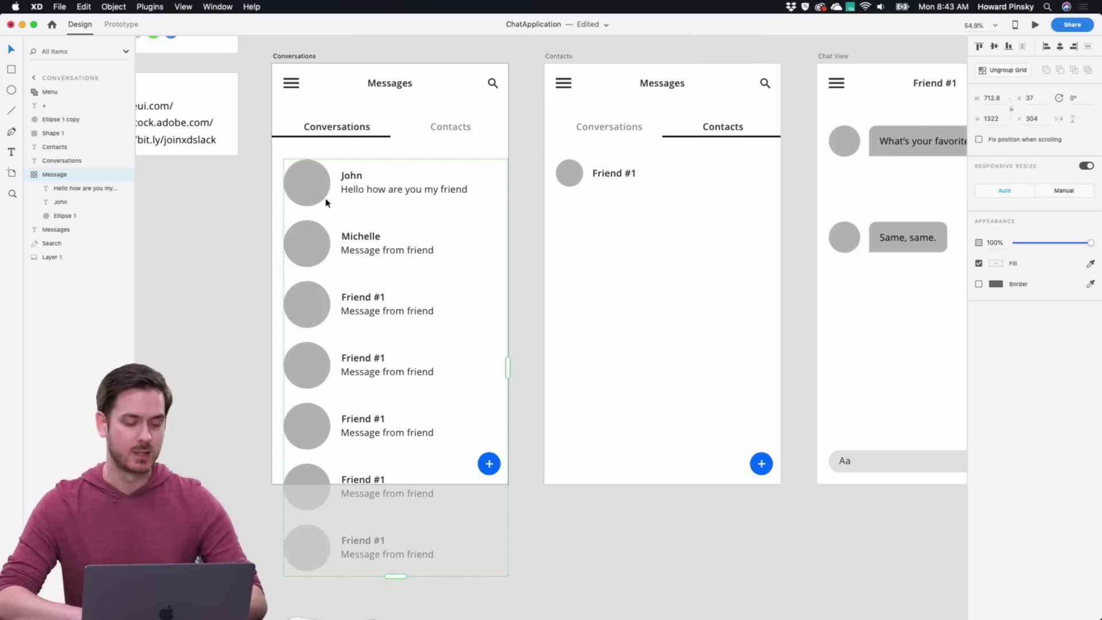
Ungroup the conversation repeat grid into separate Message groups
{"action": "right_click", "coordinate": [303, 181]}
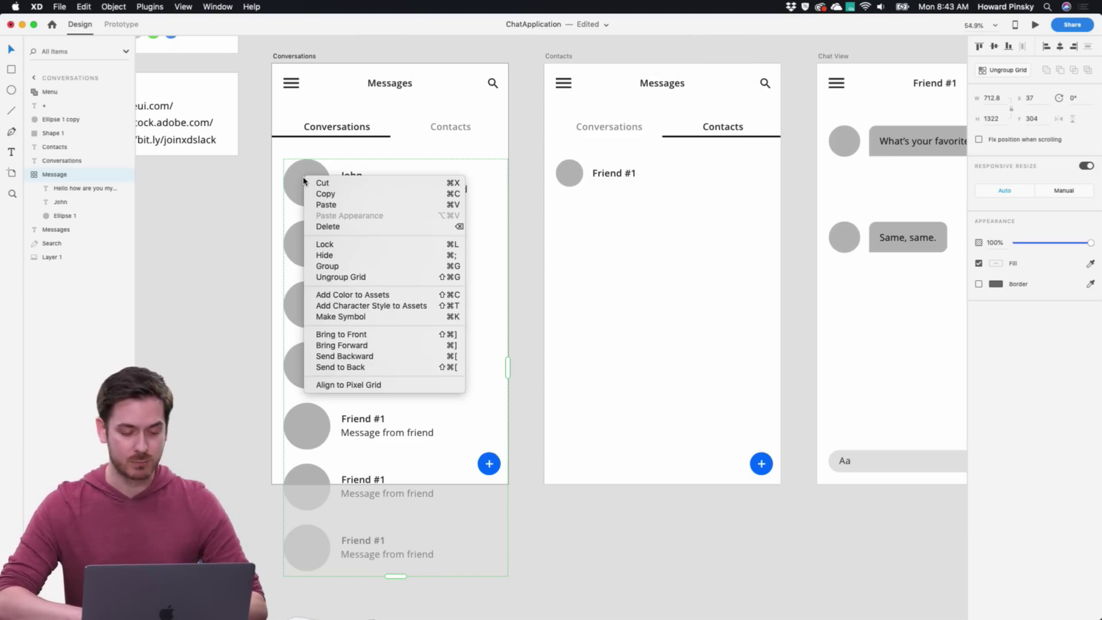
{"action": "left_click", "coordinate": [362, 278]}
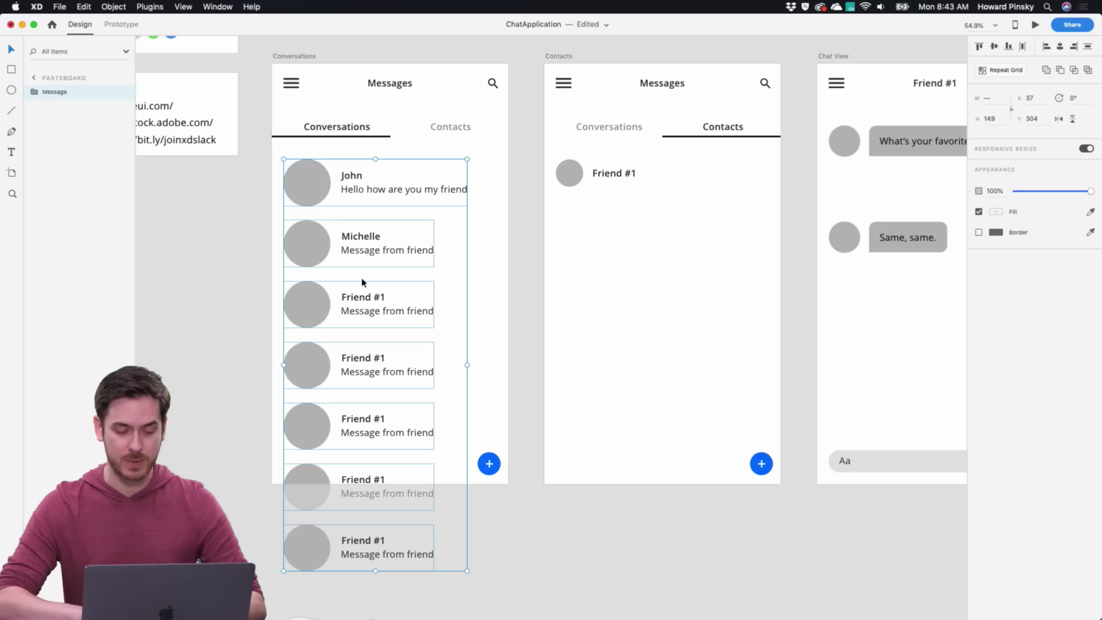
Try a UI Faces avatar from Unsplash on the first row's circle, and undo the fill
{"action": "double_click", "coordinate": [309, 185]}
{"action": "left_click", "coordinate": [150, 6]}
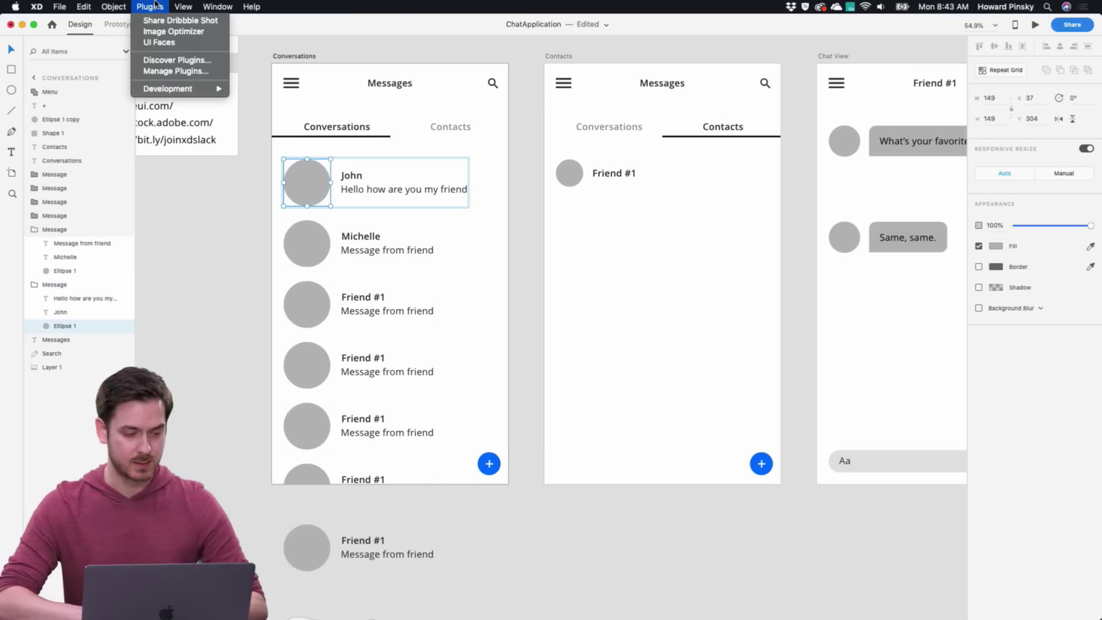
{"action": "left_click", "coordinate": [158, 42]}
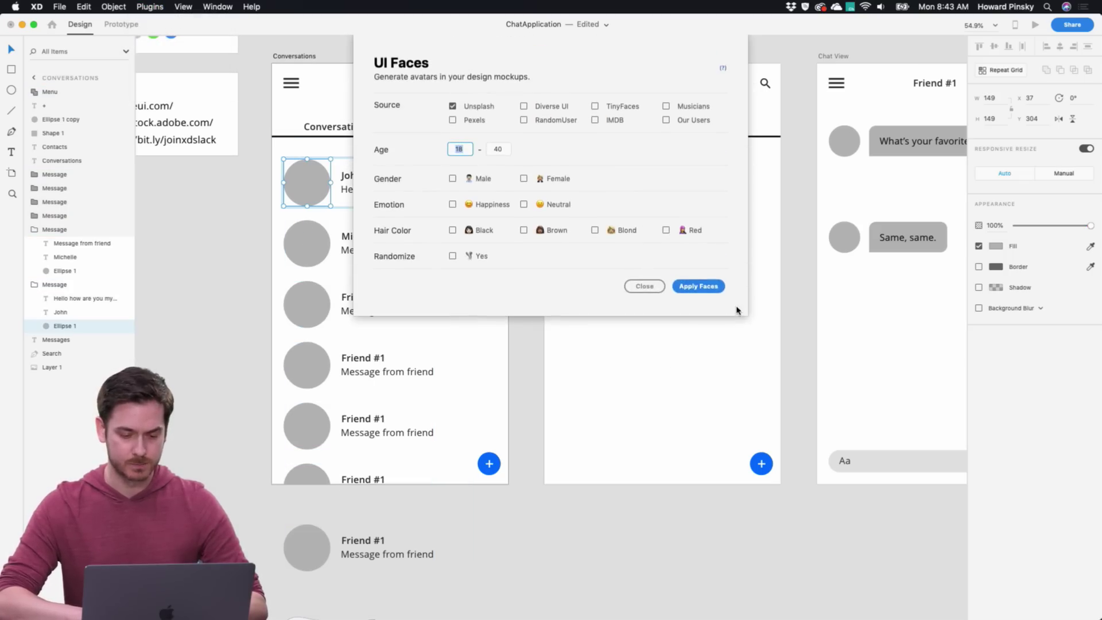
{"action": "left_click", "coordinate": [699, 287]}
{"action": "left_click", "coordinate": [646, 134]}
{"action": "key", "text": "super+z"}
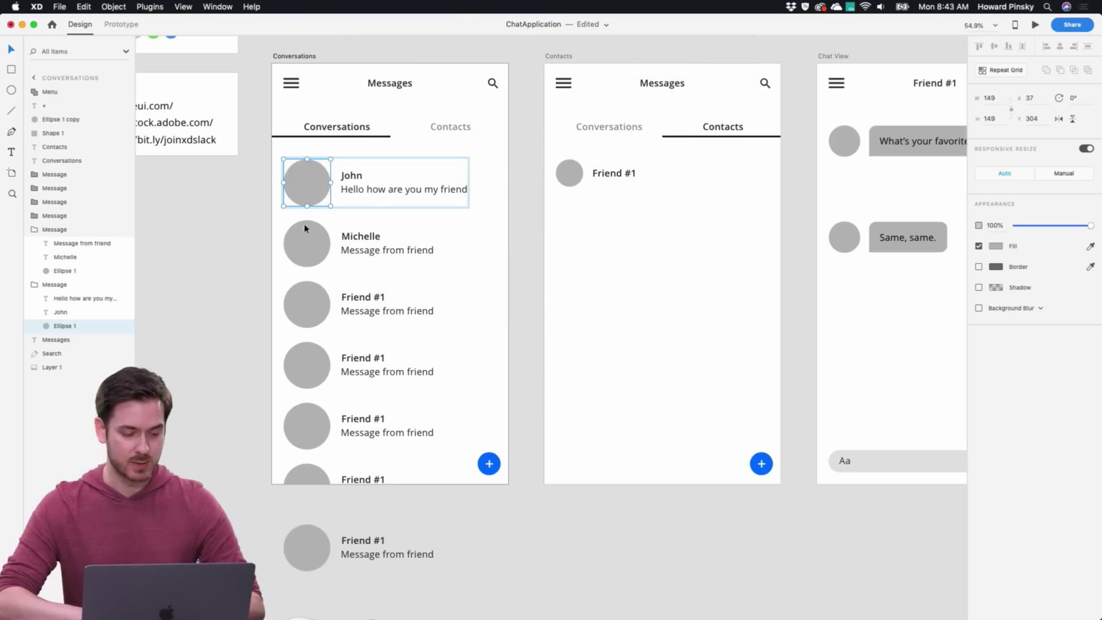
Try to apply UI Faces avatars to the first five Message groups at once
{"action": "key", "text": "Escape"}
{"action": "left_click", "coordinate": [321, 232], "text": "shift"}
{"action": "left_click", "coordinate": [308, 300], "text": "shift"}
{"action": "left_click", "coordinate": [312, 380], "text": "shift"}
{"action": "left_click", "coordinate": [312, 417], "text": "shift"}
{"action": "left_click", "coordinate": [218, 6]}
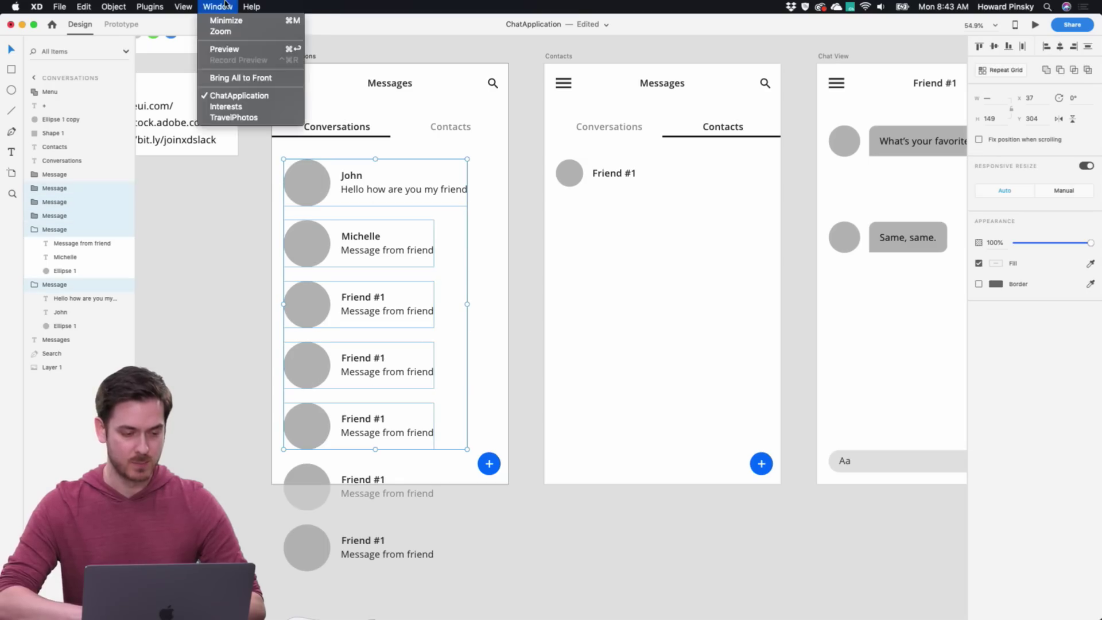
{"action": "left_click", "coordinate": [152, 42]}
{"action": "left_click", "coordinate": [701, 283]}
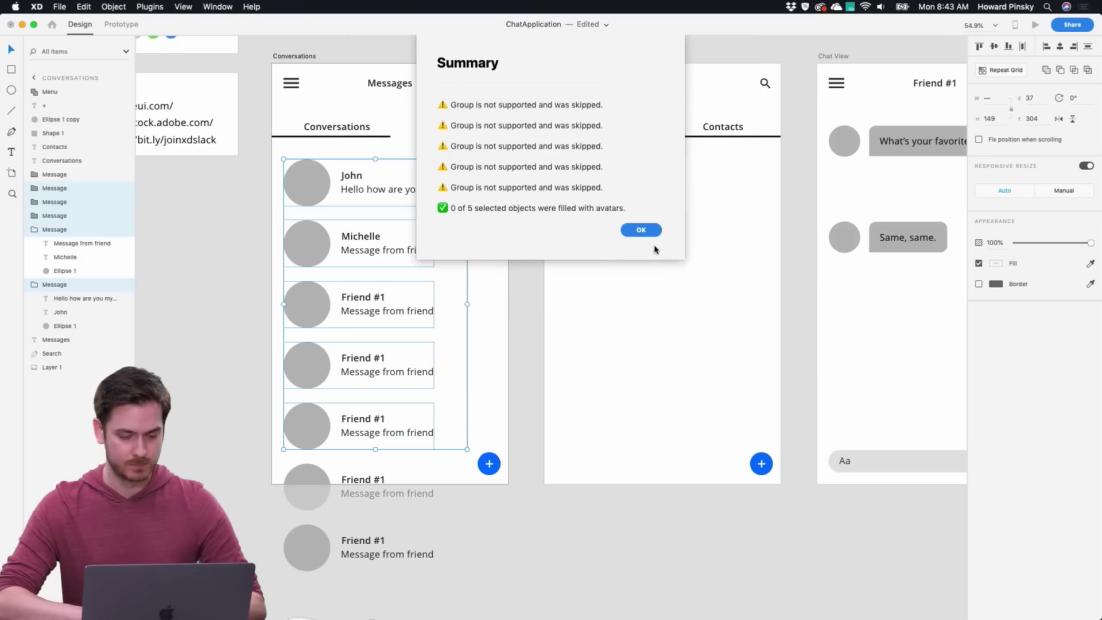
{"action": "left_click", "coordinate": [643, 230]}
Ungroup all seven Message groups so their avatar circles, names and messages are separate objects
{"action": "left_click", "coordinate": [236, 182]}
{"action": "left_click", "coordinate": [321, 190]}
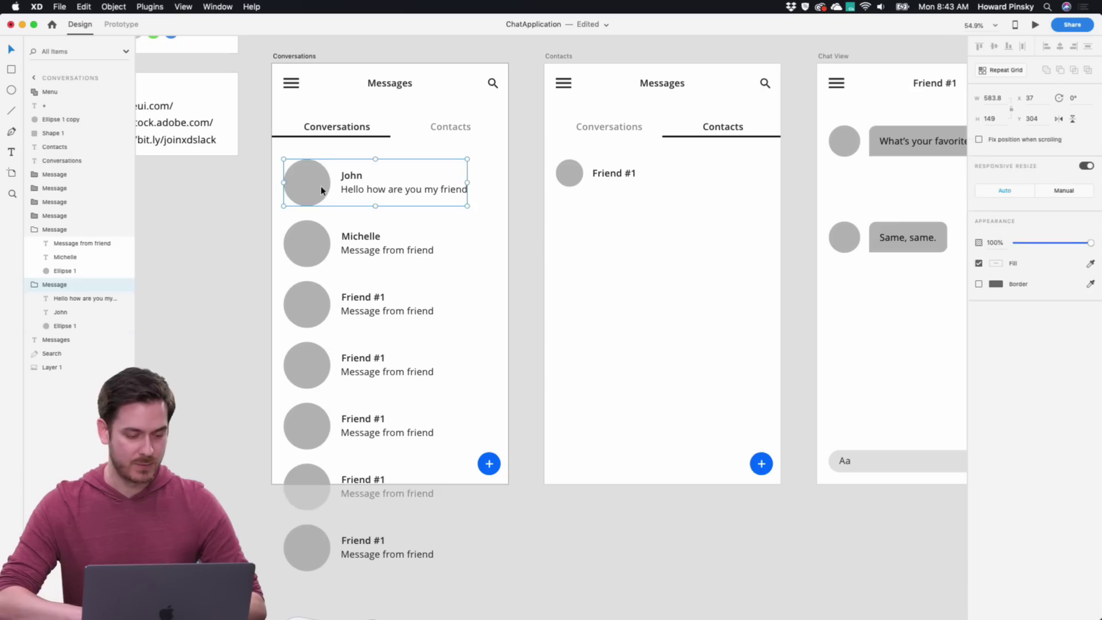
{"action": "double_click", "coordinate": [313, 199]}
{"action": "left_click", "coordinate": [482, 241]}
{"action": "left_click", "coordinate": [312, 192]}
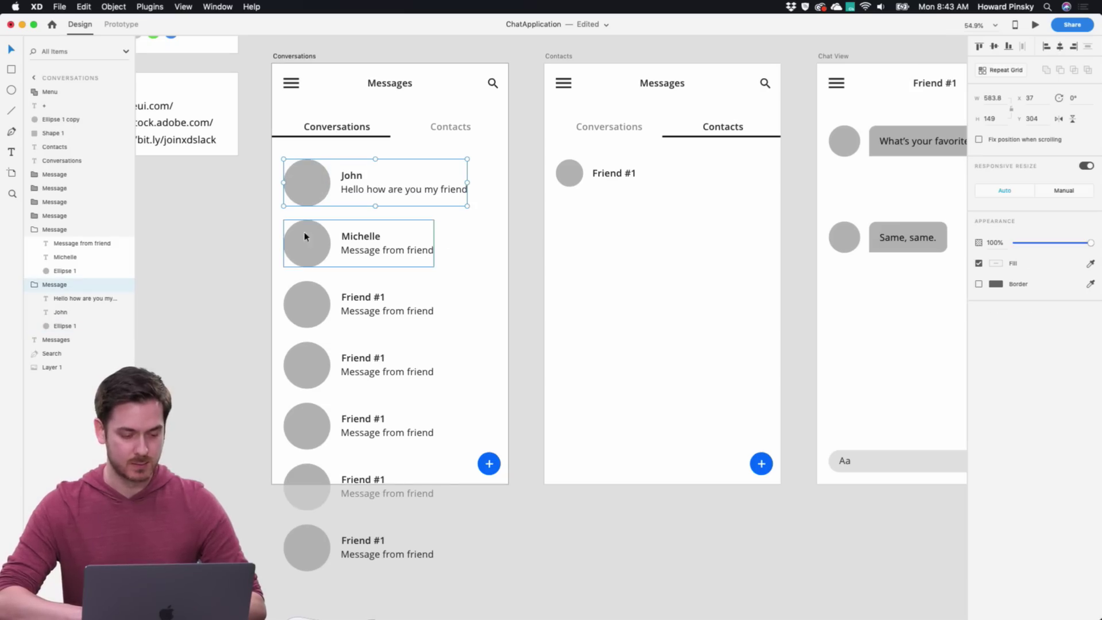
{"action": "left_click", "coordinate": [307, 253], "text": "shift"}
{"action": "left_click", "coordinate": [305, 298], "text": "shift"}
{"action": "left_click", "coordinate": [345, 374], "text": "shift"}
{"action": "left_click", "coordinate": [305, 421], "text": "shift"}
{"action": "left_click", "coordinate": [306, 489], "text": "shift"}
{"action": "left_click", "coordinate": [309, 552], "text": "shift"}
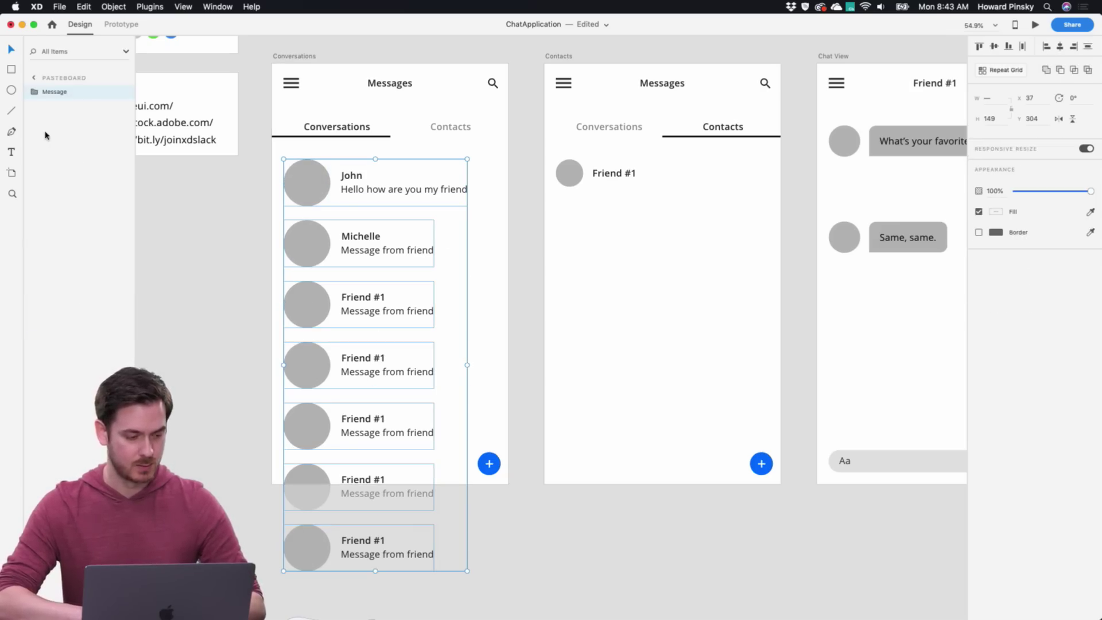
{"action": "right_click", "coordinate": [306, 369]}
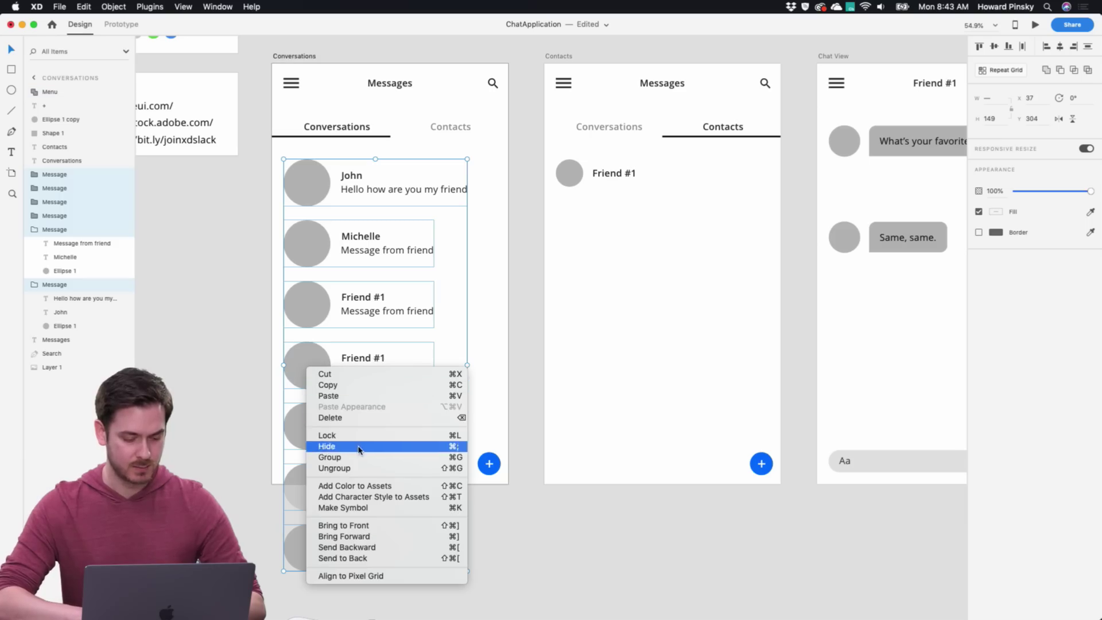
{"action": "left_click", "coordinate": [360, 469]}
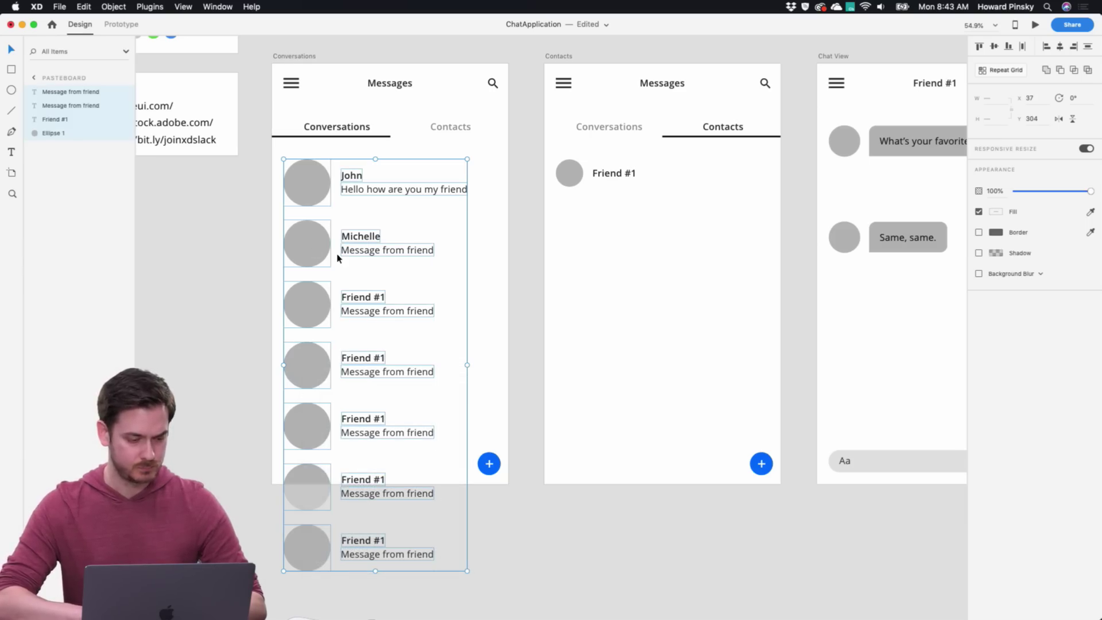
Fill the first six avatar circles in the conversation list with UI Faces avatars from Unsplash
{"action": "left_click", "coordinate": [315, 190]}
{"action": "left_click", "coordinate": [308, 243], "text": "shift"}
{"action": "left_click", "coordinate": [307, 304], "text": "shift"}
{"action": "left_click", "coordinate": [307, 364], "text": "shift"}
{"action": "left_click", "coordinate": [308, 420], "text": "shift"}
{"action": "left_click", "coordinate": [308, 481], "text": "shift"}
{"action": "left_click", "coordinate": [155, 8]}
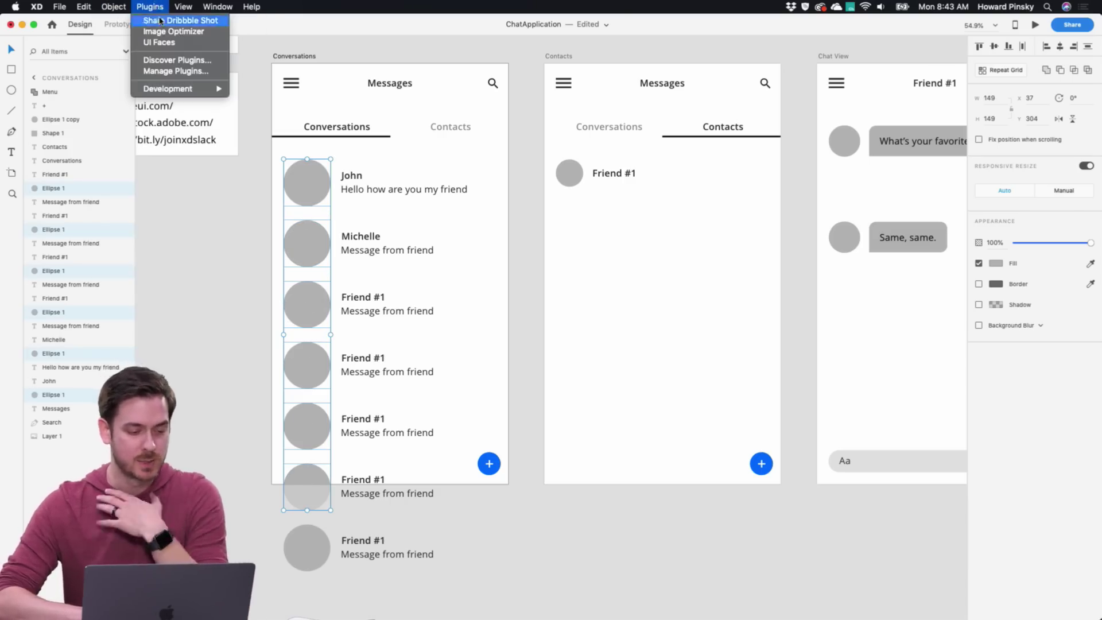
{"action": "left_click", "coordinate": [159, 42]}
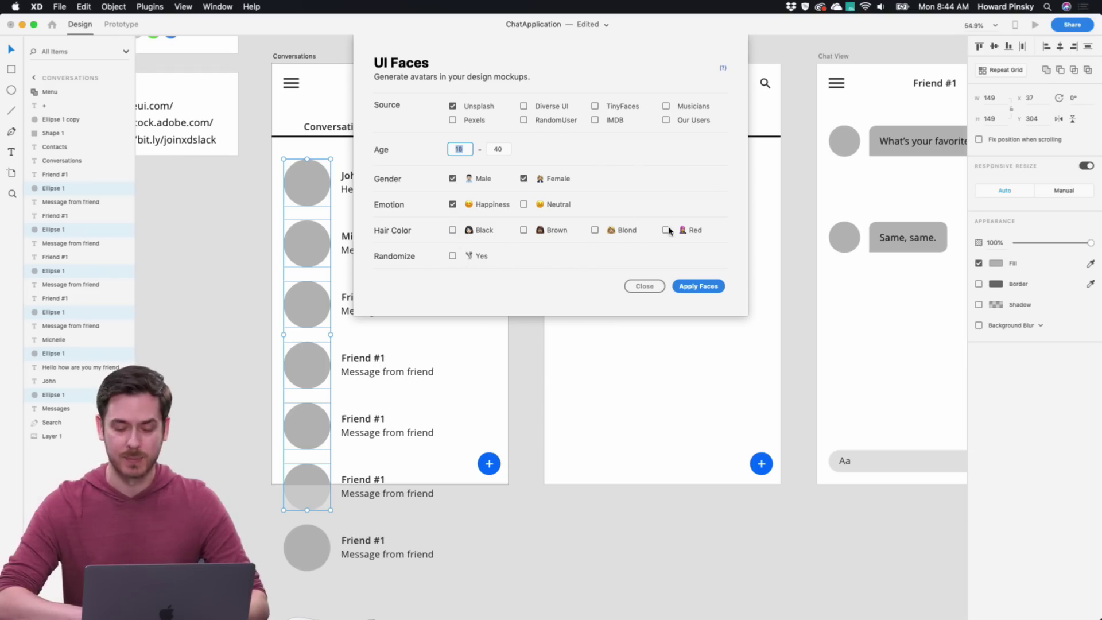
{"action": "left_click", "coordinate": [699, 286]}
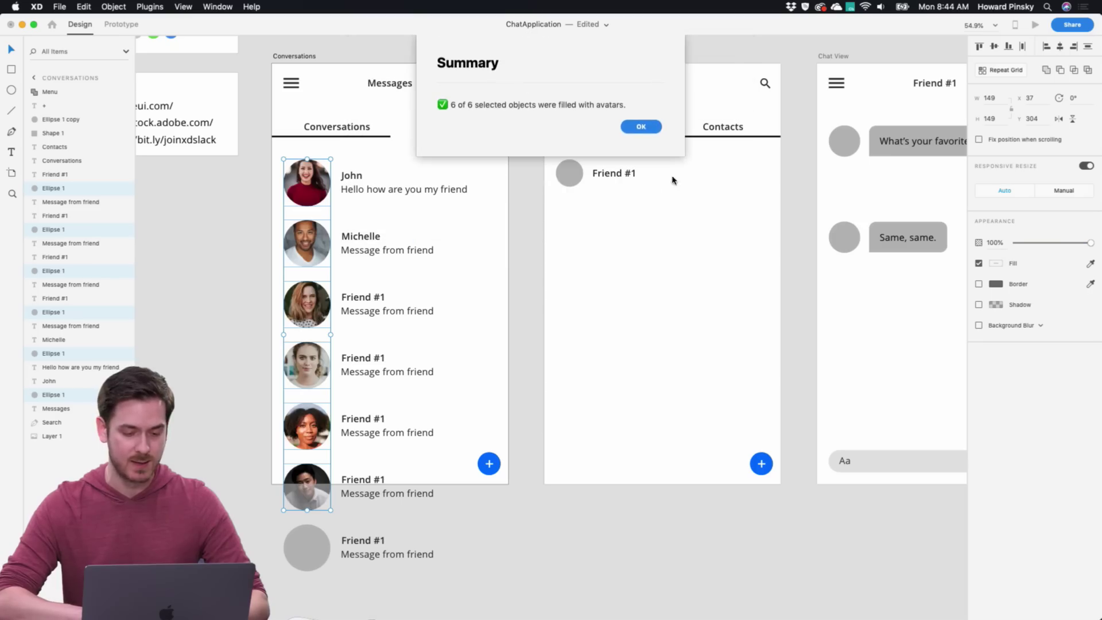
{"action": "left_click", "coordinate": [642, 126]}
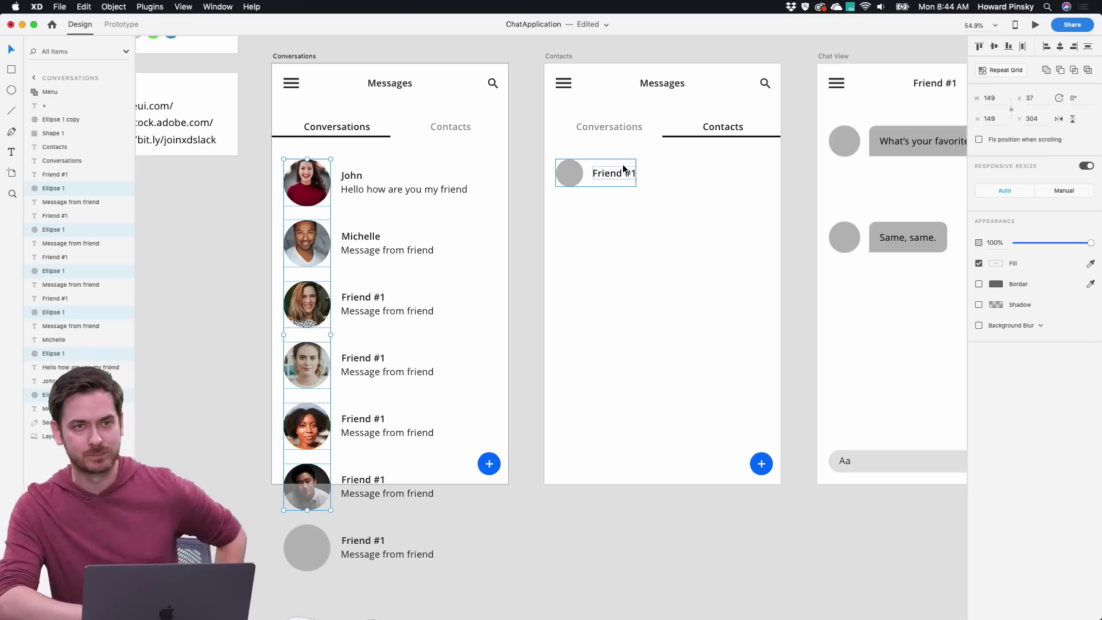
Try to move the seventh conversation row's circle and texts up onto the Conversations artboard, and undo the moves
{"action": "scroll", "coordinate": [499, 231], "scroll_direction": "down", "scroll_amount": 1}
{"action": "scroll", "coordinate": [500, 231], "scroll_direction": "right", "scroll_amount": 1}
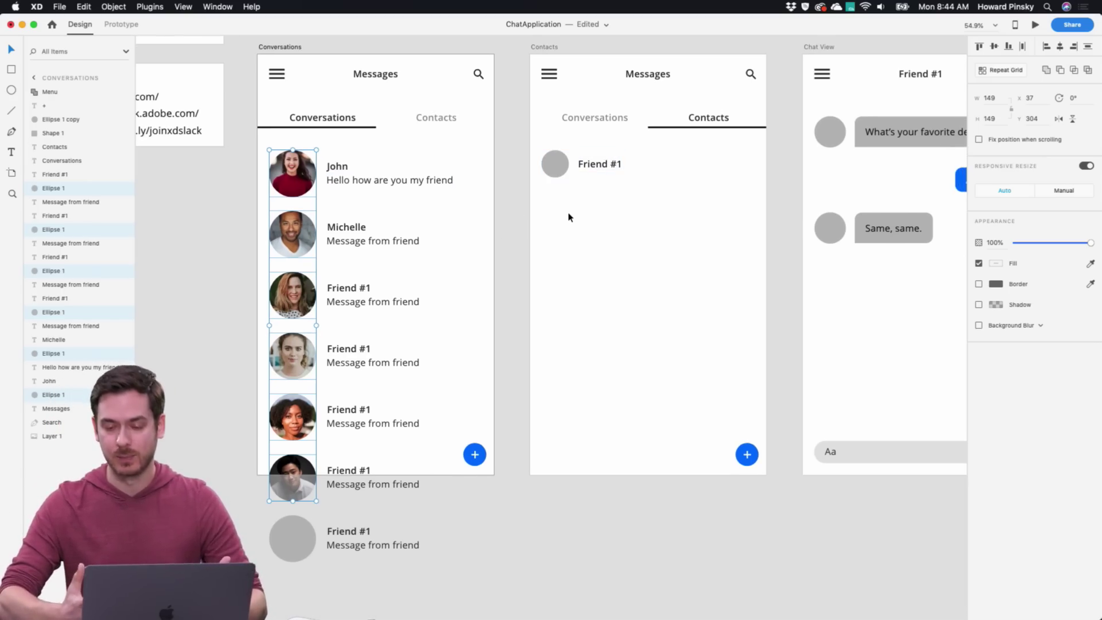
{"action": "scroll", "coordinate": [568, 216], "scroll_direction": "right", "scroll_amount": 3}
{"action": "scroll", "coordinate": [569, 217], "scroll_direction": "down", "scroll_amount": 1}
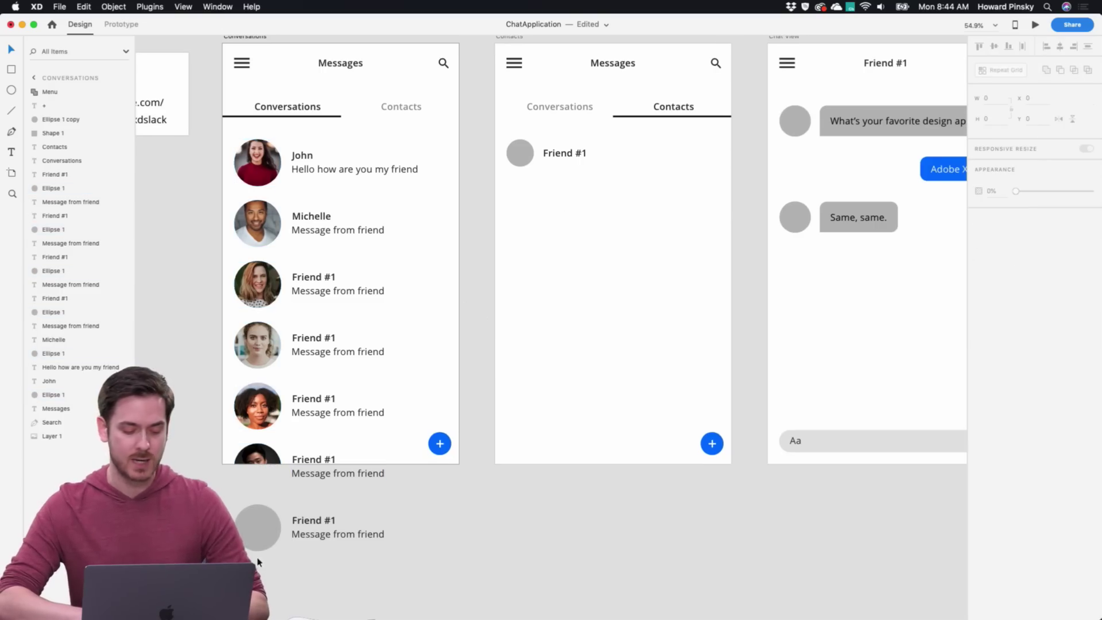
{"action": "left_click", "coordinate": [255, 528]}
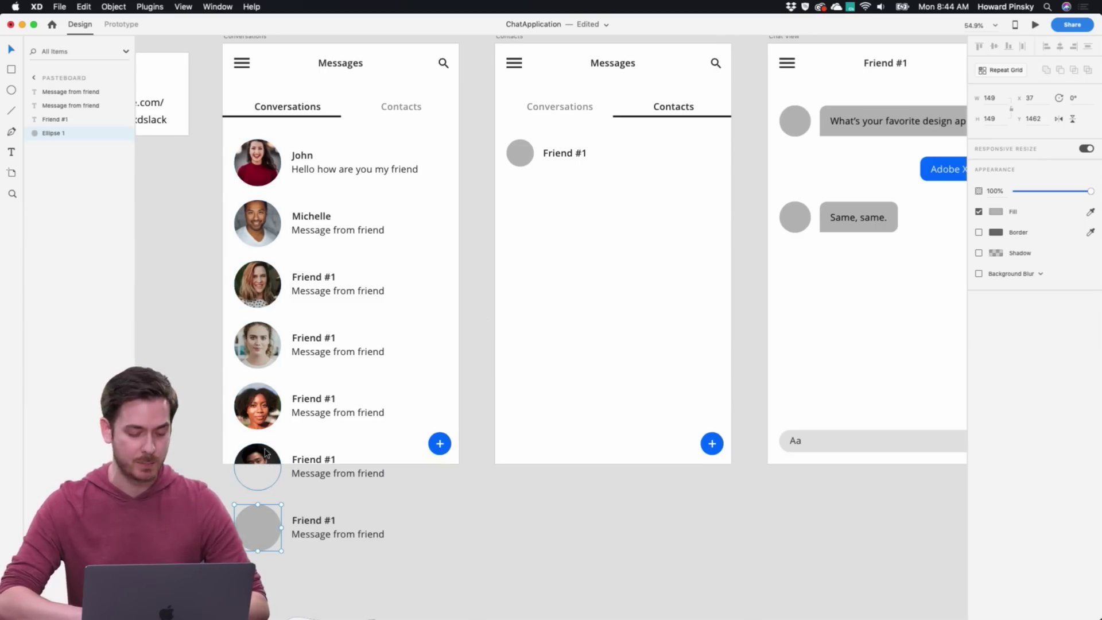
{"action": "left_click_drag", "start_coordinate": [265, 531], "coordinate": [270, 468]}
{"action": "key", "text": "super+z"}
{"action": "left_click_drag", "start_coordinate": [413, 560], "coordinate": [246, 432]}
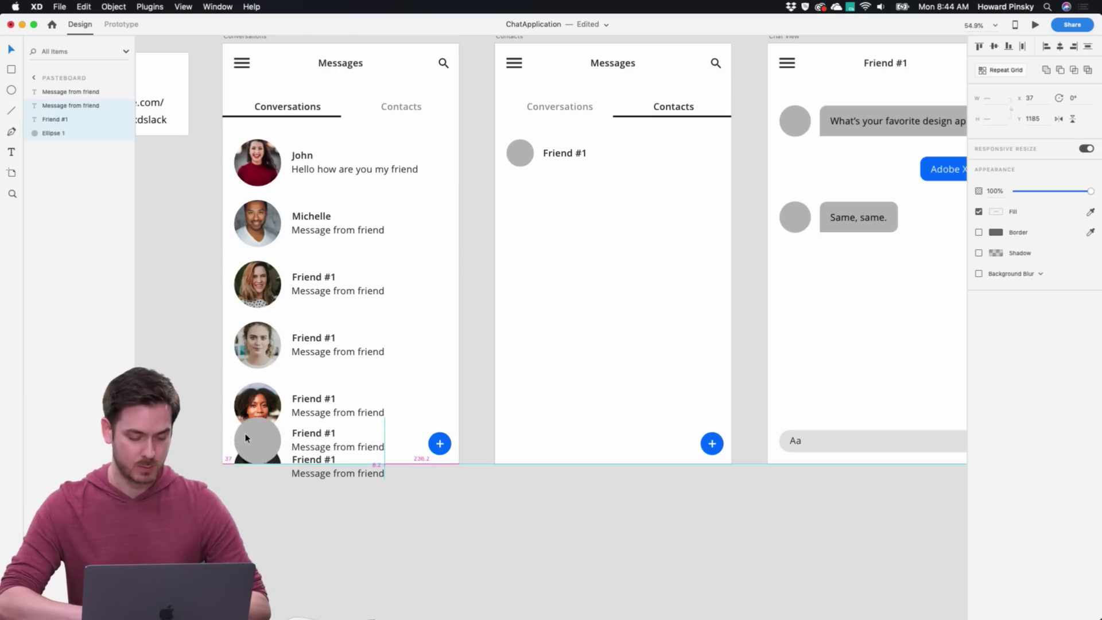
{"action": "key", "text": "super+z"}
Delete the sixth and seventh conversation rows and group the remaining five rows
{"action": "left_click_drag", "start_coordinate": [413, 570], "coordinate": [205, 450]}
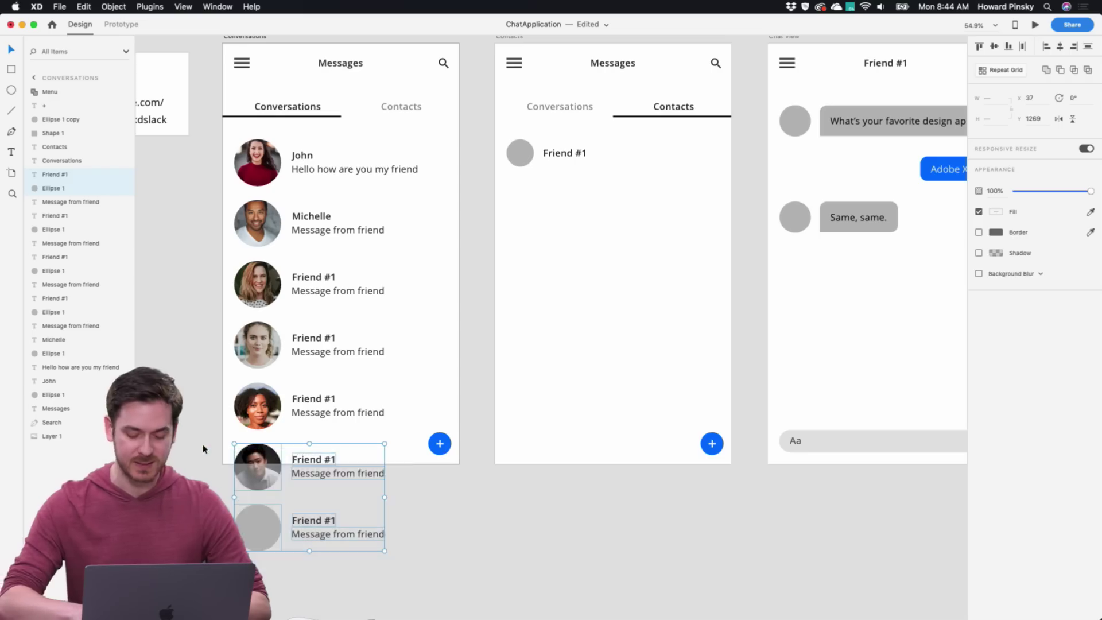
{"action": "key", "text": "Delete"}
{"action": "left_click", "coordinate": [256, 411]}
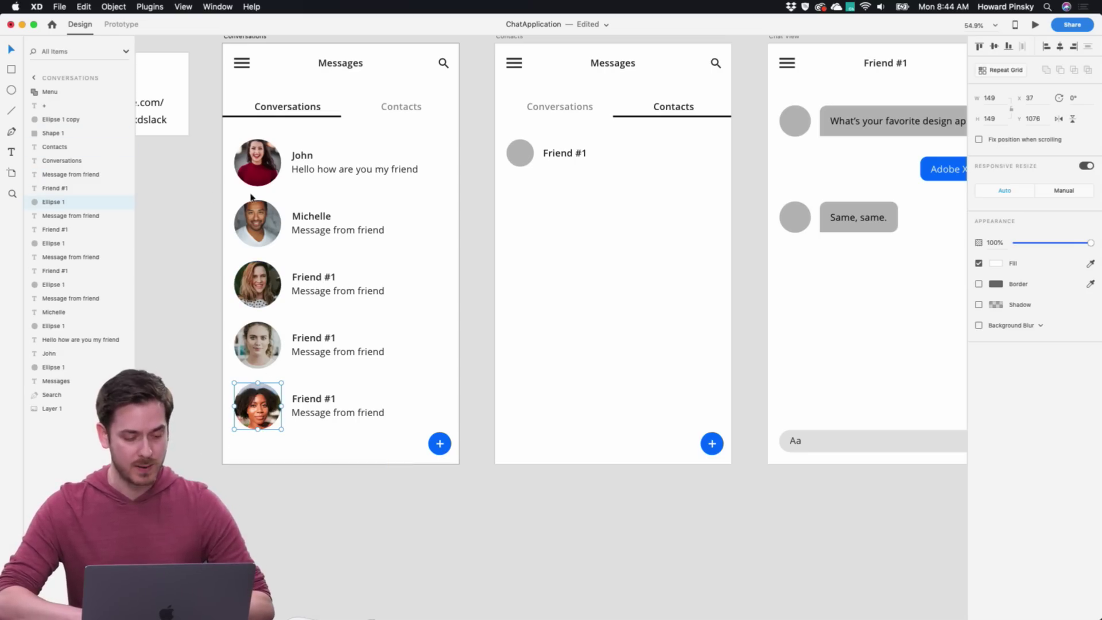
{"action": "left_click_drag", "start_coordinate": [402, 443], "coordinate": [229, 152]}
{"action": "key", "text": "super+g"}
{"action": "left_click", "coordinate": [481, 363]}
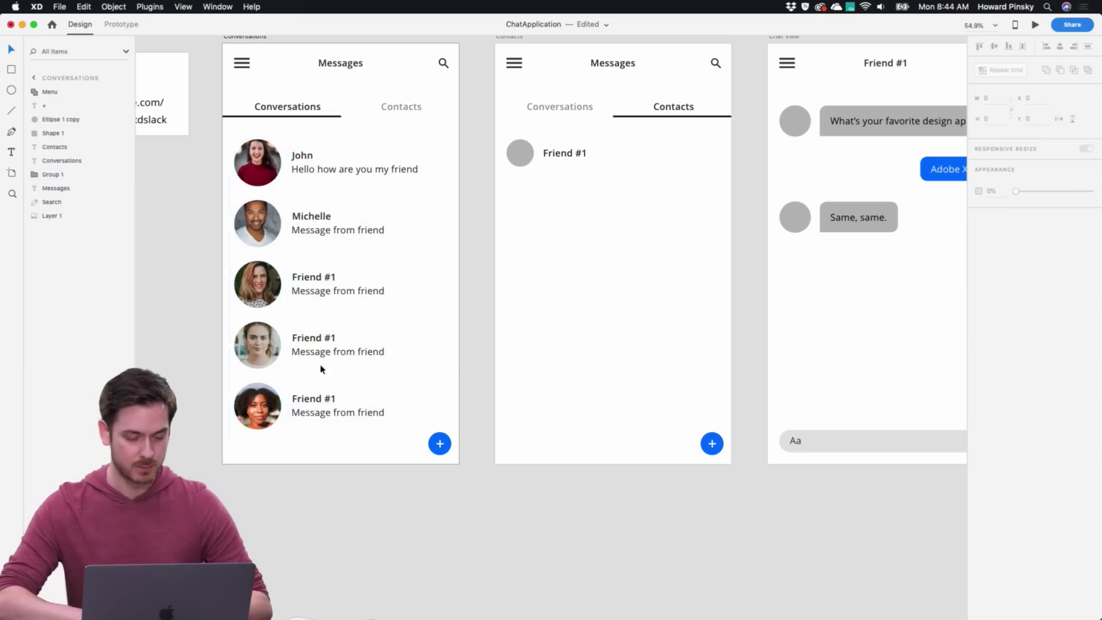
Duplicate the fifth conversation row inside the group as an evenly spaced sixth row, partly below the artboard's edge
{"action": "double_click", "coordinate": [269, 408]}
{"action": "left_click", "coordinate": [405, 399], "text": "shift"}
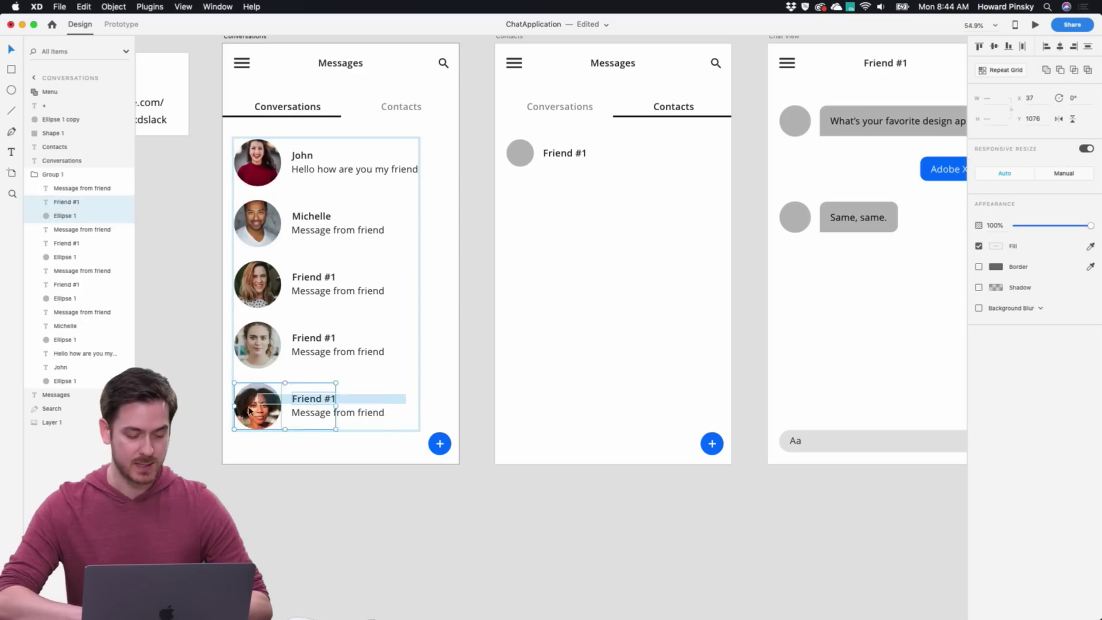
{"action": "left_click", "coordinate": [356, 412], "text": "shift"}
{"action": "left_click_drag", "start_coordinate": [252, 406], "coordinate": [253, 464]}
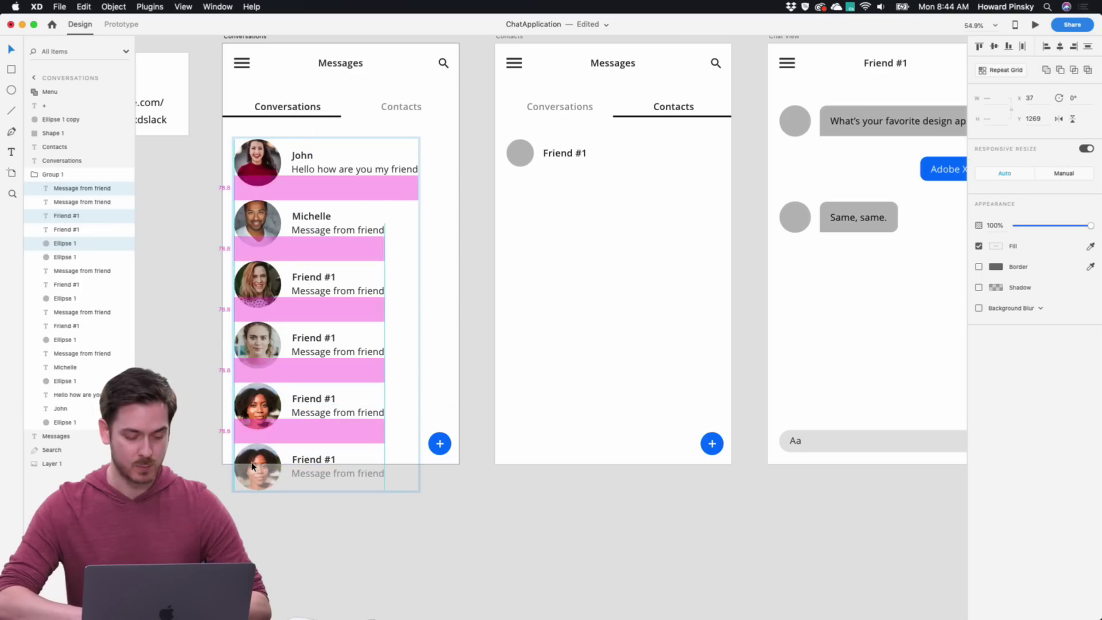
{"action": "key", "text": "Escape"}
Replace the avatar in the duplicated sixth conversation row with a UI Faces avatar from Unsplash
{"action": "double_click", "coordinate": [259, 462]}
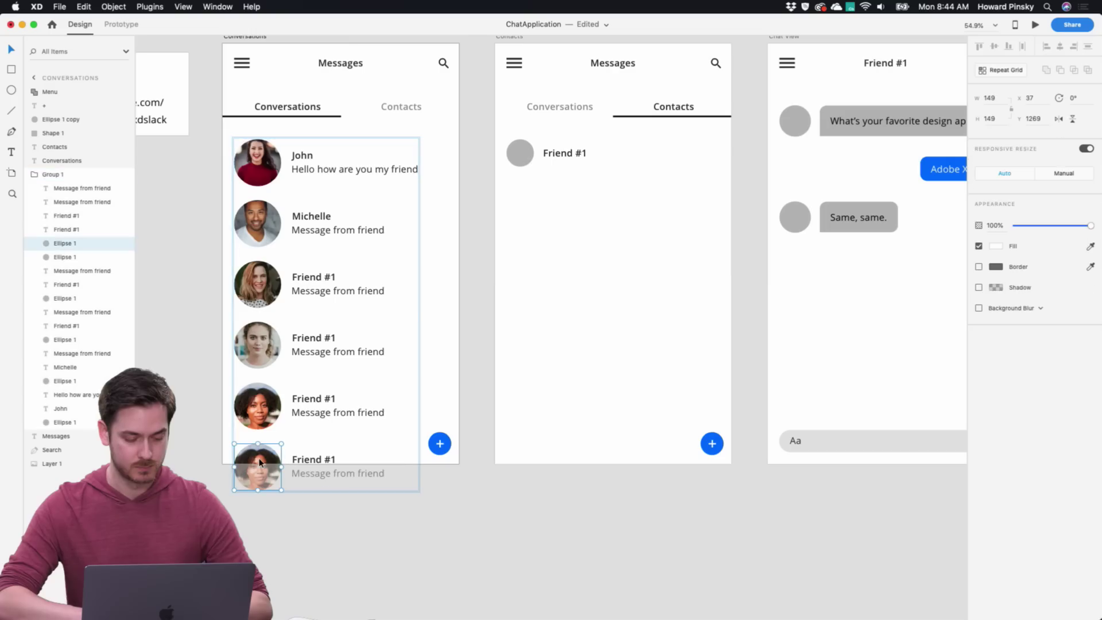
{"action": "left_click", "coordinate": [120, 6]}
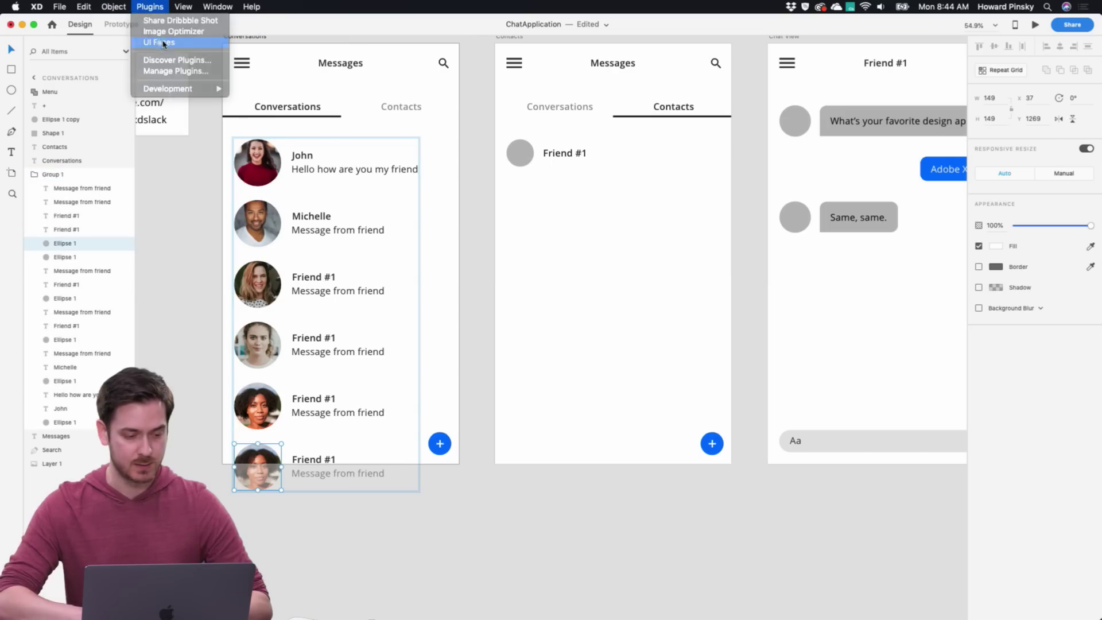
{"action": "left_click", "coordinate": [166, 43]}
{"action": "left_click", "coordinate": [709, 287]}
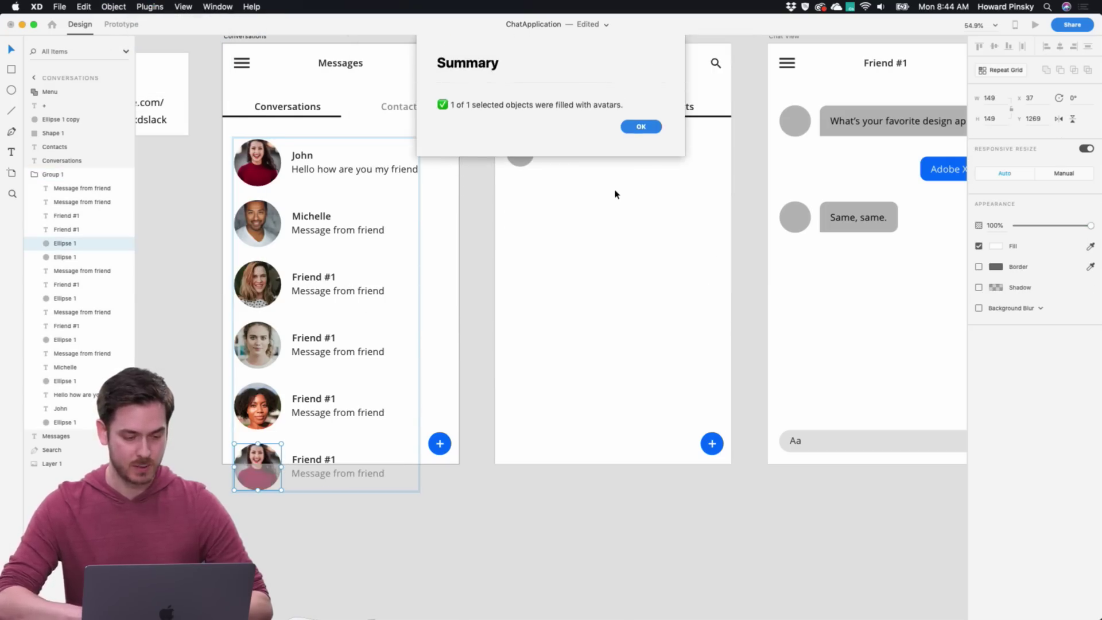
{"action": "left_click", "coordinate": [642, 125]}
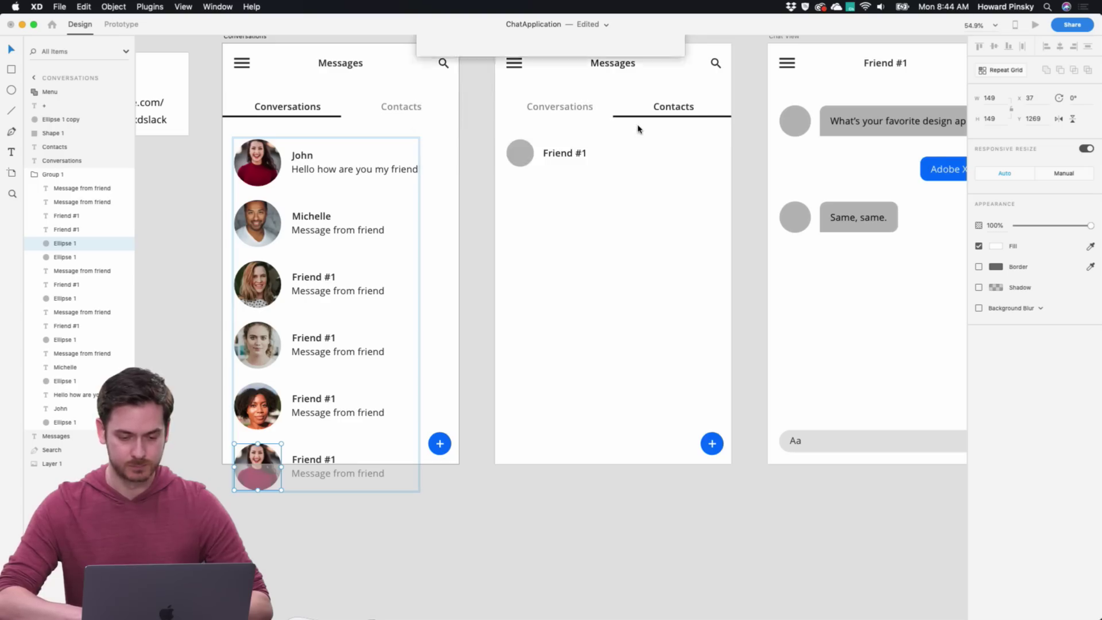
Turn the Friend #1 row on the Contacts artboard into a repeat grid of ten rows and group it
{"action": "left_click", "coordinate": [486, 151]}
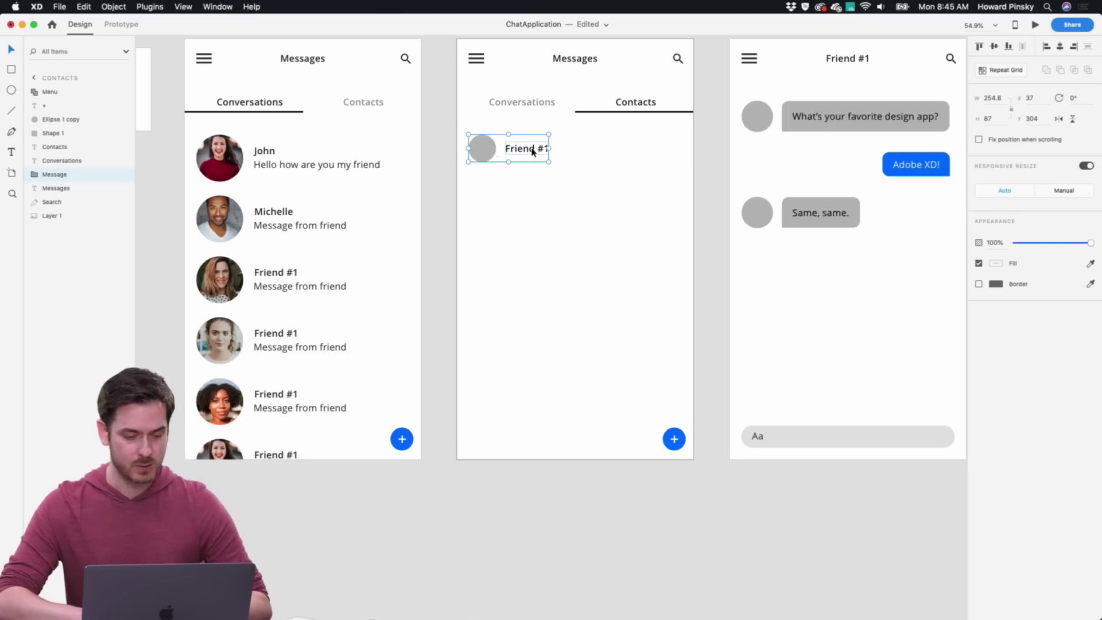
{"action": "scroll", "coordinate": [533, 152], "scroll_direction": "right", "scroll_amount": 3}
{"action": "key", "text": "super+r"}
{"action": "left_click_drag", "start_coordinate": [482, 161], "coordinate": [526, 451]}
{"action": "left_click_drag", "start_coordinate": [462, 432], "coordinate": [463, 461]}
{"action": "key", "text": "super+shift+g"}
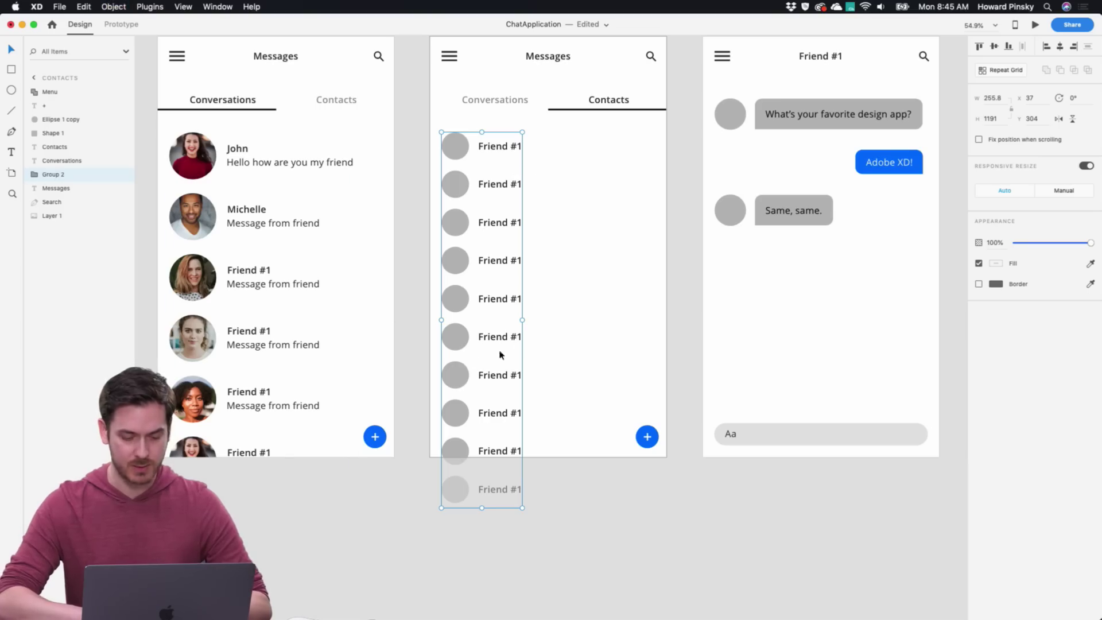
Ungroup the contacts repeat grid and its ten Message groups so the circles and names are separate objects
{"action": "right_click", "coordinate": [463, 293]}
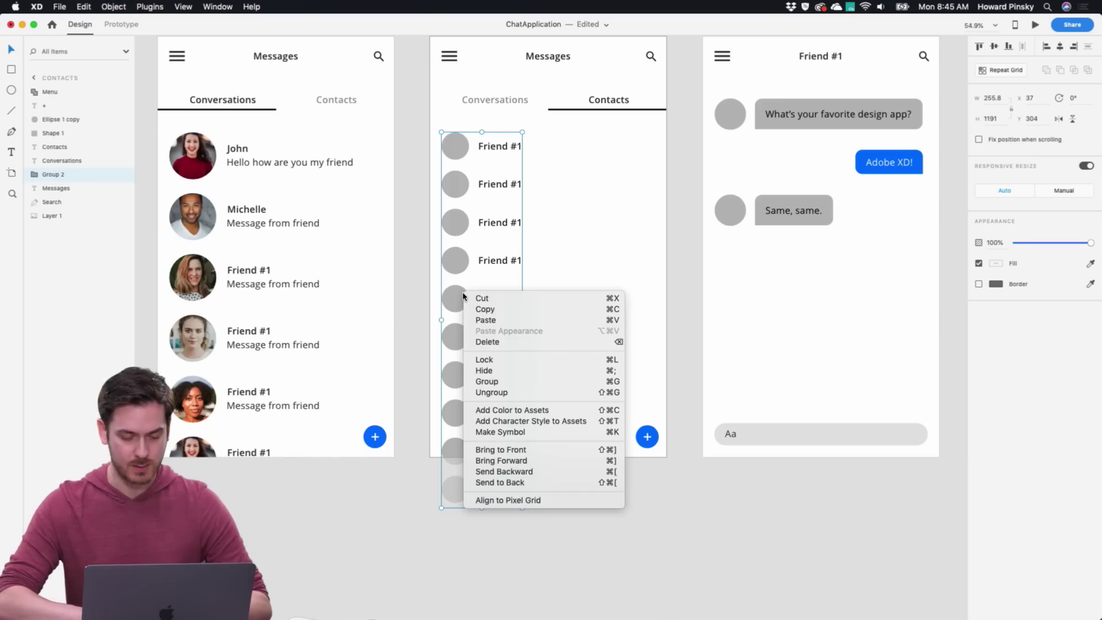
{"action": "key", "text": "Escape"}
{"action": "key", "text": "super+z"}
{"action": "right_click", "coordinate": [58, 191]}
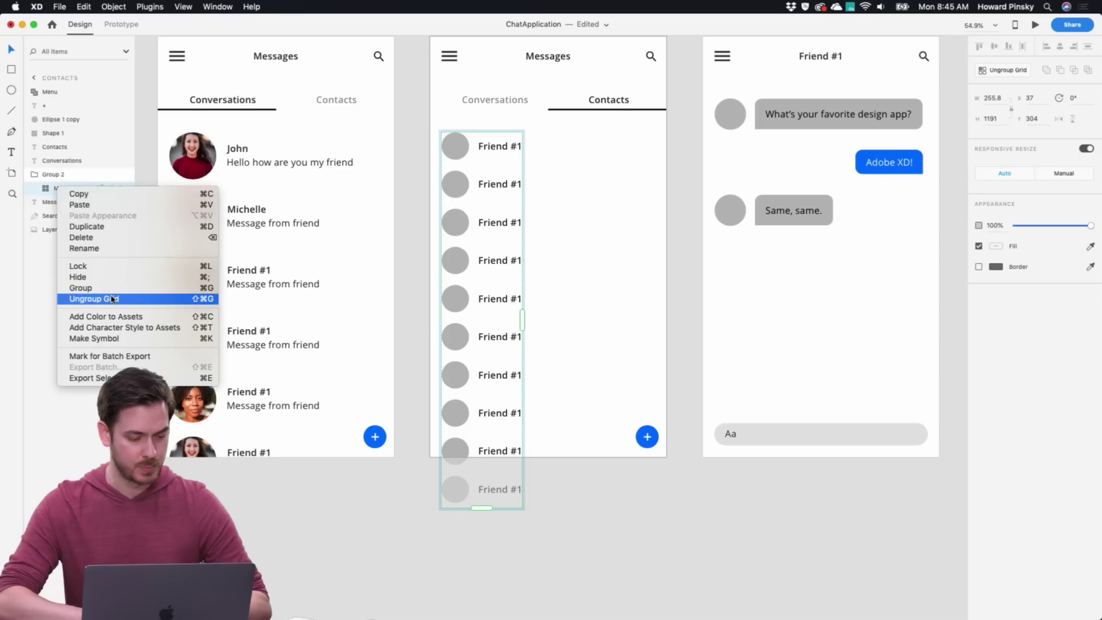
{"action": "left_click", "coordinate": [69, 299]}
{"action": "right_click", "coordinate": [65, 229]}
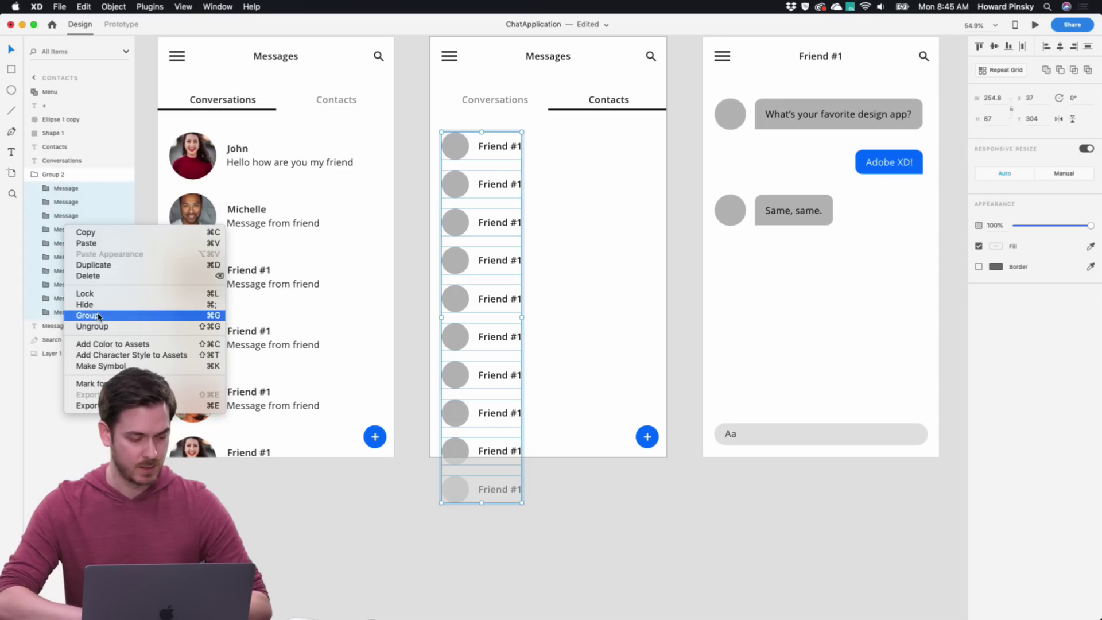
{"action": "left_click", "coordinate": [69, 326]}
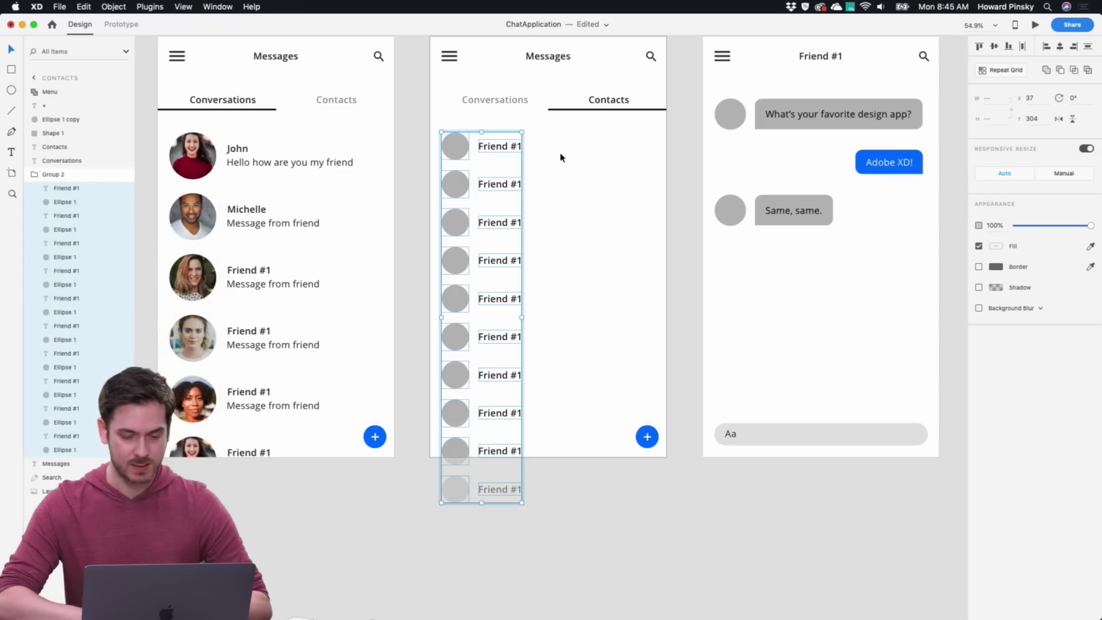
Try to fill all ten contact circles with UI Faces avatars from Unsplash
{"action": "key", "text": "Escape"}
{"action": "double_click", "coordinate": [453, 147]}
{"action": "left_click", "coordinate": [455, 184], "text": "shift"}
{"action": "left_click", "coordinate": [460, 222], "text": "shift"}
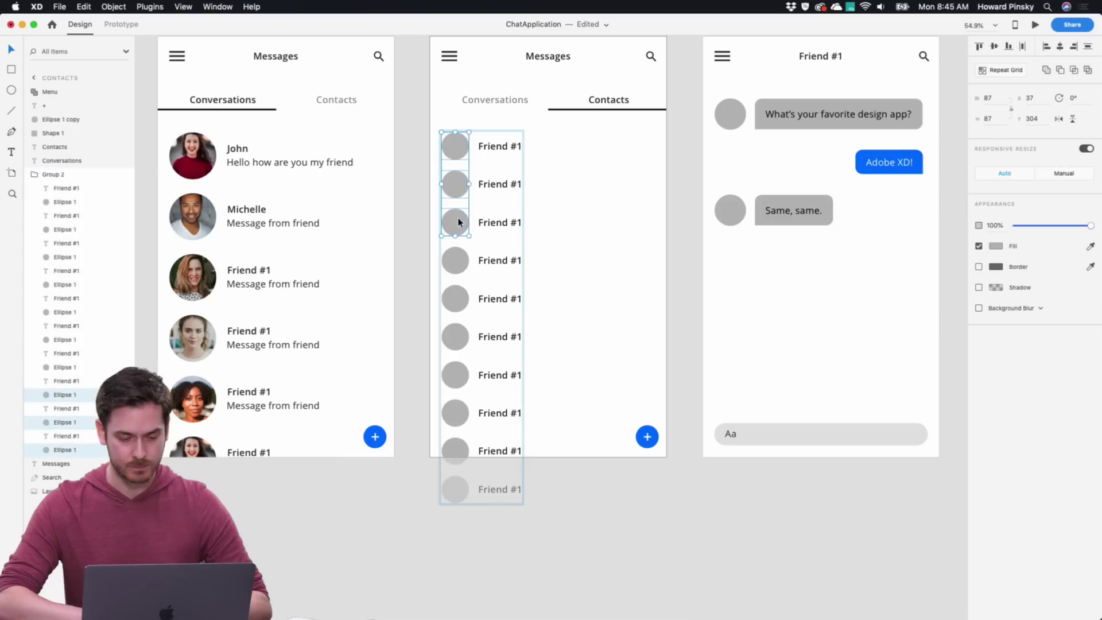
{"action": "left_click", "coordinate": [456, 261], "text": "shift"}
{"action": "left_click", "coordinate": [457, 299], "text": "shift"}
{"action": "left_click", "coordinate": [458, 336], "text": "shift"}
{"action": "left_click", "coordinate": [457, 375], "text": "shift"}
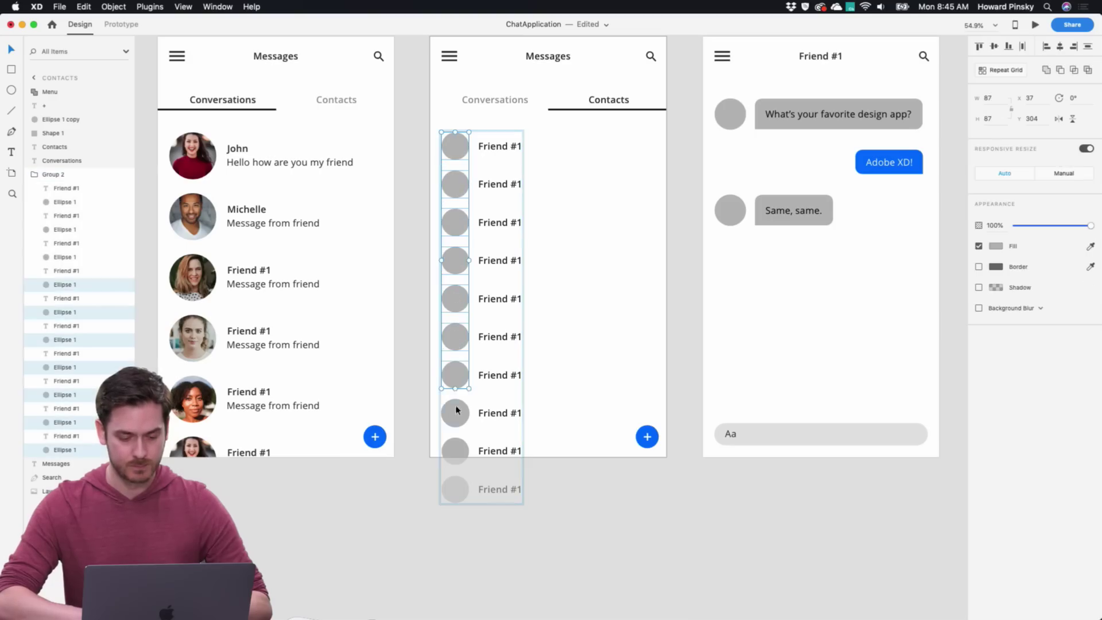
{"action": "left_click", "coordinate": [455, 413], "text": "shift"}
{"action": "left_click", "coordinate": [455, 451], "text": "shift"}
{"action": "left_click", "coordinate": [455, 489], "text": "shift"}
{"action": "left_click", "coordinate": [148, 7]}
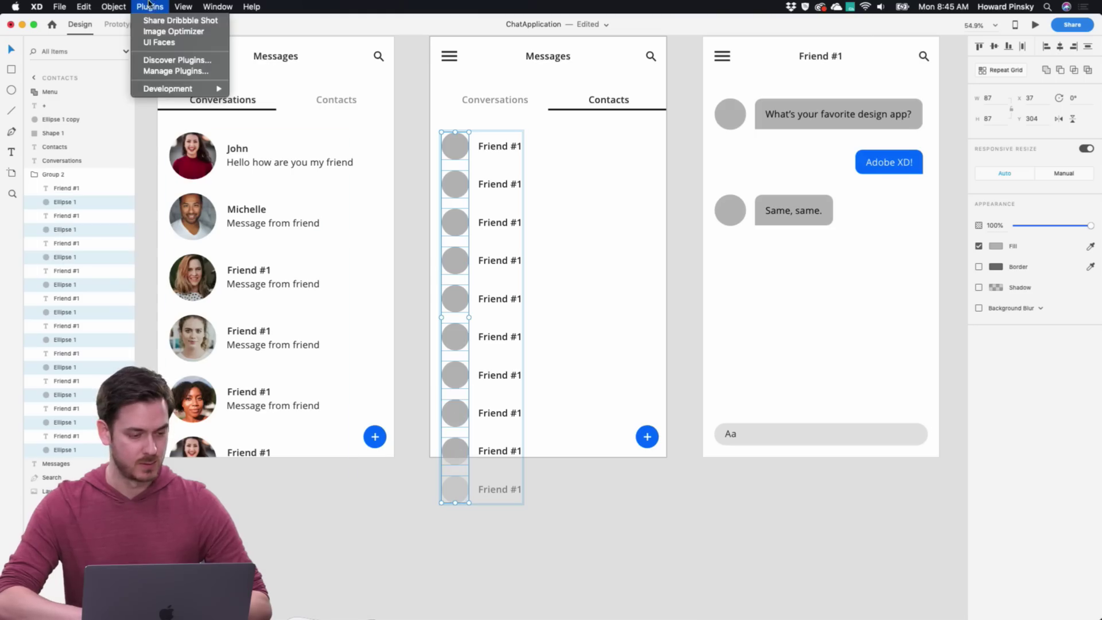
{"action": "left_click", "coordinate": [159, 42]}
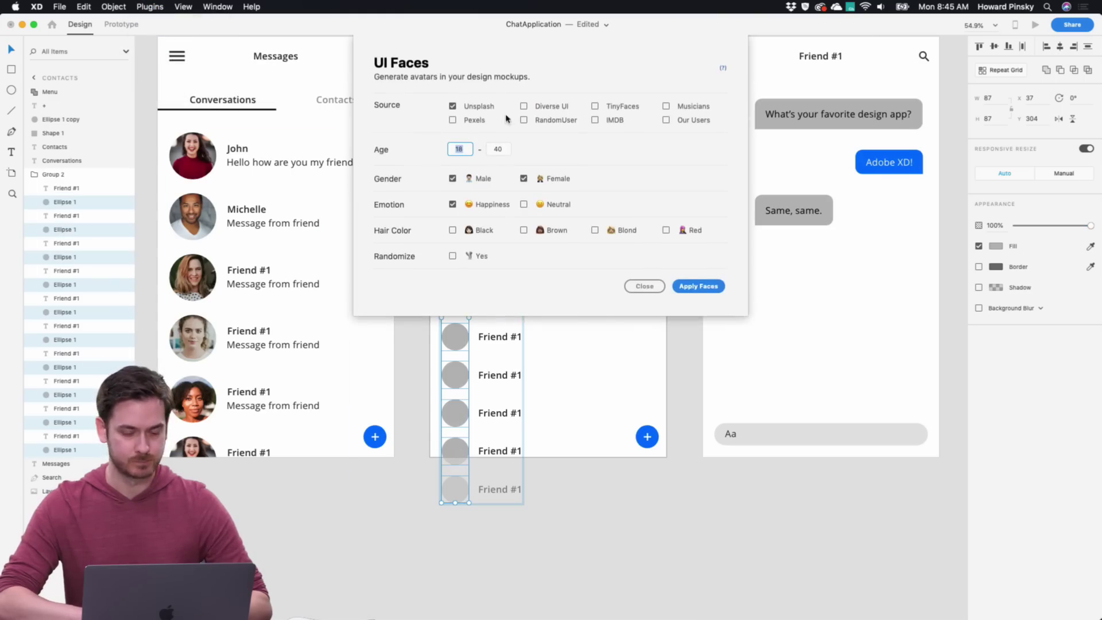
{"action": "key", "text": "Return"}
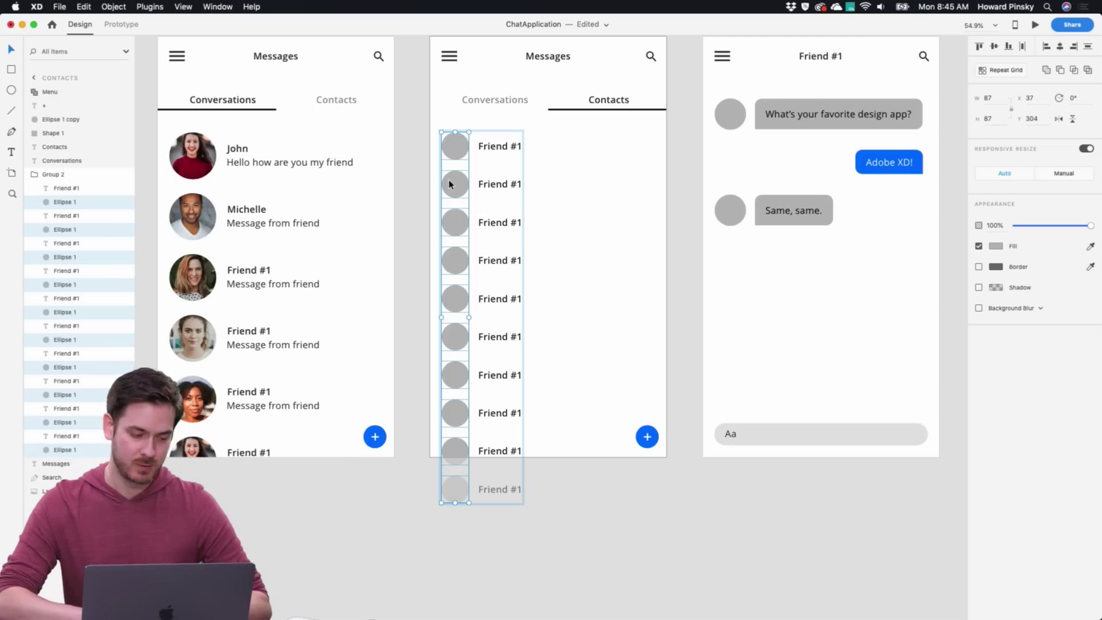
Fill all ten contact circles with UI Faces avatars from Unsplash, using a minimum age of 18
{"action": "left_click", "coordinate": [636, 193]}
{"action": "left_click", "coordinate": [455, 146]}
{"action": "double_click", "coordinate": [455, 146]}
{"action": "left_click", "coordinate": [458, 182], "text": "shift"}
{"action": "left_click", "coordinate": [461, 220], "text": "shift"}
{"action": "left_click", "coordinate": [455, 258], "text": "shift"}
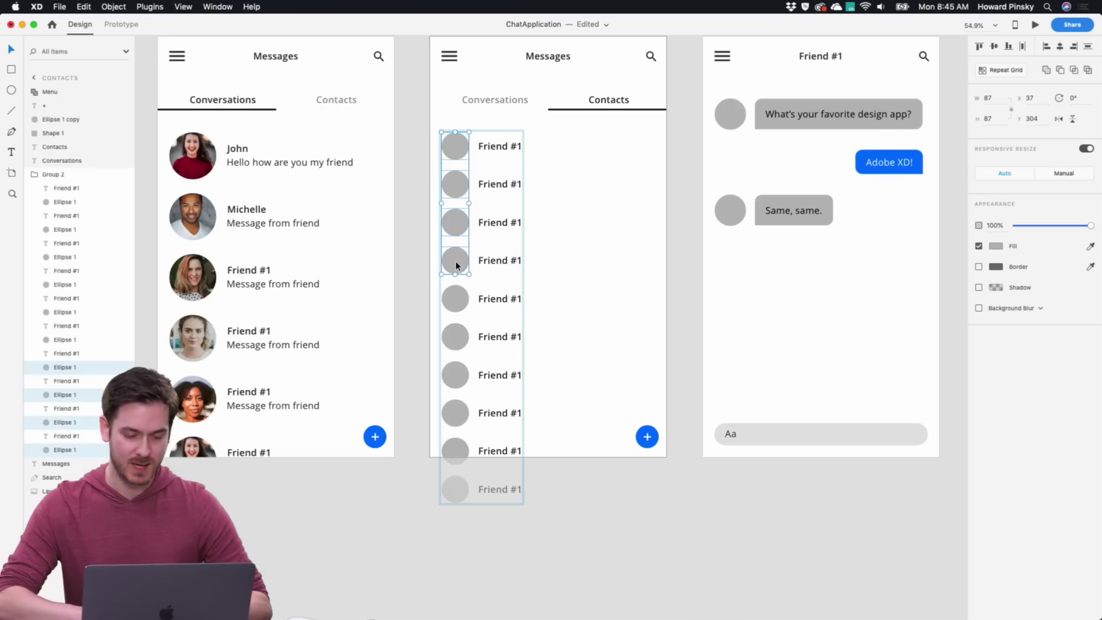
{"action": "left_click", "coordinate": [456, 297], "text": "shift"}
{"action": "left_click", "coordinate": [458, 335], "text": "shift"}
{"action": "left_click", "coordinate": [456, 380], "text": "shift"}
{"action": "left_click", "coordinate": [455, 414], "text": "shift"}
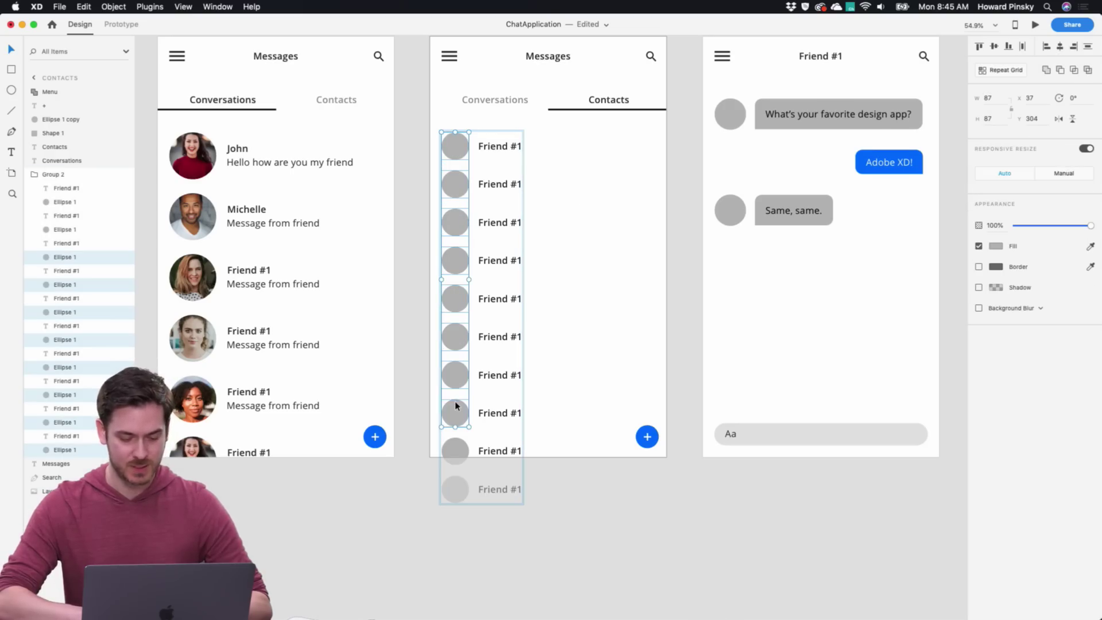
{"action": "left_click", "coordinate": [456, 451], "text": "shift"}
{"action": "left_click", "coordinate": [460, 485], "text": "shift"}
{"action": "left_click", "coordinate": [114, 7]}
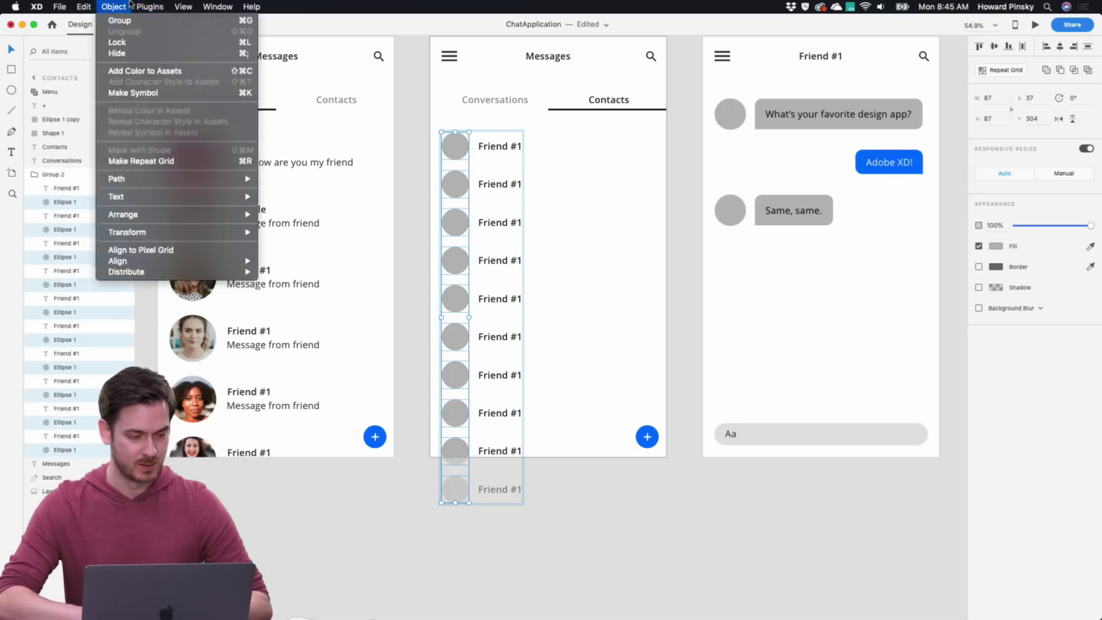
{"action": "left_click", "coordinate": [164, 47]}
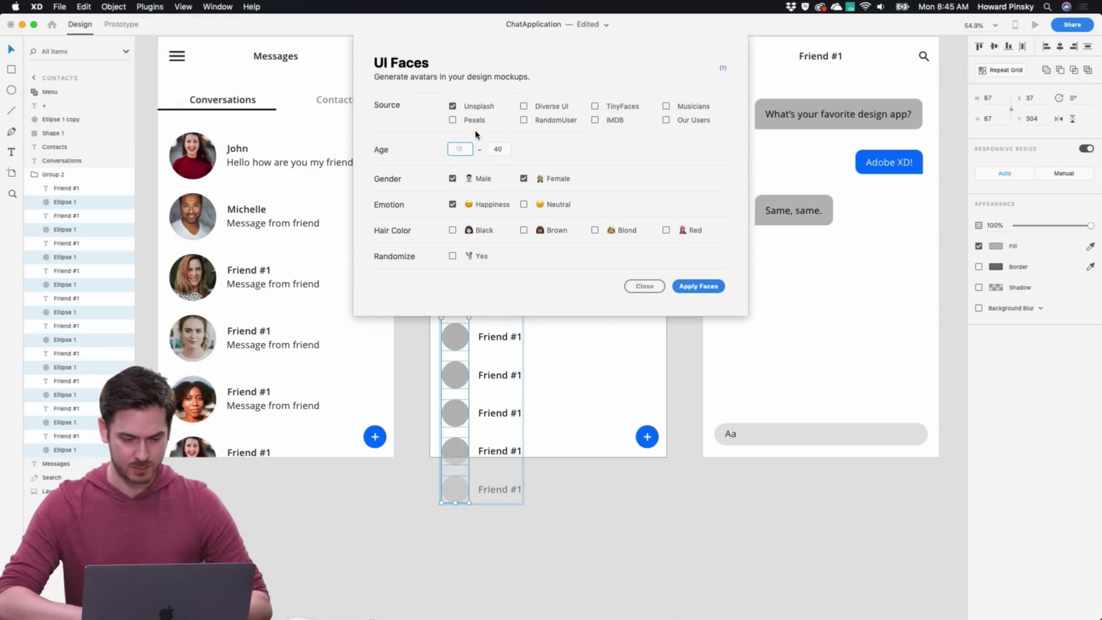
{"action": "type", "text": "18"}
{"action": "key", "text": "Tab"}
{"action": "key", "text": "shift+Tab"}
{"action": "left_click", "coordinate": [698, 286]}
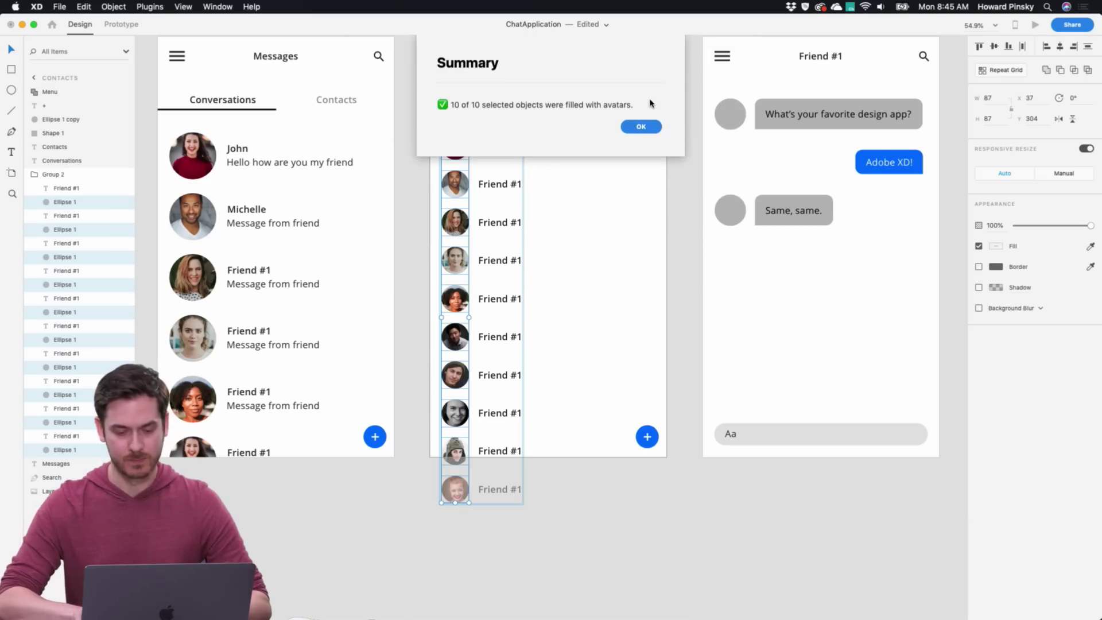
{"action": "left_click", "coordinate": [643, 125]}
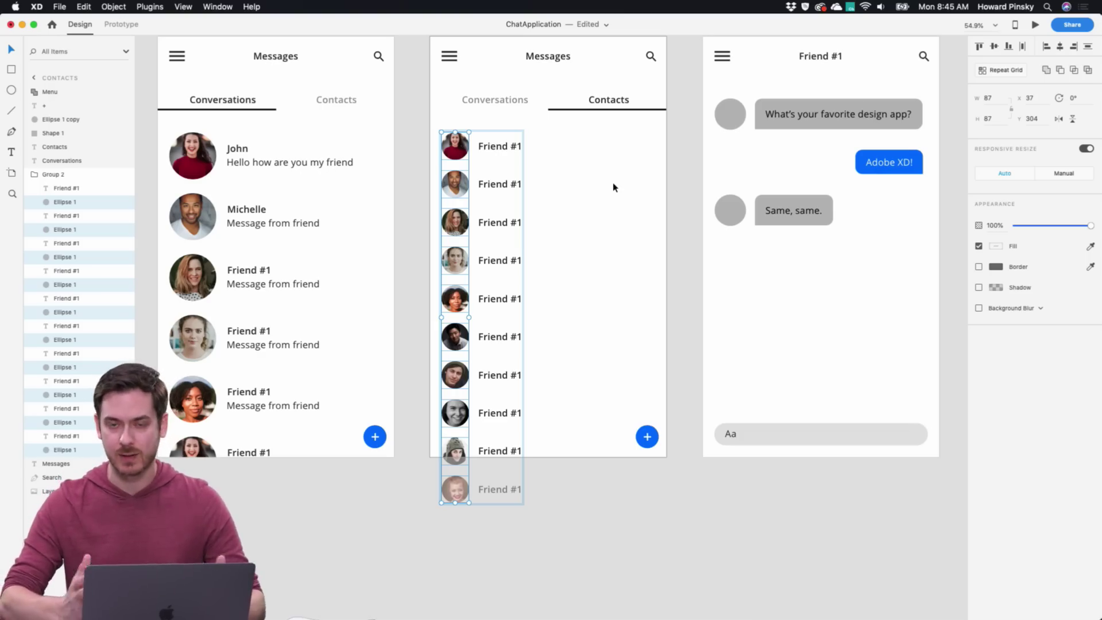
{"action": "left_click", "coordinate": [613, 246]}
{"action": "scroll", "coordinate": [612, 247], "scroll_direction": "up", "scroll_amount": 1}
{"action": "scroll", "coordinate": [612, 247], "scroll_direction": "left", "scroll_amount": 1}
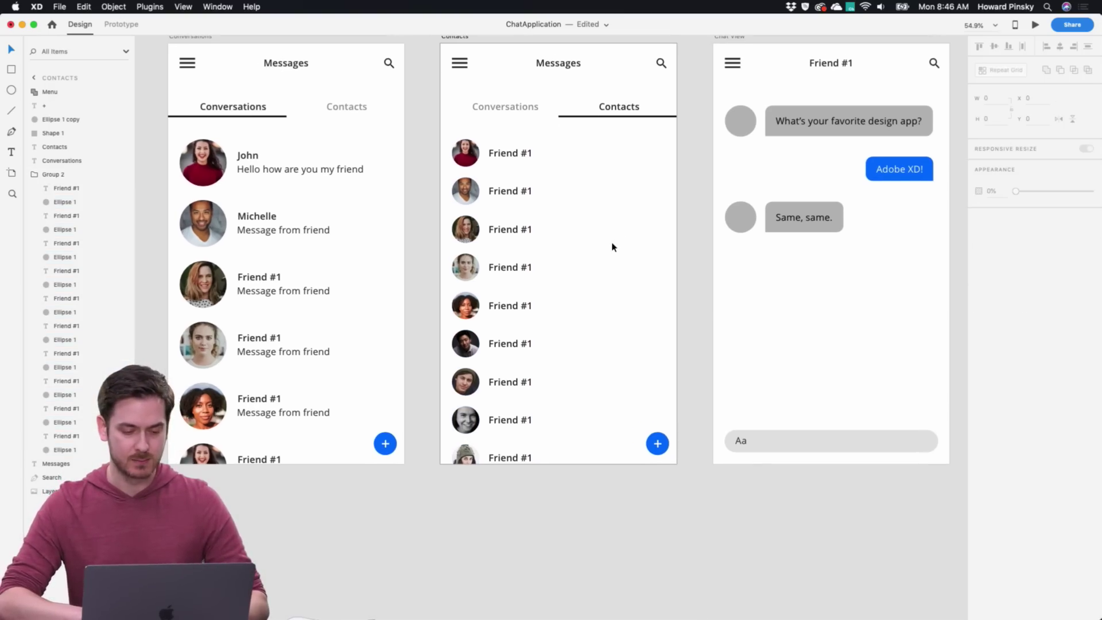
Examine the Chat View and Chat View – Keyboard artboards side by side
{"action": "scroll", "coordinate": [626, 250], "scroll_direction": "right", "scroll_amount": 10}
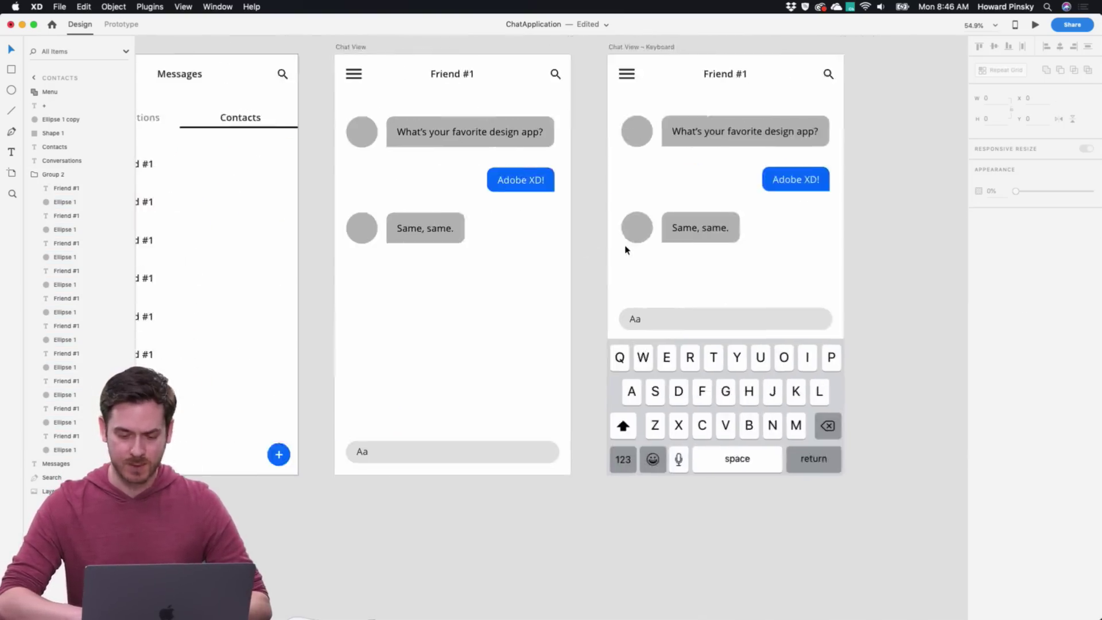
{"action": "left_click", "coordinate": [730, 373]}
{"action": "left_click", "coordinate": [918, 381]}
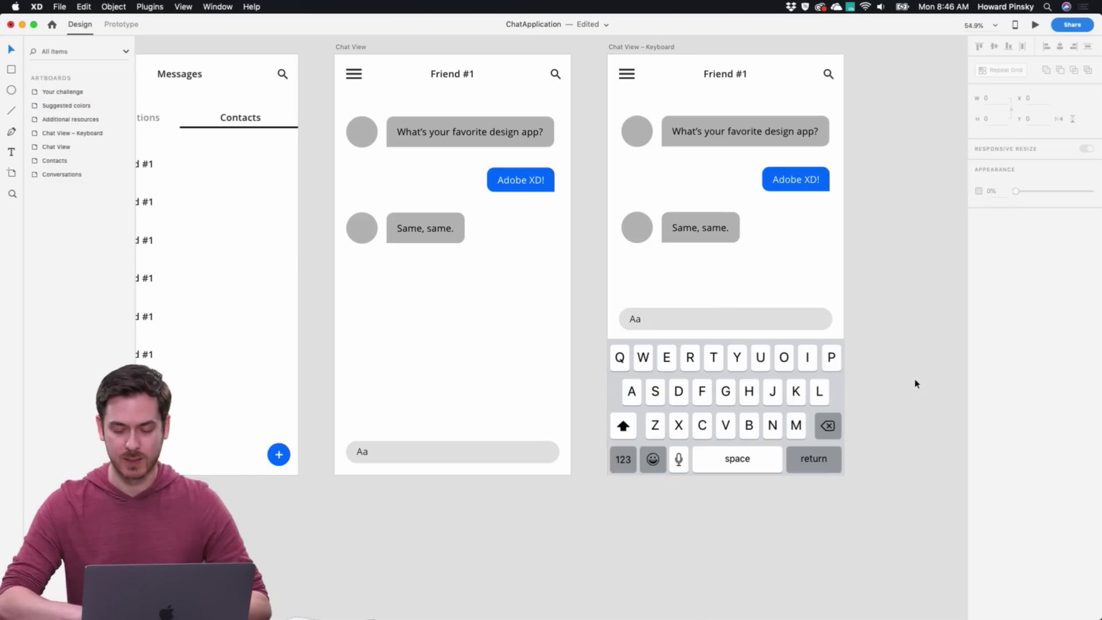
{"action": "scroll", "coordinate": [728, 369], "scroll_direction": "up", "scroll_amount": 2}
{"action": "scroll", "coordinate": [729, 369], "scroll_direction": "right", "scroll_amount": 2}
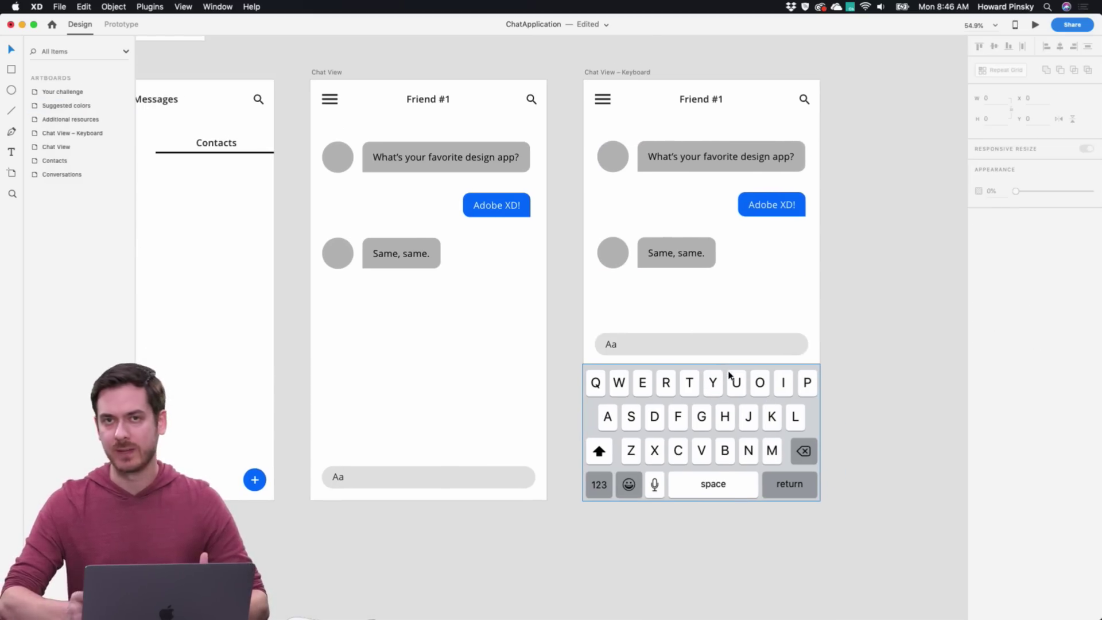
{"action": "scroll", "coordinate": [729, 375], "scroll_direction": "right", "scroll_amount": 2}
{"action": "scroll", "coordinate": [729, 375], "scroll_direction": "up", "scroll_amount": 1}
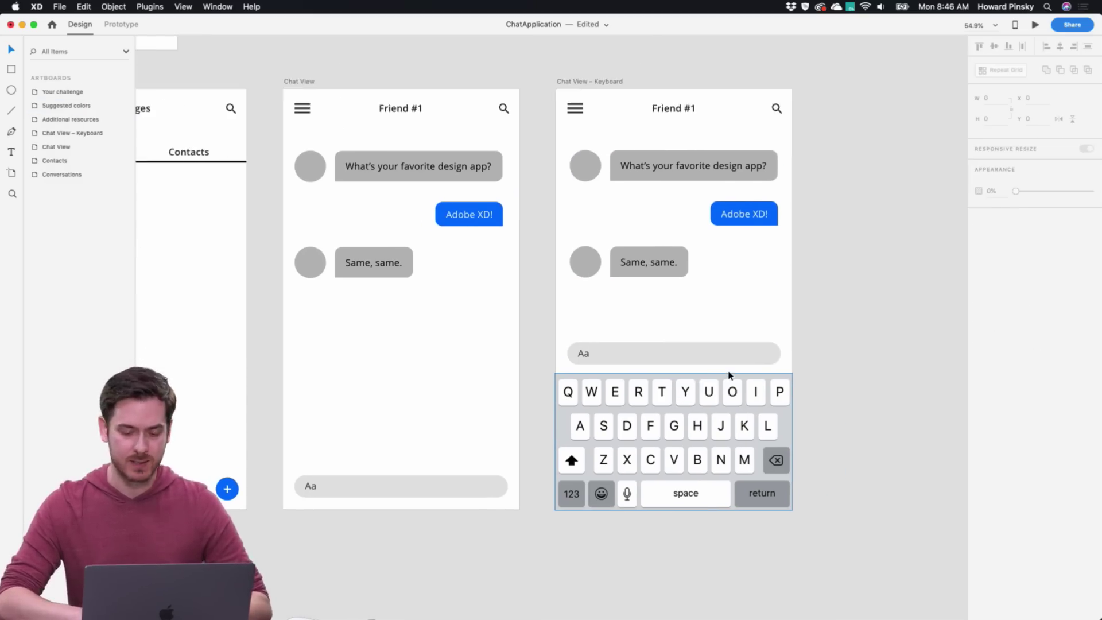
{"action": "left_click", "coordinate": [304, 85]}
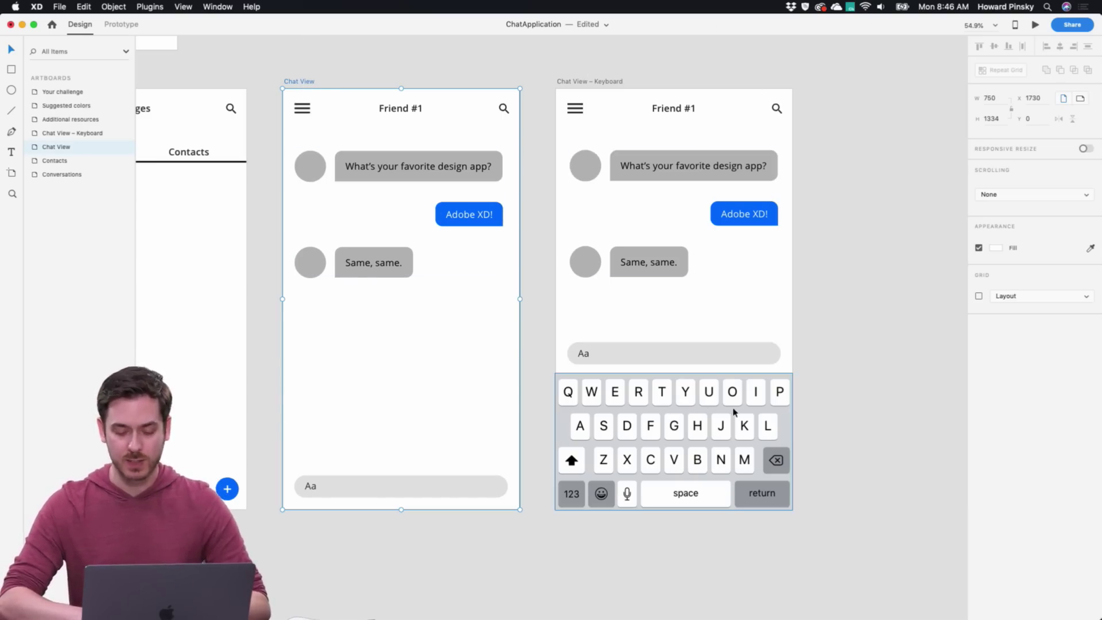
{"action": "scroll", "coordinate": [666, 405], "scroll_direction": "right", "scroll_amount": 5}
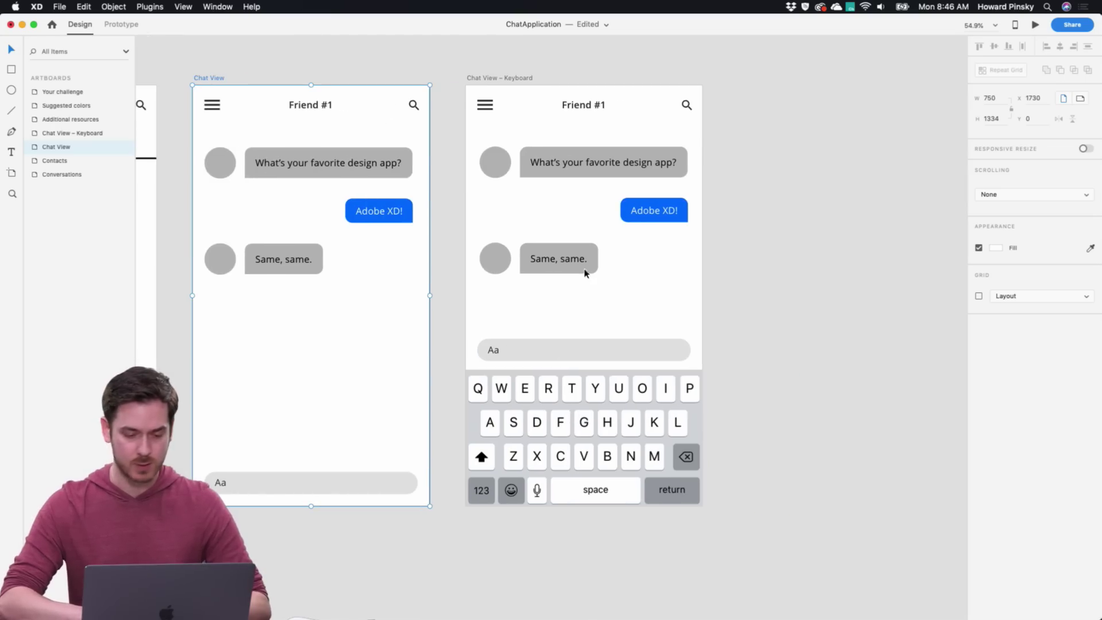
Delete the Aa text box, header elements and chat messages from the Chat View – Keyboard artboard, leaving only the keyboard
{"action": "left_click_drag", "start_coordinate": [673, 310], "coordinate": [520, 355]}
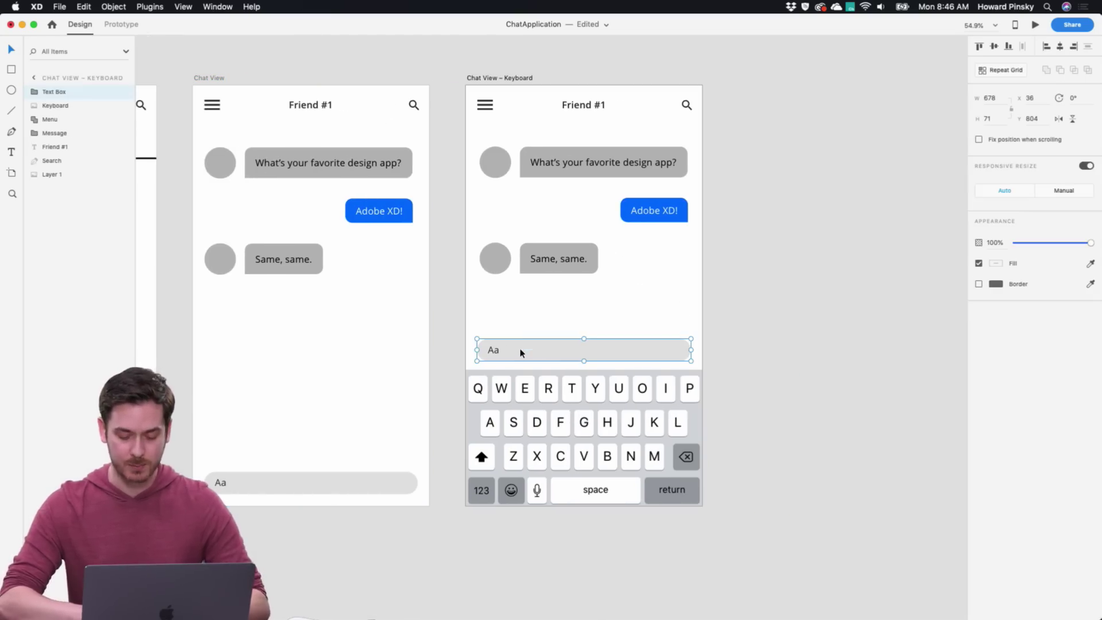
{"action": "key", "text": "Delete"}
{"action": "left_click_drag", "start_coordinate": [689, 316], "coordinate": [460, 67]}
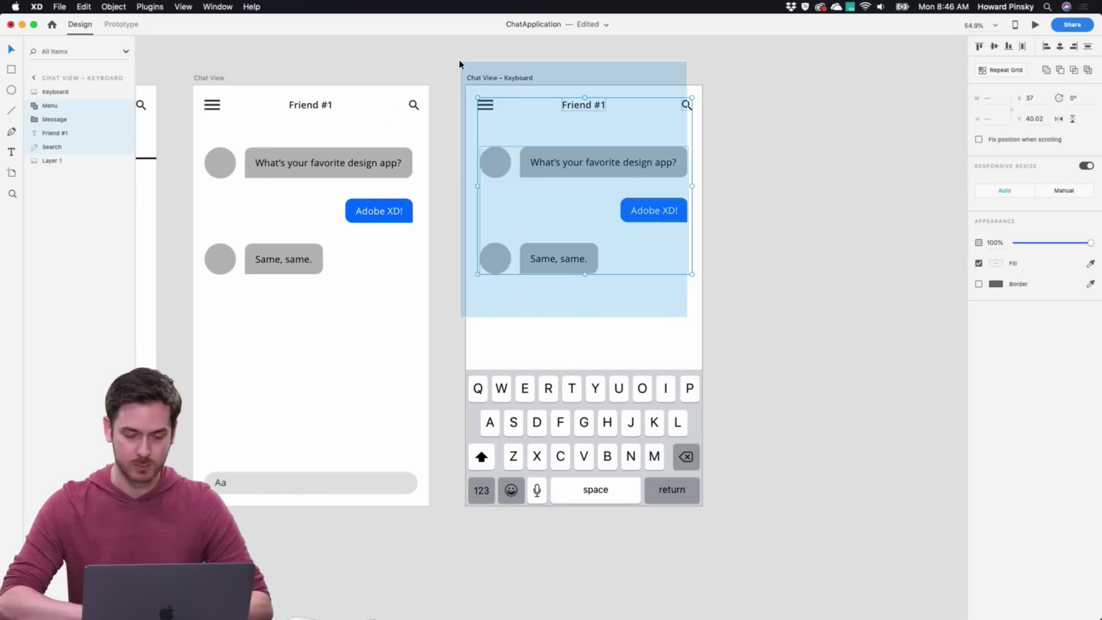
{"action": "key", "text": "Delete"}
Move the keyboard to the upper edge of its artboard and shorten the artboard to a height of 433
{"action": "left_click_drag", "start_coordinate": [585, 437], "coordinate": [598, 156]}
{"action": "left_click", "coordinate": [531, 383]}
{"action": "left_click_drag", "start_coordinate": [579, 507], "coordinate": [597, 223]}
Link the Aa text box on the Chat View artboard to the Chat View – Keyboard artboard in Prototype mode
{"action": "scroll", "coordinate": [598, 234], "scroll_direction": "down", "scroll_amount": 5}
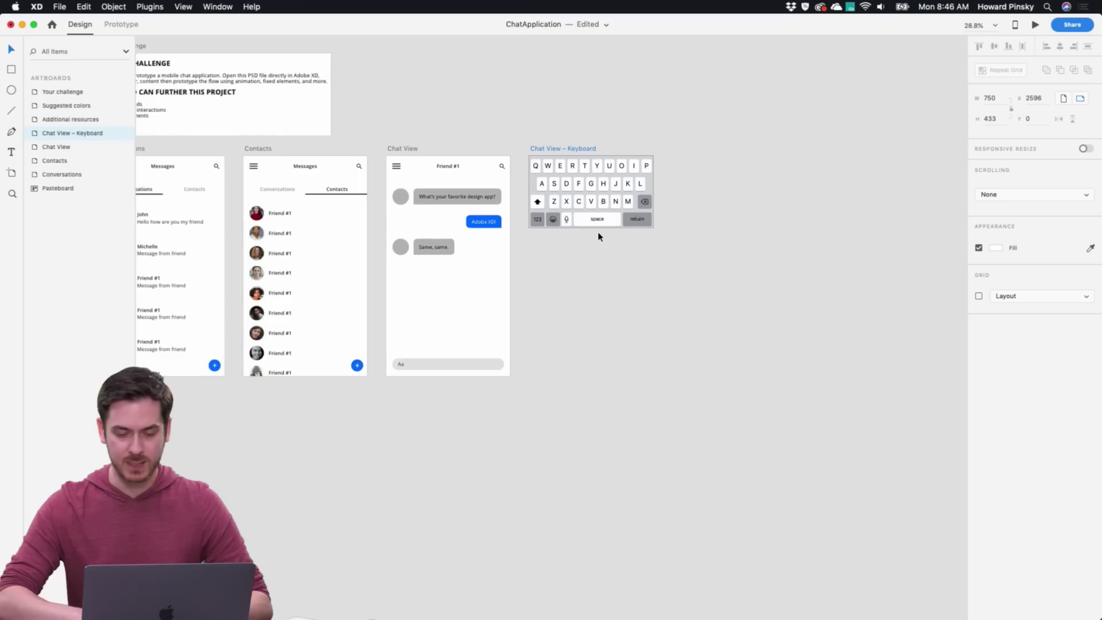
{"action": "scroll", "coordinate": [599, 236], "scroll_direction": "left", "scroll_amount": 3}
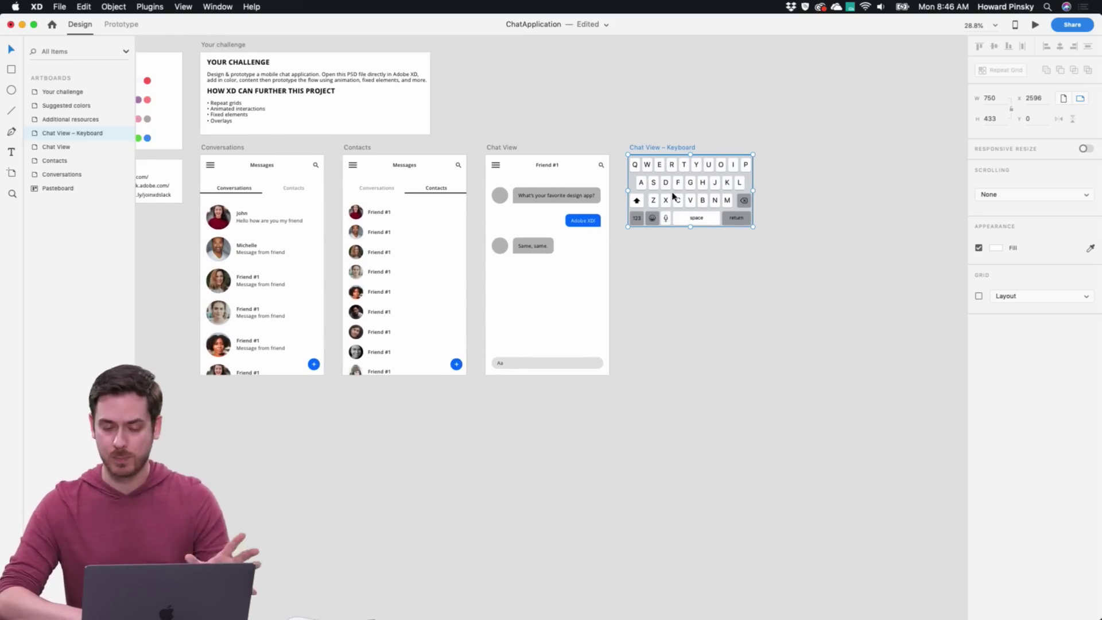
{"action": "scroll", "coordinate": [449, 106], "scroll_direction": "right", "scroll_amount": 3}
{"action": "scroll", "coordinate": [448, 106], "scroll_direction": "down", "scroll_amount": 1}
{"action": "scroll", "coordinate": [482, 253], "scroll_direction": "up", "scroll_amount": 5}
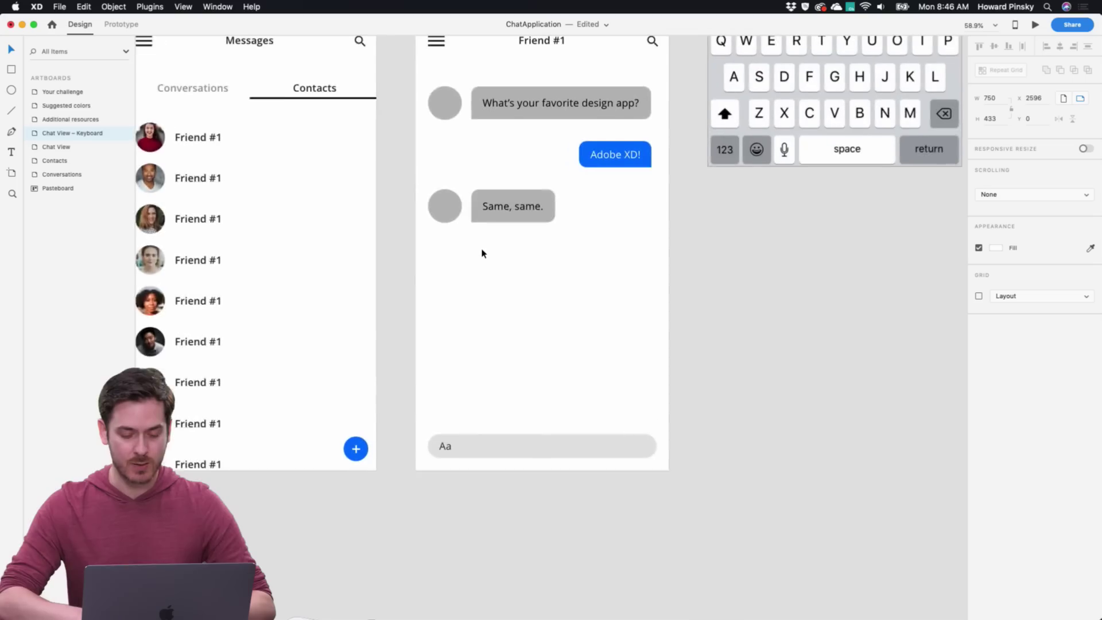
{"action": "scroll", "coordinate": [514, 243], "scroll_direction": "right", "scroll_amount": 2}
{"action": "scroll", "coordinate": [499, 315], "scroll_direction": "up", "scroll_amount": 1}
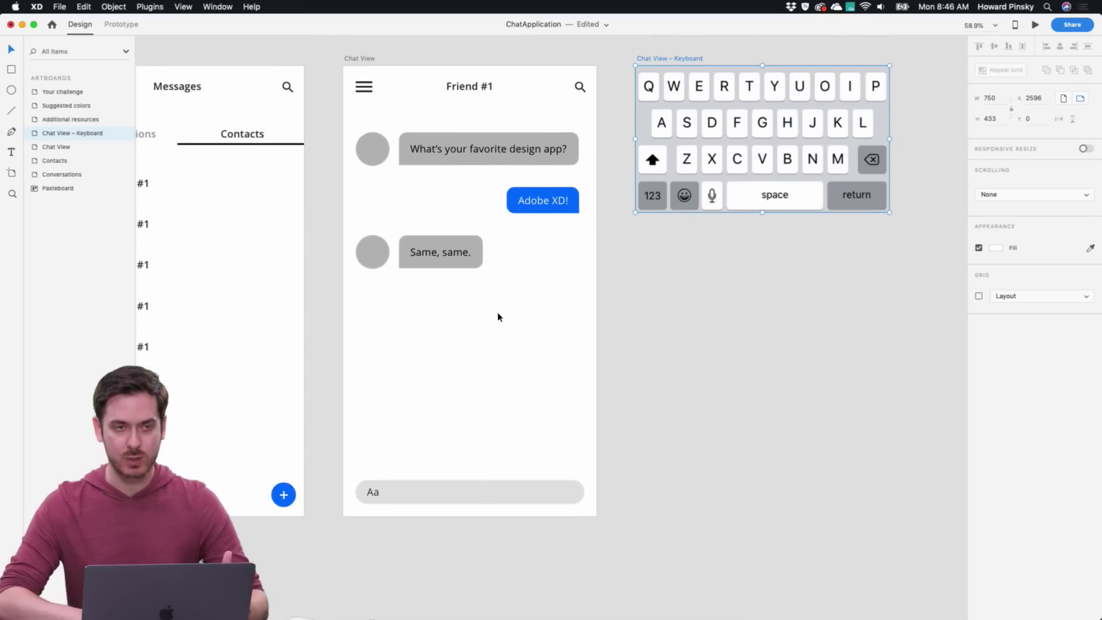
{"action": "left_click", "coordinate": [454, 489]}
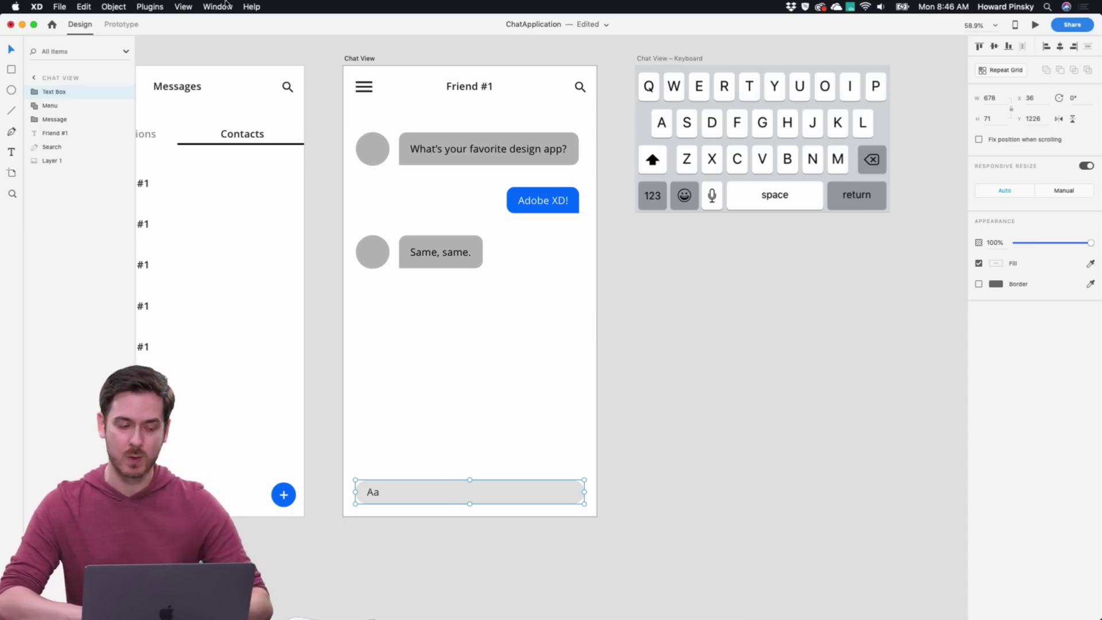
{"action": "left_click", "coordinate": [115, 28]}
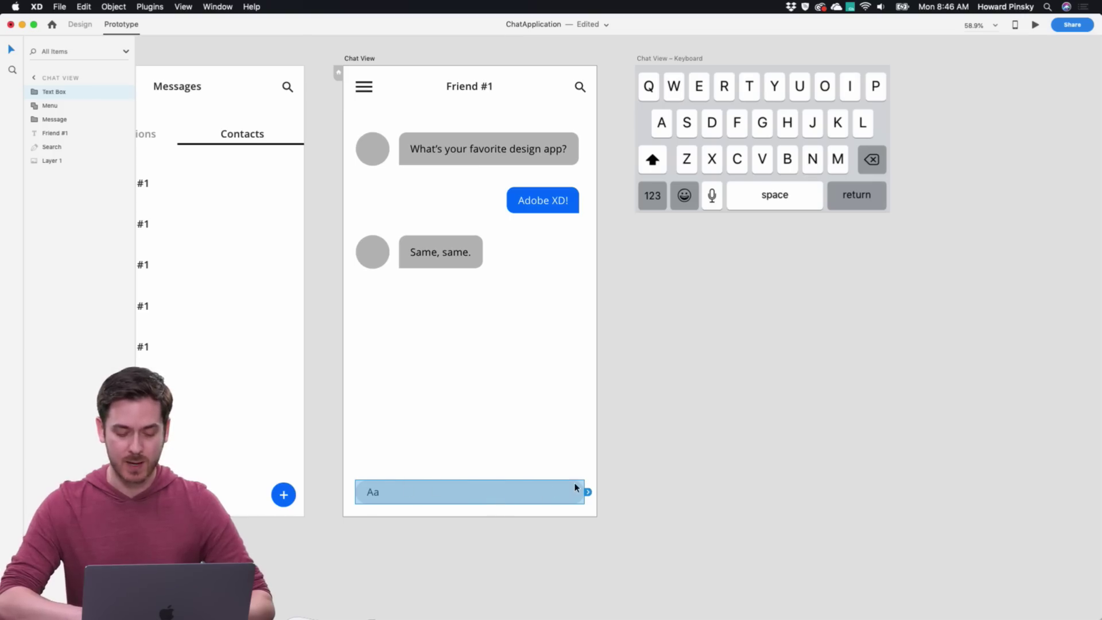
{"action": "left_click_drag", "start_coordinate": [588, 493], "coordinate": [708, 130]}
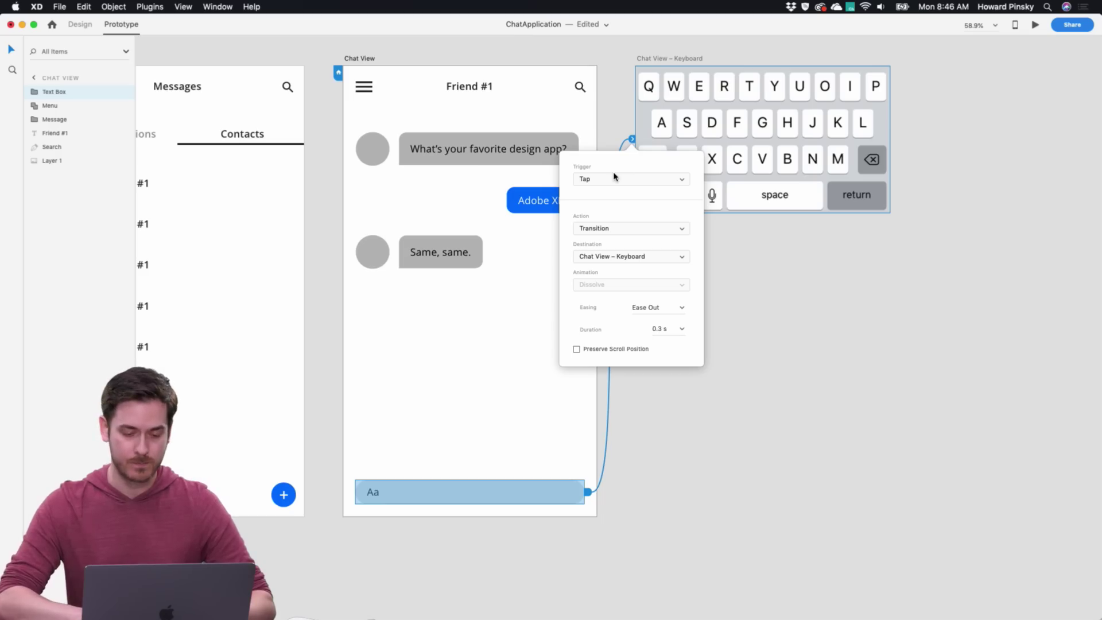
Keep the text box link's trigger as Tap, set its action to Overlay, and shift the overlay slightly down on Chat View
{"action": "left_click", "coordinate": [613, 178]}
{"action": "left_click", "coordinate": [612, 178]}
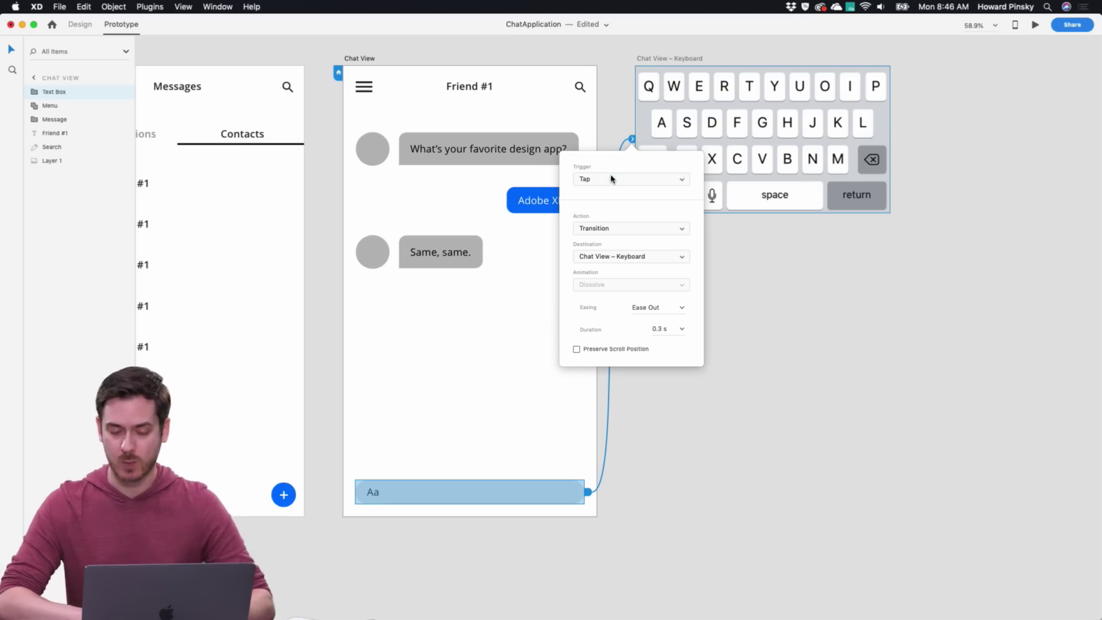
{"action": "left_click", "coordinate": [618, 229]}
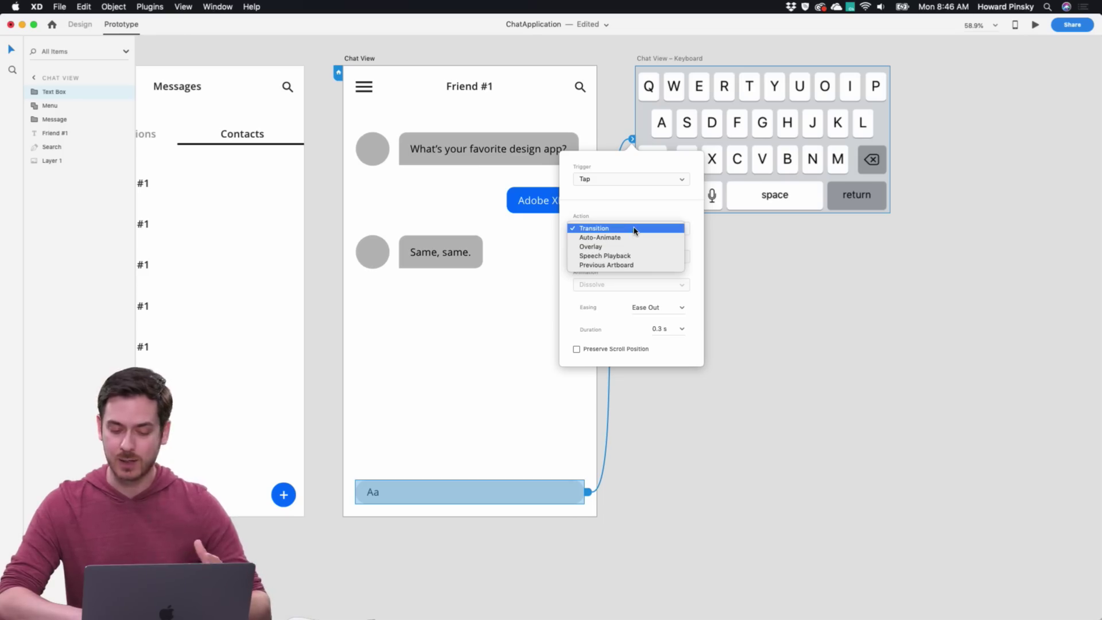
{"action": "left_click", "coordinate": [628, 248]}
{"action": "left_click_drag", "start_coordinate": [470, 292], "coordinate": [469, 318]}
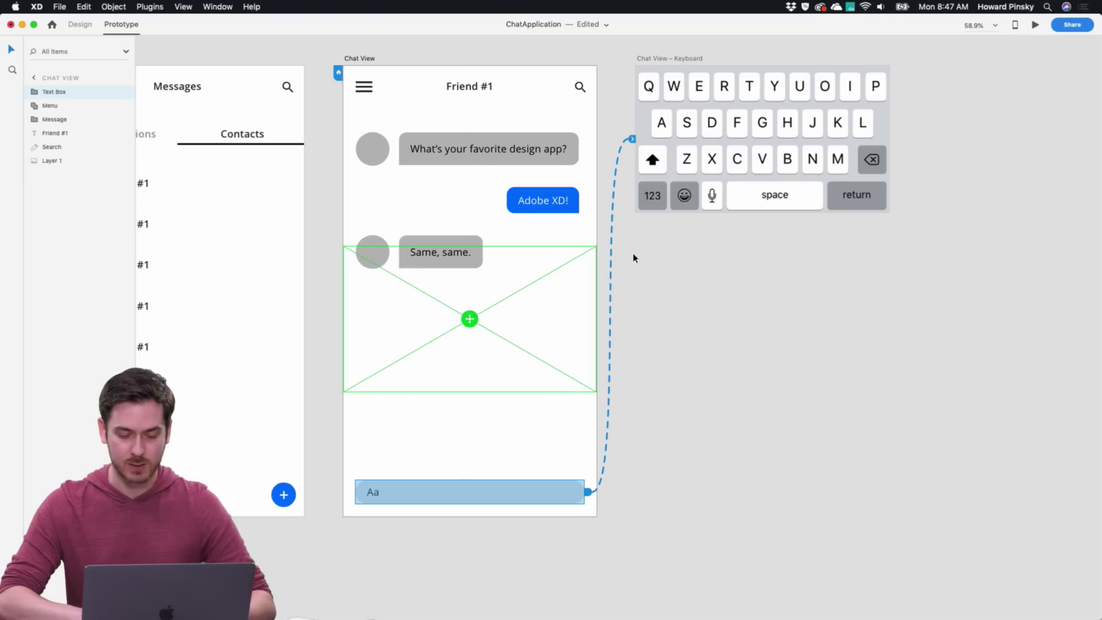
Set the keyboard overlay's animation to Slide Up and check its placement at the foot of Chat View
{"action": "left_click", "coordinate": [632, 140]}
{"action": "left_click", "coordinate": [610, 285]}
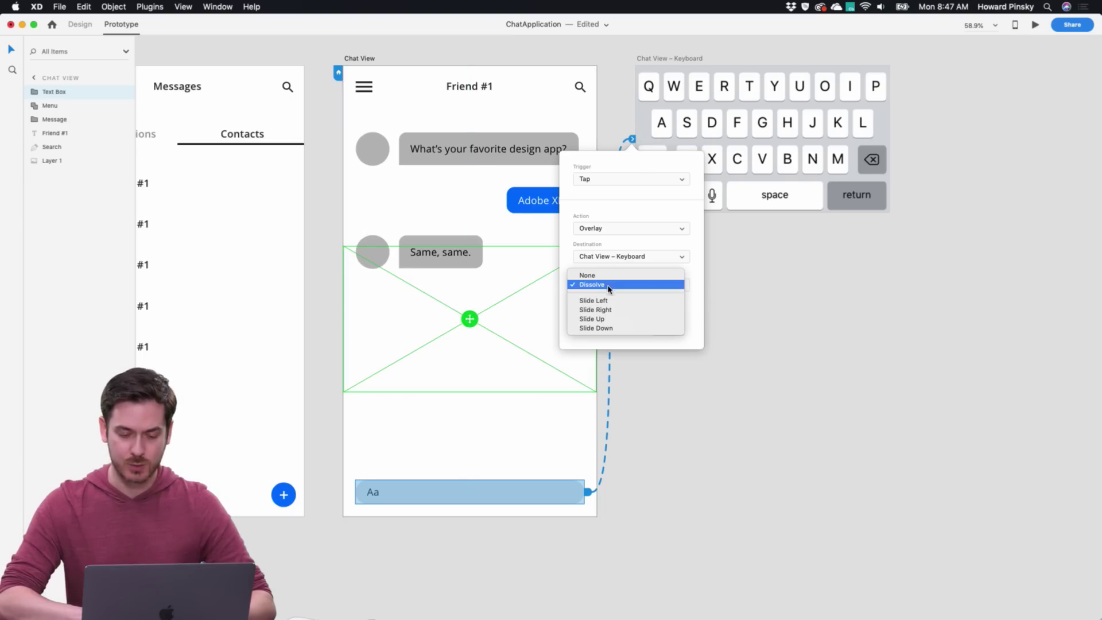
{"action": "left_click", "coordinate": [609, 318]}
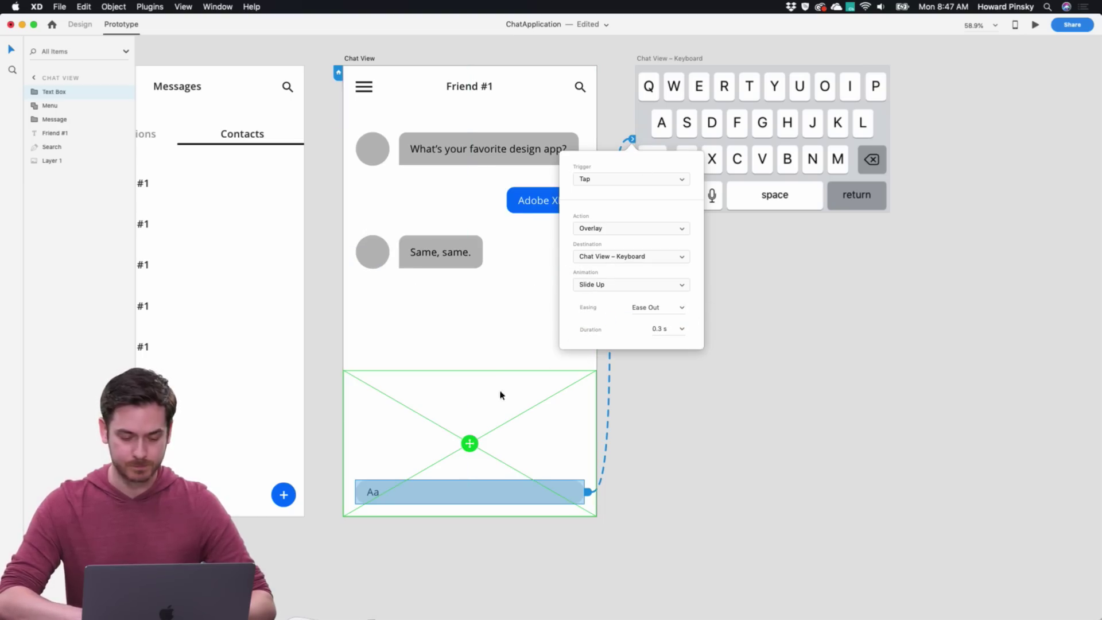
{"action": "left_click", "coordinate": [472, 442]}
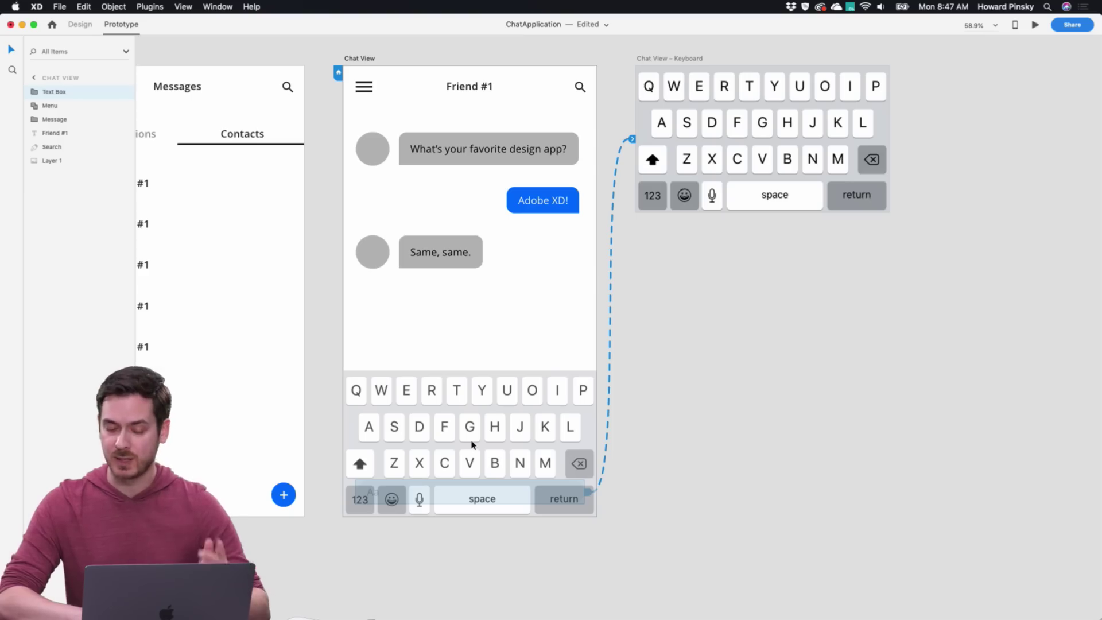
Keep the keyboard overlay's easing as Ease Out and set its duration to 0.4 s
{"action": "left_click", "coordinate": [632, 139]}
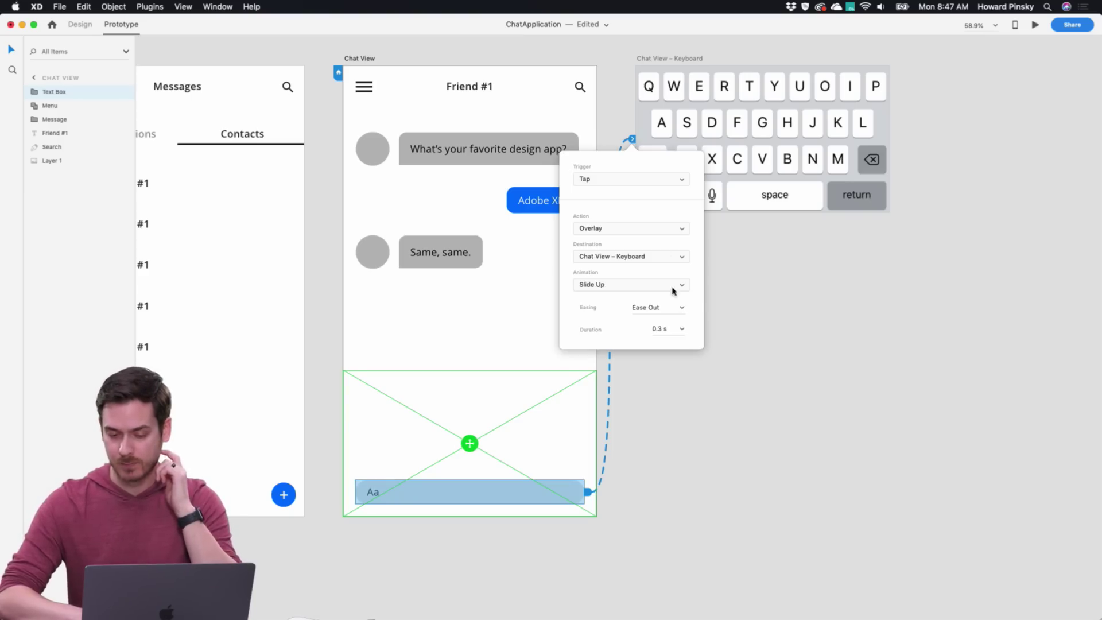
{"action": "left_click", "coordinate": [680, 308]}
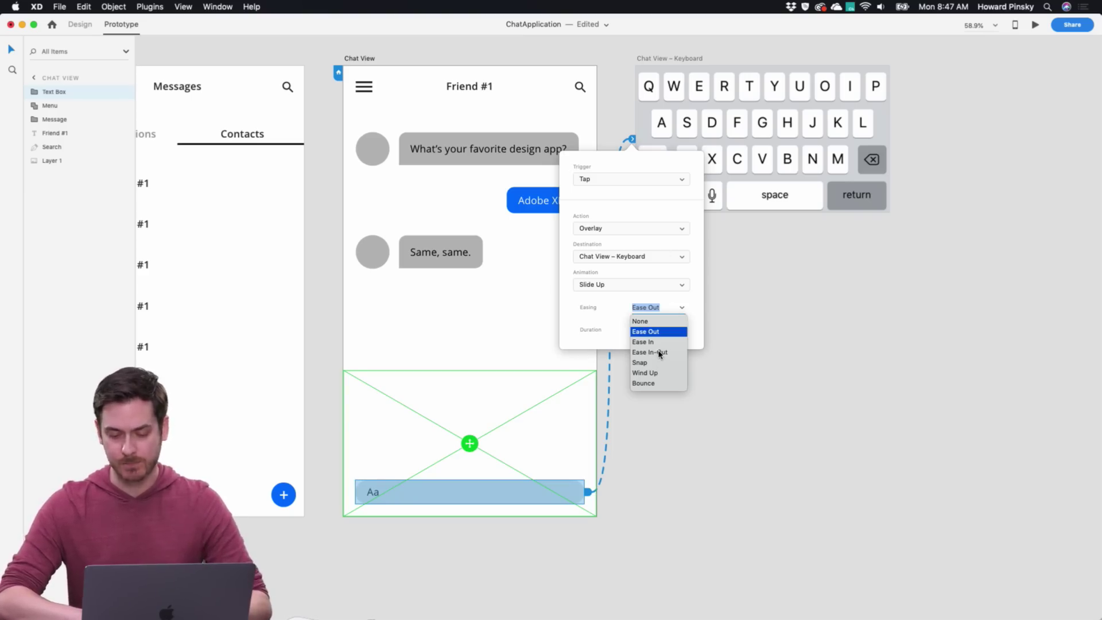
{"action": "left_click", "coordinate": [658, 332]}
{"action": "left_click", "coordinate": [669, 328]}
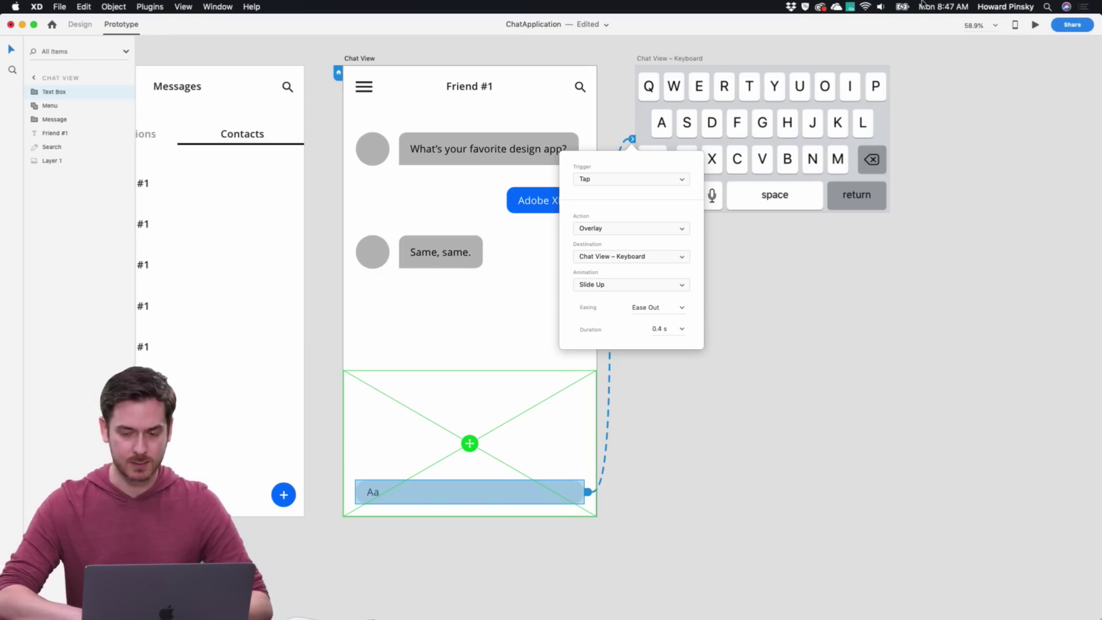
Preview the Chat View prototype, open and dismiss the keyboard overlay from the text box, and close the preview
{"action": "left_click", "coordinate": [1035, 26]}
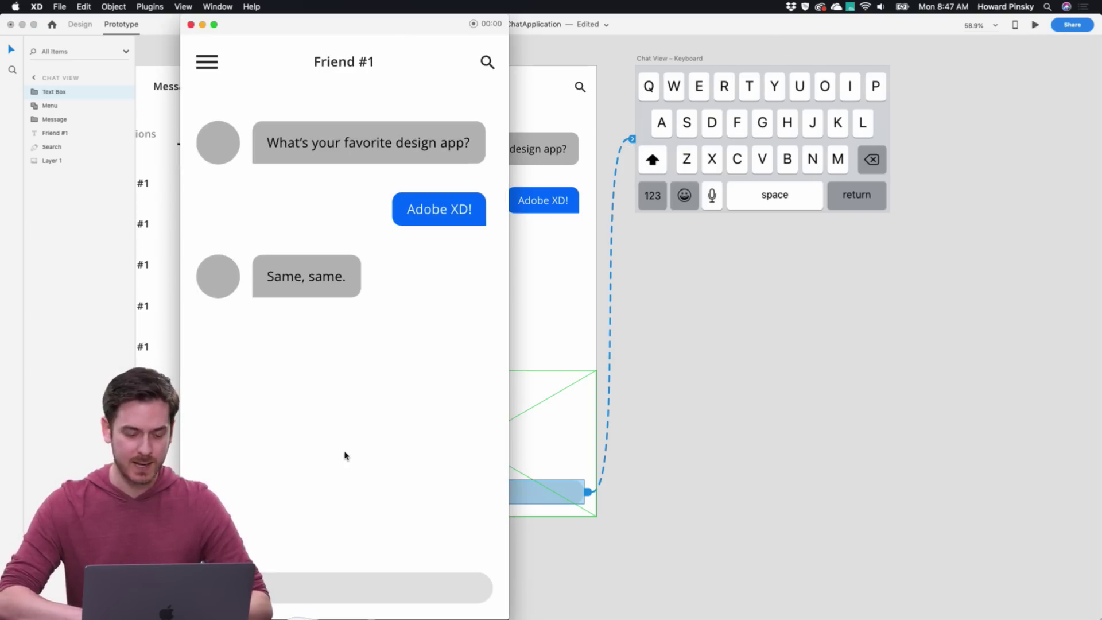
{"action": "left_click", "coordinate": [374, 600]}
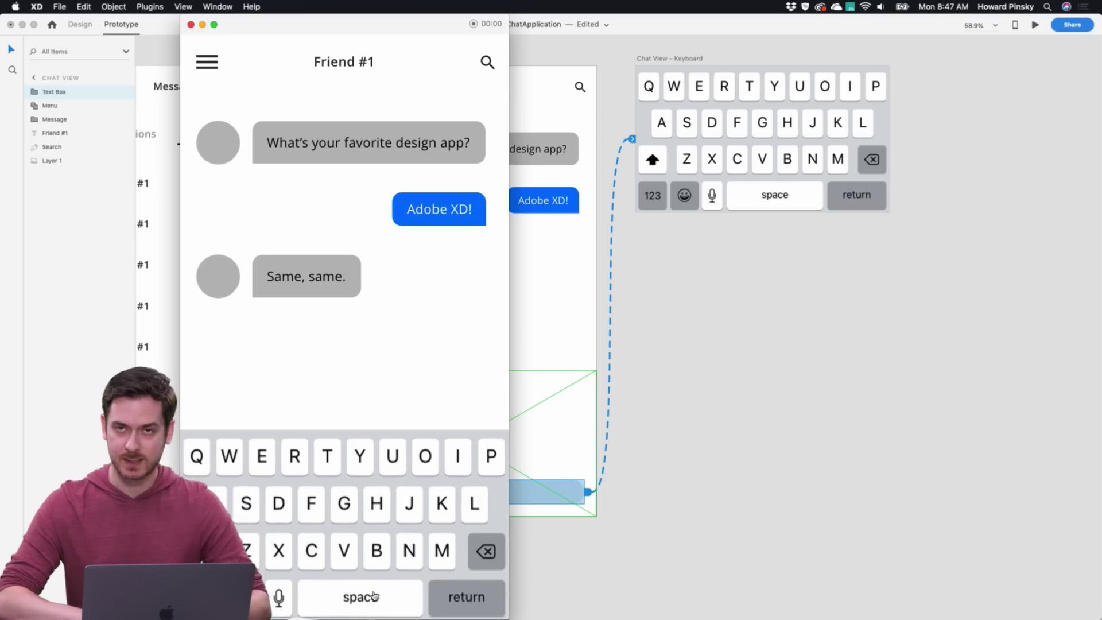
{"action": "left_click", "coordinate": [413, 466]}
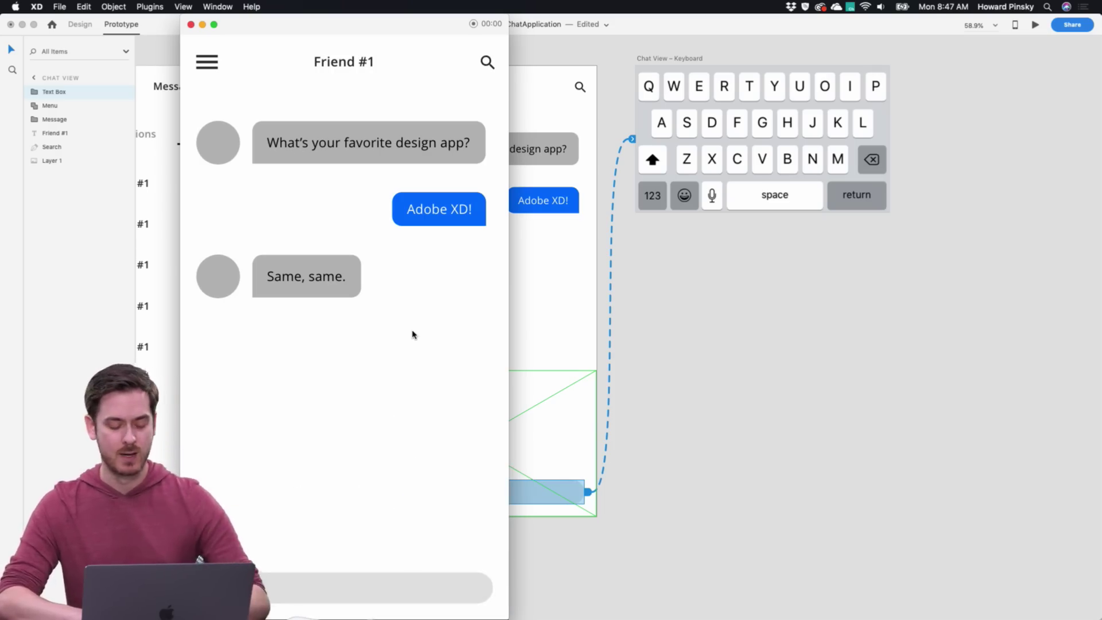
{"action": "key", "text": "super+w"}
Link the search icon on the Contacts artboard to Chat View – Keyboard as a tap-triggered Slide Up overlay lasting 0.4 s
{"action": "scroll", "coordinate": [448, 292], "scroll_direction": "down", "scroll_amount": 5}
{"action": "scroll", "coordinate": [448, 292], "scroll_direction": "left", "scroll_amount": 5}
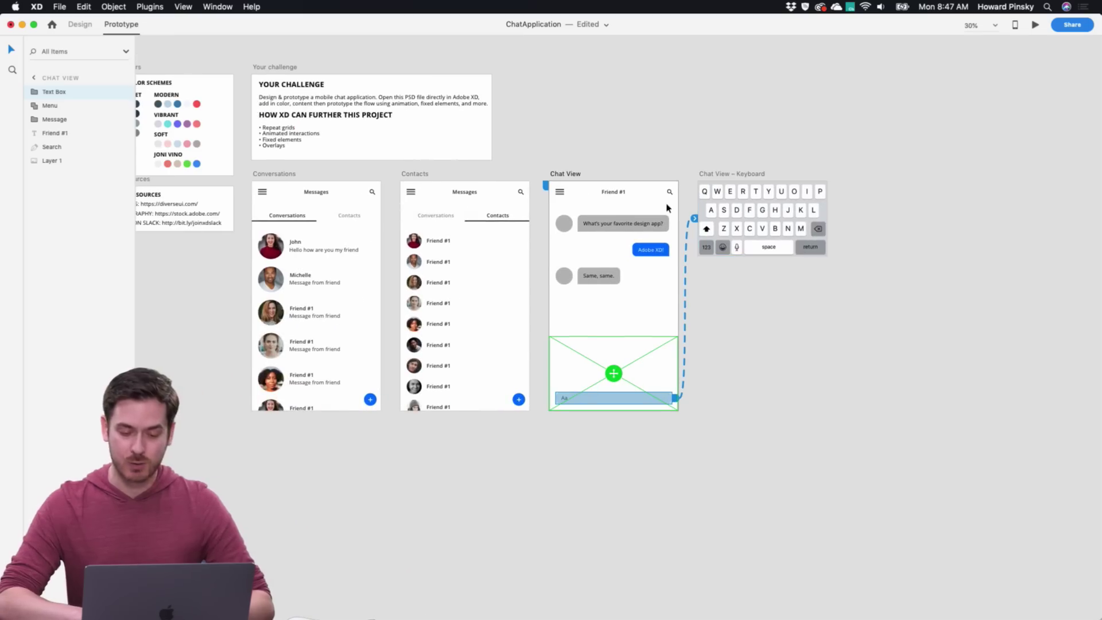
{"action": "left_click", "coordinate": [412, 174]}
{"action": "scroll", "coordinate": [413, 174], "scroll_direction": "up", "scroll_amount": 3}
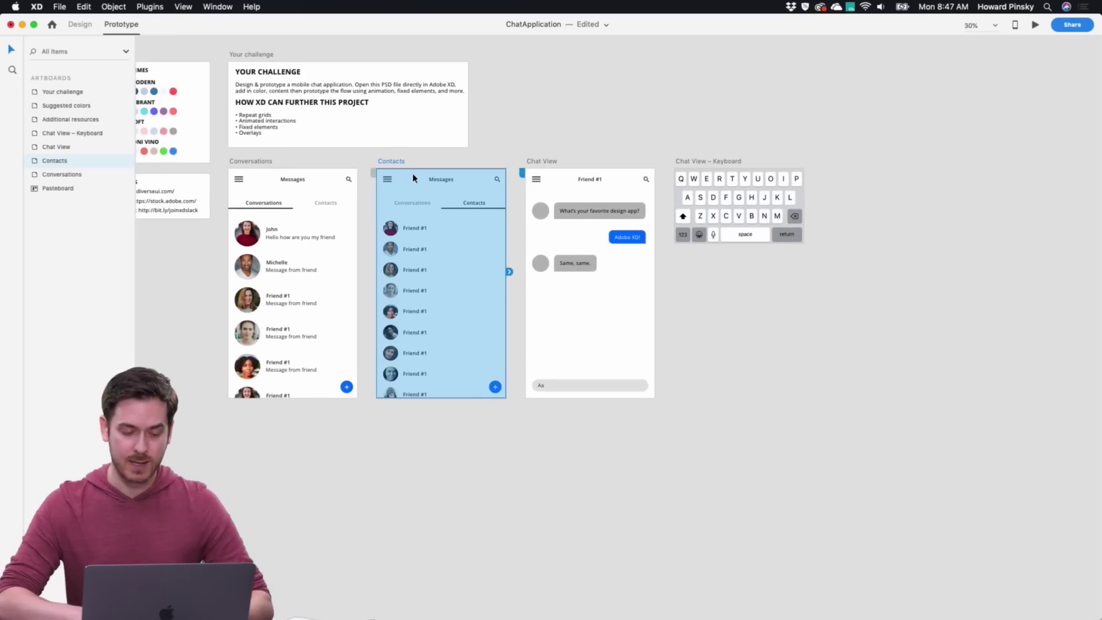
{"action": "scroll", "coordinate": [413, 176], "scroll_direction": "up", "scroll_amount": 3}
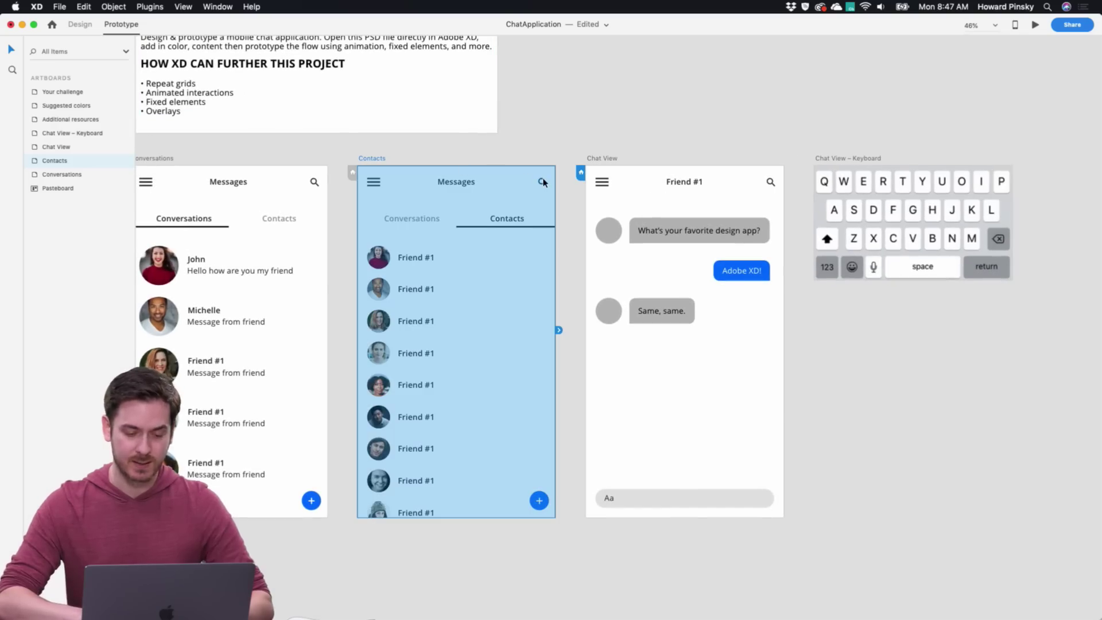
{"action": "left_click", "coordinate": [542, 182]}
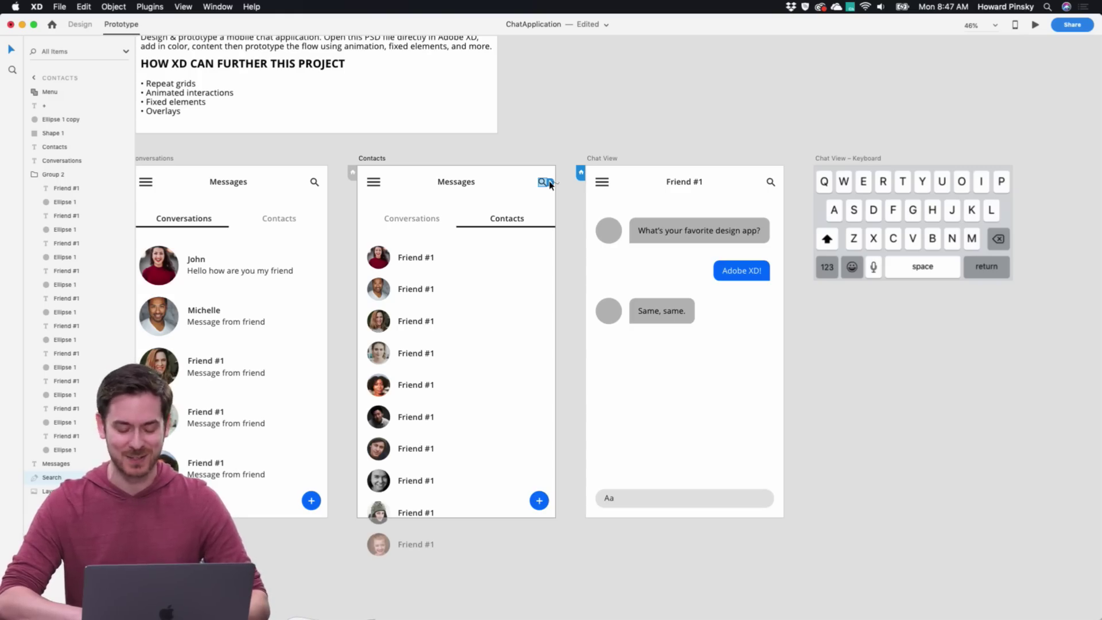
{"action": "left_click_drag", "start_coordinate": [549, 184], "coordinate": [891, 211]}
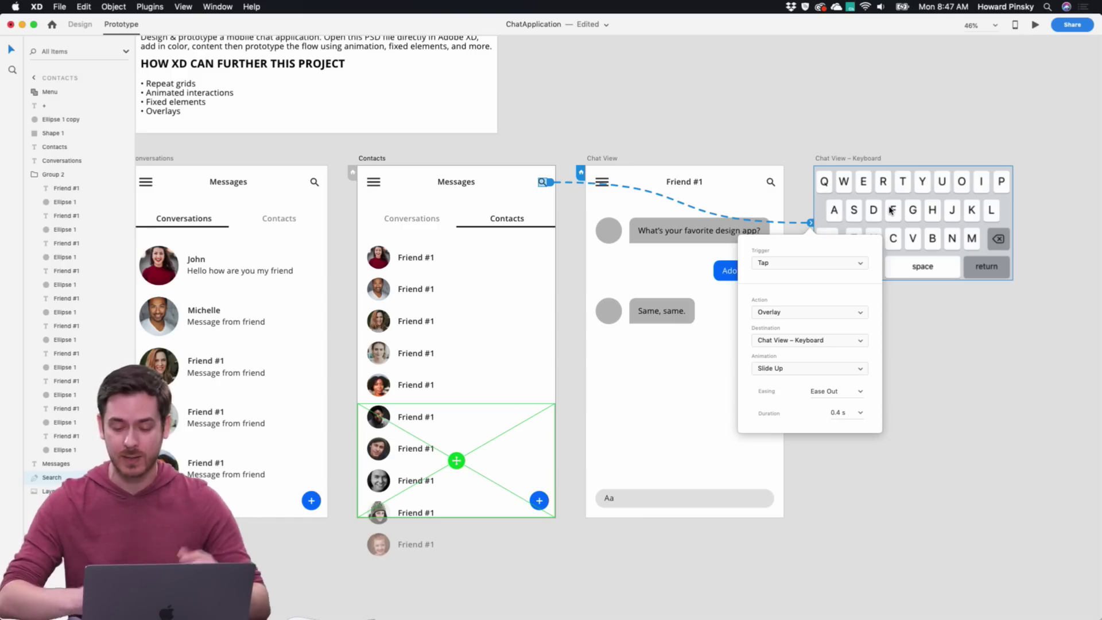
Preview the Contacts prototype, test opening and dismissing the keyboard from the search icon, and return to the artboards with nothing selected
{"action": "left_click", "coordinate": [1036, 26]}
{"action": "left_click", "coordinate": [489, 65]}
{"action": "left_click", "coordinate": [411, 505]}
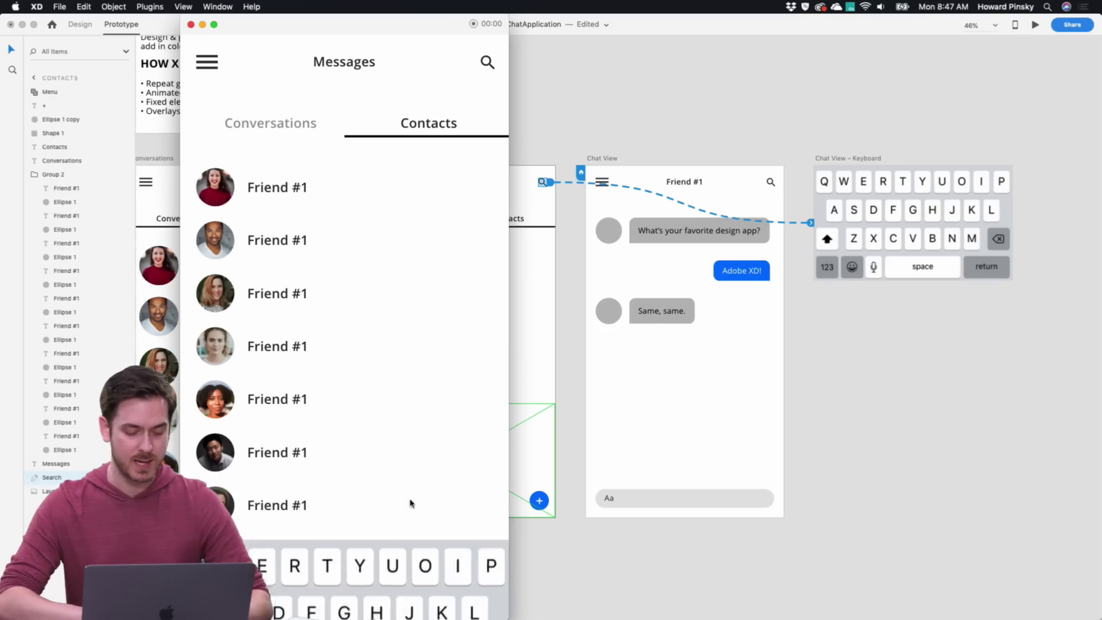
{"action": "left_click", "coordinate": [490, 65]}
{"action": "left_click", "coordinate": [666, 162]}
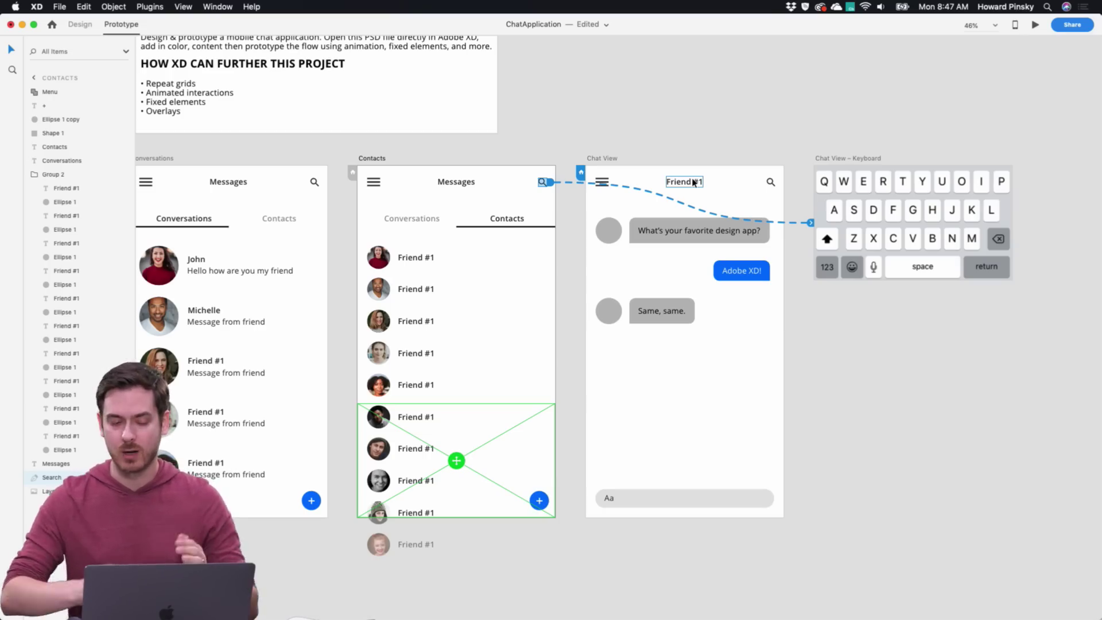
{"action": "scroll", "coordinate": [693, 183], "scroll_direction": "left", "scroll_amount": 5}
{"action": "left_click", "coordinate": [397, 134]}
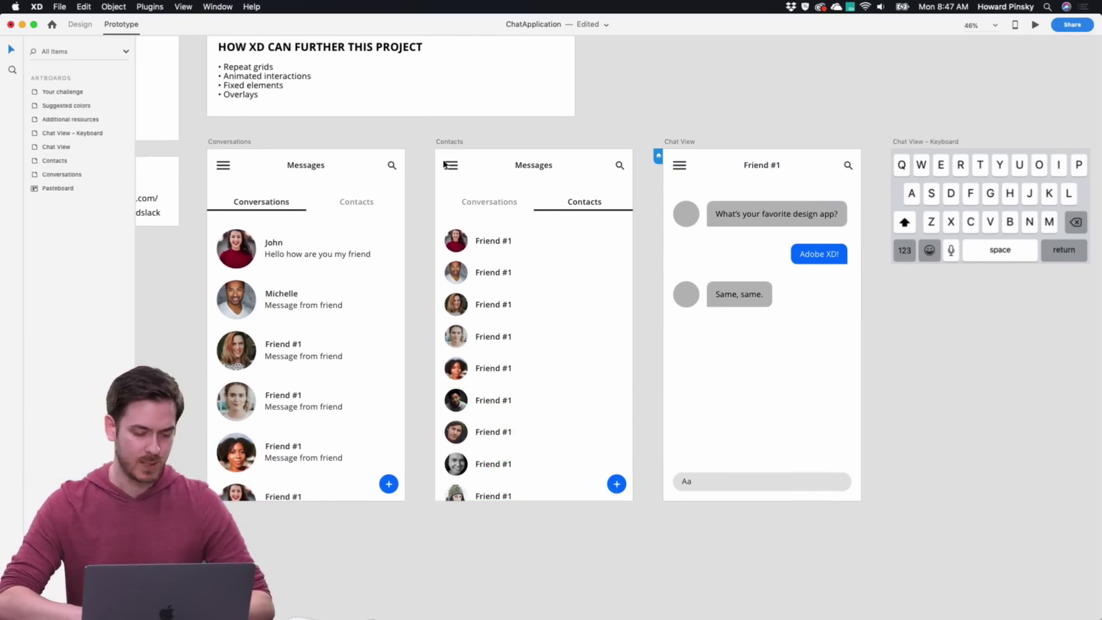
{"action": "scroll", "coordinate": [444, 164], "scroll_direction": "left", "scroll_amount": 5}
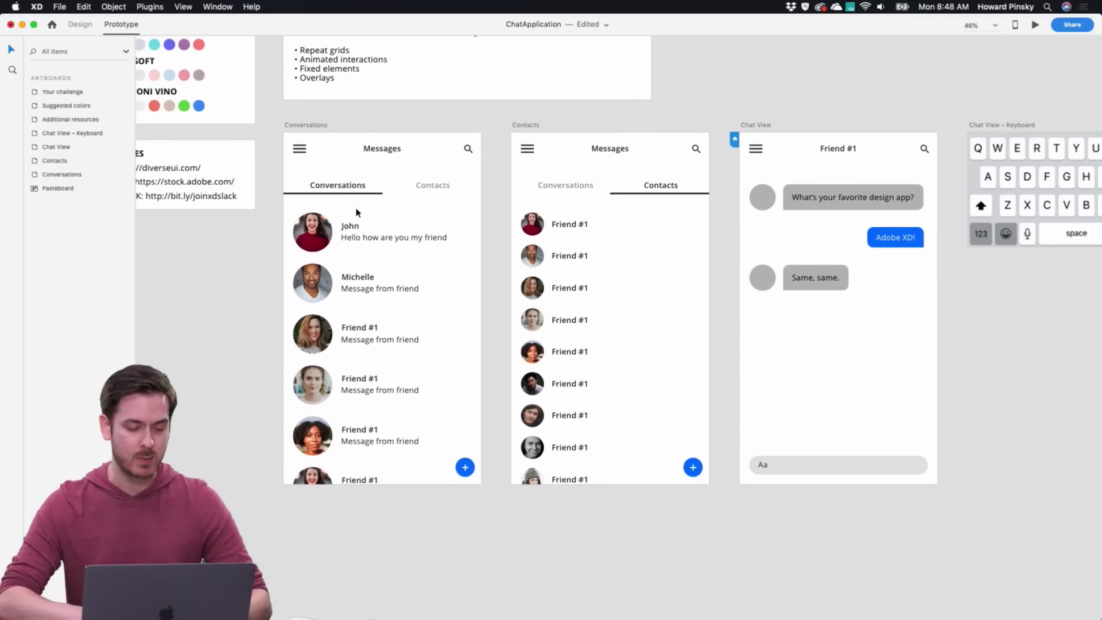
{"action": "scroll", "coordinate": [350, 190], "scroll_direction": "up", "scroll_amount": 2}
{"action": "left_click", "coordinate": [352, 192]}
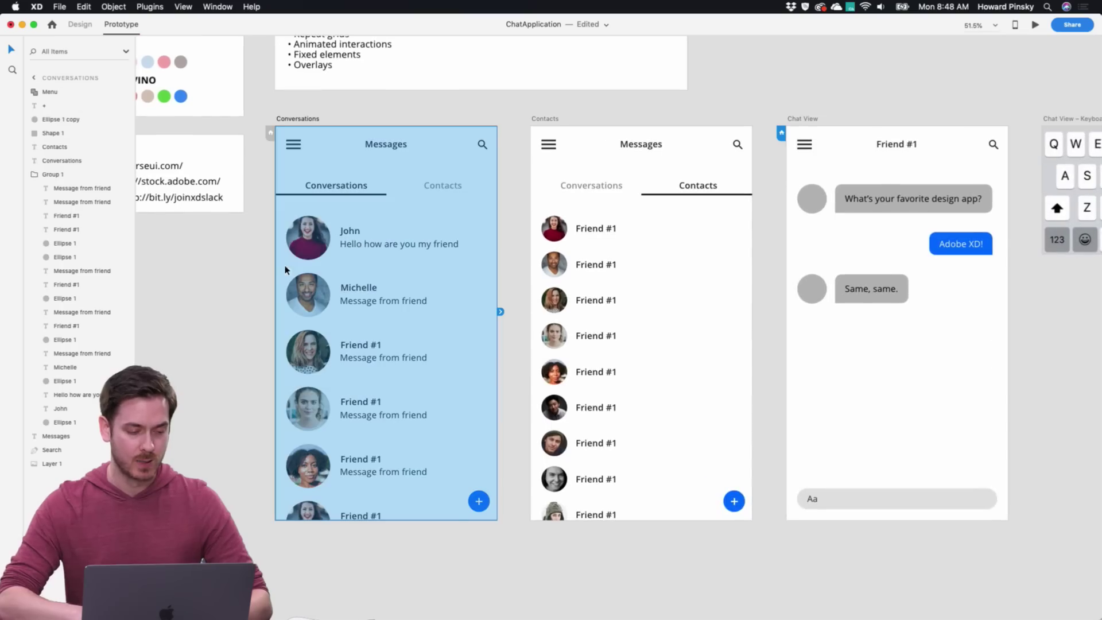
{"action": "left_click", "coordinate": [319, 239]}
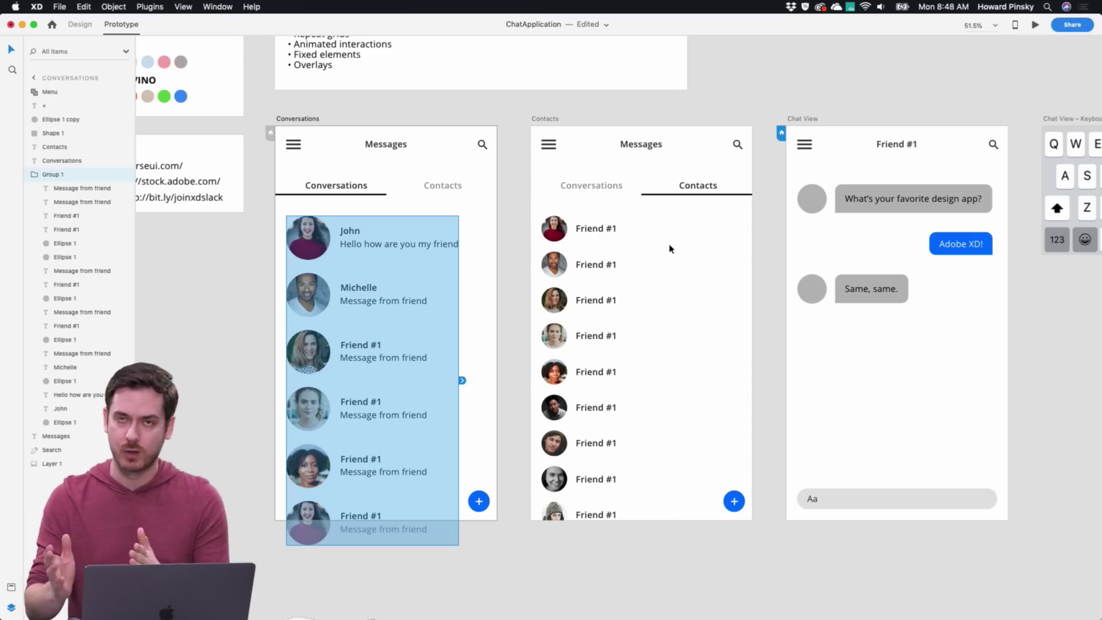
{"action": "left_click", "coordinate": [79, 24]}
{"action": "left_click", "coordinate": [302, 119]}
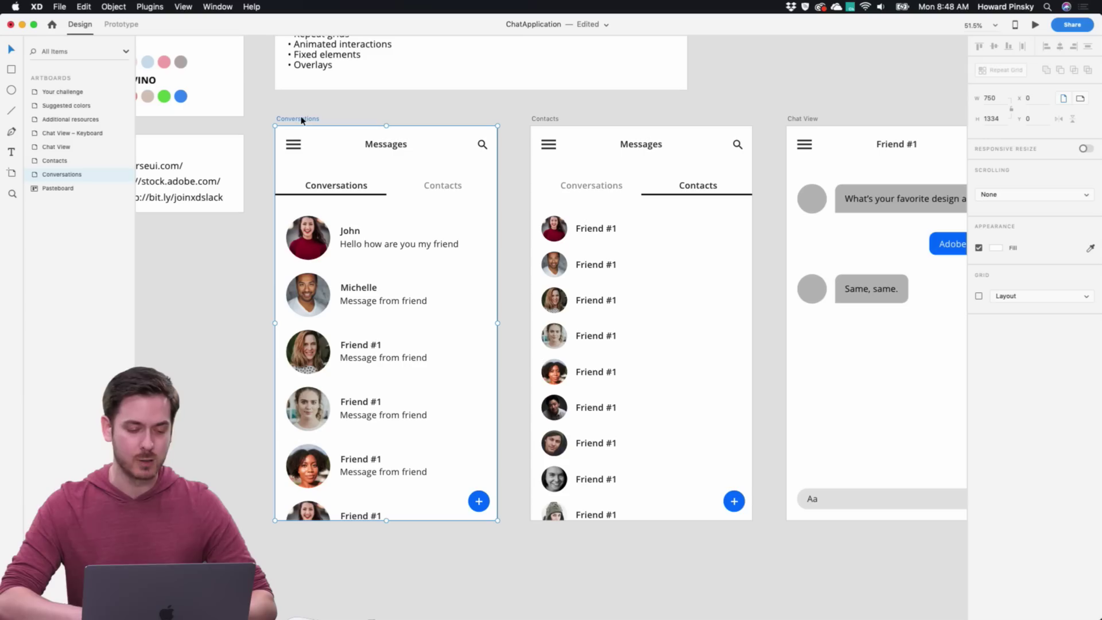
Link the Contacts tab on the Conversations artboard to the Contacts artboard as a tap-triggered Transition with Slide Right animation
{"action": "left_click", "coordinate": [120, 27]}
{"action": "left_click", "coordinate": [443, 185]}
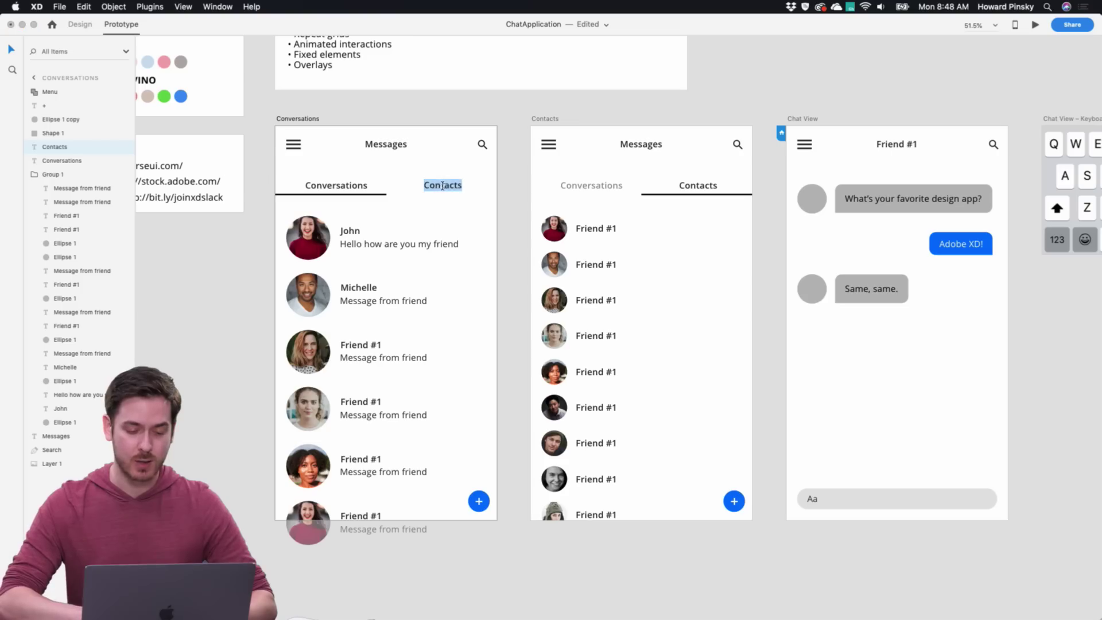
{"action": "left_click_drag", "start_coordinate": [467, 185], "coordinate": [617, 212]}
{"action": "left_click", "coordinate": [515, 365]}
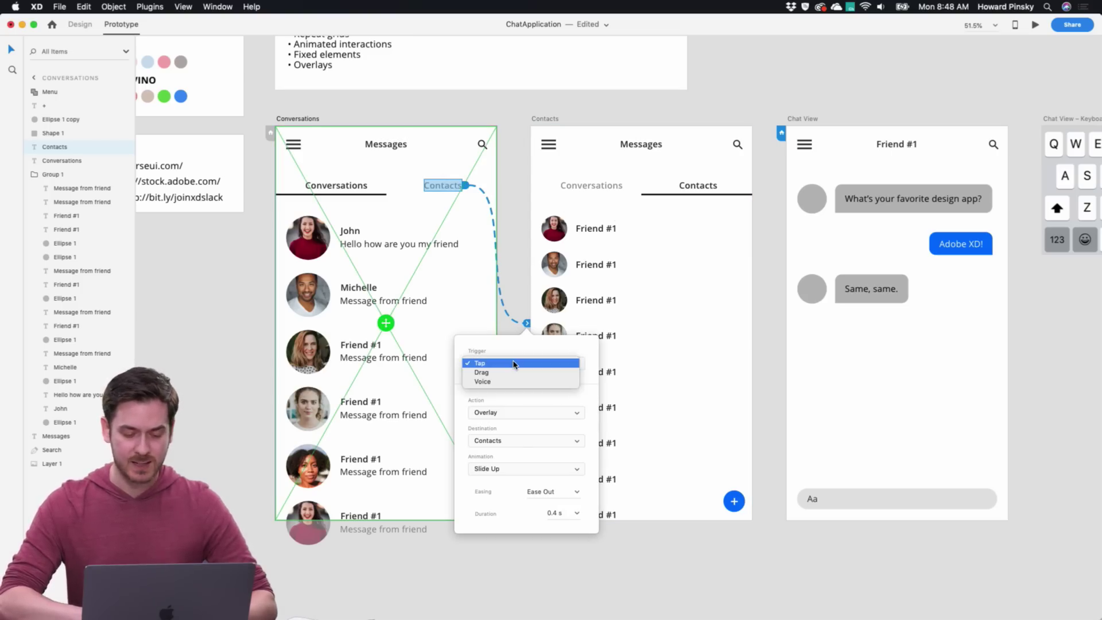
{"action": "left_click", "coordinate": [514, 362]}
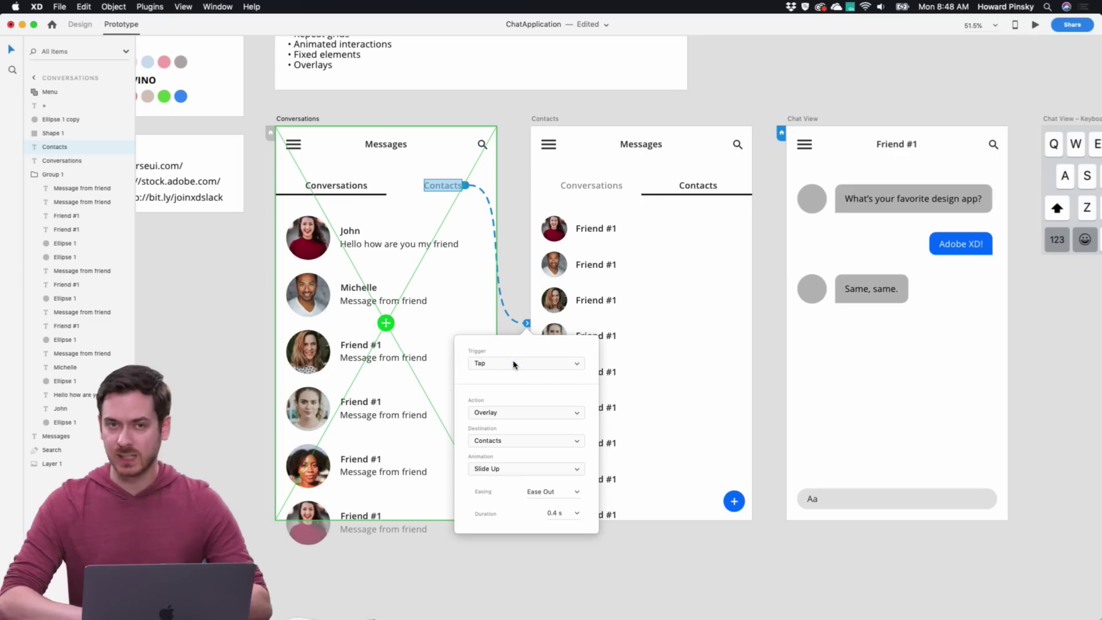
{"action": "left_click", "coordinate": [517, 411]}
{"action": "left_click", "coordinate": [516, 395]}
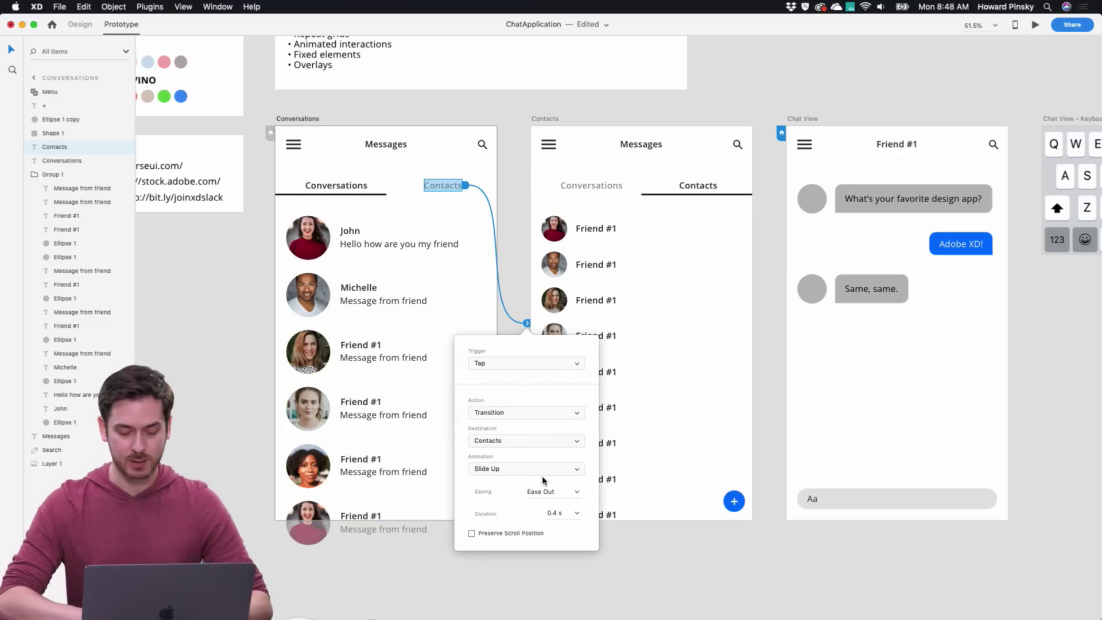
{"action": "left_click", "coordinate": [575, 471]}
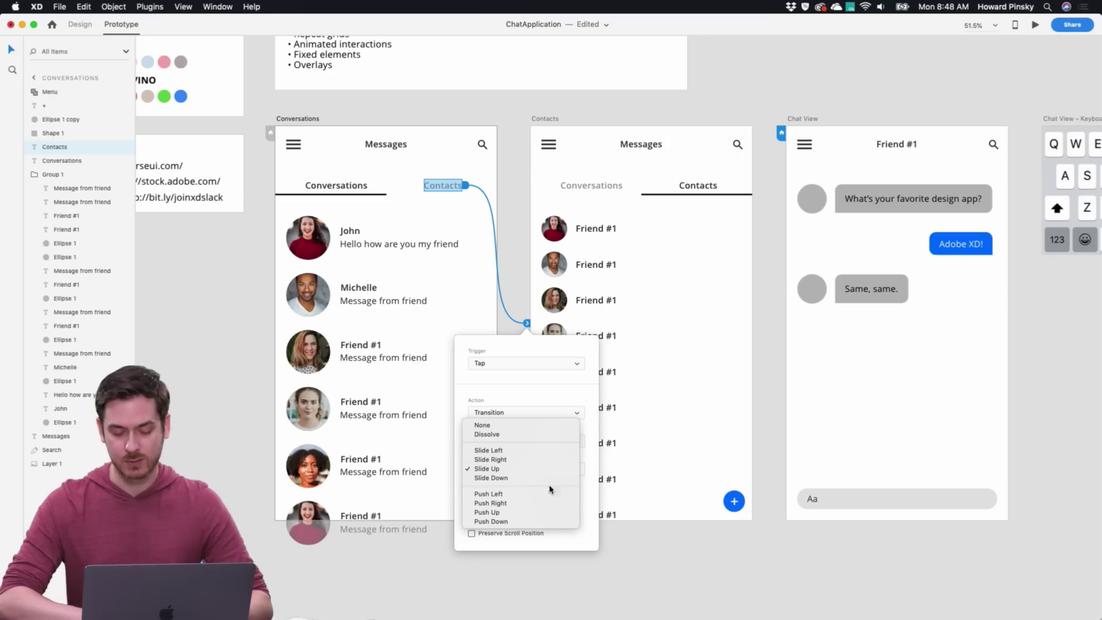
{"action": "left_click", "coordinate": [554, 459]}
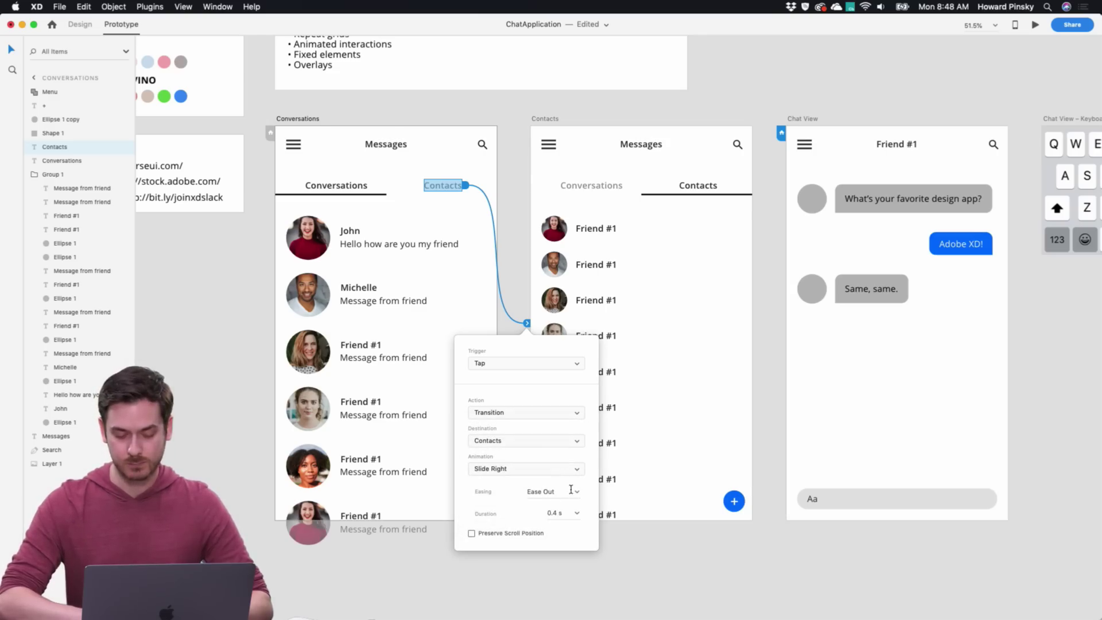
Preview the Conversations prototype, test the slide transition from its Contacts tab, and return to the artboards
{"action": "left_click", "coordinate": [1036, 24]}
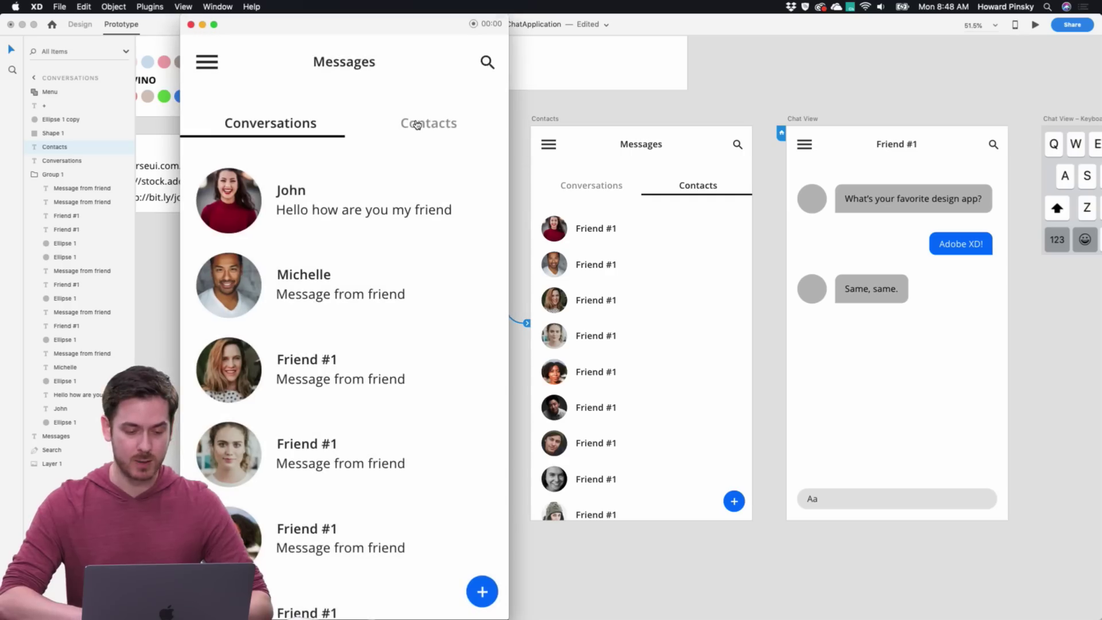
{"action": "left_click", "coordinate": [417, 125]}
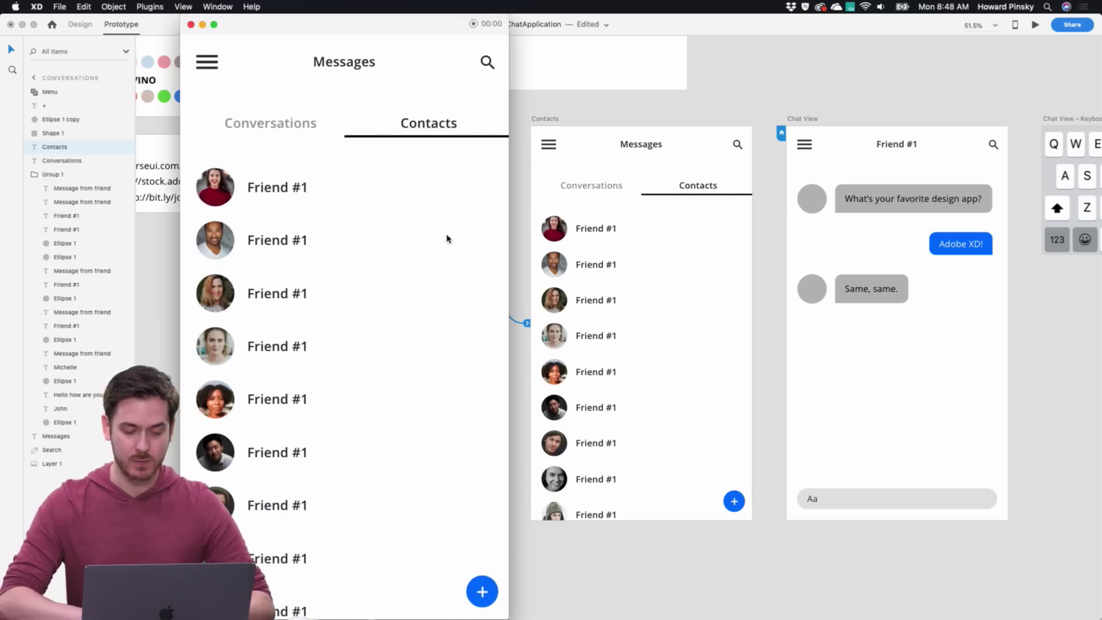
{"action": "left_click", "coordinate": [540, 351]}
Change the Contacts tab's transition animation to Push Left and test it in the prototype preview
{"action": "left_click", "coordinate": [527, 325]}
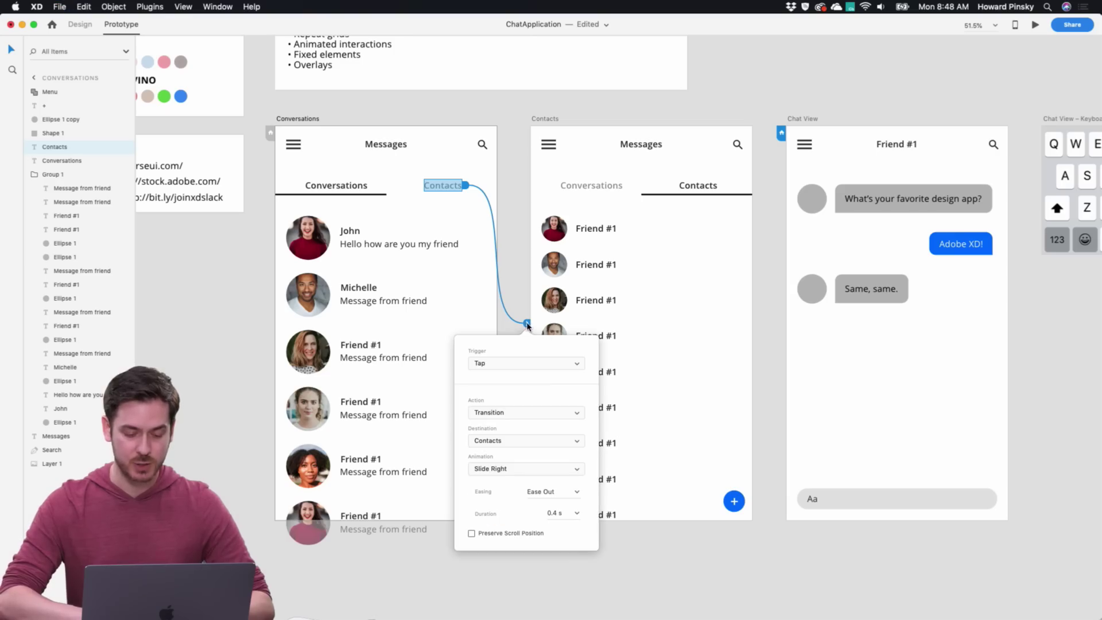
{"action": "left_click", "coordinate": [576, 469]}
{"action": "left_click", "coordinate": [536, 505]}
{"action": "left_click", "coordinate": [1036, 25]}
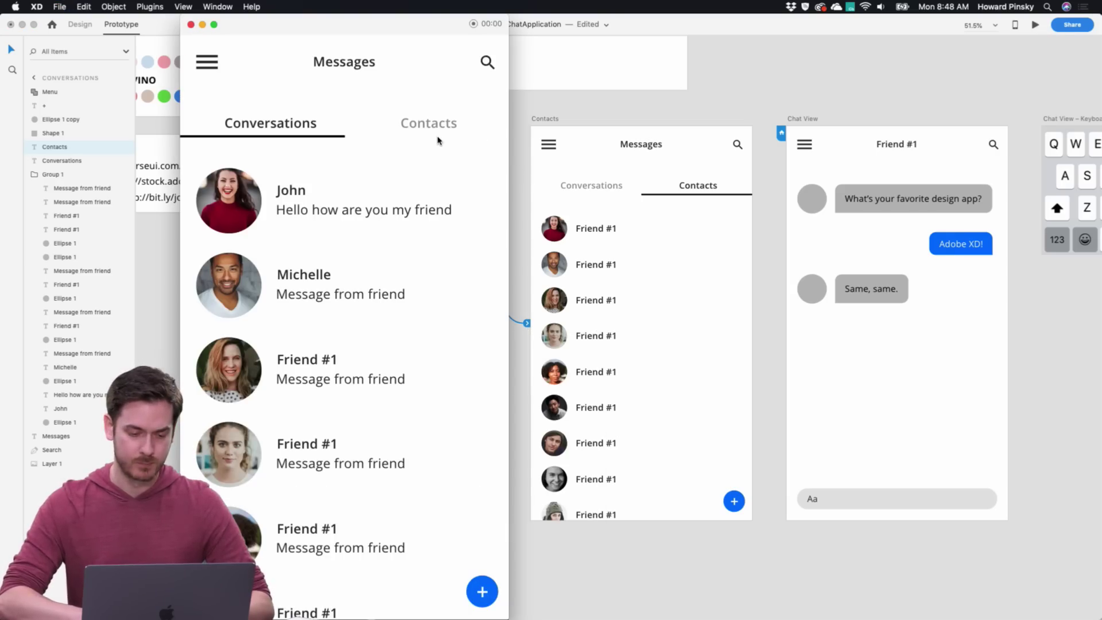
{"action": "left_click", "coordinate": [437, 135]}
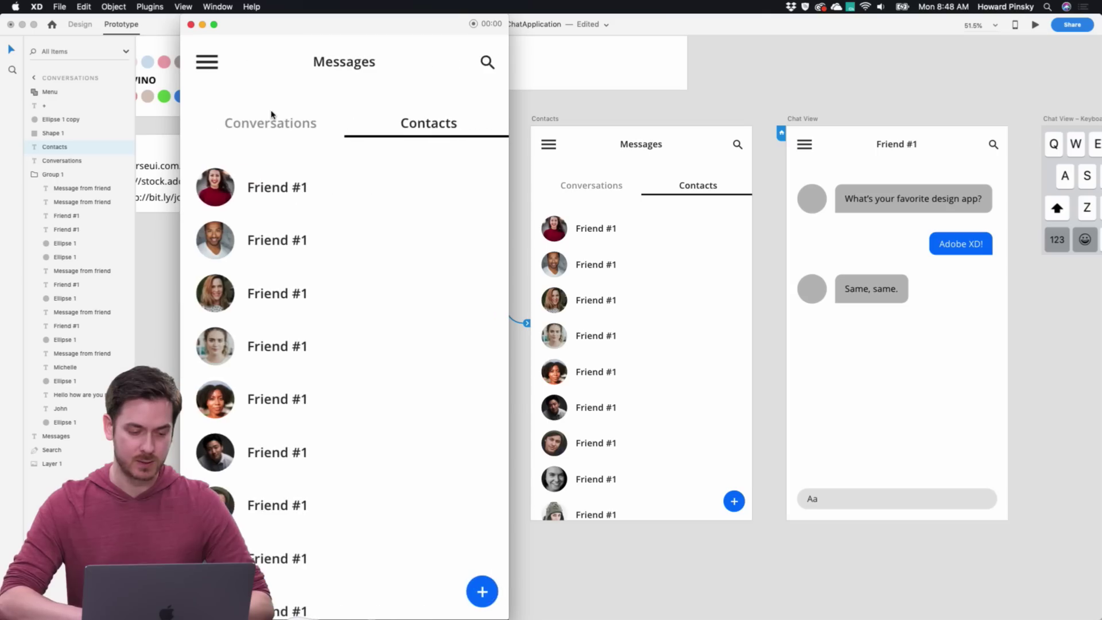
Link the Conversations tab on the Contacts artboard back to the Conversations artboard as a tap-triggered Push Left transition
{"action": "left_click", "coordinate": [590, 185]}
{"action": "left_click", "coordinate": [589, 186]}
{"action": "left_click_drag", "start_coordinate": [628, 185], "coordinate": [322, 299]}
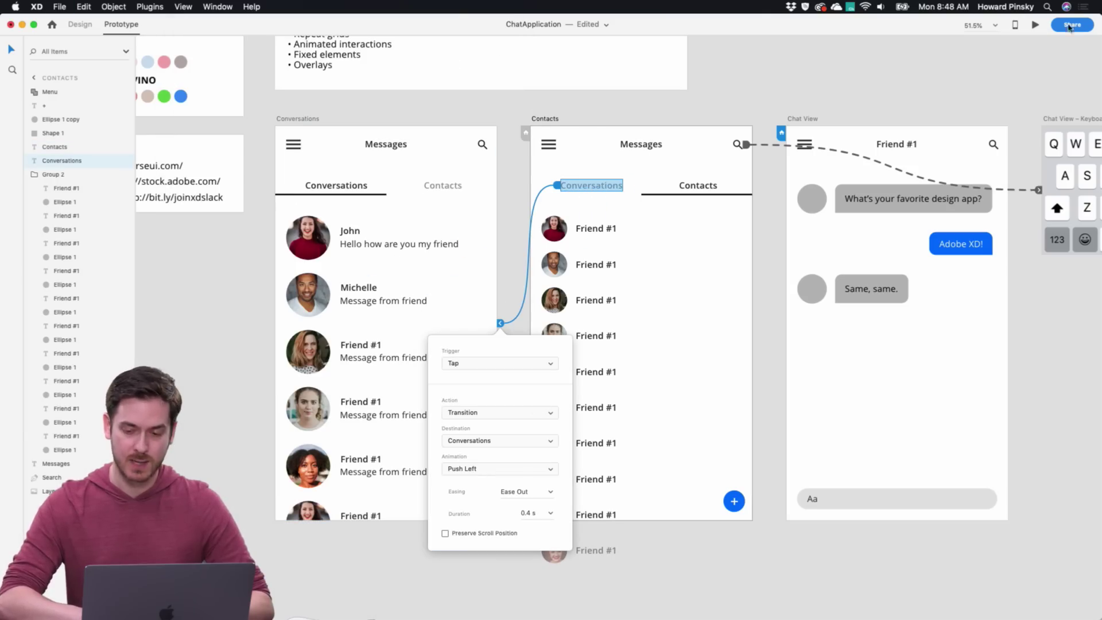
Preview the prototype, test switching to Conversations and back to Contacts, and return to the artboards
{"action": "left_click", "coordinate": [1035, 25]}
{"action": "left_click", "coordinate": [267, 124]}
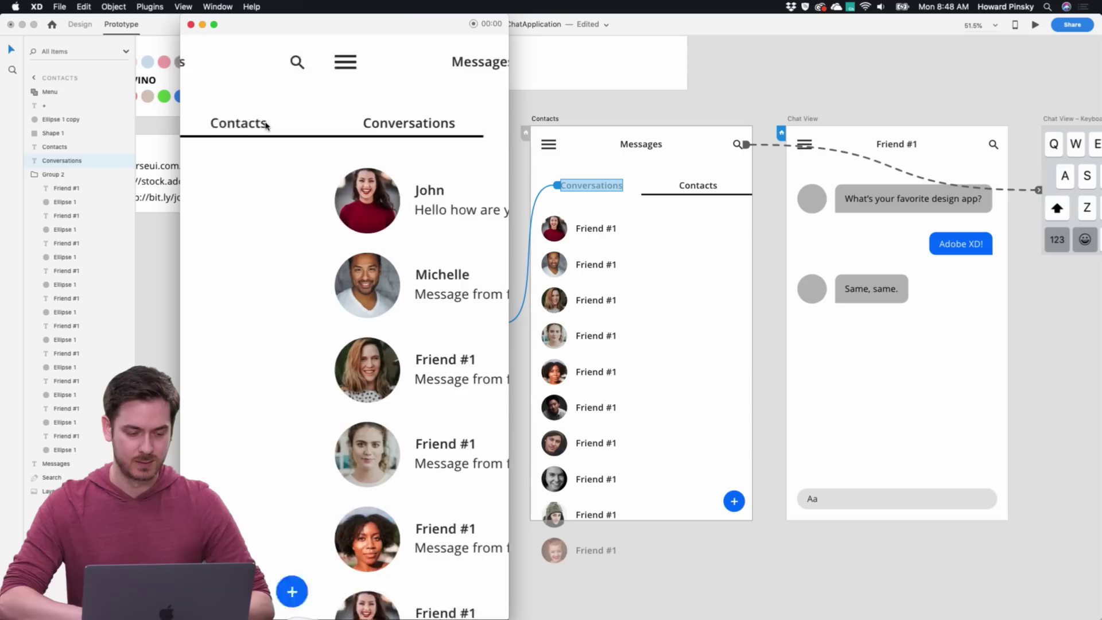
{"action": "left_click", "coordinate": [416, 130]}
{"action": "left_click", "coordinate": [528, 270]}
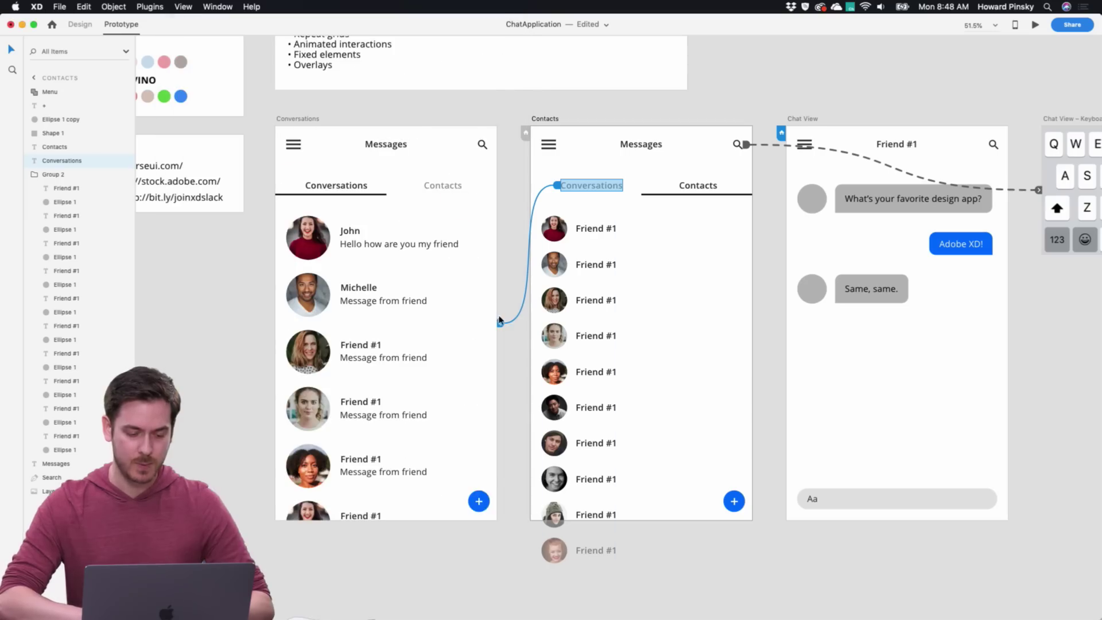
Set the animation of the Conversations tab's transition on the Contacts artboard to Push Right
{"action": "left_click", "coordinate": [500, 322]}
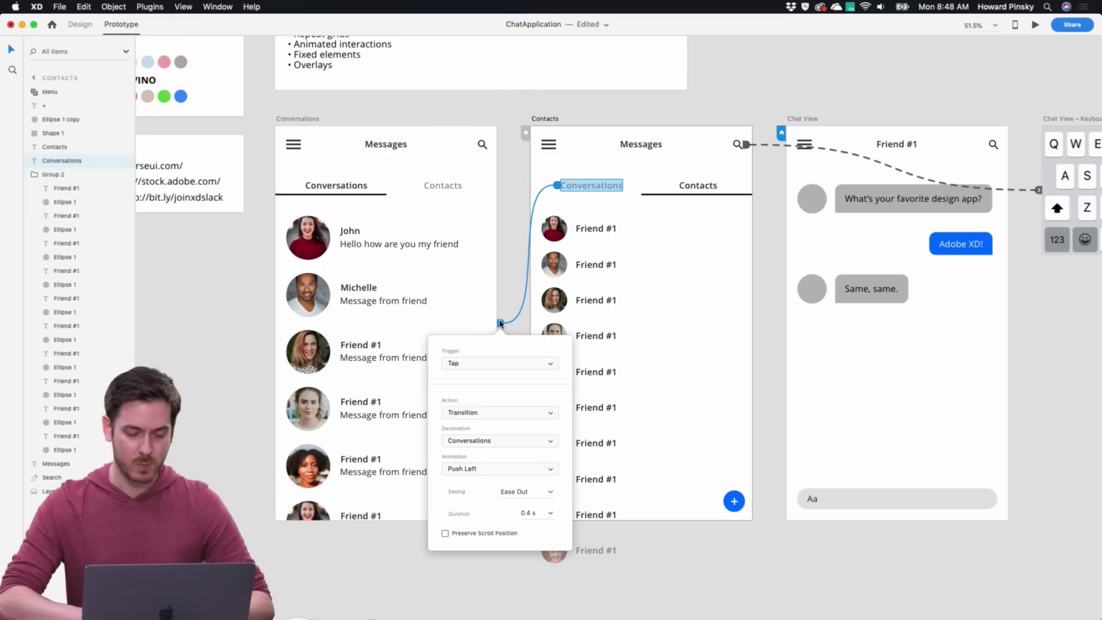
{"action": "left_click", "coordinate": [553, 472]}
{"action": "left_click", "coordinate": [504, 480]}
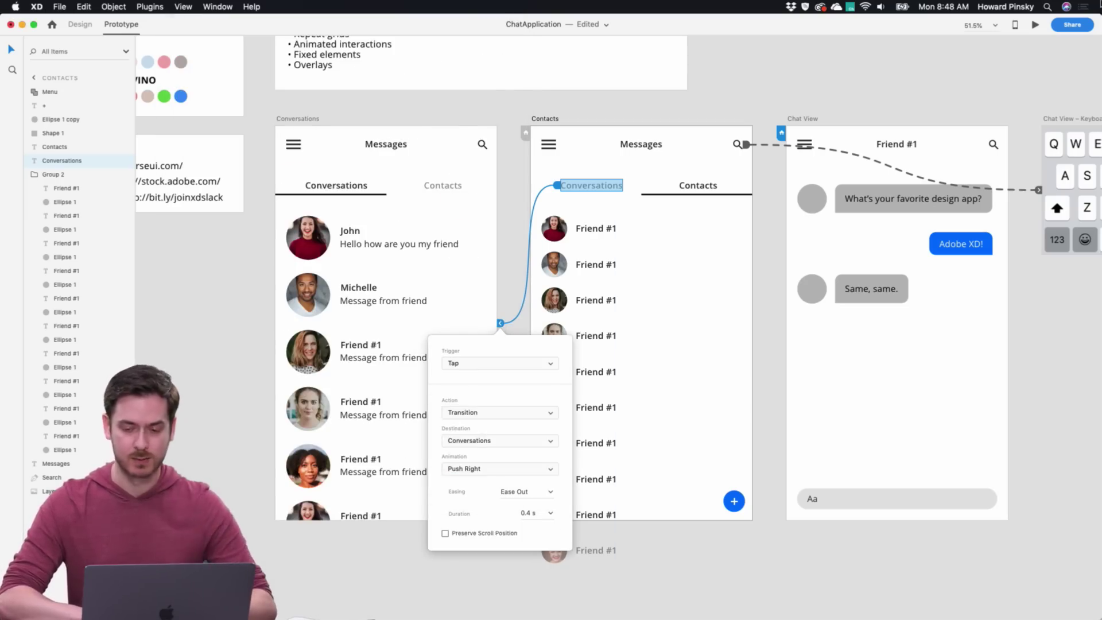
Preview the Contacts prototype, switch repeatedly between the Conversations and Contacts tabs to test both push transitions, and close the preview
{"action": "left_click", "coordinate": [1034, 24]}
{"action": "left_click", "coordinate": [277, 124]}
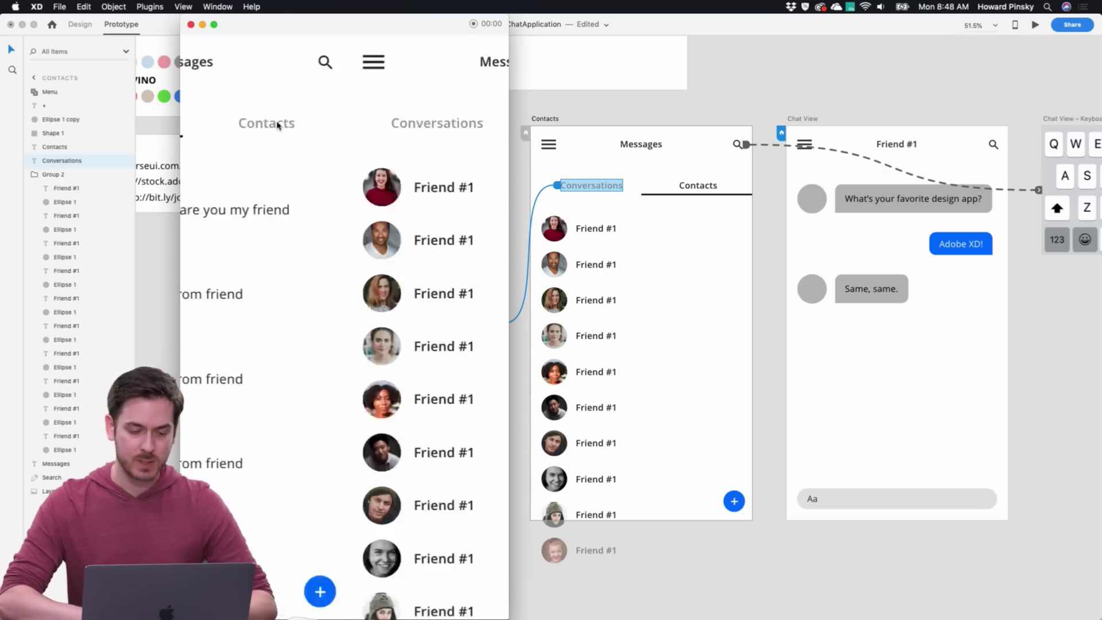
{"action": "left_click", "coordinate": [448, 124]}
{"action": "left_click", "coordinate": [291, 122]}
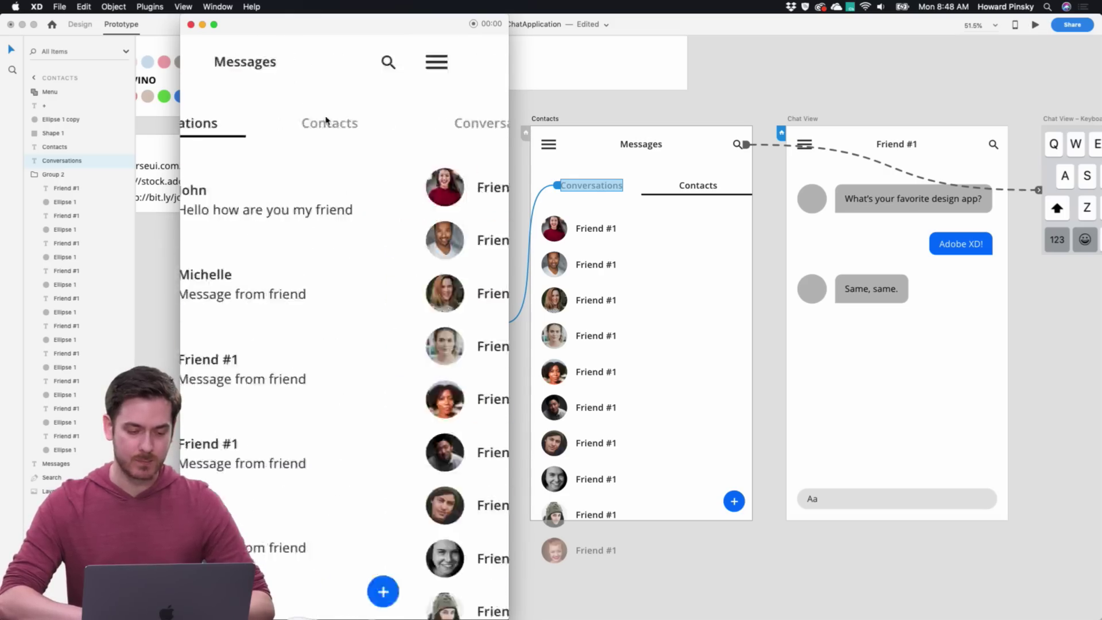
{"action": "left_click", "coordinate": [448, 121]}
{"action": "left_click", "coordinate": [286, 124]}
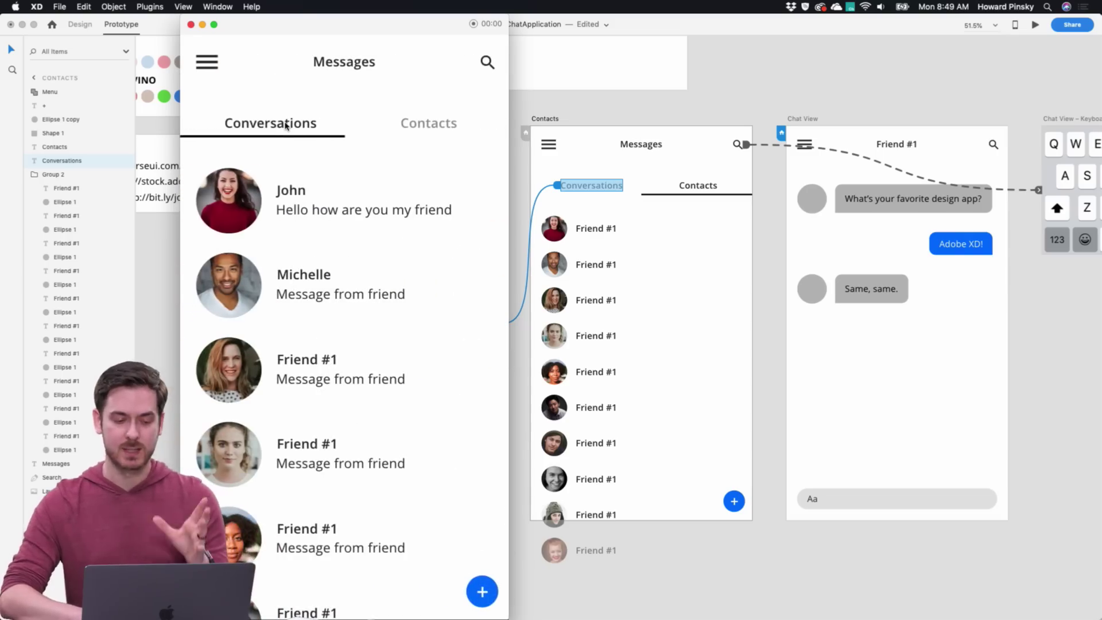
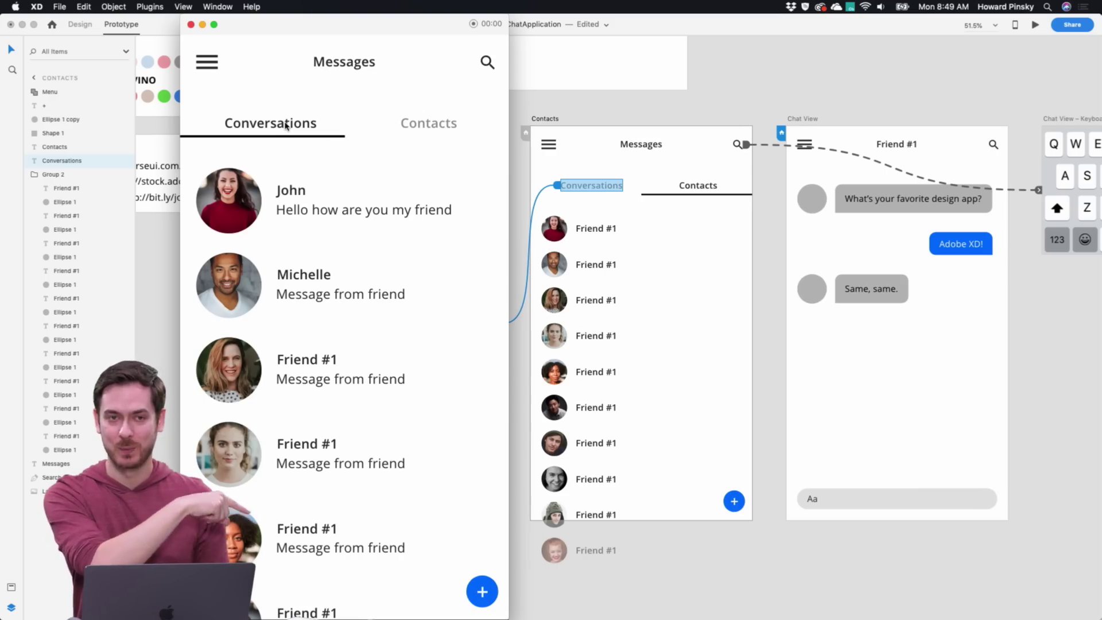
{"action": "left_click", "coordinate": [438, 123]}
{"action": "left_click", "coordinate": [264, 121]}
{"action": "left_click", "coordinate": [441, 120]}
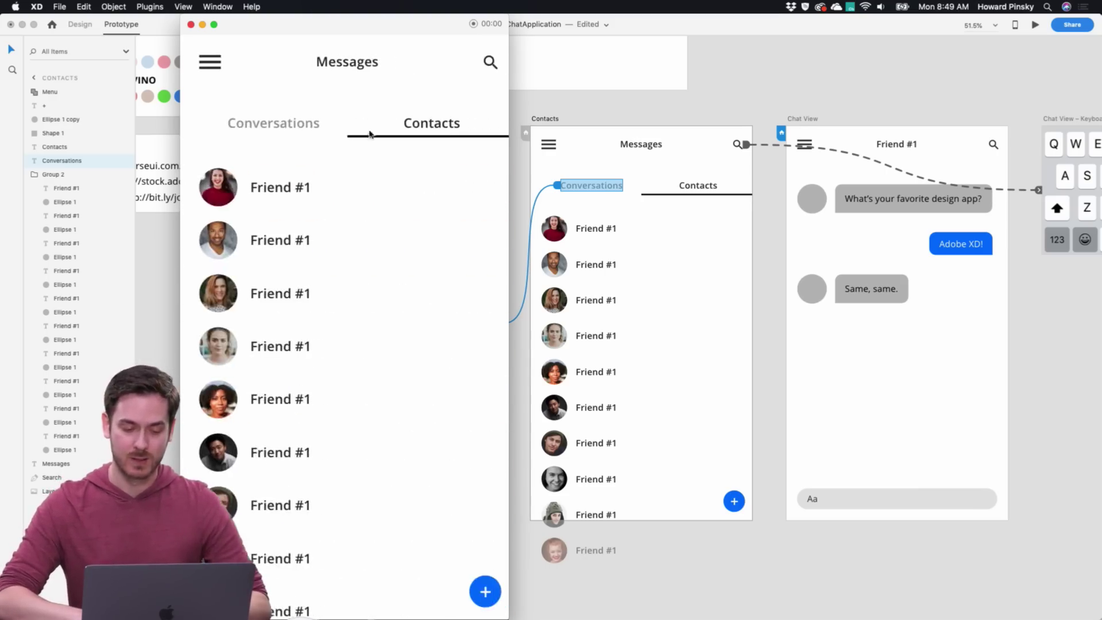
{"action": "left_click", "coordinate": [272, 127]}
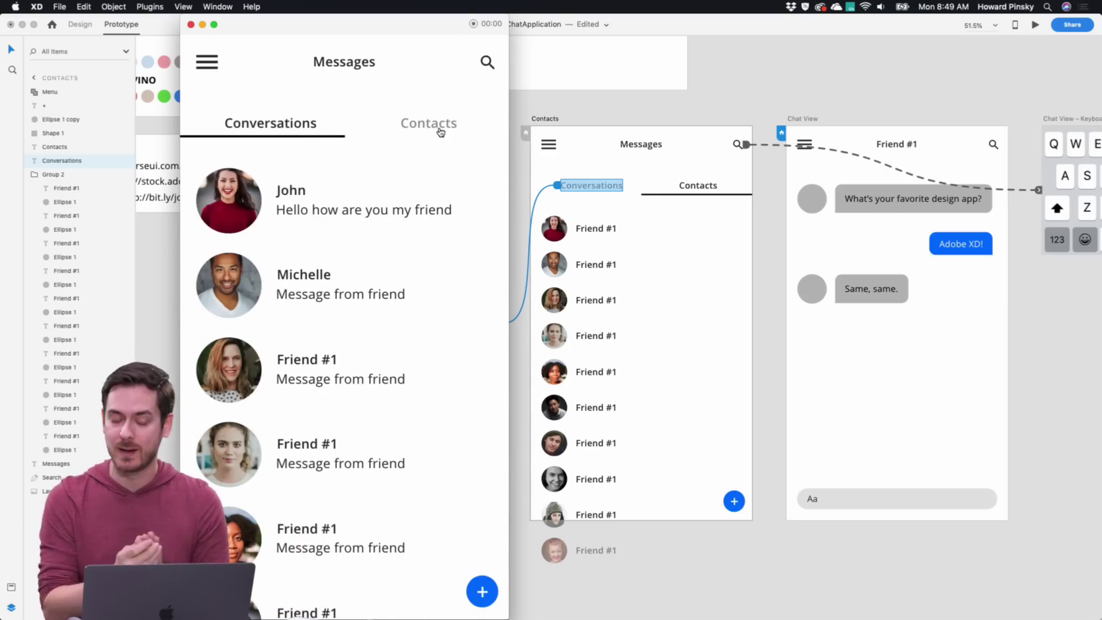
{"action": "left_click", "coordinate": [440, 132]}
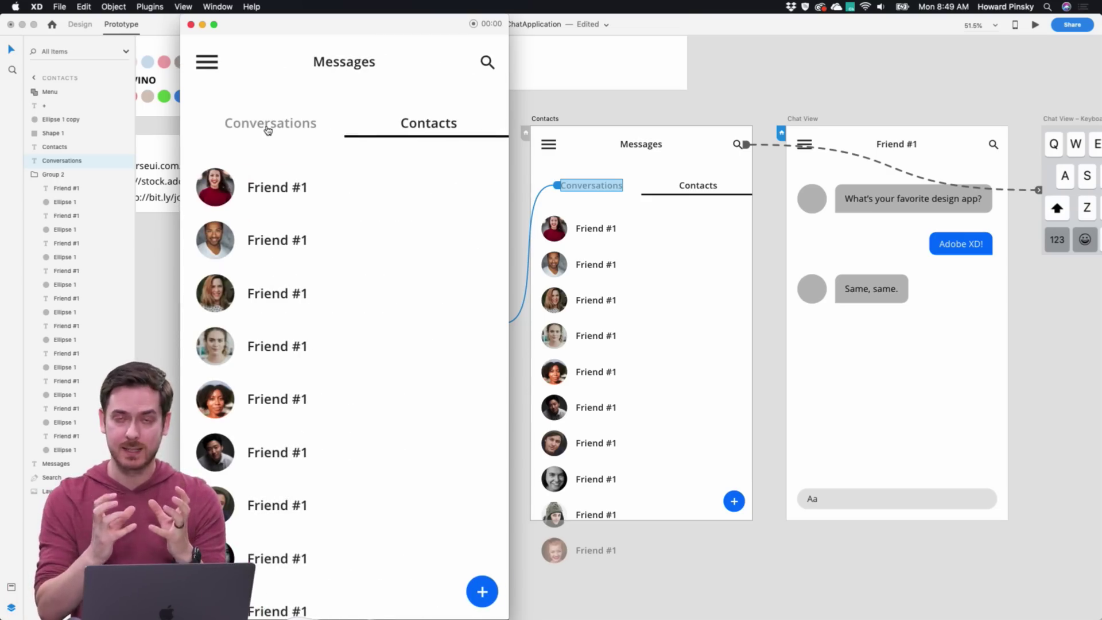
{"action": "left_click", "coordinate": [267, 130]}
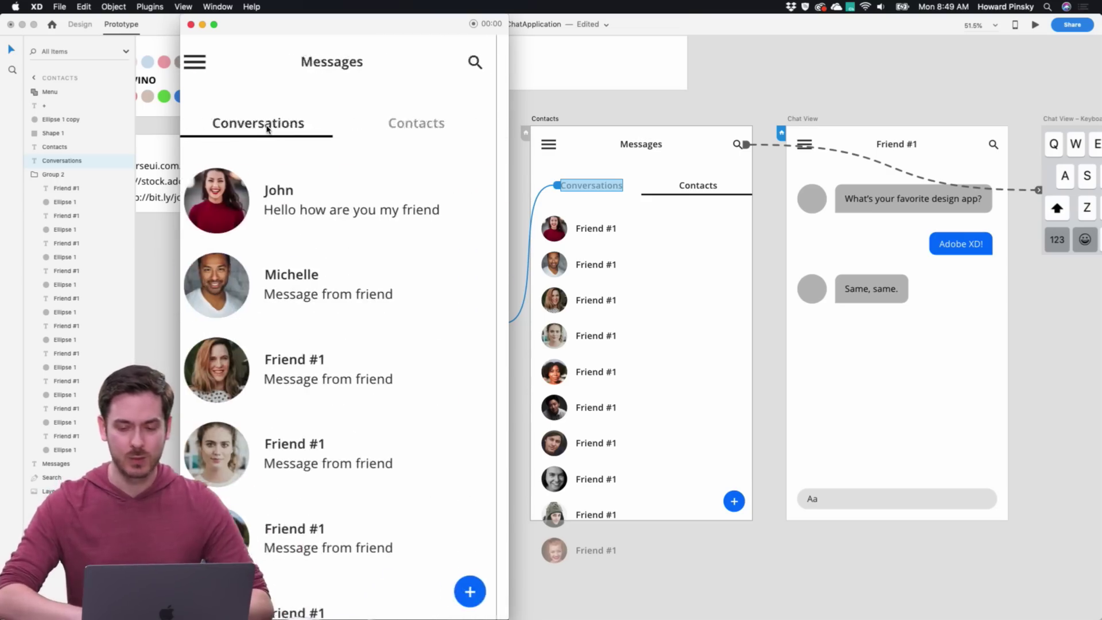
{"action": "key", "text": "super+w"}
Remove both tab transition links between the Conversations and Contacts artboards
{"action": "scroll", "coordinate": [477, 278], "scroll_direction": "down", "scroll_amount": 2}
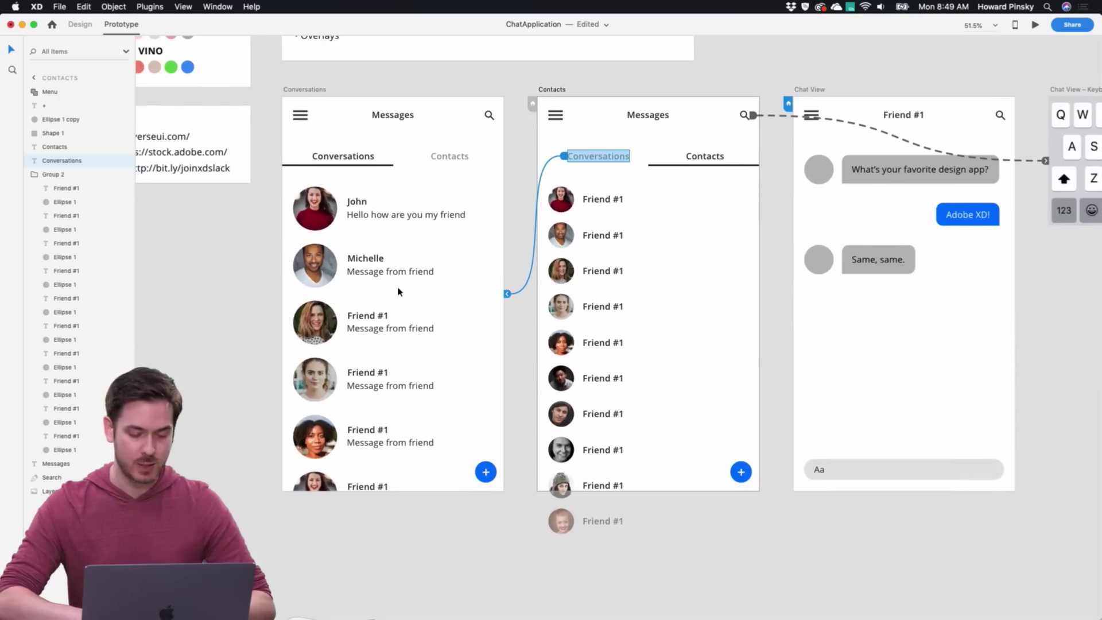
{"action": "left_click_drag", "start_coordinate": [505, 295], "coordinate": [327, 54]}
{"action": "left_click", "coordinate": [301, 92]}
{"action": "left_click_drag", "start_coordinate": [532, 294], "coordinate": [498, 267]}
In Design mode, rename the message list group on the Conversations artboard as Conversations
{"action": "scroll", "coordinate": [541, 357], "scroll_direction": "up", "scroll_amount": 2}
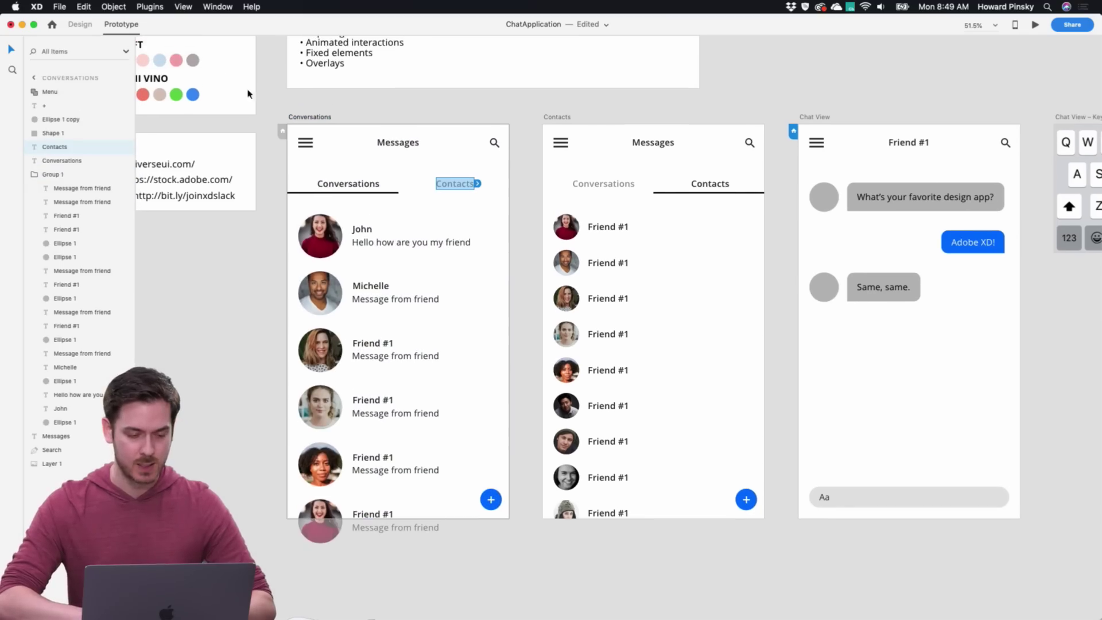
{"action": "left_click", "coordinate": [303, 118]}
{"action": "left_click", "coordinate": [75, 26]}
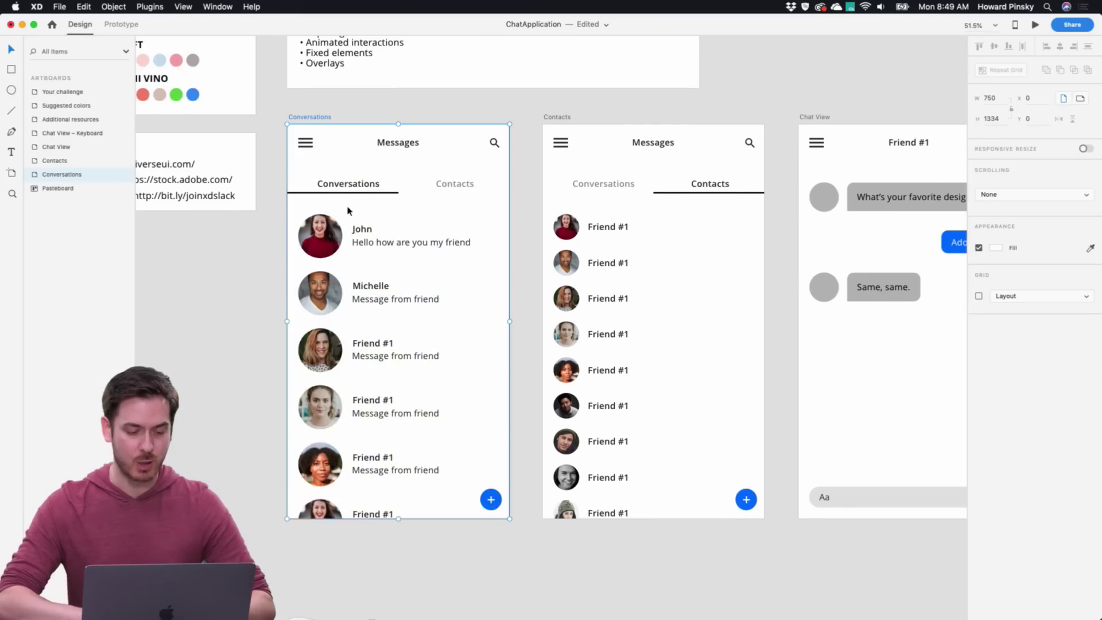
{"action": "left_click", "coordinate": [326, 233]}
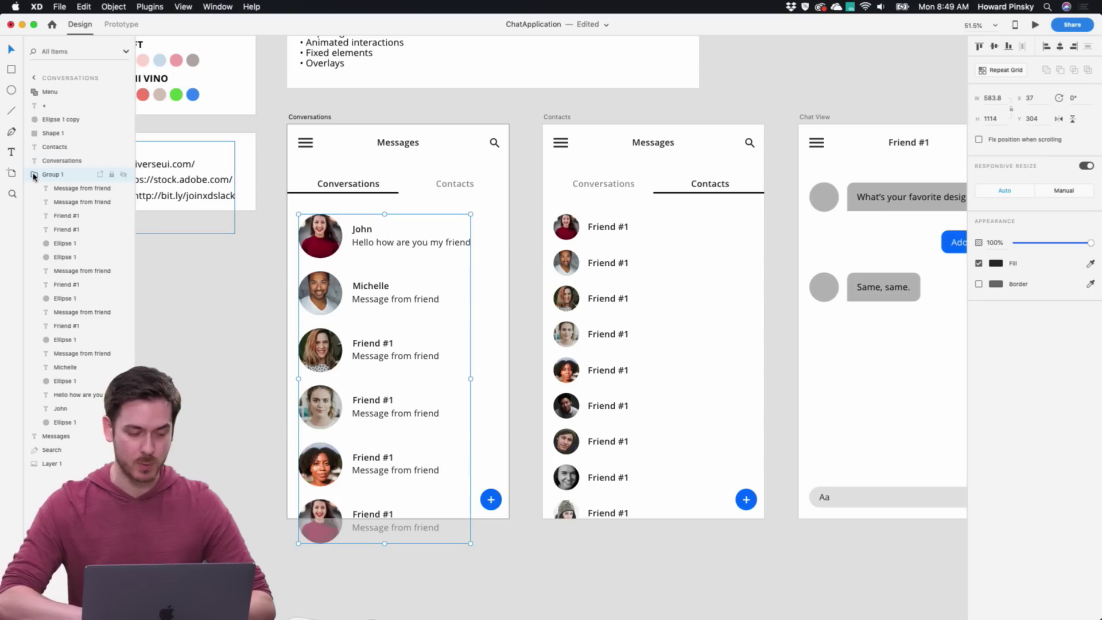
{"action": "left_click", "coordinate": [57, 179]}
{"action": "double_click", "coordinate": [55, 174]}
{"action": "type", "text": "c"}
{"action": "type", "text": "onversations"}
{"action": "key", "text": "Return"}
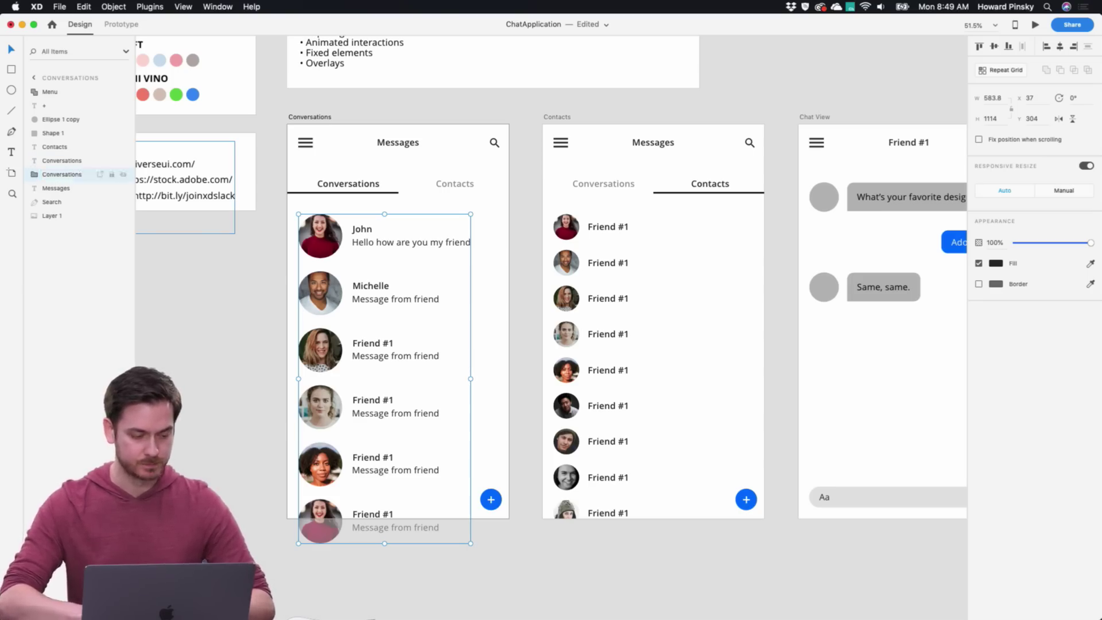
Rename the contact list group on the Contacts artboard as Friends
{"action": "left_click", "coordinate": [569, 234]}
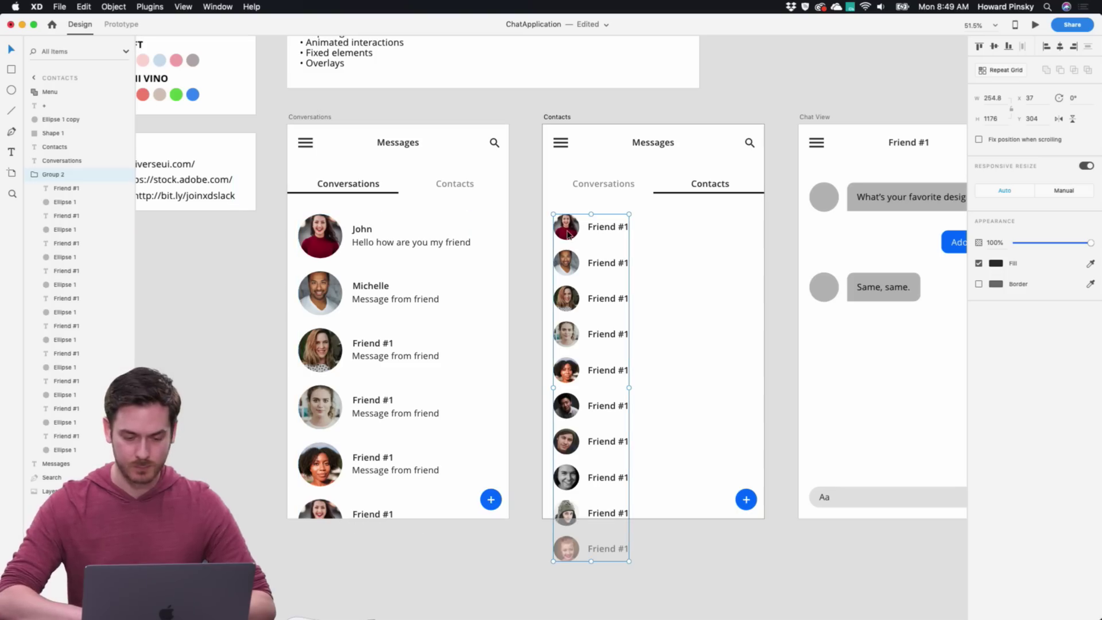
{"action": "double_click", "coordinate": [51, 175]}
{"action": "type", "text": "Fri"}
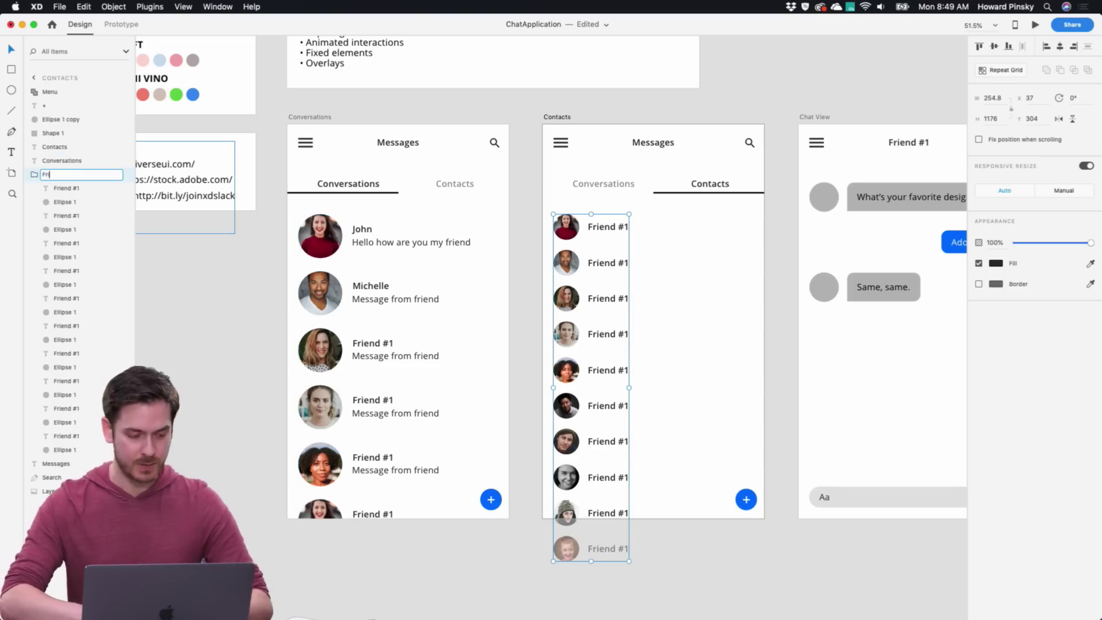
{"action": "type", "text": "ends"}
{"action": "key", "text": "Return"}
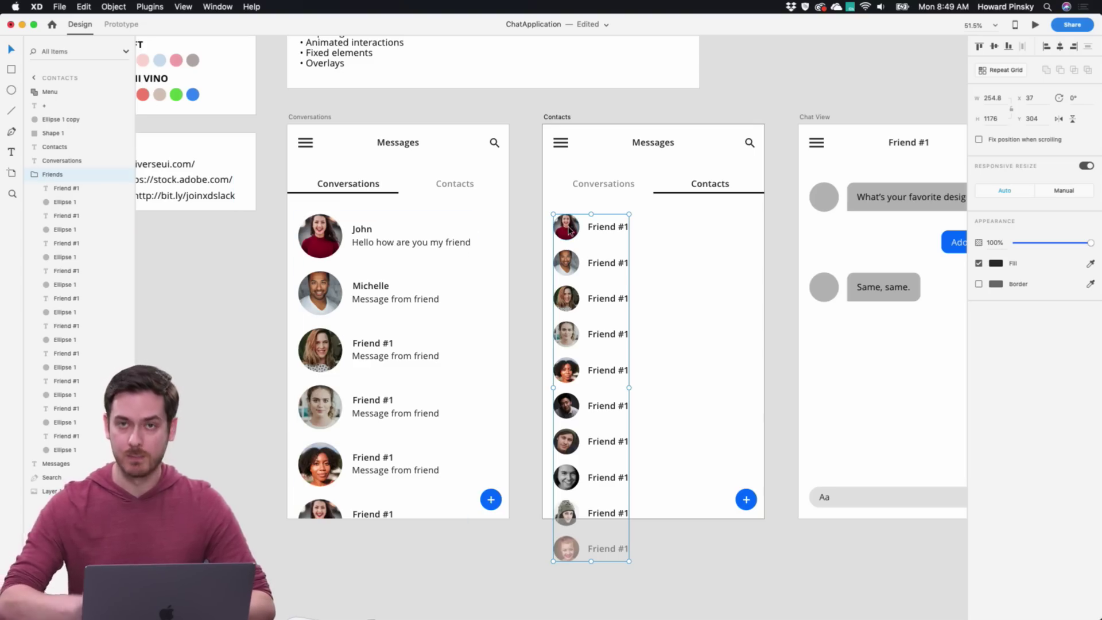
{"action": "left_click", "coordinate": [453, 203]}
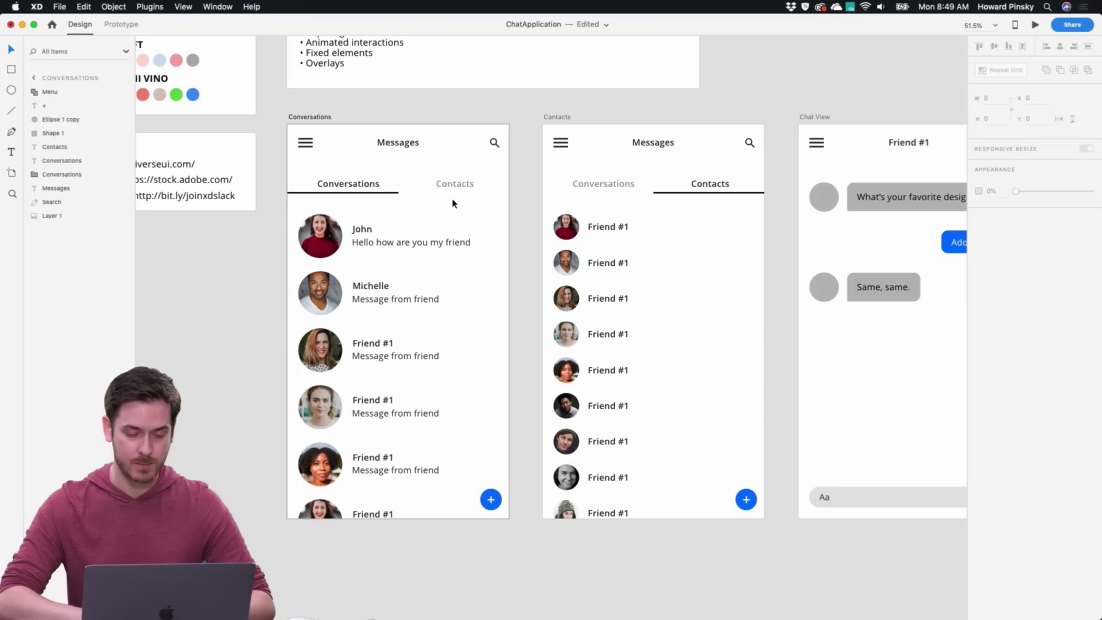
{"action": "left_click", "coordinate": [305, 115]}
{"action": "key", "text": "super+v"}
{"action": "left_click_drag", "start_coordinate": [313, 231], "coordinate": [521, 225]}
{"action": "key", "text": "super+z"}
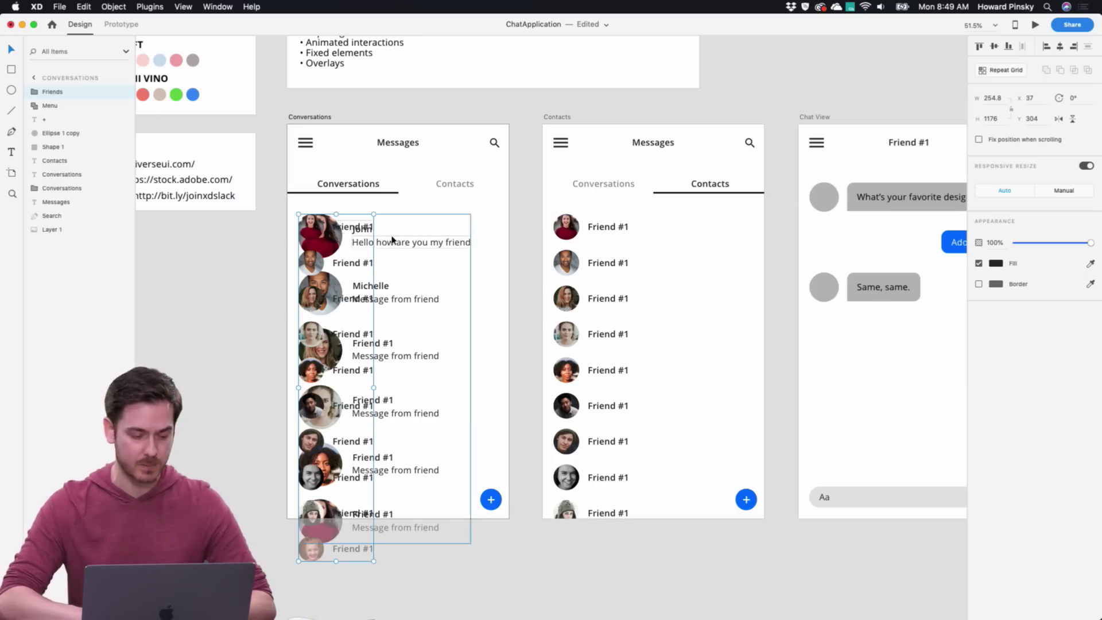
{"action": "key", "text": "Delete"}
Group all elements on the Conversations artboard and name the group Con
{"action": "left_click", "coordinate": [55, 175]}
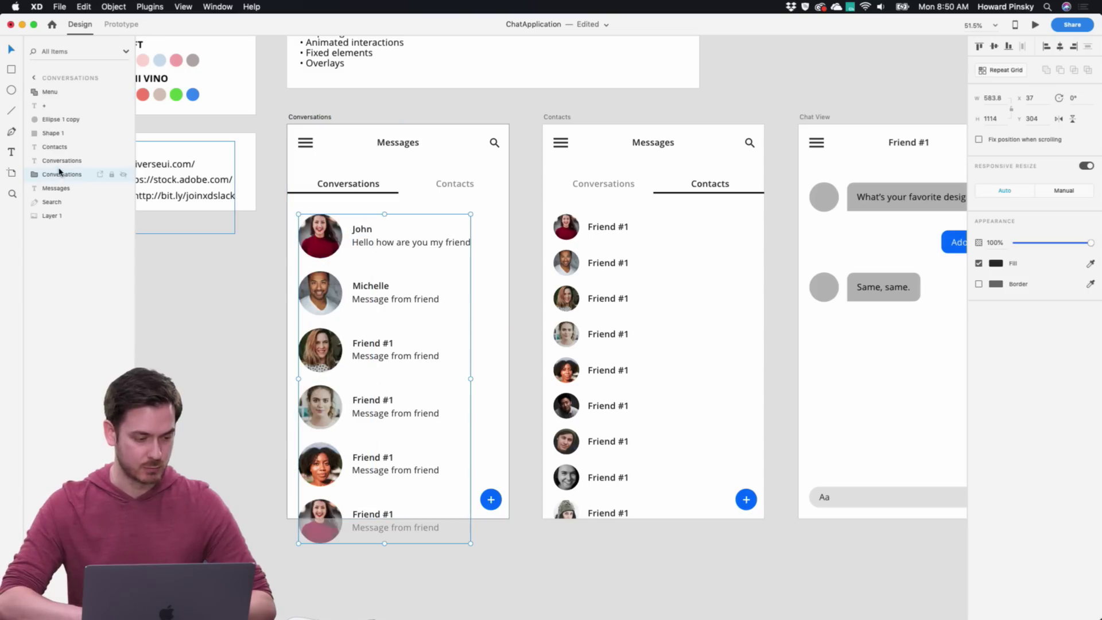
{"action": "left_click", "coordinate": [58, 92]}
{"action": "left_click", "coordinate": [53, 216], "text": "shift"}
{"action": "key", "text": "super+g"}
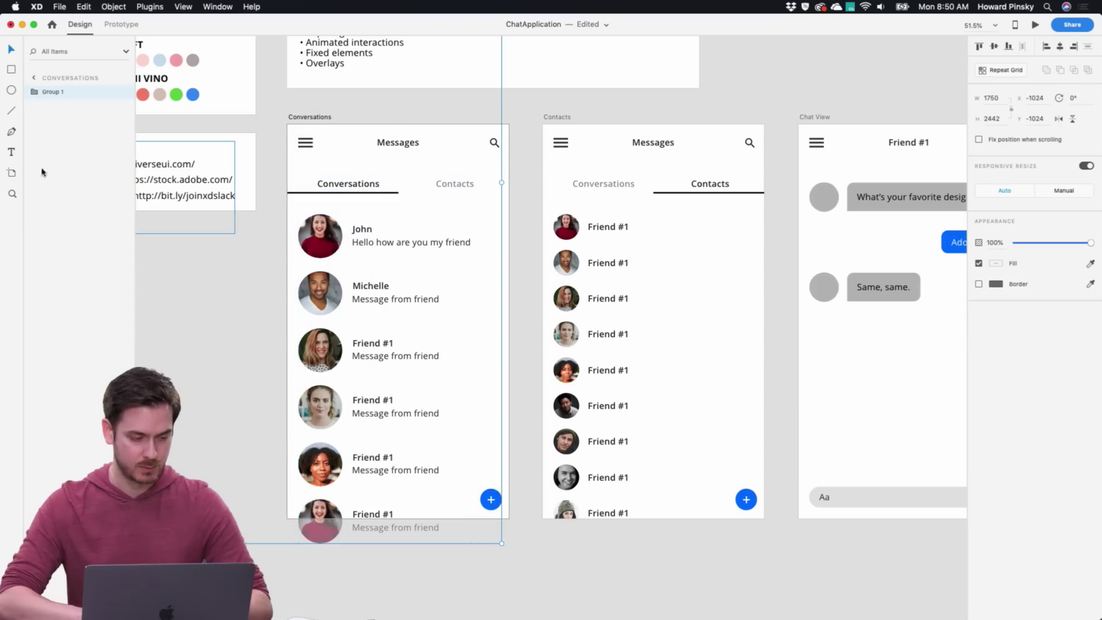
{"action": "left_click", "coordinate": [47, 95]}
{"action": "double_click", "coordinate": [55, 92]}
{"action": "type", "text": "Con"}
{"action": "key", "text": "Return"}
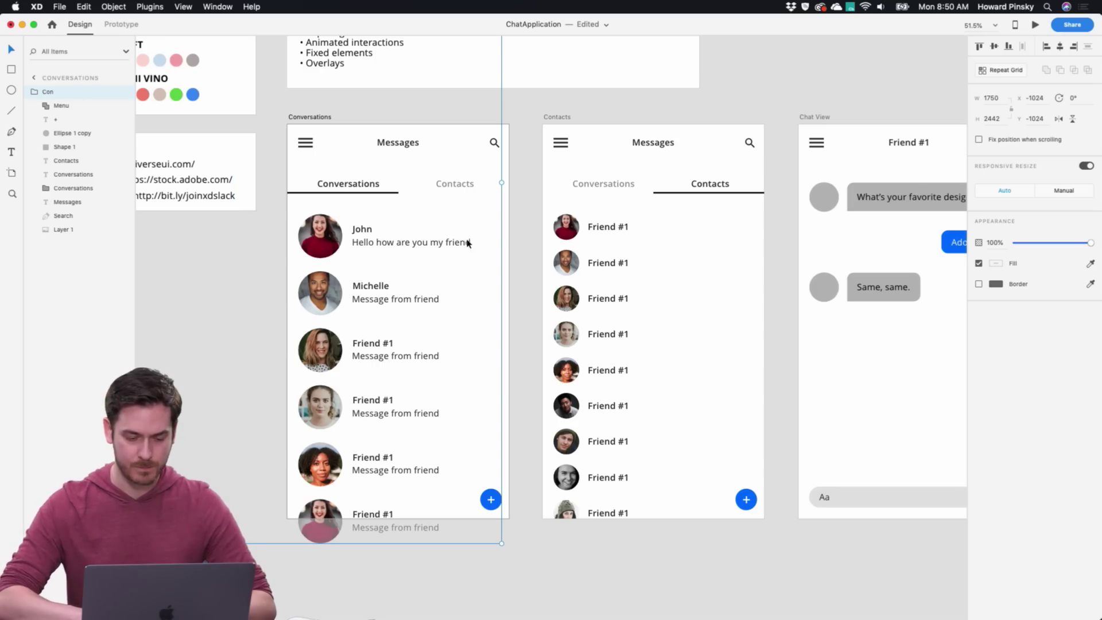
Paste a copy of the Friends list into the Conversations artboard's Con group and place it just beyond the artboard's right edge, at X 750
{"action": "key", "text": "super+v"}
{"action": "left_click_drag", "start_coordinate": [319, 232], "coordinate": [526, 247]}
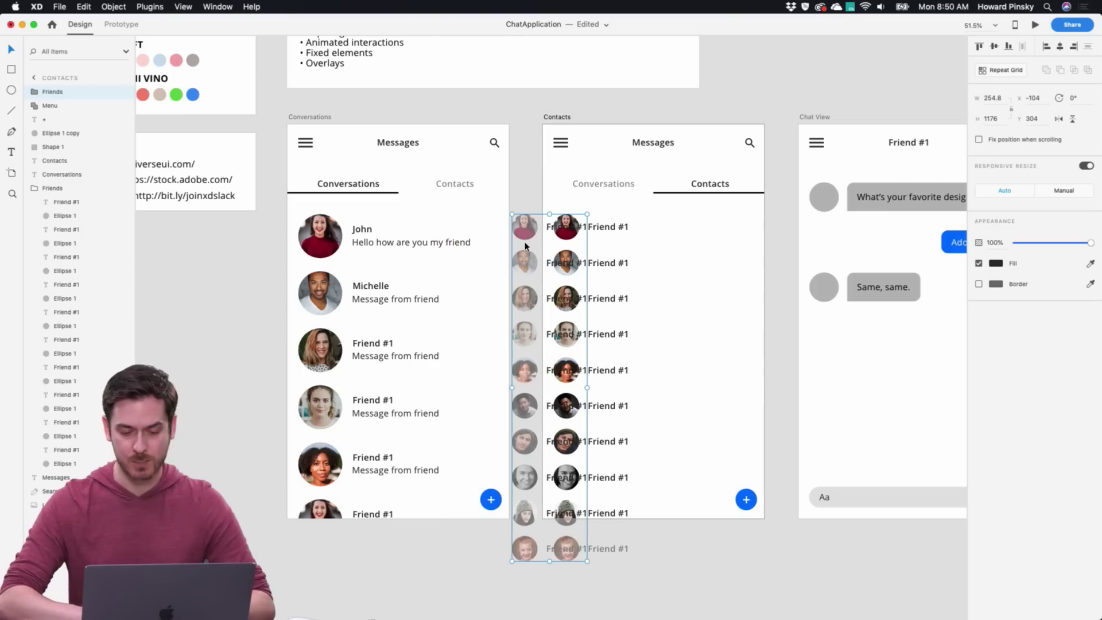
{"action": "key", "text": "super+z"}
{"action": "key", "text": "super+z"}
{"action": "key", "text": "super+z"}
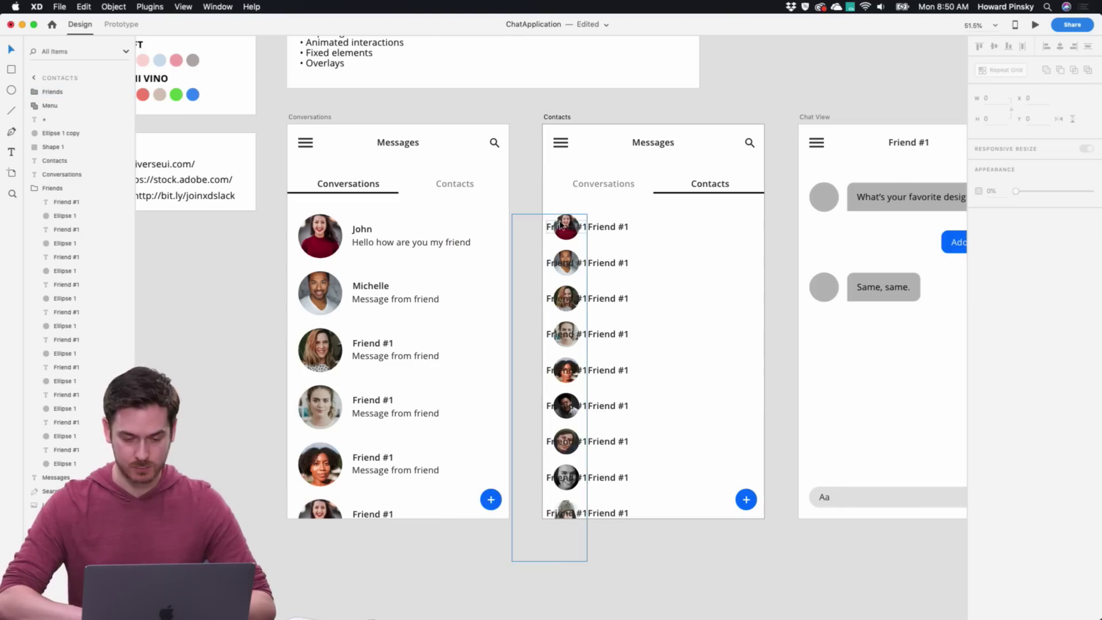
{"action": "left_click_drag", "start_coordinate": [55, 92], "coordinate": [56, 119]}
{"action": "left_click_drag", "start_coordinate": [306, 223], "coordinate": [516, 223]}
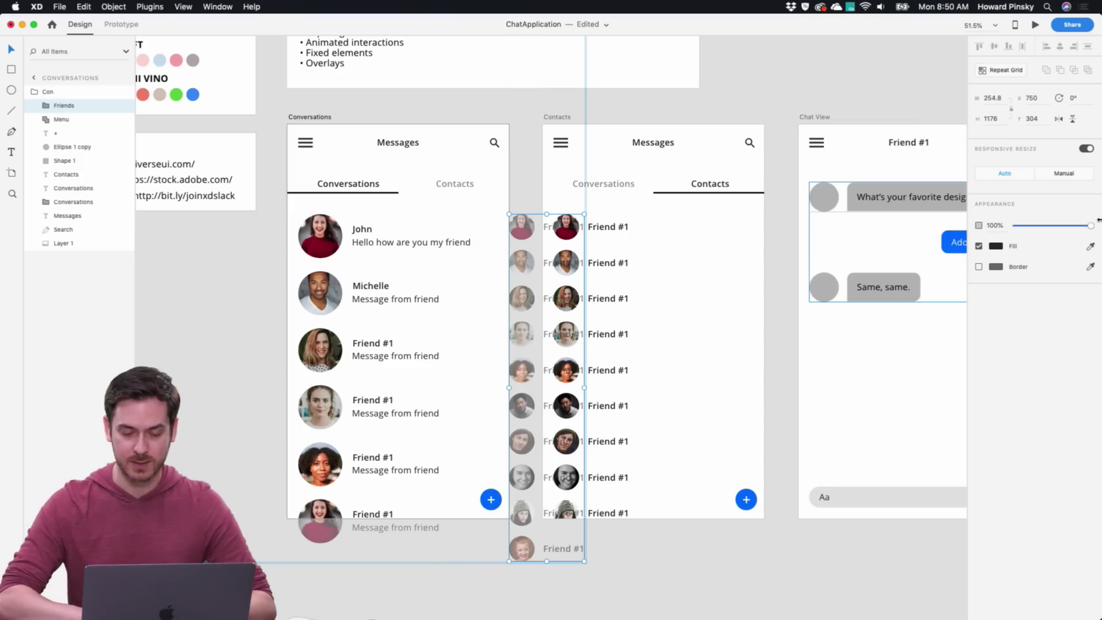
Group all elements on the Contacts artboard and name the group Con
{"action": "key", "text": "super+x"}
{"action": "left_click", "coordinate": [661, 243]}
{"action": "key", "text": "super+v"}
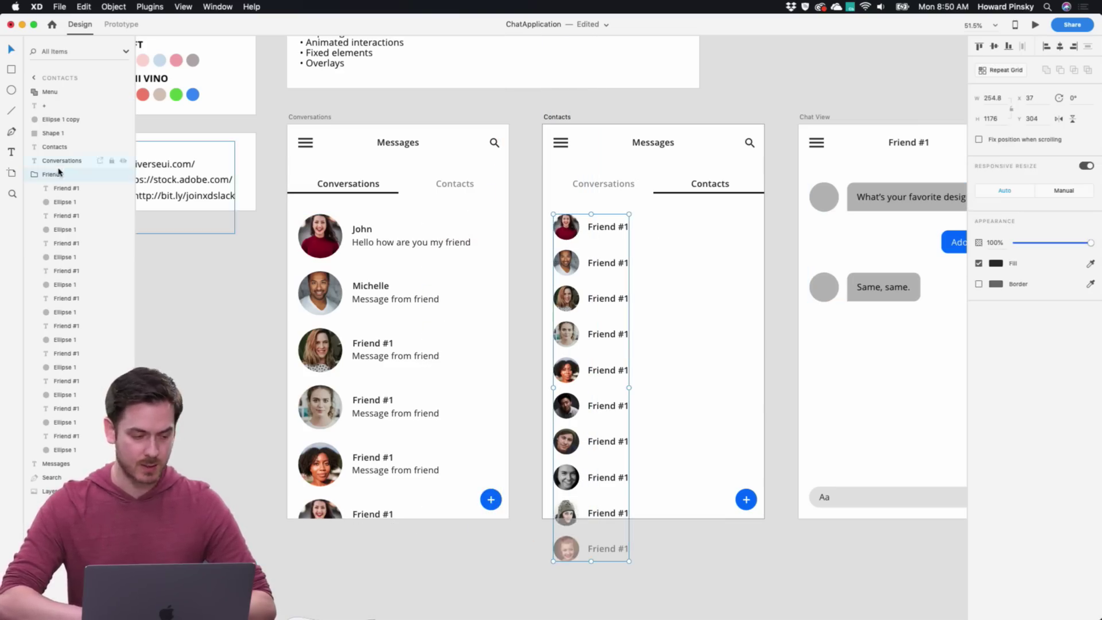
{"action": "left_click", "coordinate": [62, 92]}
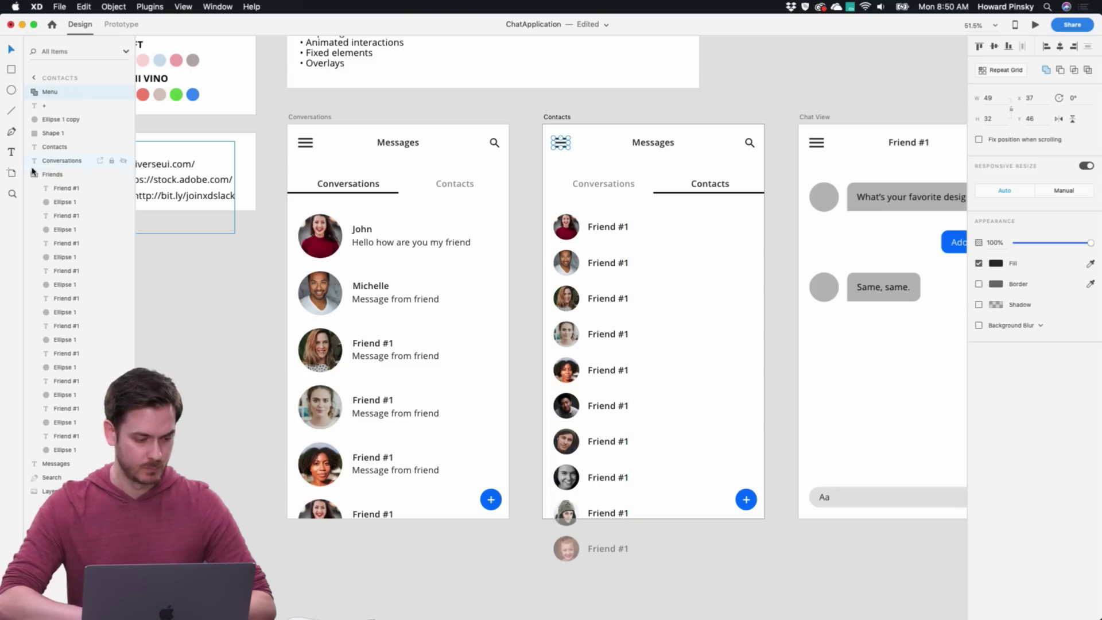
{"action": "left_click", "coordinate": [322, 247]}
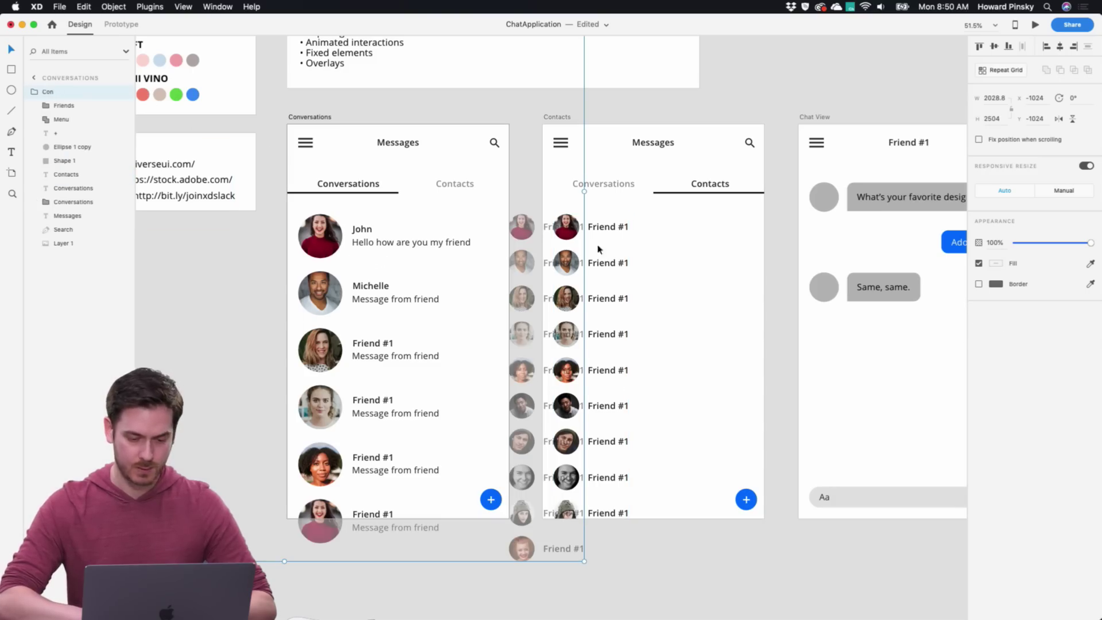
{"action": "left_click", "coordinate": [571, 249]}
{"action": "left_click", "coordinate": [50, 92]}
{"action": "left_click", "coordinate": [46, 216], "text": "shift"}
{"action": "key", "text": "super+g"}
{"action": "double_click", "coordinate": [51, 92]}
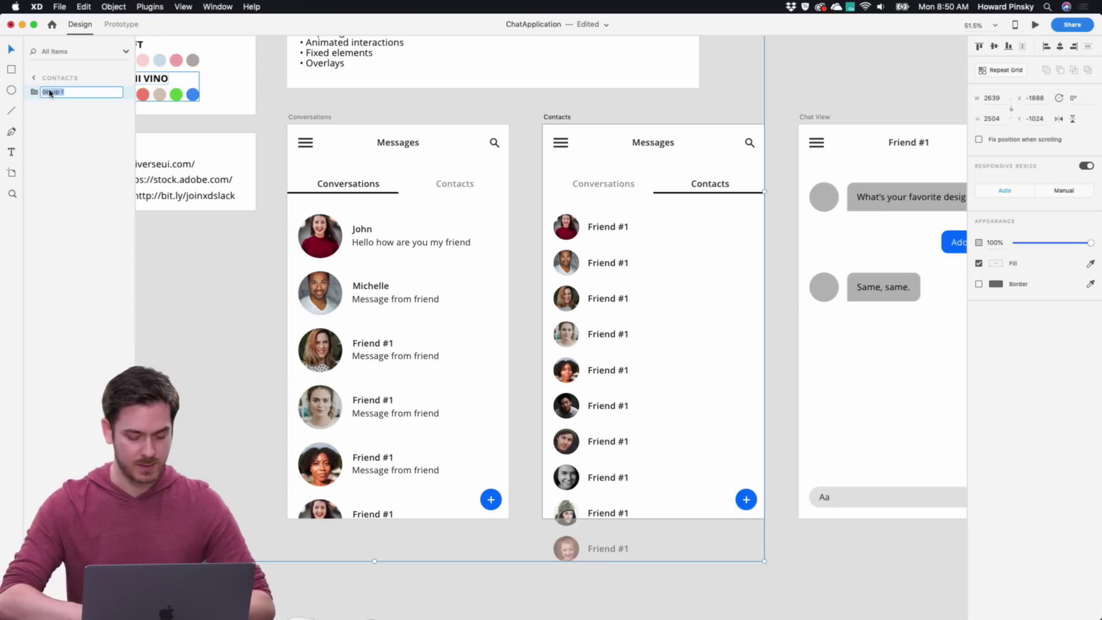
{"action": "type", "text": "Con"}
{"action": "key", "text": "Return"}
Copy the Conversations message list into the Contacts artboard's Con group and place it just beyond the artboard's left edge, at X -584
{"action": "left_click_drag", "start_coordinate": [353, 244], "coordinate": [325, 243]}
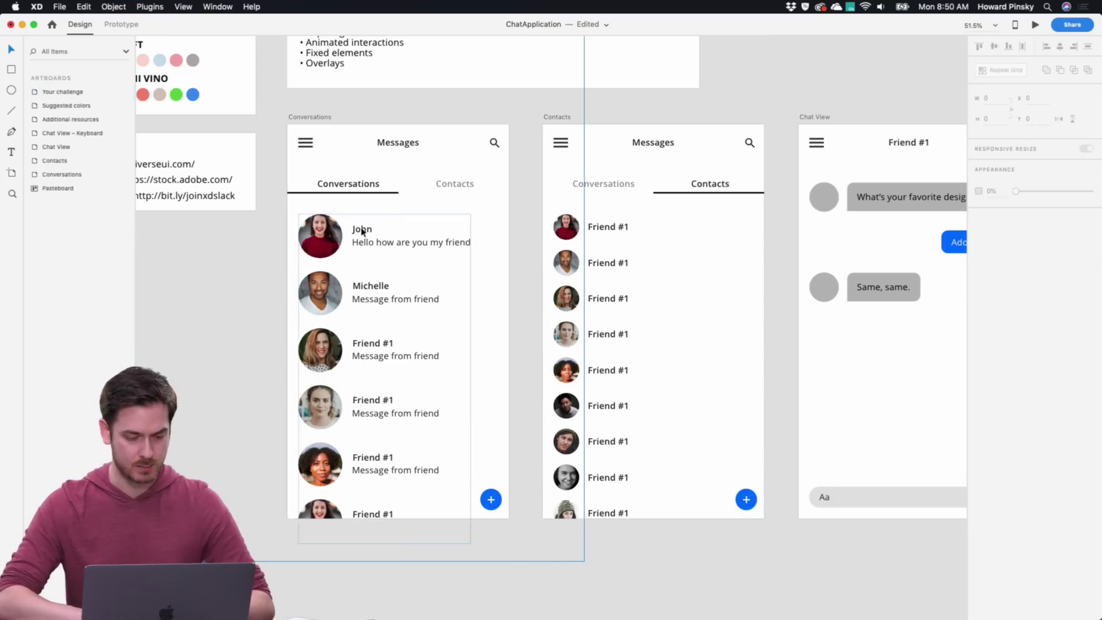
{"action": "left_click", "coordinate": [338, 235]}
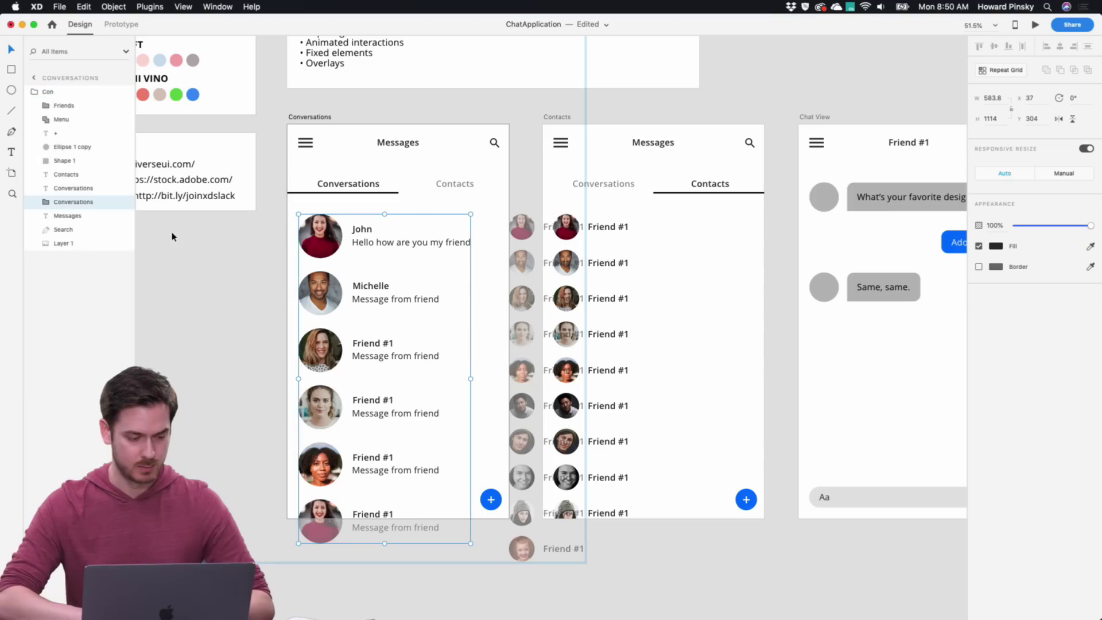
{"action": "key", "text": "ctrl+z"}
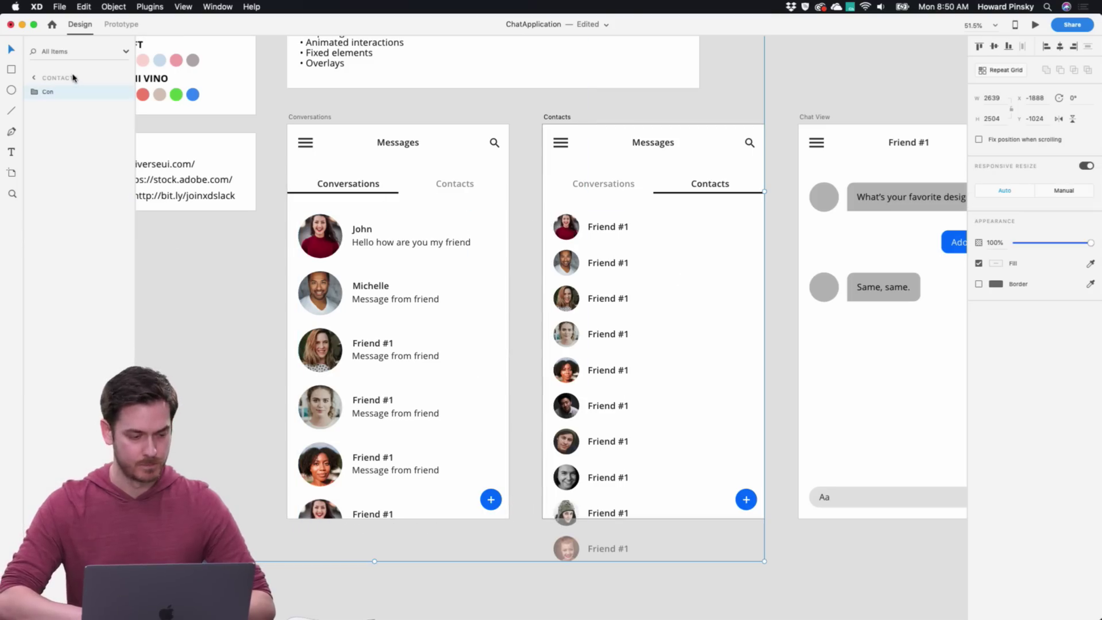
{"action": "key", "text": "ctrl+v"}
{"action": "left_click_drag", "start_coordinate": [56, 91], "coordinate": [50, 111]}
{"action": "left_click_drag", "start_coordinate": [579, 228], "coordinate": [393, 219]}
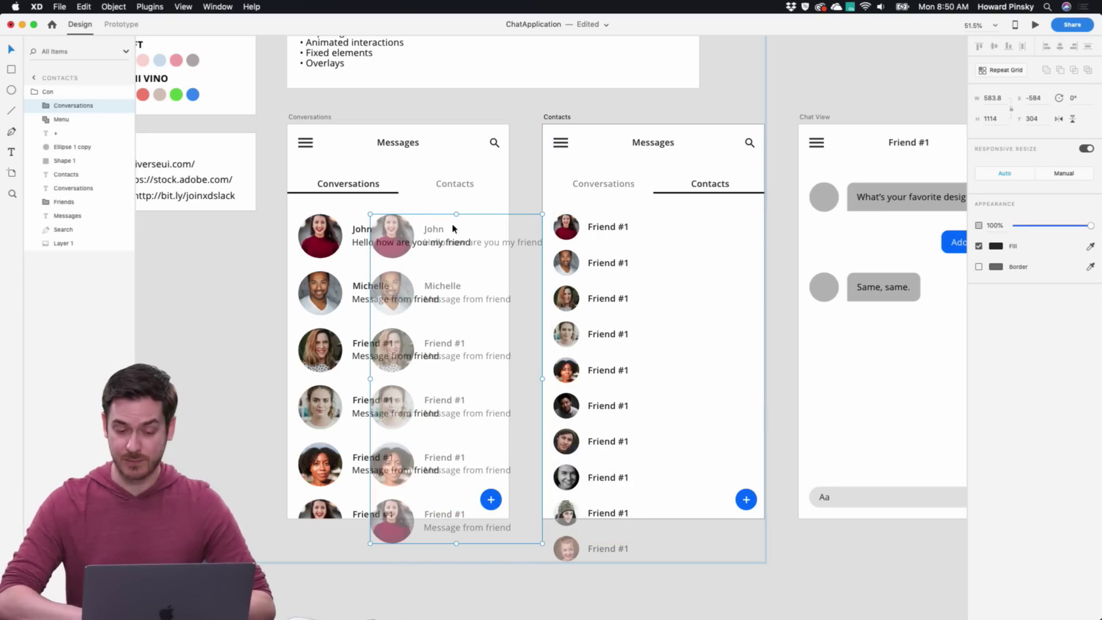
Examine the active-tab underline shapes on the Contacts and Conversations artboards
{"action": "left_click", "coordinate": [714, 191]}
{"action": "scroll", "coordinate": [733, 189], "scroll_direction": "up", "scroll_amount": 5}
{"action": "left_click", "coordinate": [733, 192]}
{"action": "scroll", "coordinate": [500, 208], "scroll_direction": "left", "scroll_amount": 2}
{"action": "scroll", "coordinate": [500, 208], "scroll_direction": "left", "scroll_amount": 3}
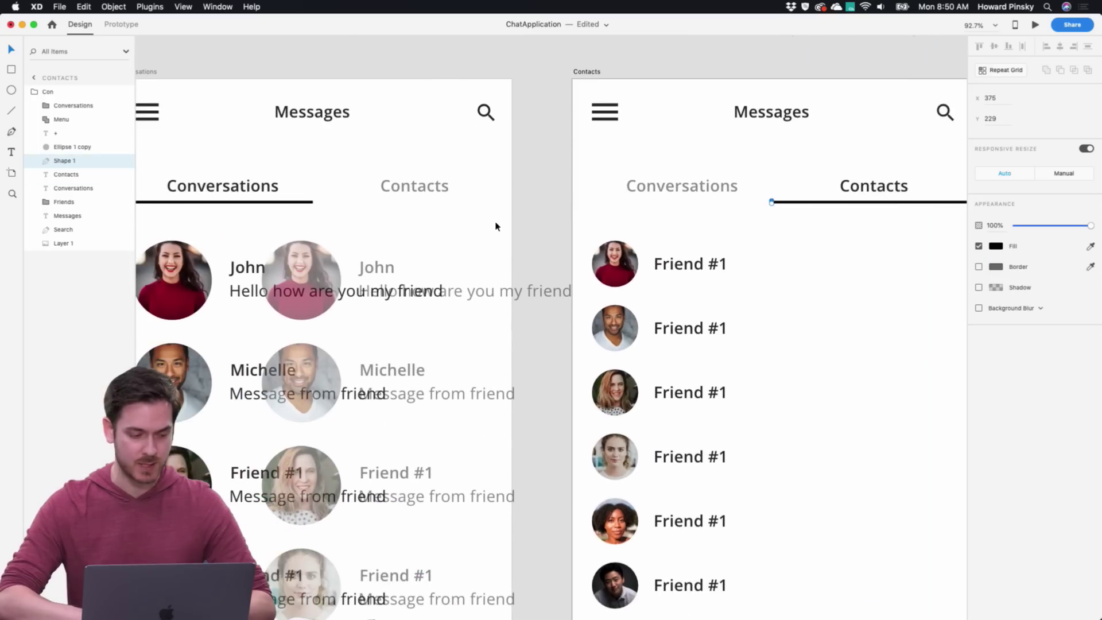
{"action": "left_click", "coordinate": [234, 205]}
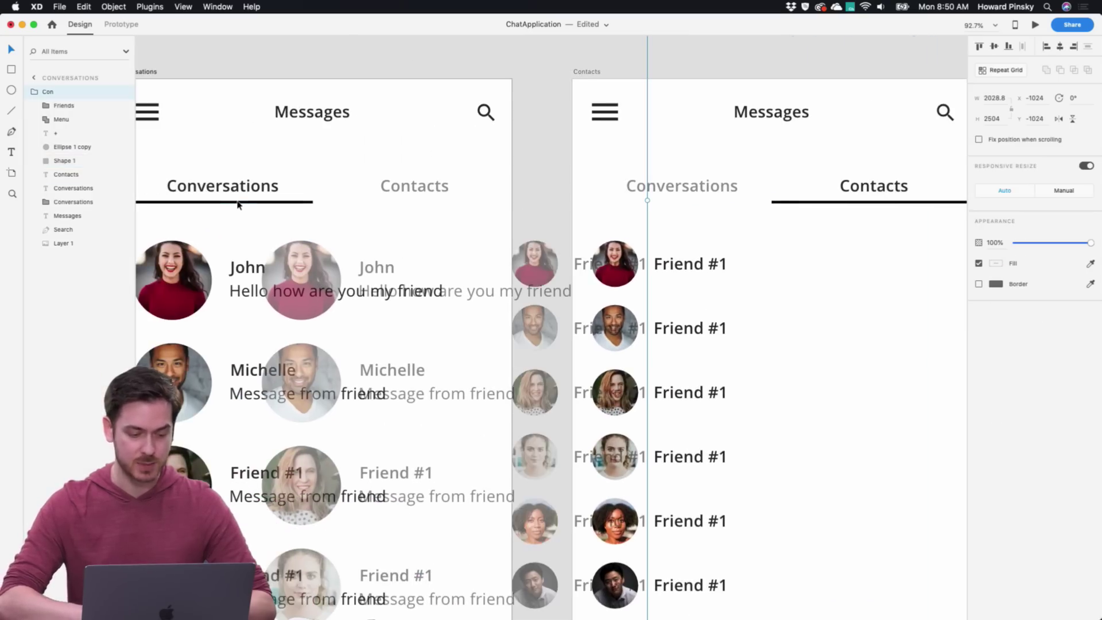
{"action": "scroll", "coordinate": [258, 164], "scroll_direction": "down", "scroll_amount": 5}
{"action": "left_click", "coordinate": [256, 159]}
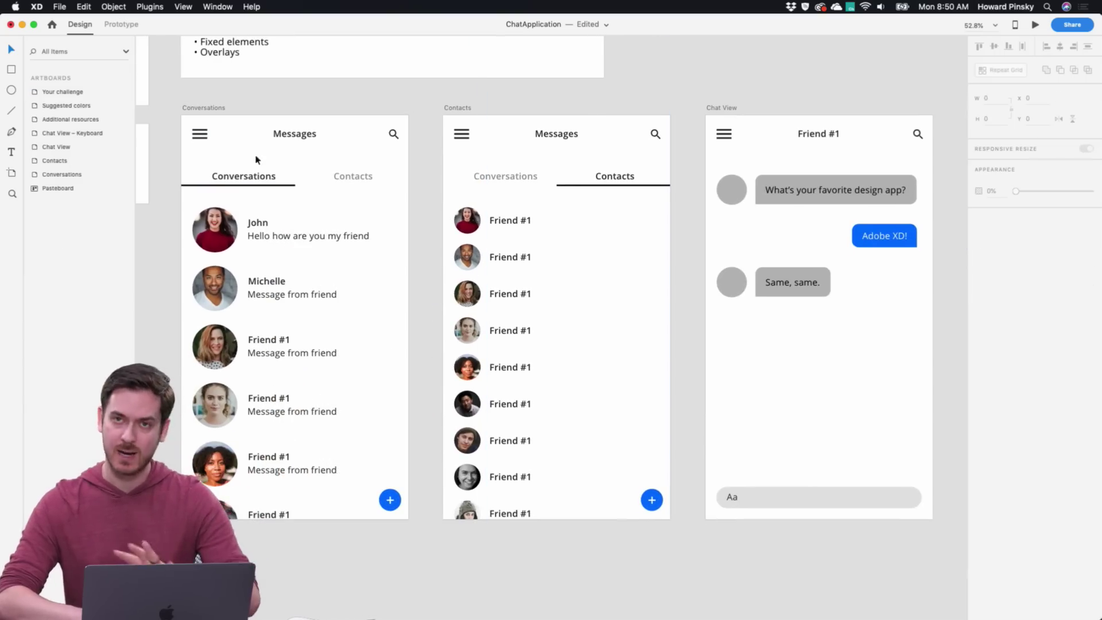
In Prototype mode, link the Contacts tab on the Conversations artboard to the Contacts artboard with a Tap trigger and the Auto-Animate action
{"action": "left_click", "coordinate": [122, 25]}
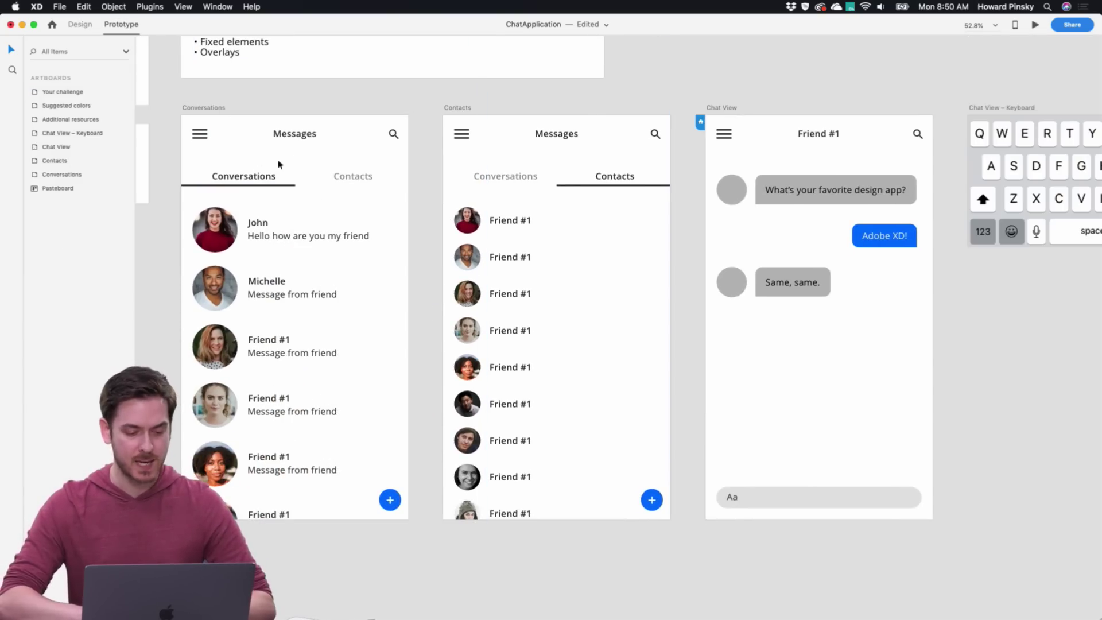
{"action": "double_click", "coordinate": [354, 177]}
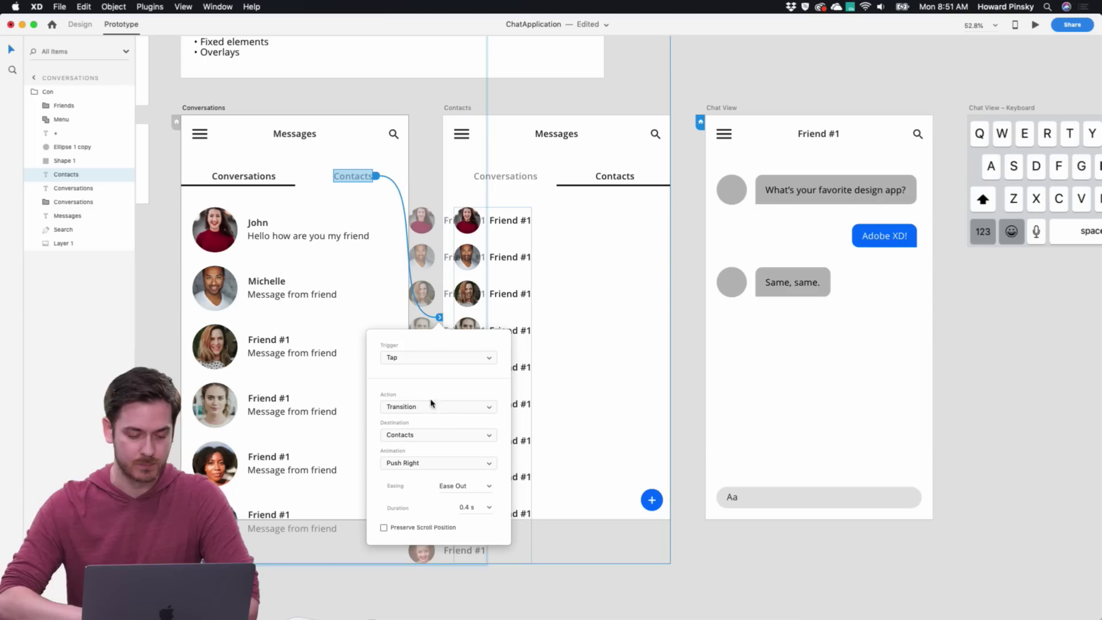
{"action": "left_click", "coordinate": [444, 411]}
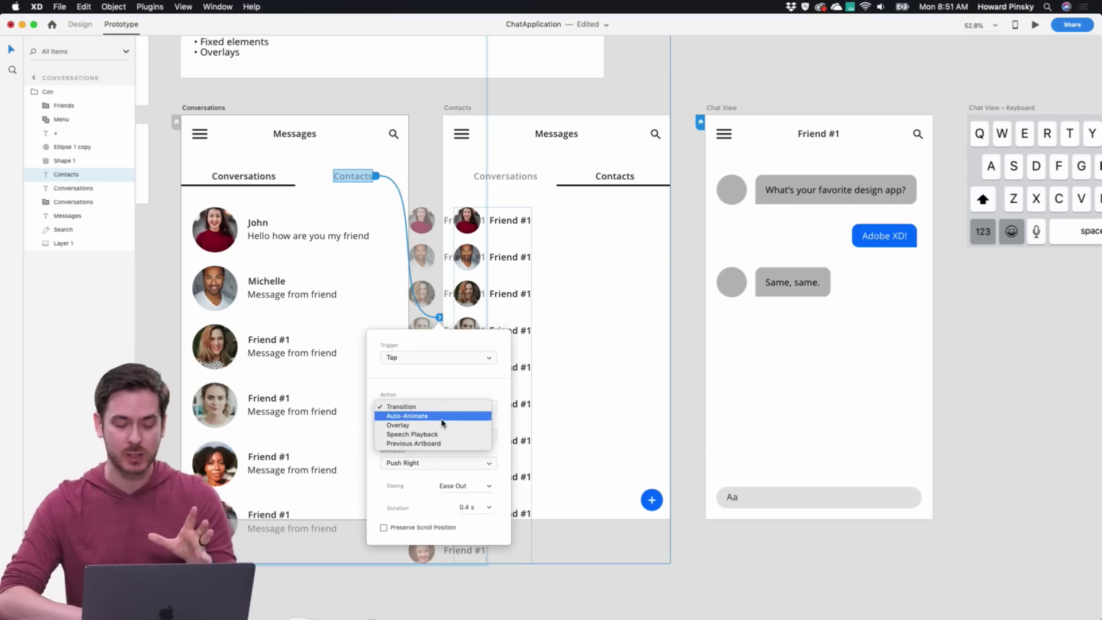
{"action": "left_click", "coordinate": [443, 416]}
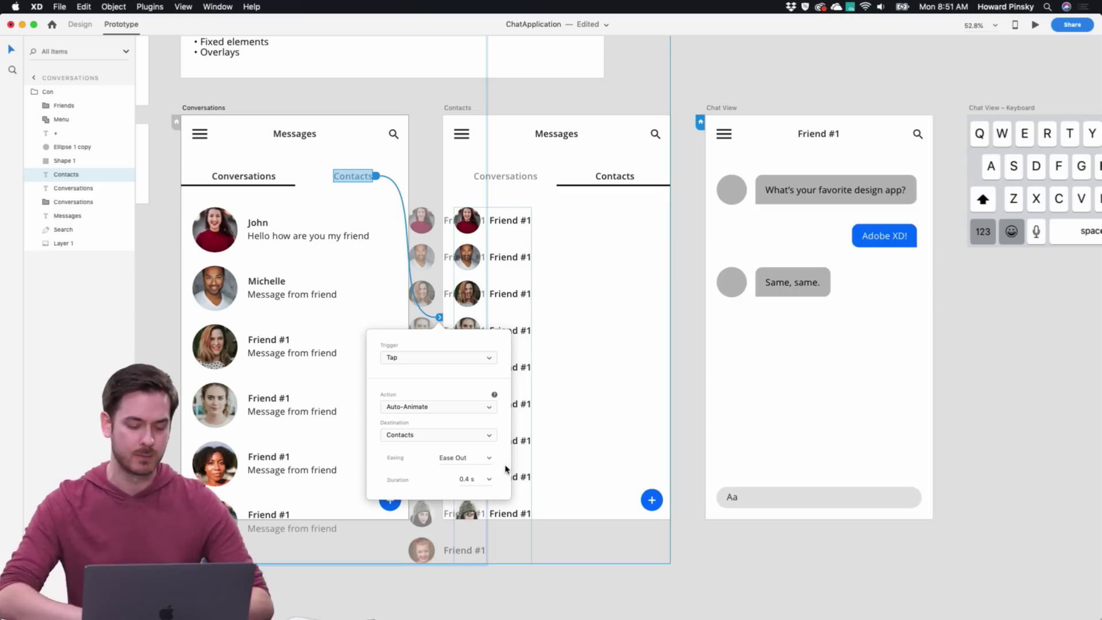
Link the Conversations tab on the Contacts artboard back to the Conversations artboard with Auto-Animate
{"action": "left_click", "coordinate": [494, 177]}
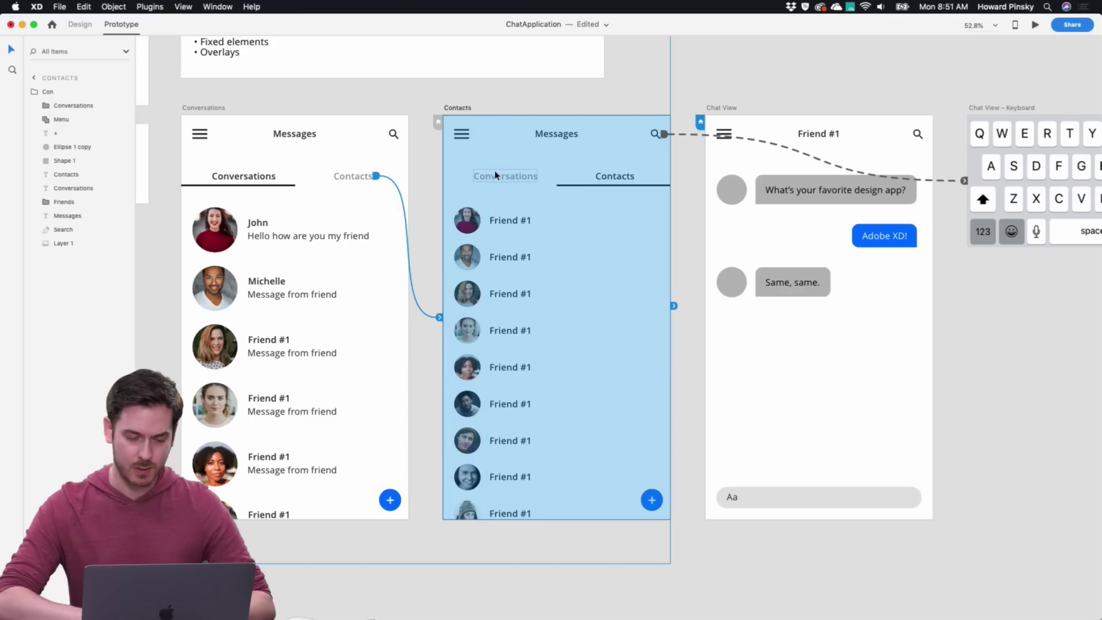
{"action": "left_click", "coordinate": [497, 177]}
{"action": "left_click_drag", "start_coordinate": [541, 175], "coordinate": [367, 344]}
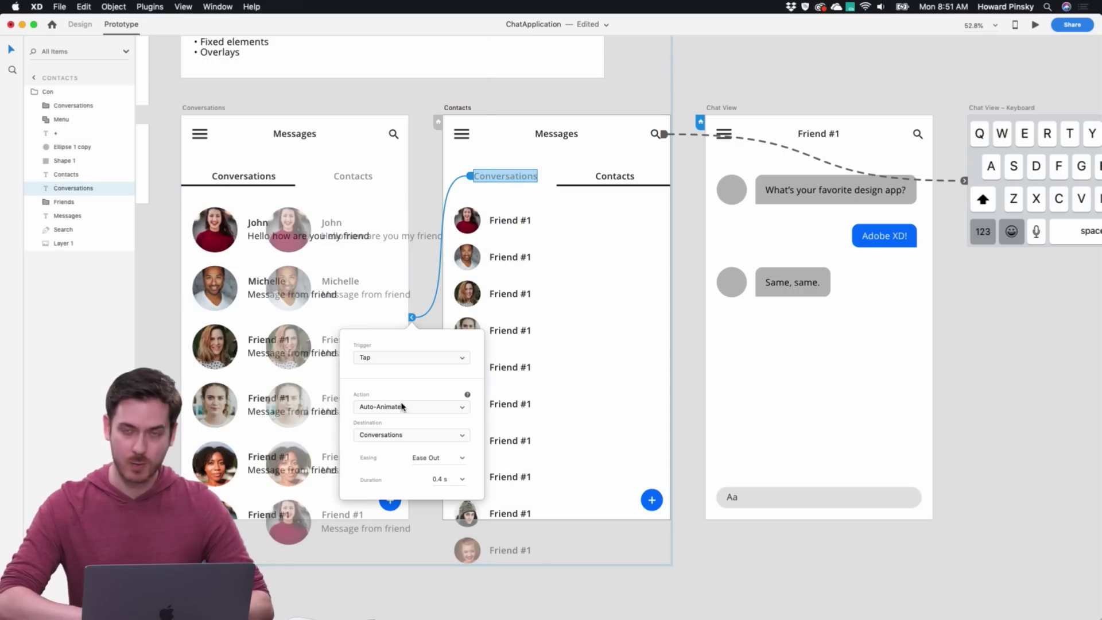
Preview the Conversations prototype, switch back and forth between the two tabs to test the auto-animated transitions, and close the preview
{"action": "left_click", "coordinate": [355, 176]}
{"action": "left_click", "coordinate": [1037, 24]}
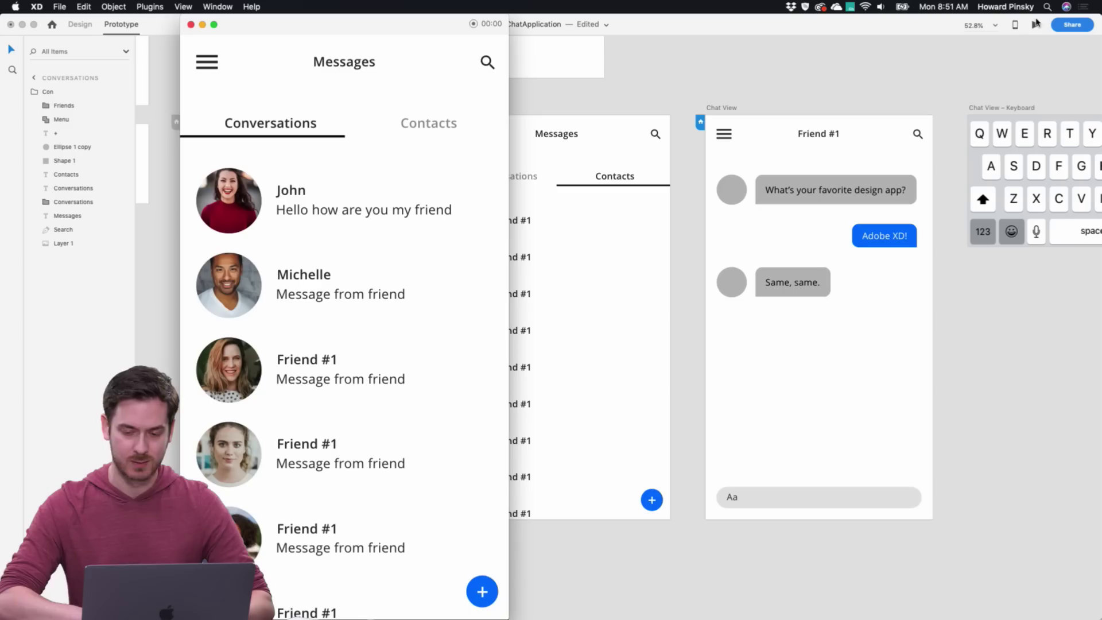
{"action": "left_click", "coordinate": [444, 127]}
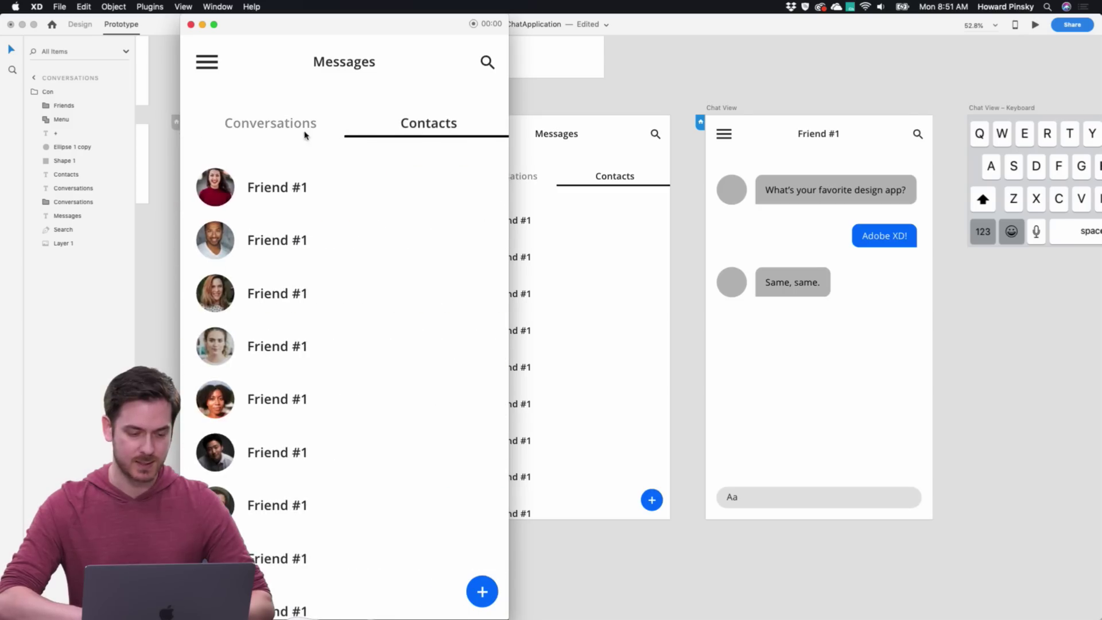
{"action": "left_click", "coordinate": [284, 126]}
{"action": "left_click", "coordinate": [450, 125]}
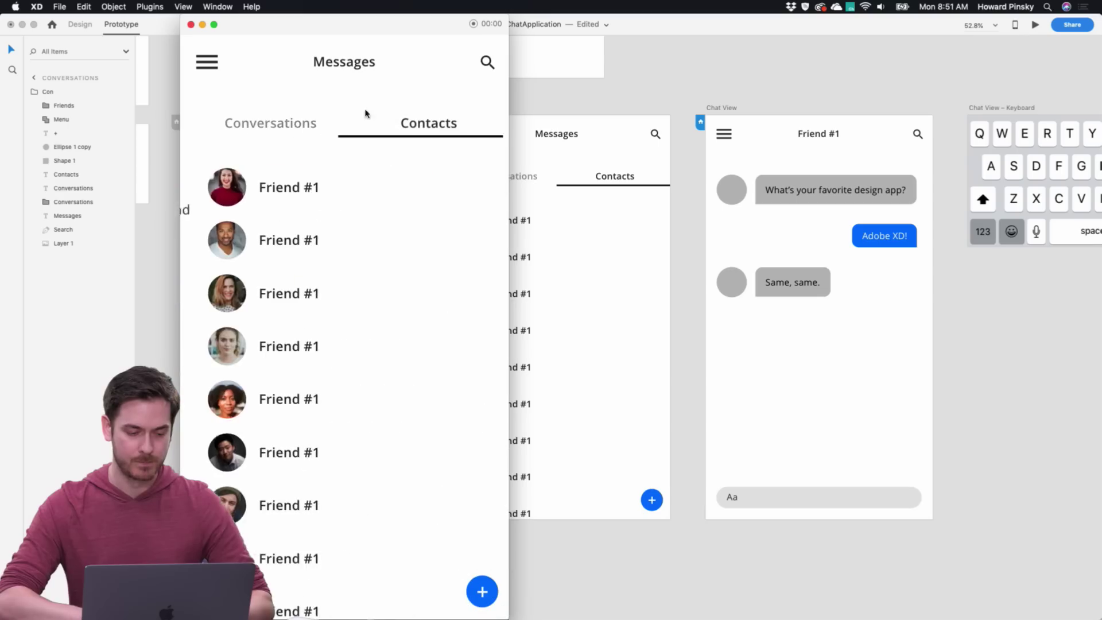
{"action": "left_click", "coordinate": [284, 125]}
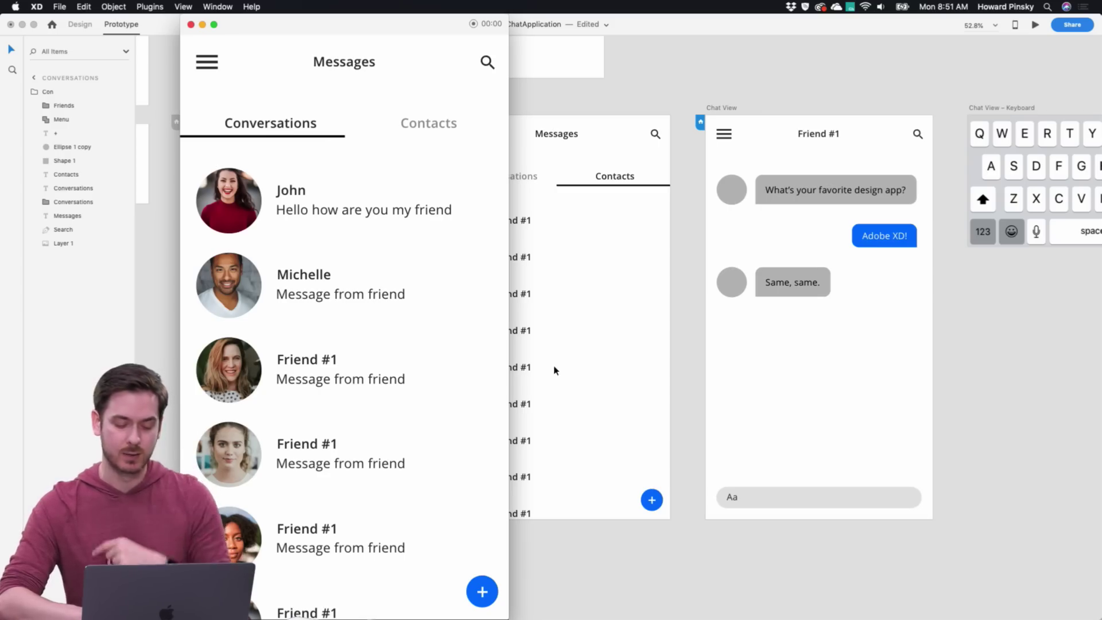
{"action": "left_click", "coordinate": [191, 24]}
In Design mode, extend the Conversations artboard downward to a height of about 1734
{"action": "scroll", "coordinate": [482, 294], "scroll_direction": "down", "scroll_amount": 2}
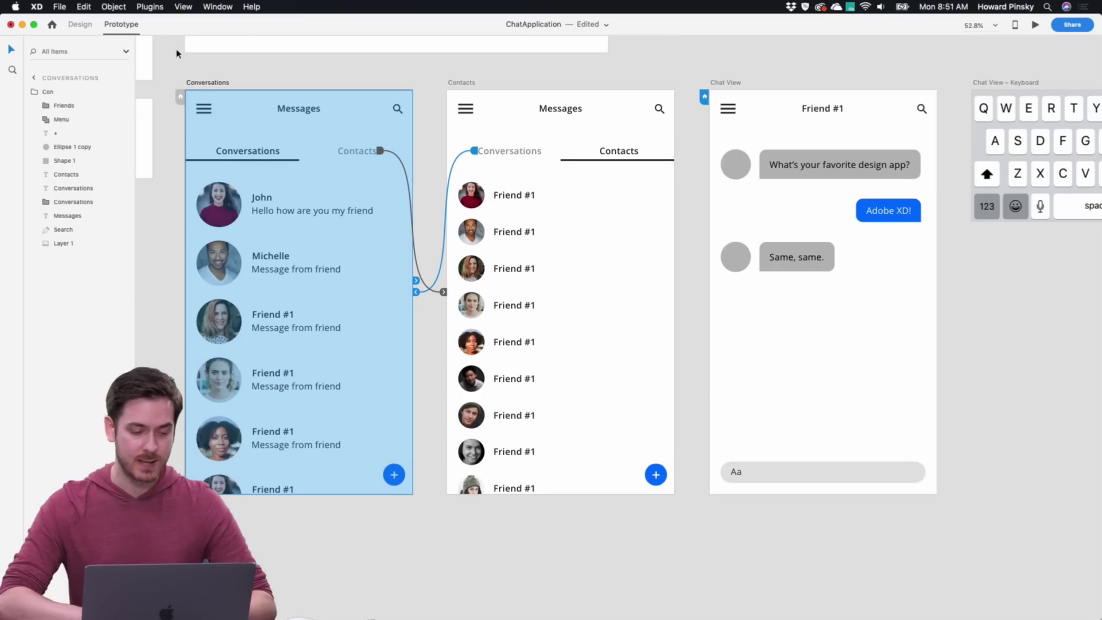
{"action": "left_click", "coordinate": [199, 84]}
{"action": "left_click", "coordinate": [81, 23]}
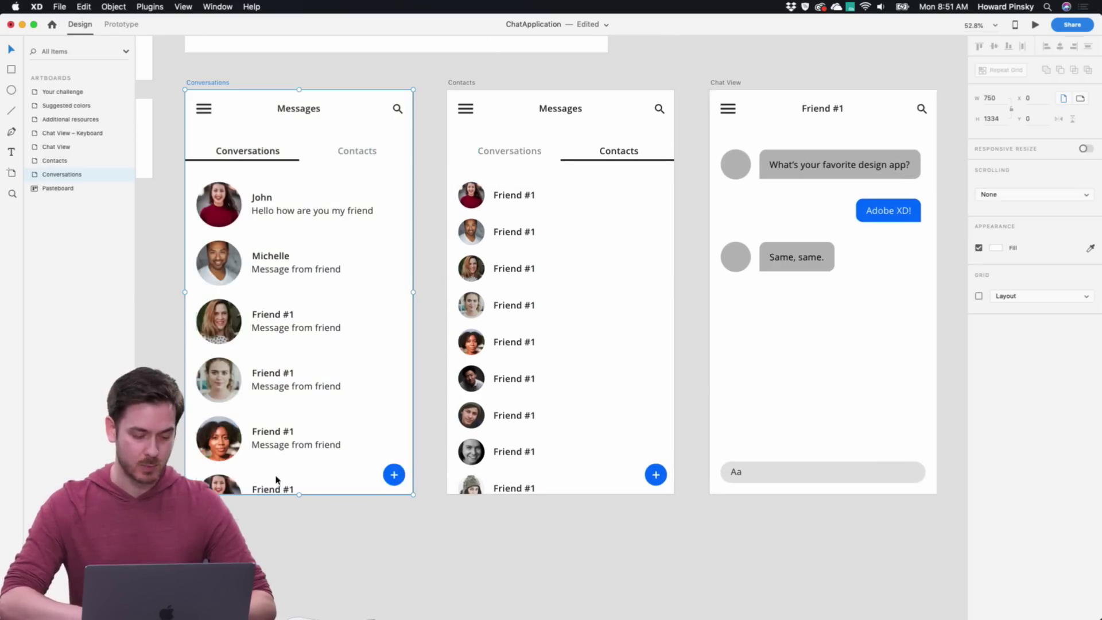
{"action": "left_click_drag", "start_coordinate": [299, 494], "coordinate": [299, 613]}
{"action": "scroll", "coordinate": [369, 418], "scroll_direction": "down", "scroll_amount": 2}
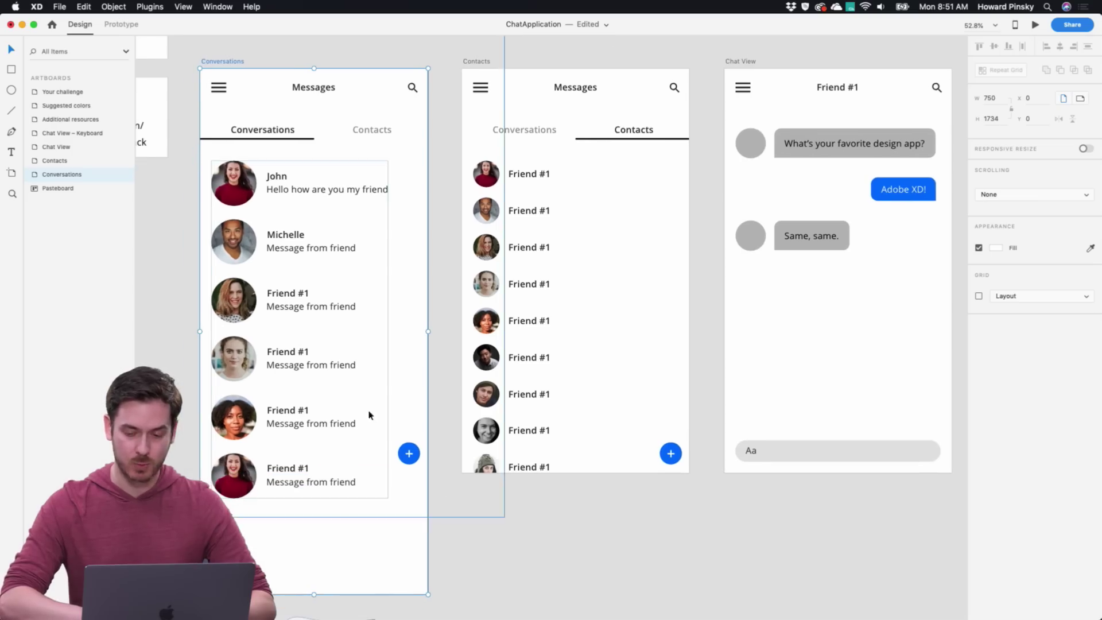
Set the Conversations artboard to vertical scrolling with a viewport height of 1332
{"action": "left_click", "coordinate": [1021, 197]}
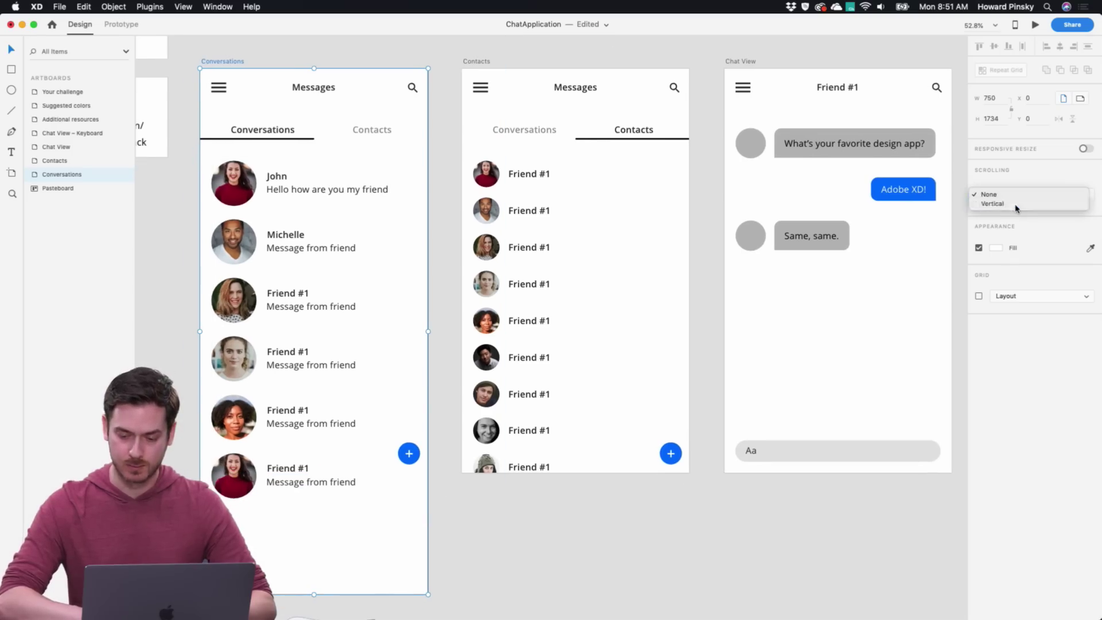
{"action": "left_click", "coordinate": [1020, 204]}
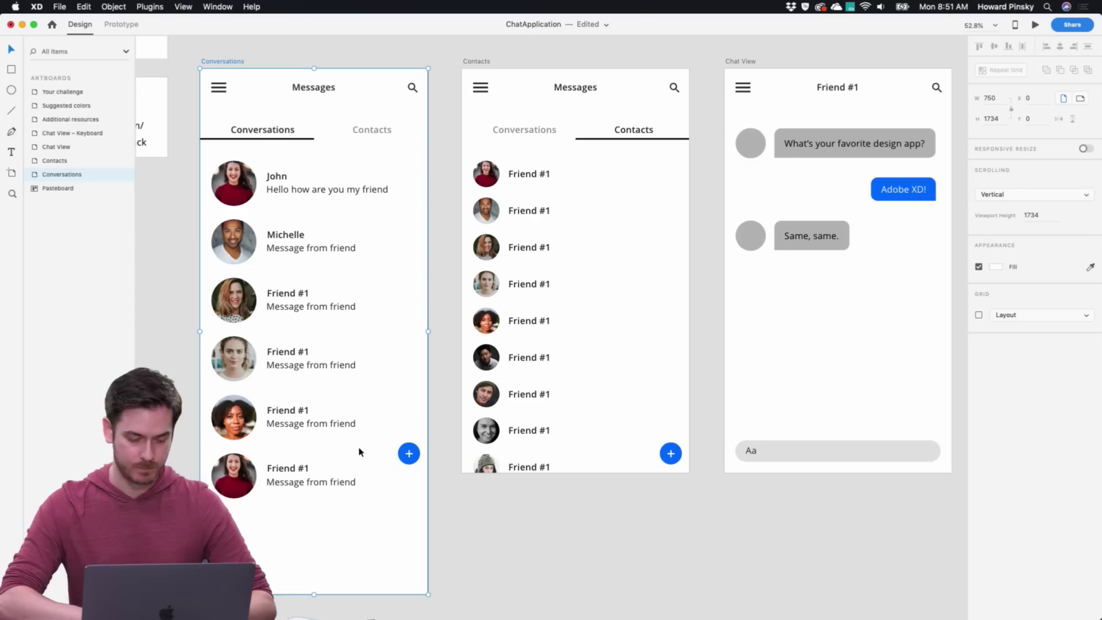
{"action": "left_click", "coordinate": [1035, 212]}
{"action": "key", "text": "shift+Down"}
{"action": "key", "text": "shift+Down"}
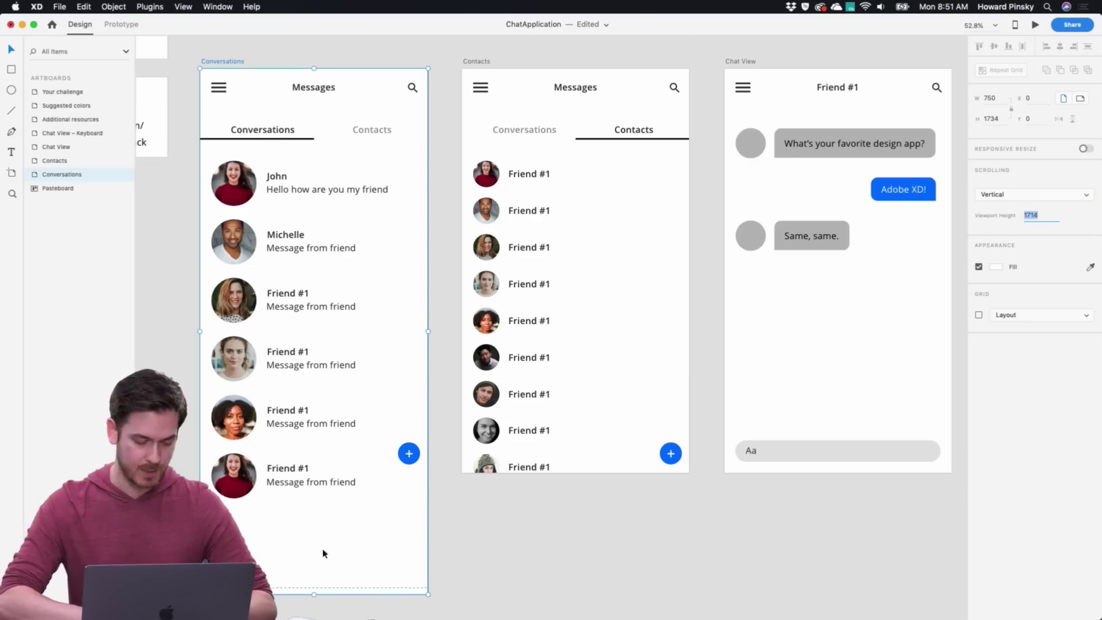
{"action": "left_click_drag", "start_coordinate": [200, 587], "coordinate": [202, 477]}
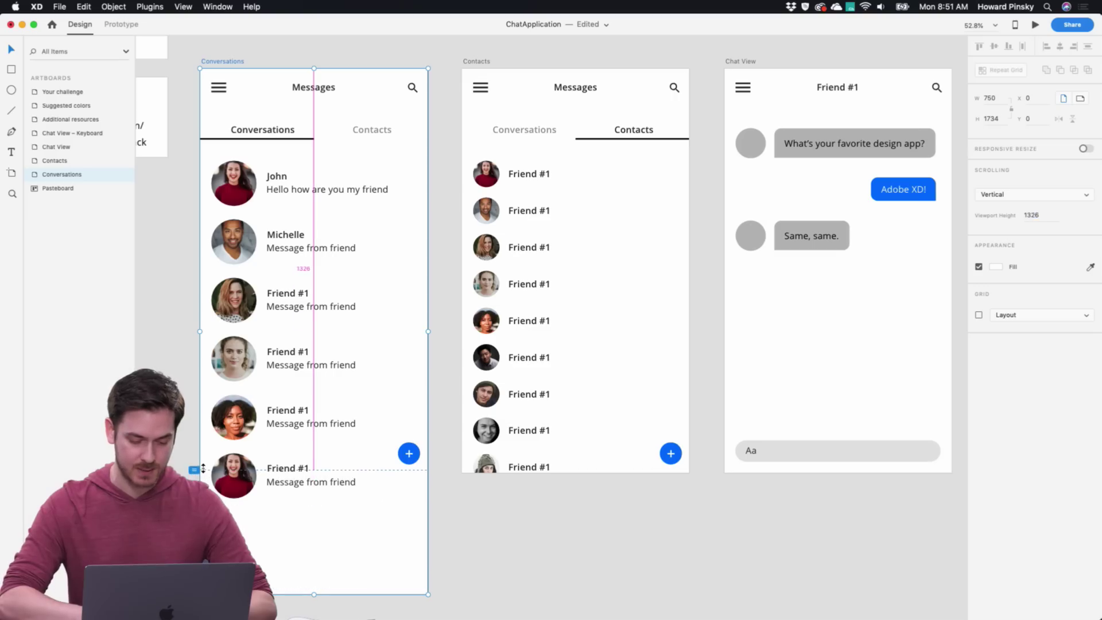
{"action": "left_click_drag", "start_coordinate": [202, 470], "coordinate": [202, 471]}
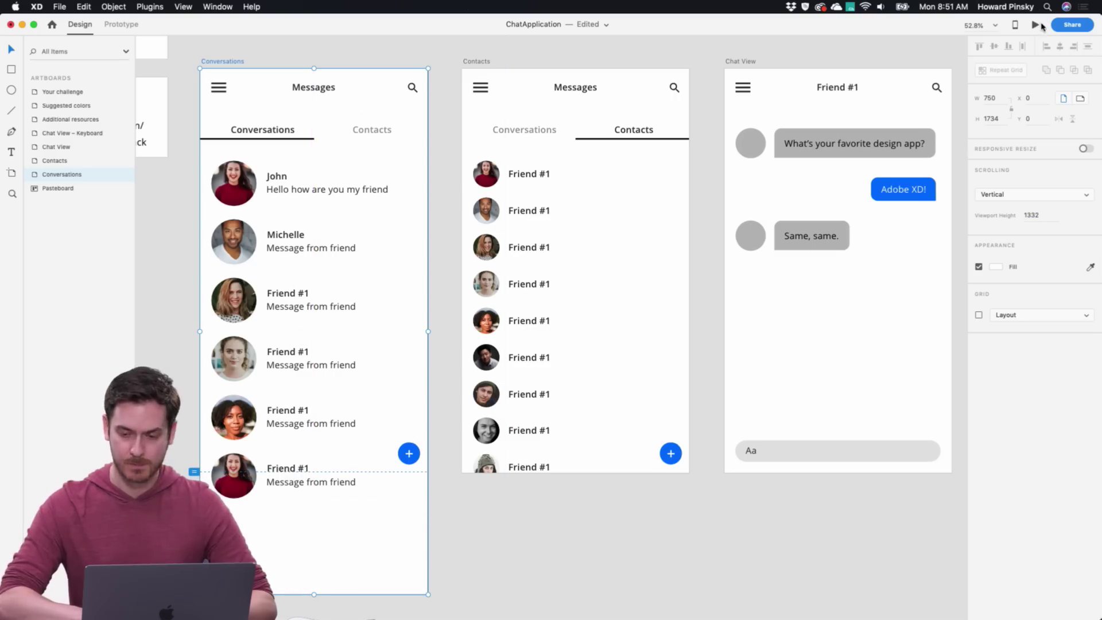
Select the plus sign and its blue circle together on the Conversations artboard
{"action": "double_click", "coordinate": [409, 455]}
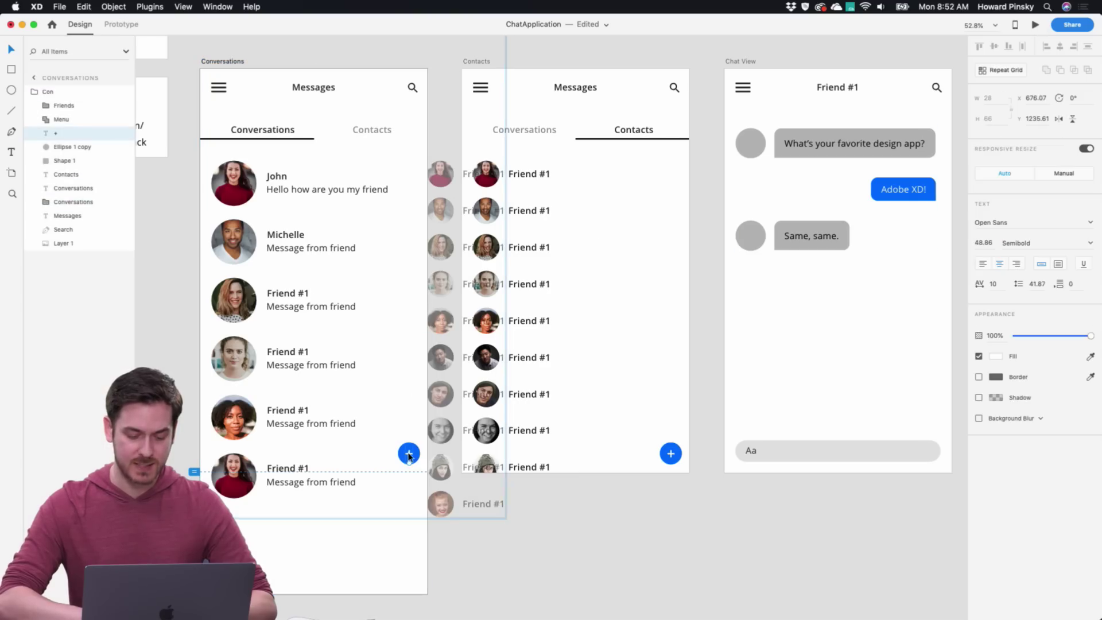
{"action": "left_click", "coordinate": [70, 145], "text": "shift"}
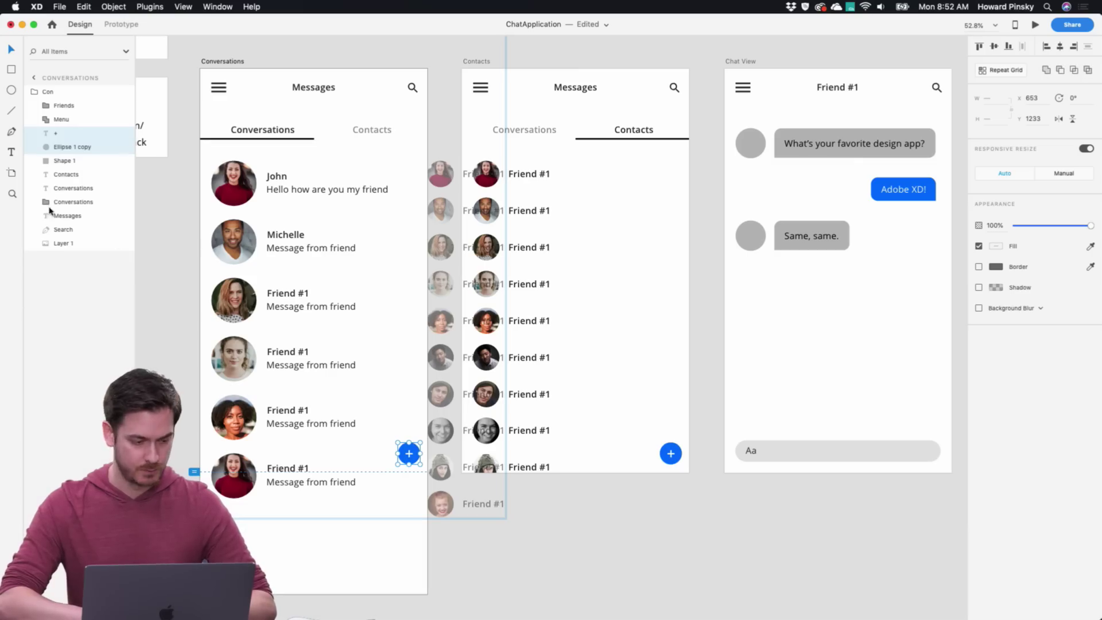
{"action": "left_click", "coordinate": [69, 148], "text": "shift"}
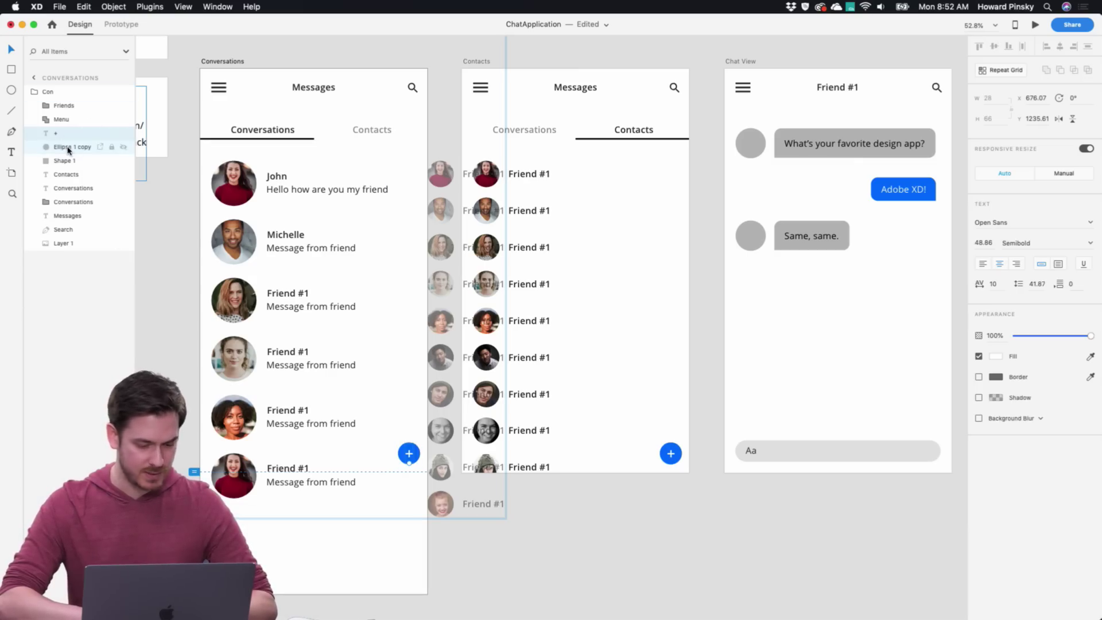
{"action": "left_click", "coordinate": [69, 148]}
{"action": "left_click", "coordinate": [67, 138], "text": "shift"}
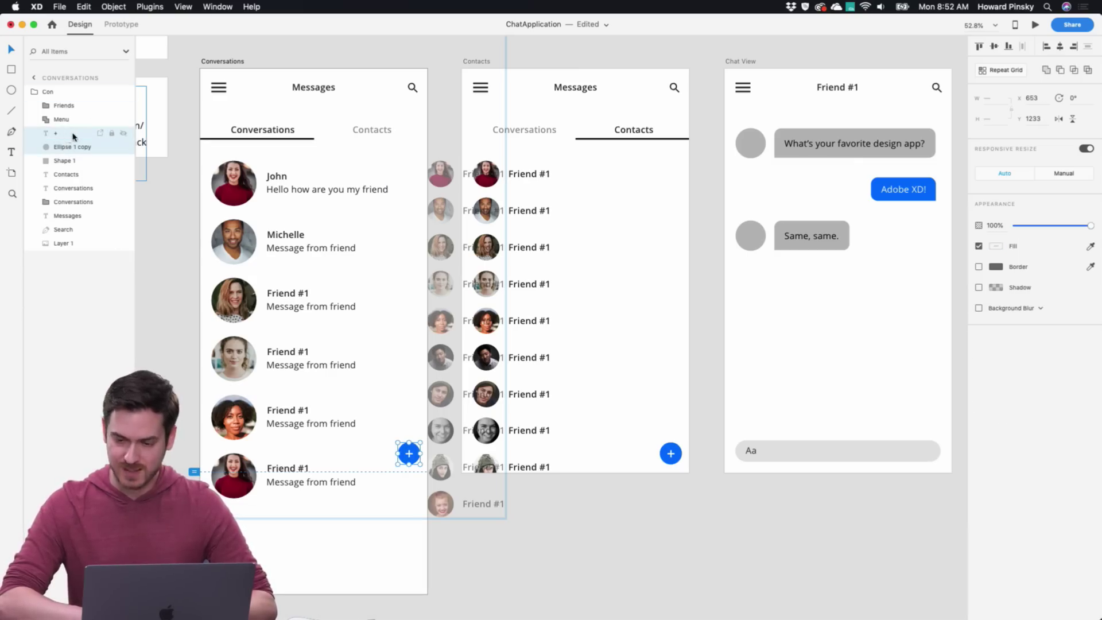
Preview the prototype, scroll the conversation list down and back up, and close the preview
{"action": "left_click", "coordinate": [1036, 25]}
{"action": "scroll", "coordinate": [415, 218], "scroll_direction": "down", "scroll_amount": 5}
{"action": "scroll", "coordinate": [416, 222], "scroll_direction": "up", "scroll_amount": 5}
{"action": "key", "text": "super+w"}
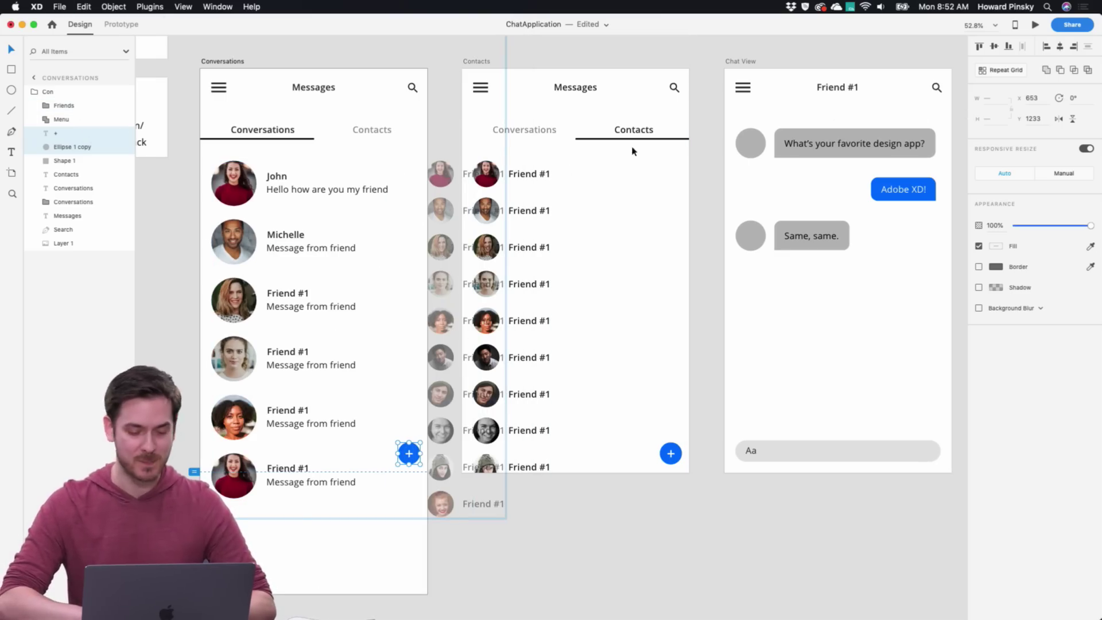
In Prototype mode, link the second conversation's avatar to the Chat View artboard with Tap, Auto-Animate, Ease Out and 0.4 s
{"action": "left_click", "coordinate": [697, 270]}
{"action": "scroll", "coordinate": [590, 266], "scroll_direction": "right", "scroll_amount": 5}
{"action": "scroll", "coordinate": [591, 266], "scroll_direction": "left", "scroll_amount": 6}
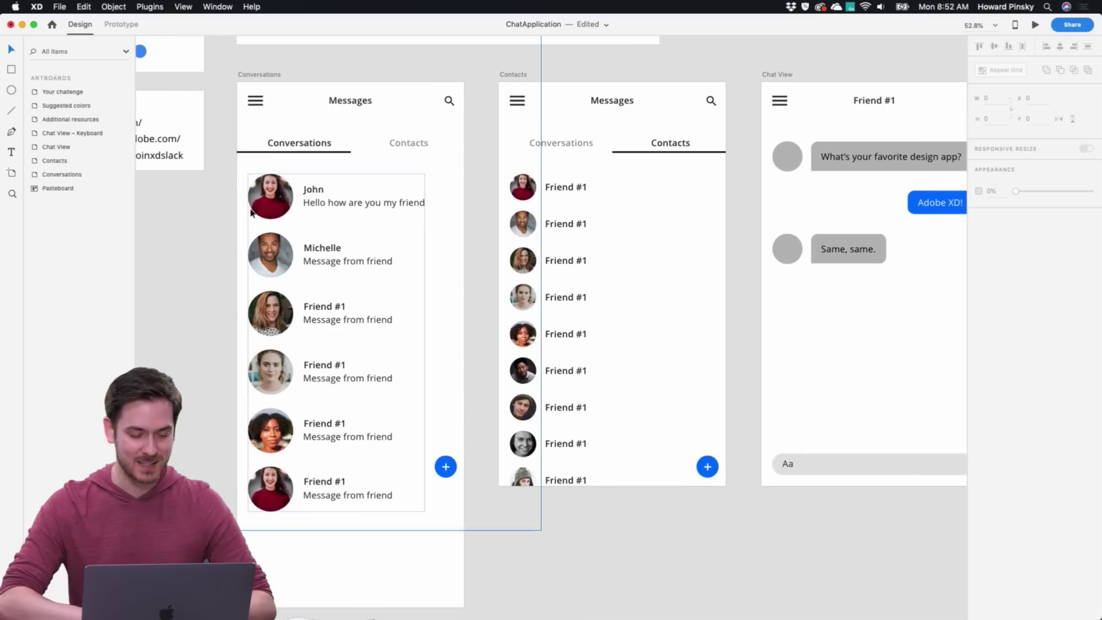
{"action": "scroll", "coordinate": [627, 226], "scroll_direction": "right", "scroll_amount": 3}
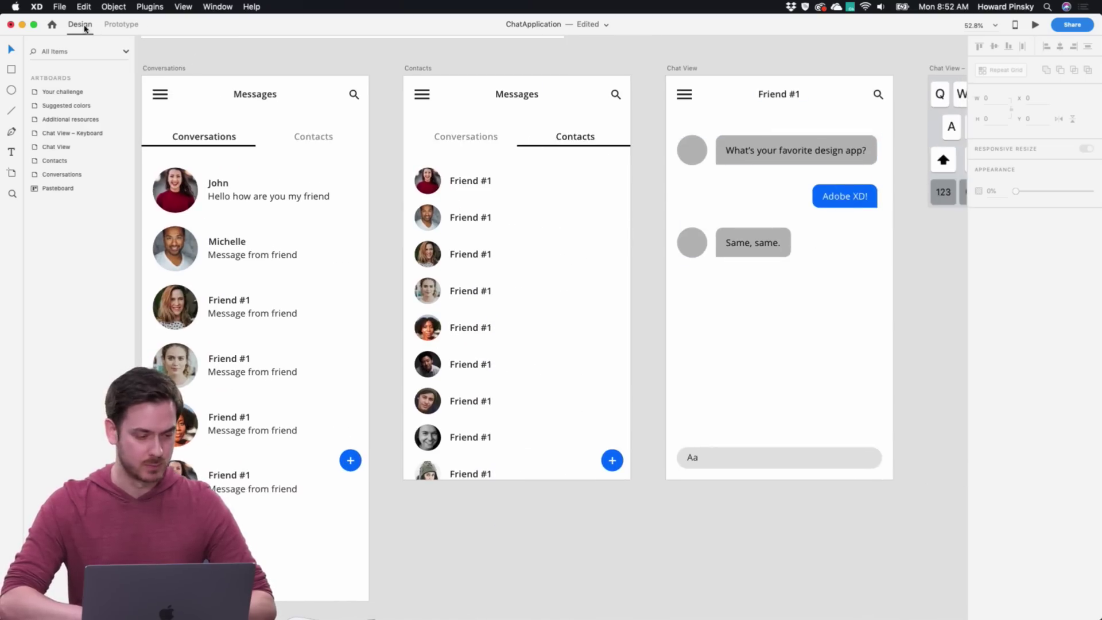
{"action": "scroll", "coordinate": [318, 113], "scroll_direction": "left", "scroll_amount": 2}
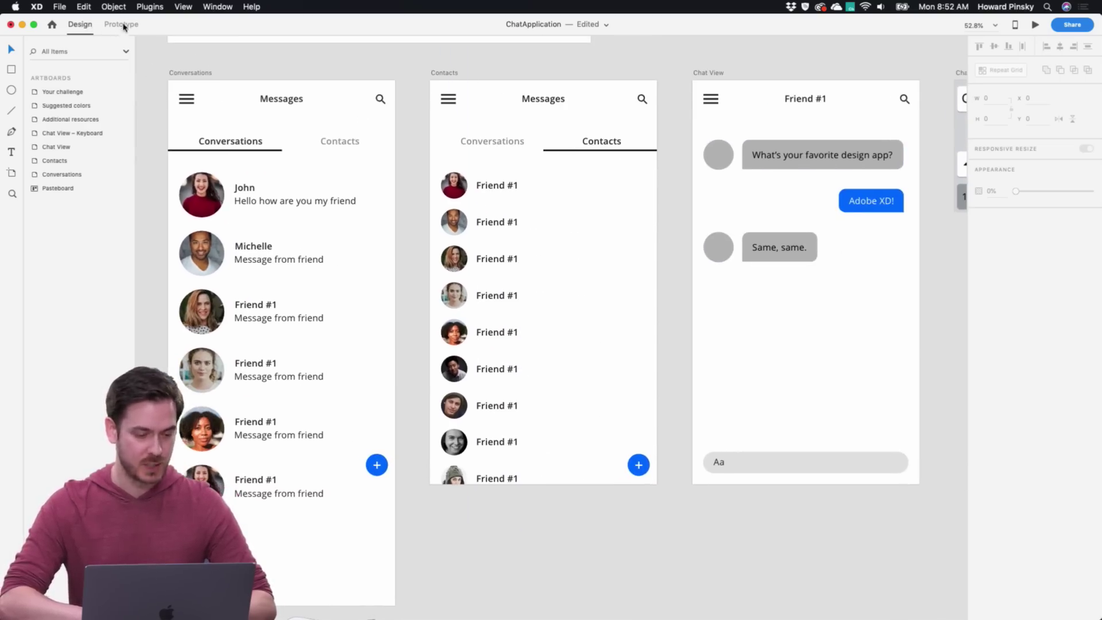
{"action": "left_click", "coordinate": [122, 24]}
{"action": "left_click", "coordinate": [233, 143]}
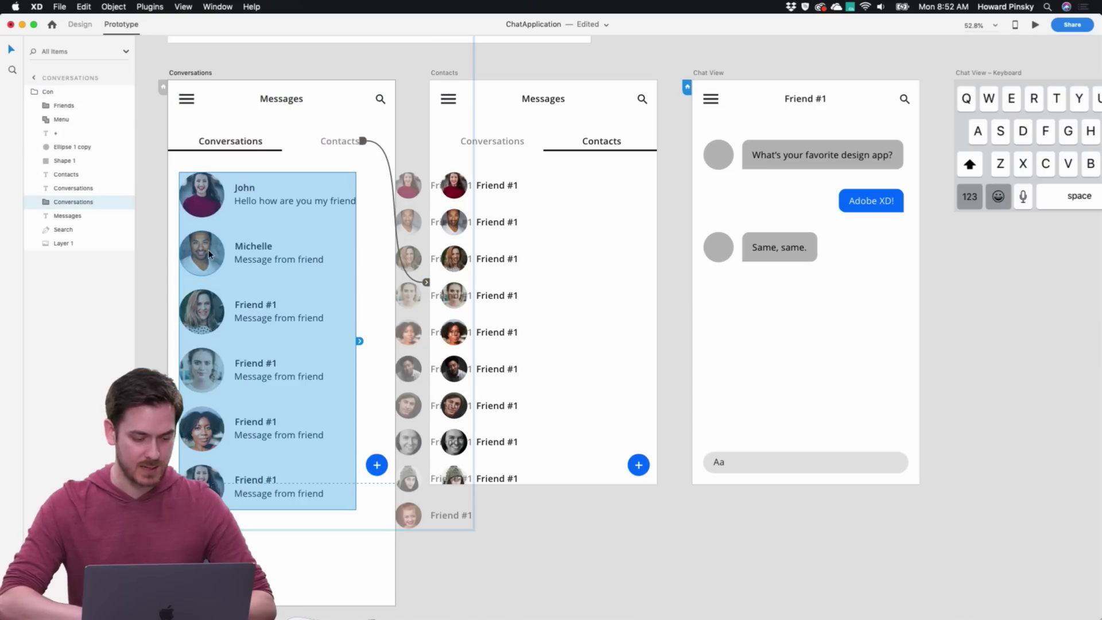
{"action": "double_click", "coordinate": [208, 249]}
{"action": "left_click", "coordinate": [258, 259]}
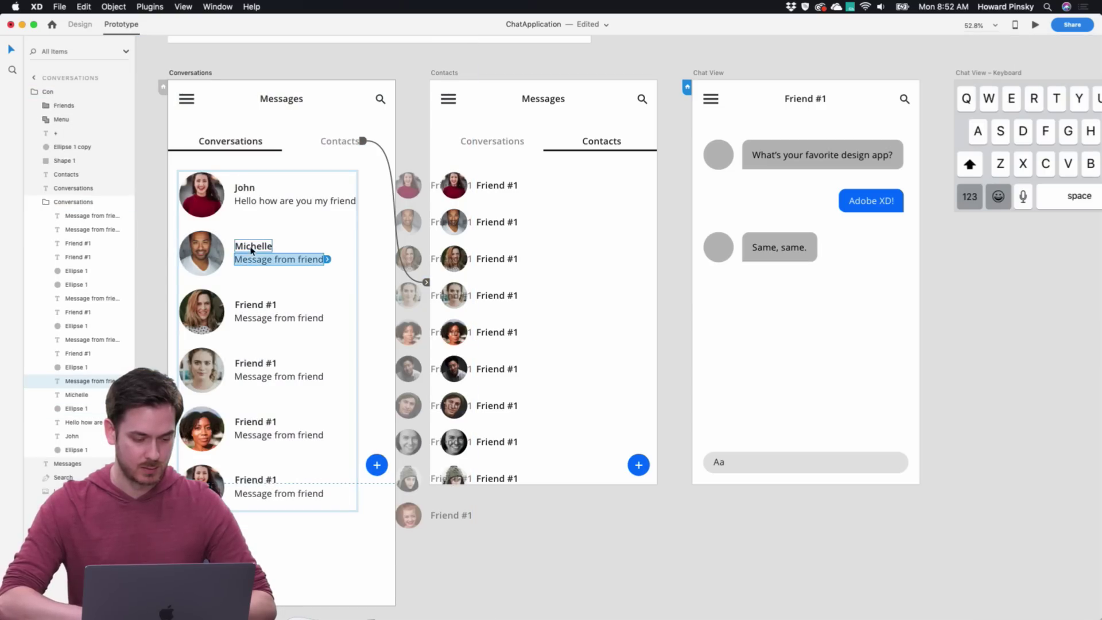
{"action": "left_click", "coordinate": [220, 255]}
{"action": "left_click_drag", "start_coordinate": [228, 253], "coordinate": [799, 114]}
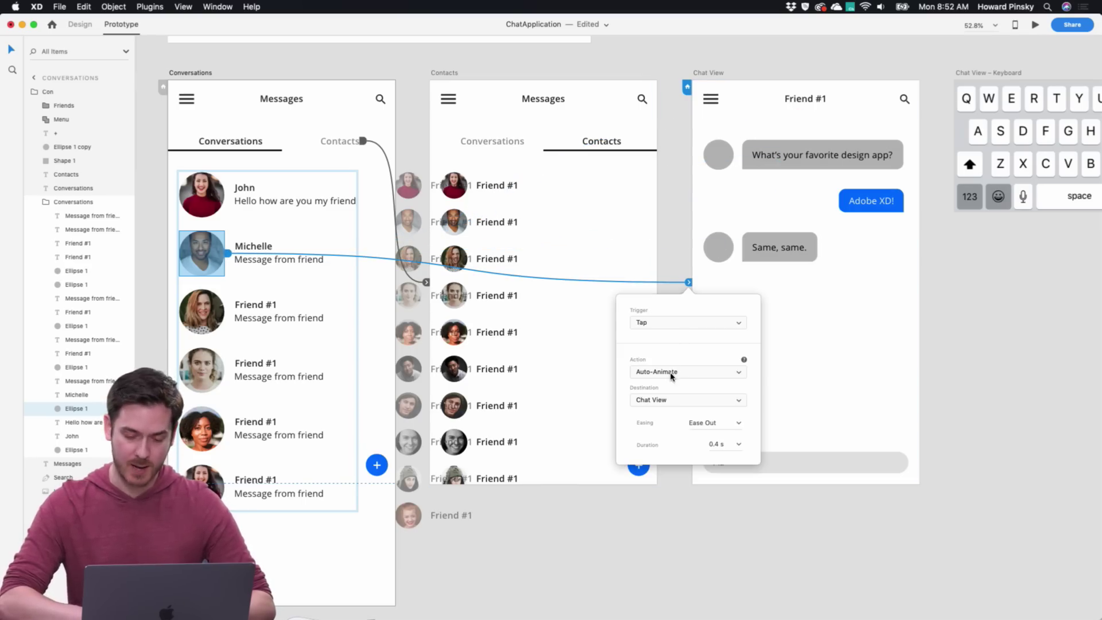
{"action": "left_click", "coordinate": [791, 356]}
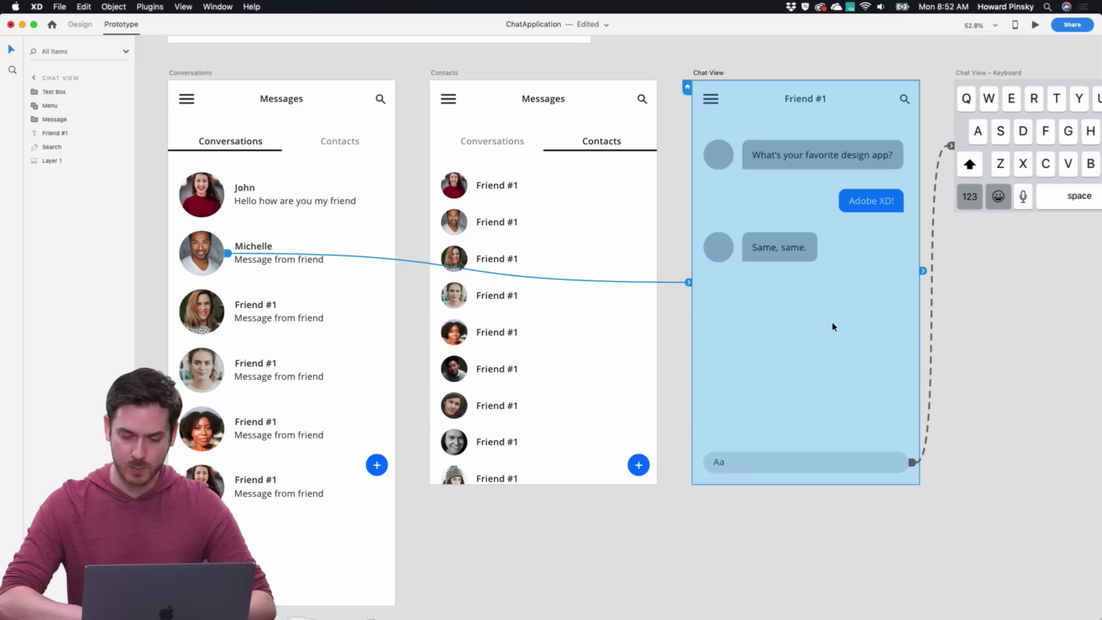
In Design mode, copy Chat View's Message group into the Conversations artboard's Con group and place it just beyond the artboard's right edge
{"action": "left_click", "coordinate": [73, 27]}
{"action": "left_click", "coordinate": [884, 207]}
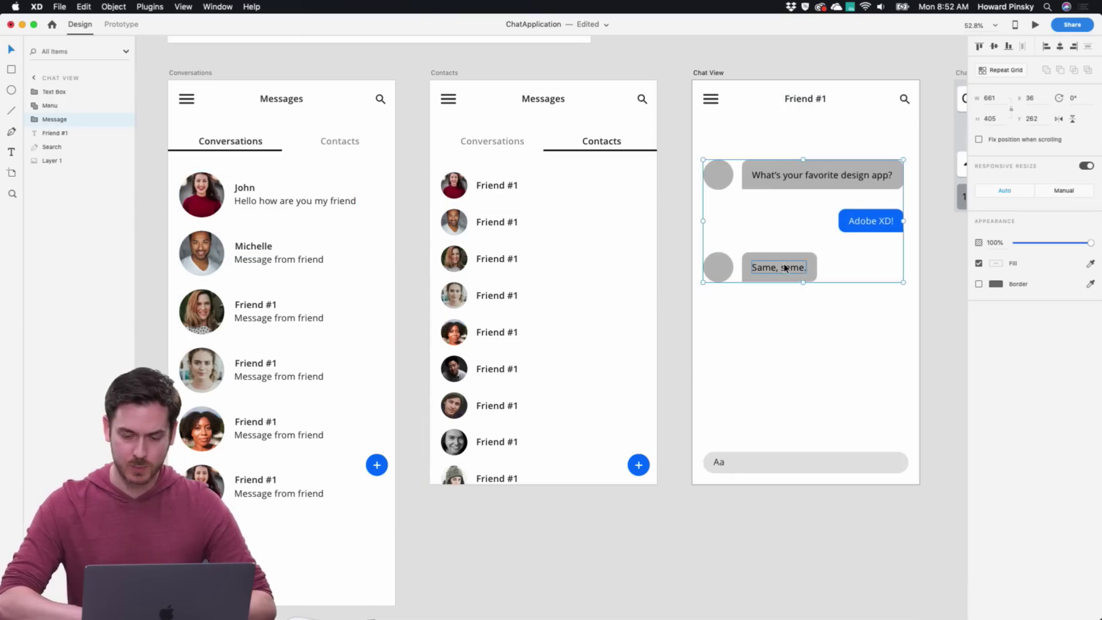
{"action": "left_click", "coordinate": [331, 205]}
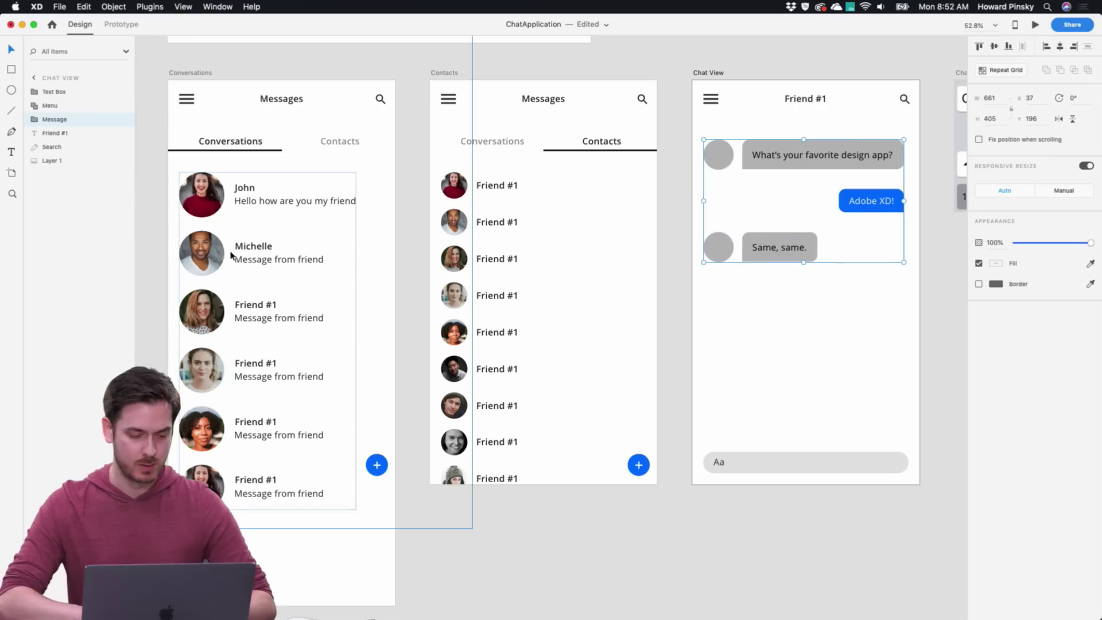
{"action": "key", "text": "super+v"}
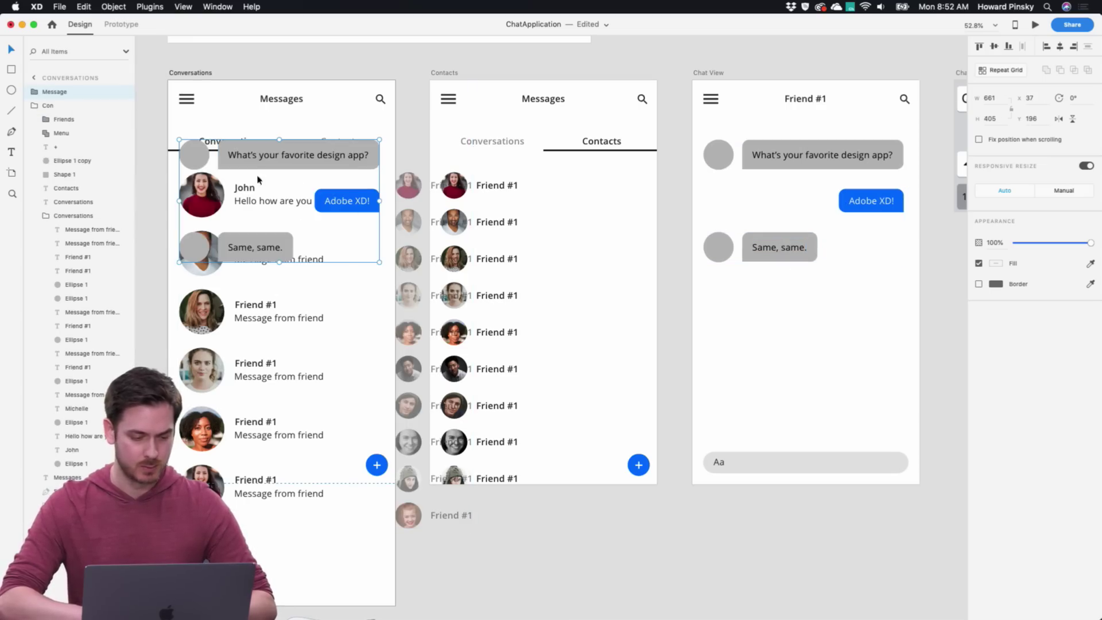
{"action": "left_click_drag", "start_coordinate": [58, 95], "coordinate": [62, 108]}
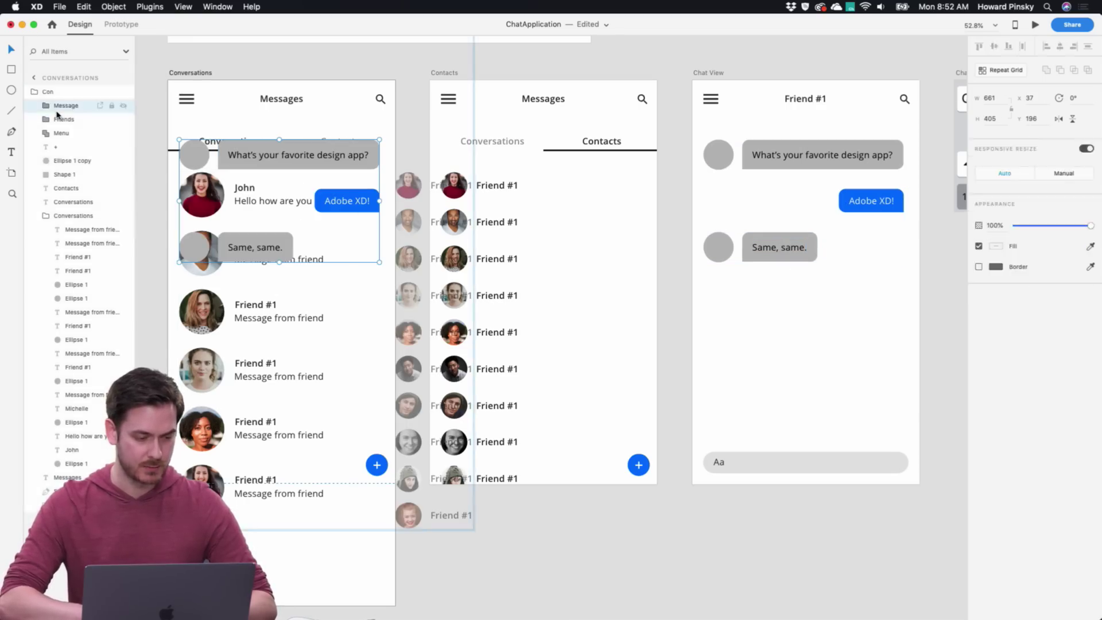
{"action": "left_click_drag", "start_coordinate": [292, 170], "coordinate": [505, 188]}
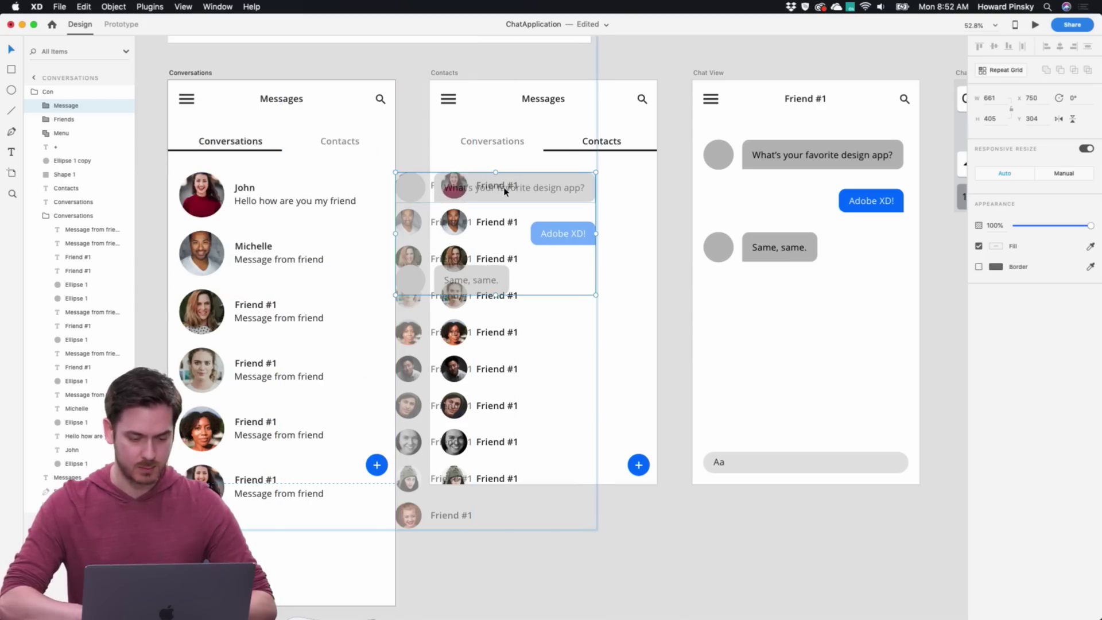
Group all layers of the Chat View artboard and name the group Con
{"action": "key", "text": "Escape"}
{"action": "left_click", "coordinate": [54, 92]}
{"action": "left_click", "coordinate": [52, 160], "text": "shift"}
{"action": "key", "text": "super+g"}
{"action": "double_click", "coordinate": [47, 91]}
{"action": "type", "text": "Con"}
{"action": "left_click_drag", "start_coordinate": [286, 206], "coordinate": [240, 205]}
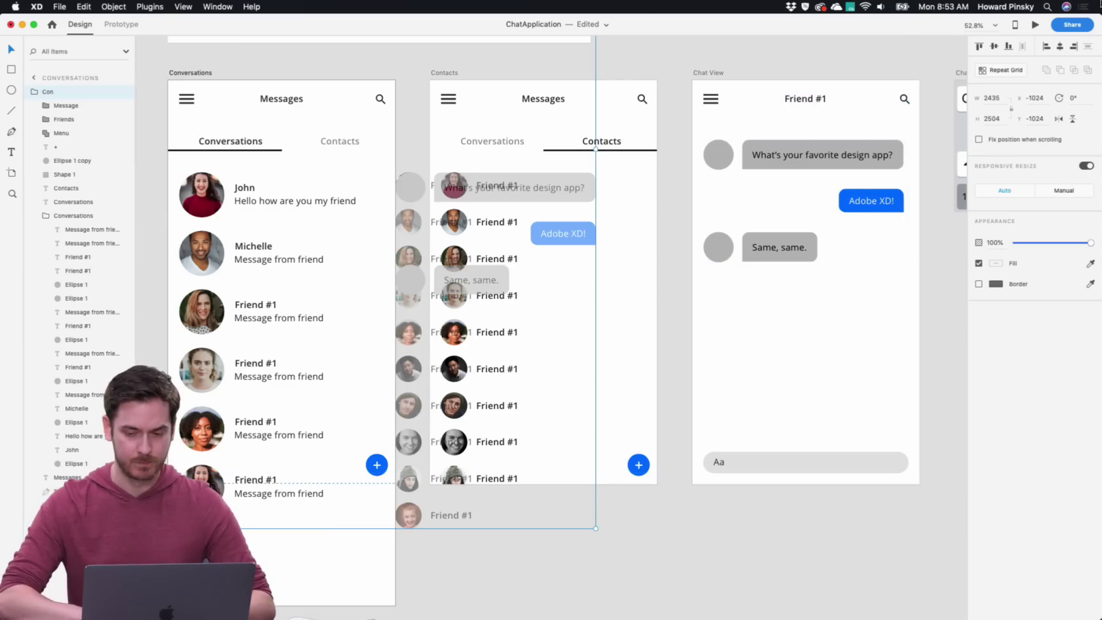
Preview the transition from the second conversation's avatar to the chat view, and close the preview
{"action": "left_click", "coordinate": [1037, 25]}
{"action": "left_click", "coordinate": [237, 282]}
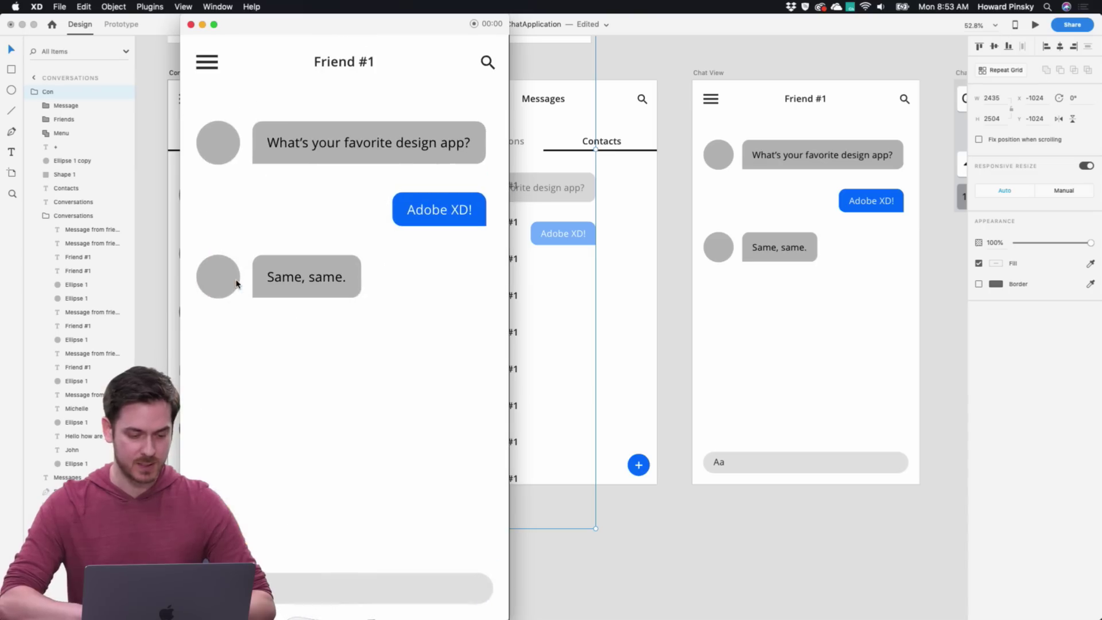
{"action": "left_click", "coordinate": [792, 214]}
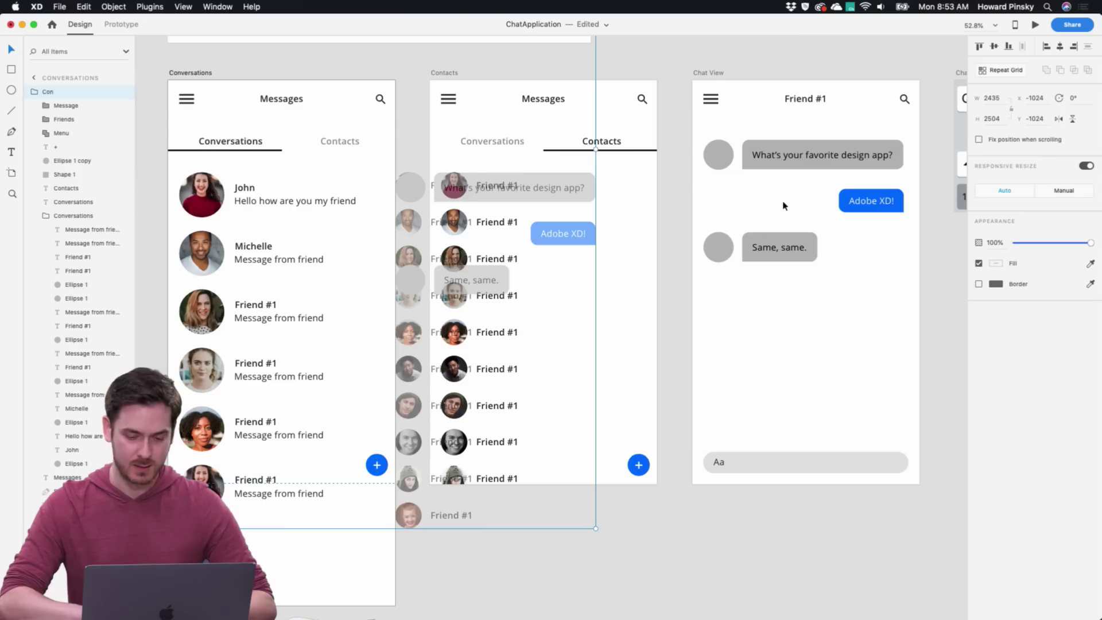
Copy the Conversations list group into Chat View's Con group and move it off the artboard's left edge
{"action": "left_click", "coordinate": [718, 252]}
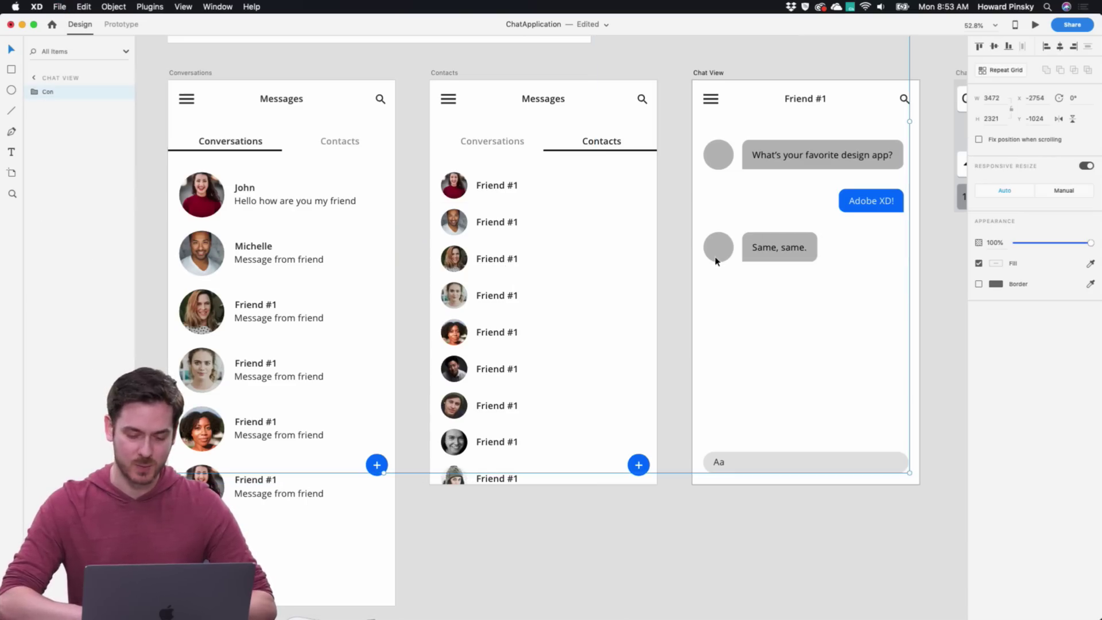
{"action": "left_click", "coordinate": [233, 182]}
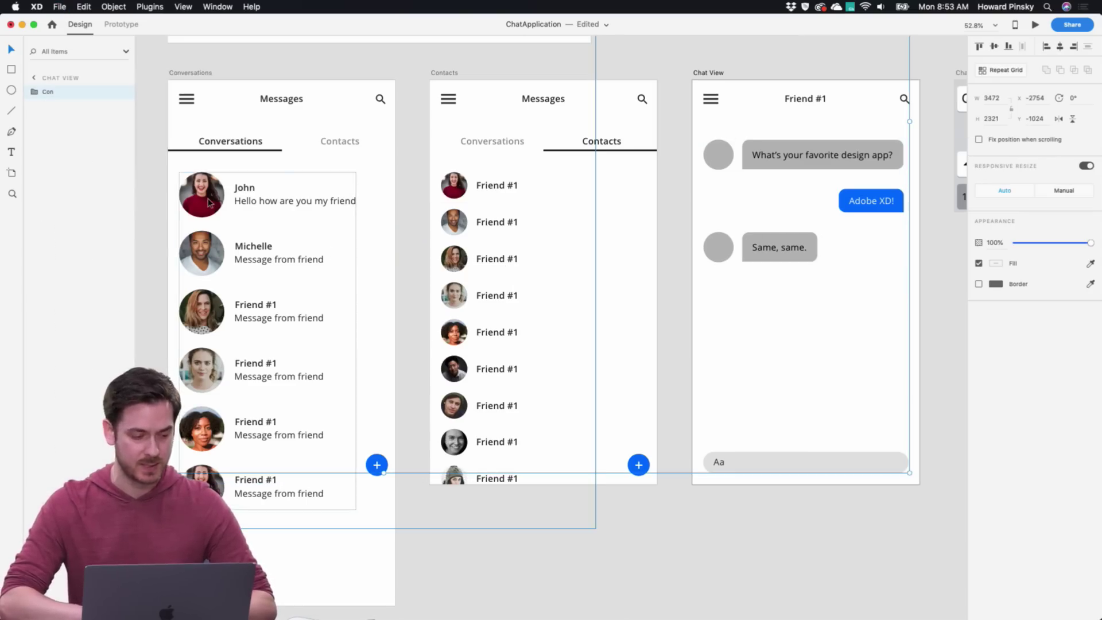
{"action": "left_click", "coordinate": [55, 108]}
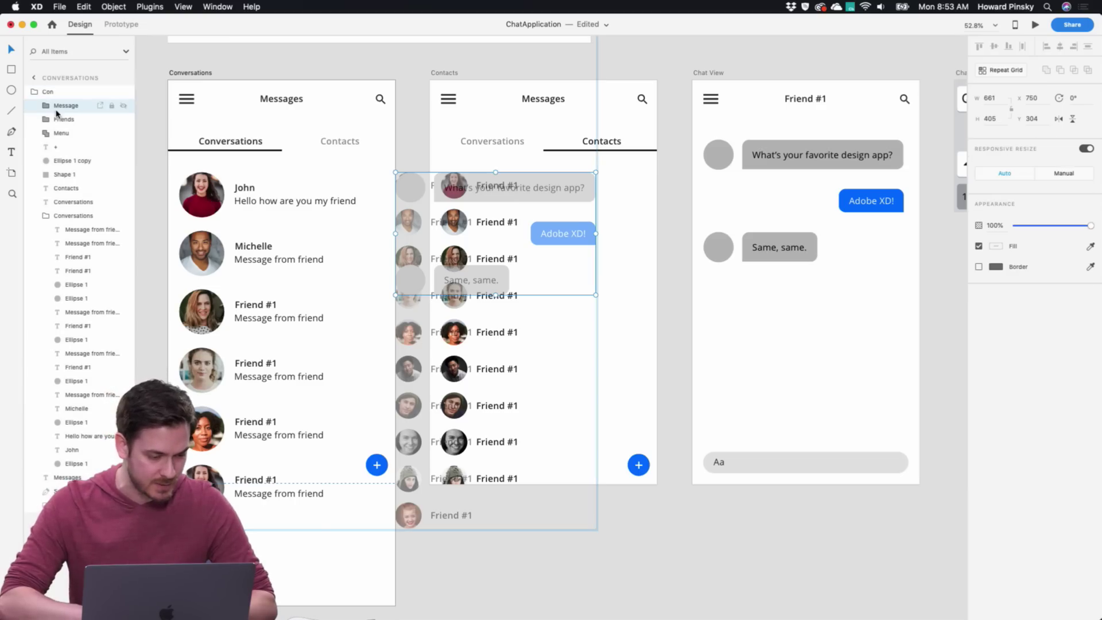
{"action": "left_click", "coordinate": [207, 201]}
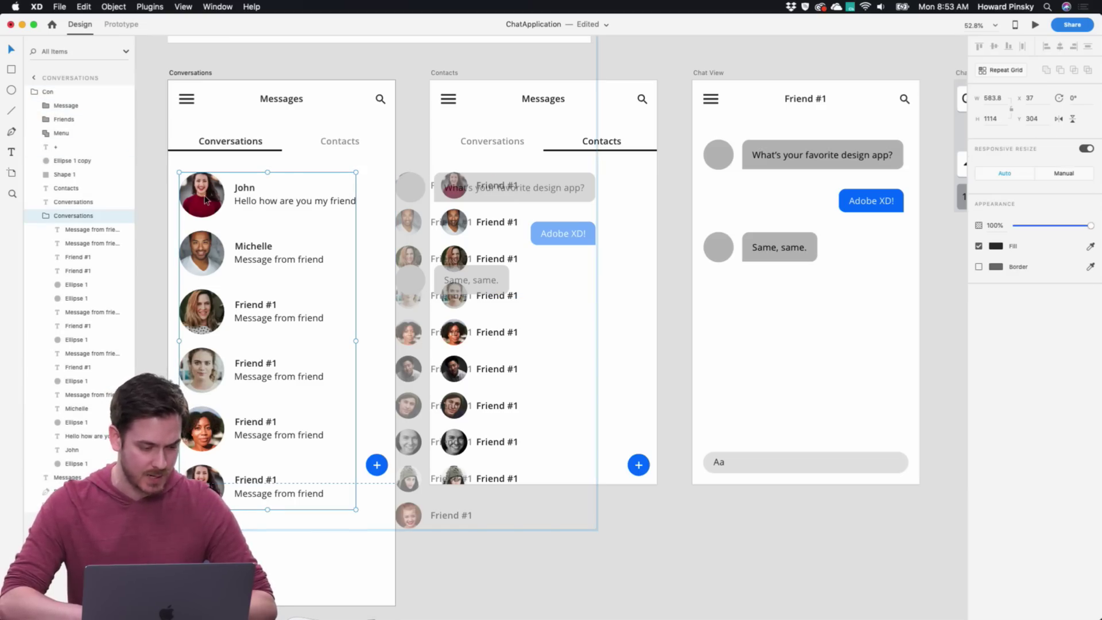
{"action": "left_click", "coordinate": [806, 235]}
{"action": "left_click", "coordinate": [720, 82]}
{"action": "key", "text": "super+v"}
{"action": "left_click_drag", "start_coordinate": [57, 96], "coordinate": [41, 107]}
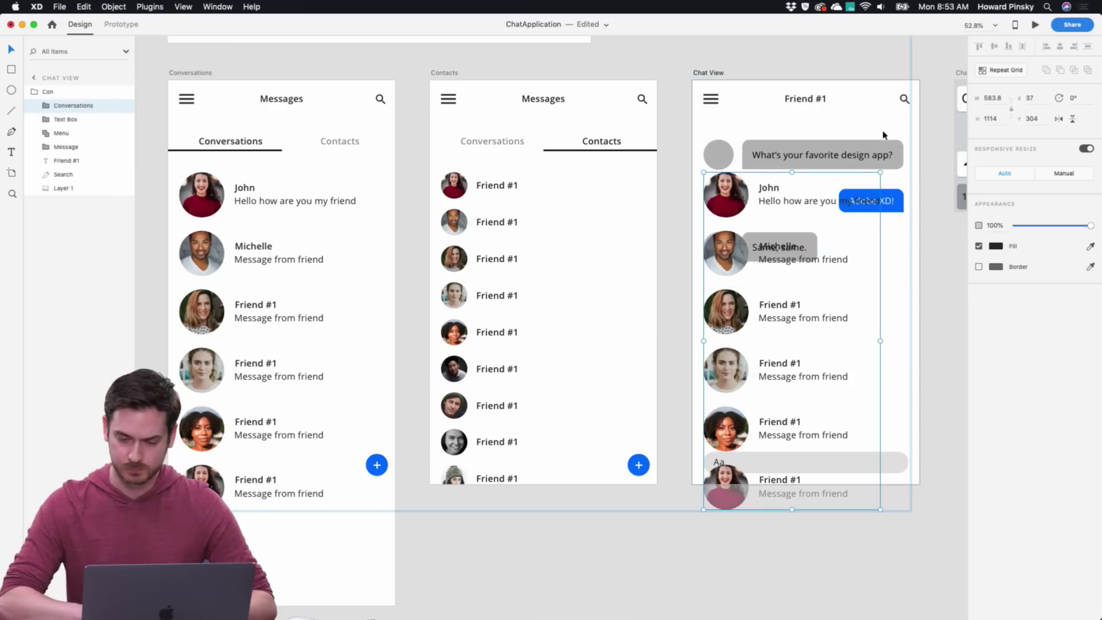
{"action": "left_click", "coordinate": [694, 194]}
{"action": "left_click_drag", "start_coordinate": [747, 195], "coordinate": [558, 201]}
Preview the Conversations artboard again, test the updated slide transition into the chat view, and close the preview
{"action": "left_click", "coordinate": [338, 201]}
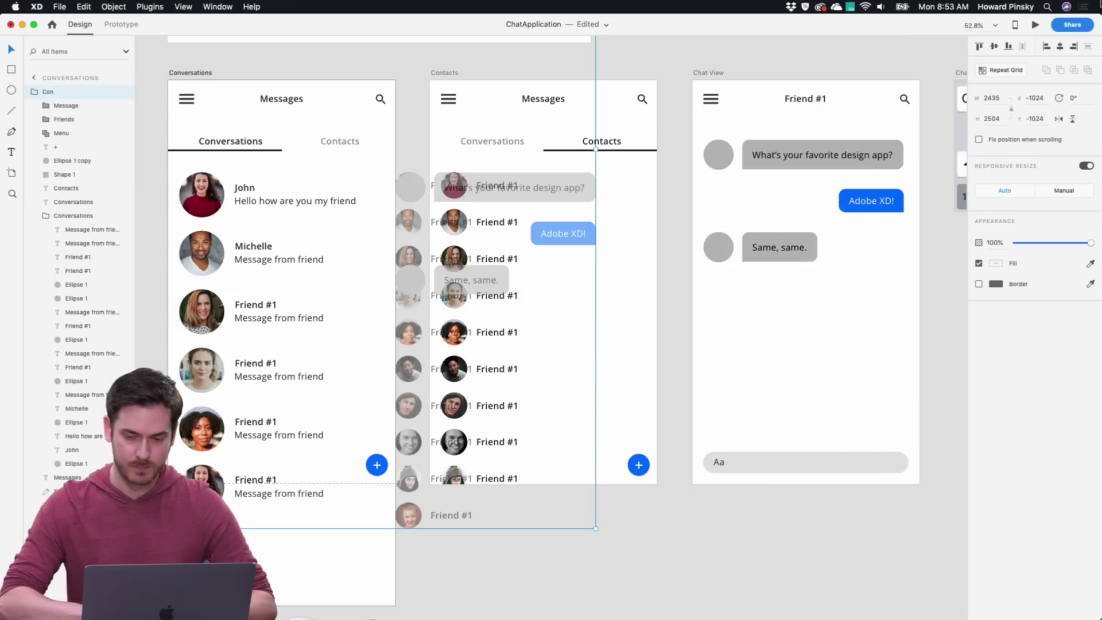
{"action": "left_click", "coordinate": [1036, 25]}
{"action": "left_click", "coordinate": [226, 312]}
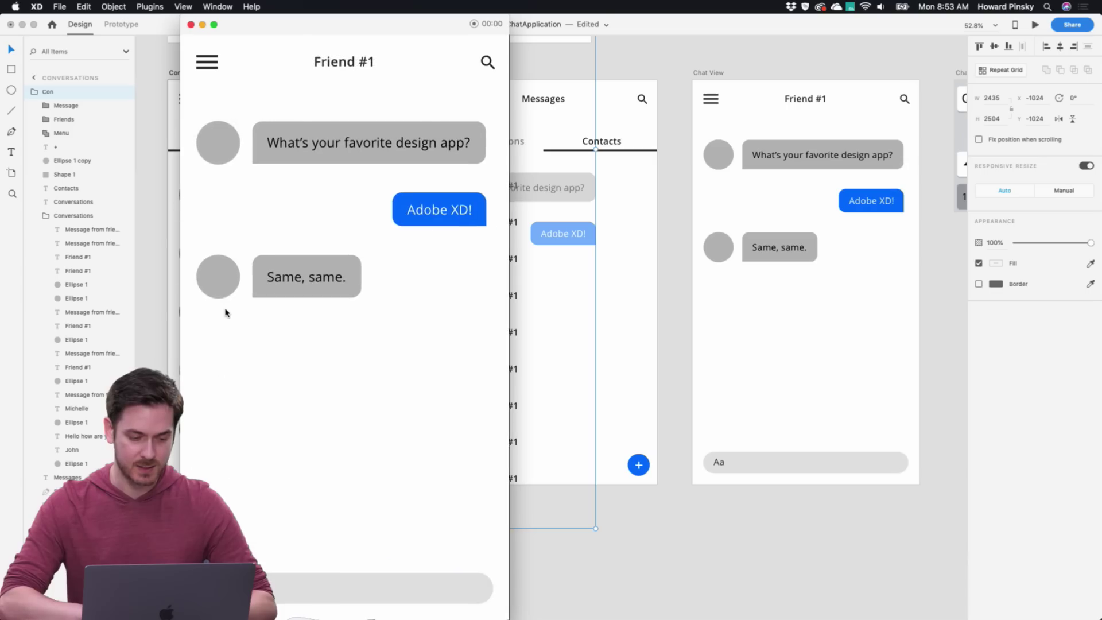
{"action": "left_click", "coordinate": [192, 26]}
Preview the full flow from the second conversation into the chat view and bring up the keyboard overlay
{"action": "scroll", "coordinate": [785, 310], "scroll_direction": "right", "scroll_amount": 5}
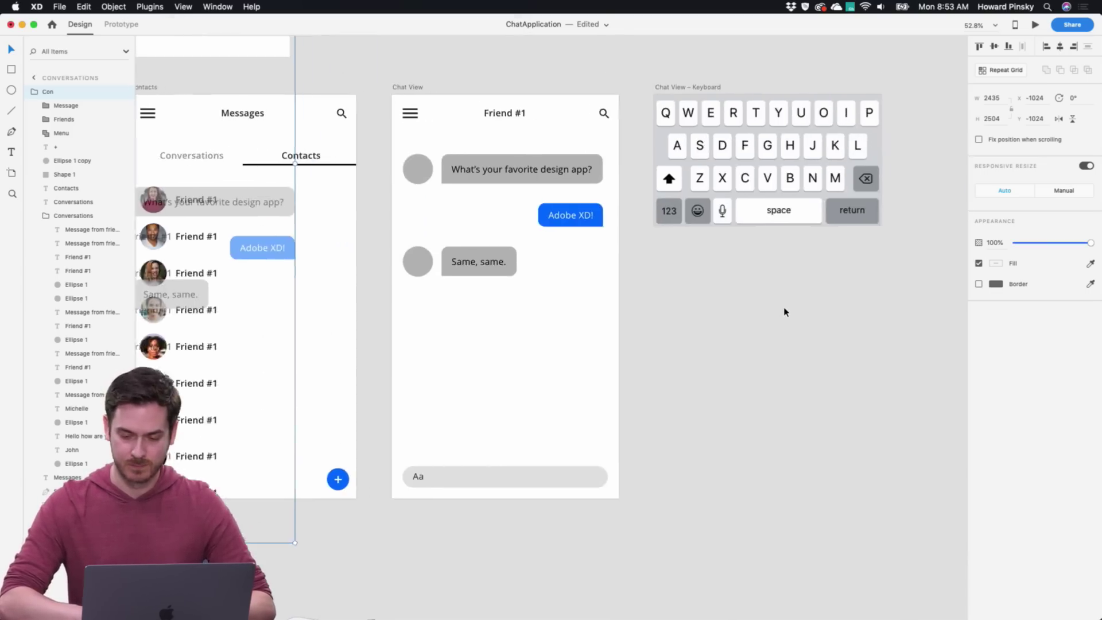
{"action": "left_click", "coordinate": [1035, 24]}
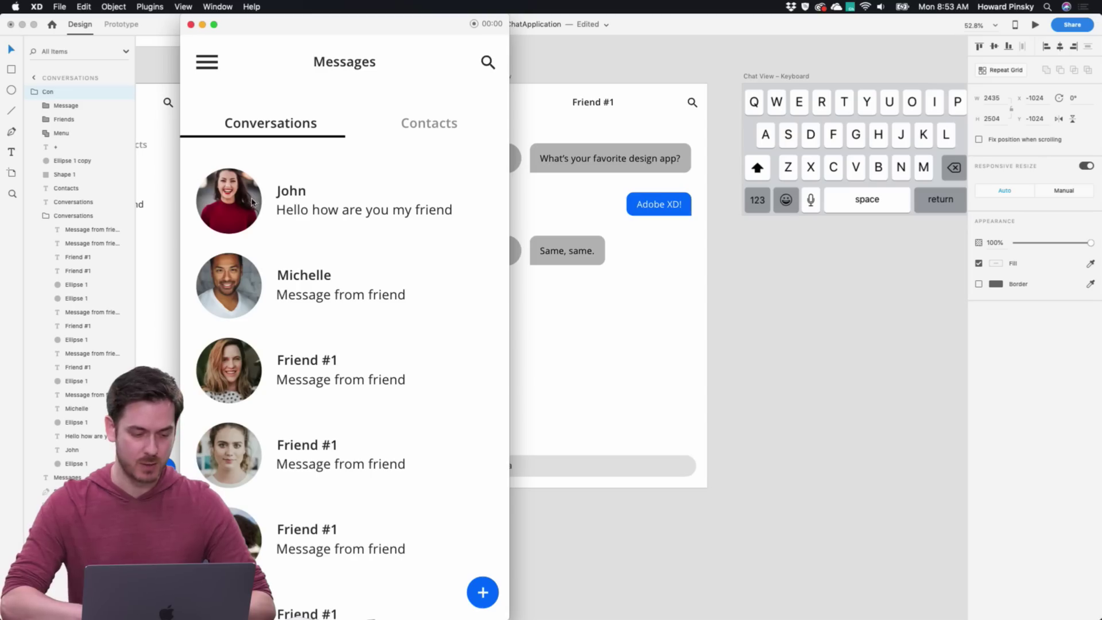
{"action": "left_click", "coordinate": [229, 296]}
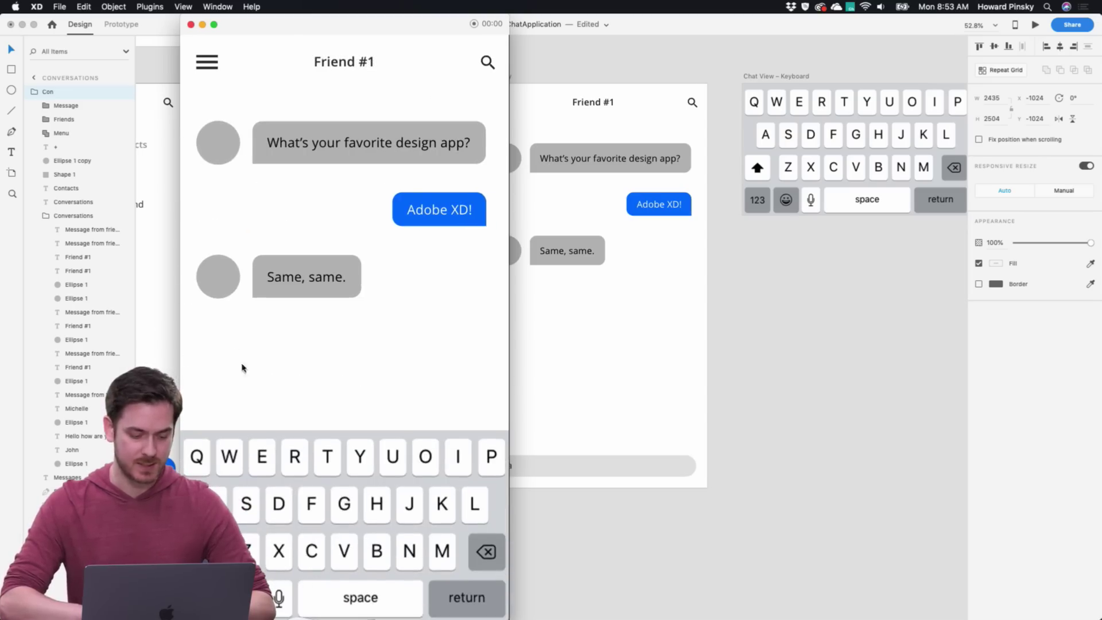
Dismiss the keyboard overlay in the preview, close the preview, and clear the selection on the canvas
{"action": "left_click", "coordinate": [292, 483]}
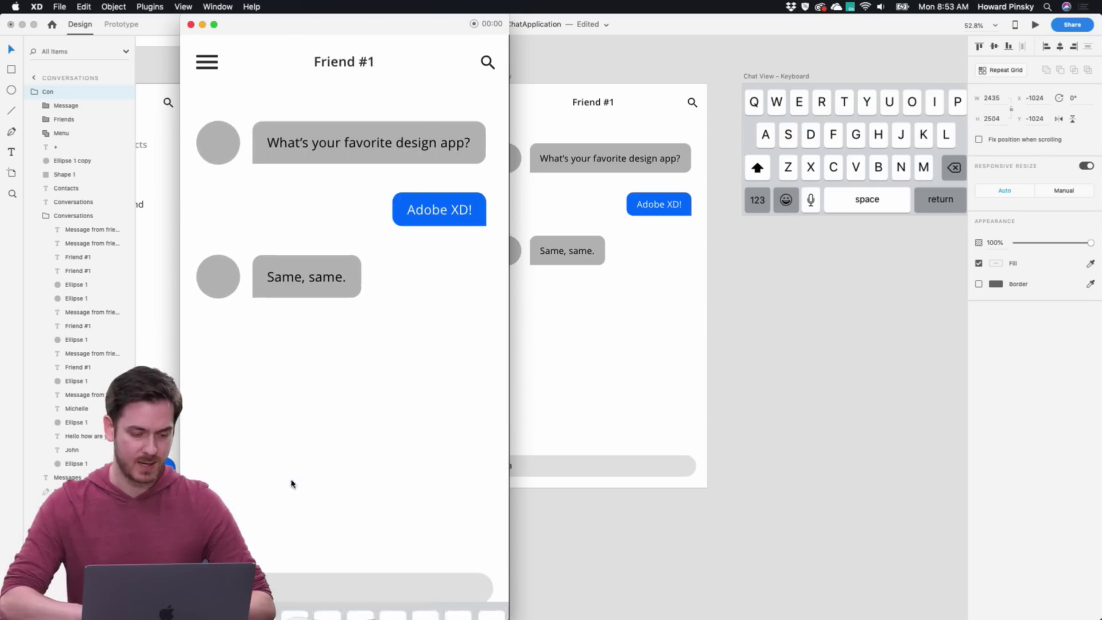
{"action": "left_click", "coordinate": [191, 24]}
{"action": "scroll", "coordinate": [399, 224], "scroll_direction": "left", "scroll_amount": 10}
{"action": "left_click", "coordinate": [287, 267]}
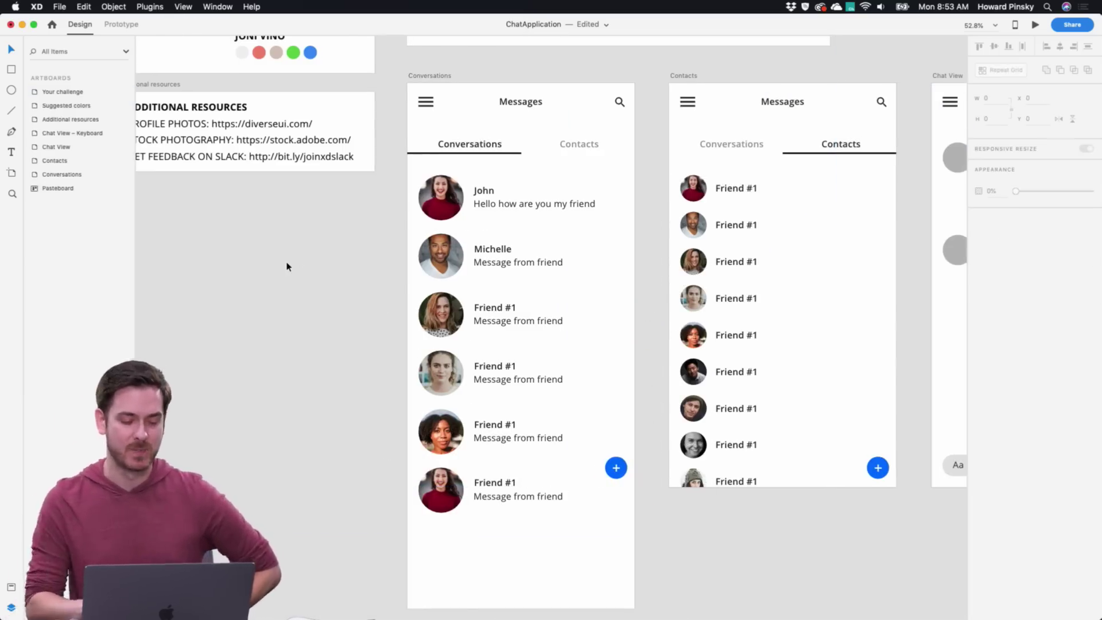
Review the Conversations, Contacts and Chat View artboards, including the plus button on Conversations, alongside the challenge brief
{"action": "scroll", "coordinate": [287, 267], "scroll_direction": "right", "scroll_amount": 5}
{"action": "scroll", "coordinate": [287, 267], "scroll_direction": "down", "scroll_amount": 2}
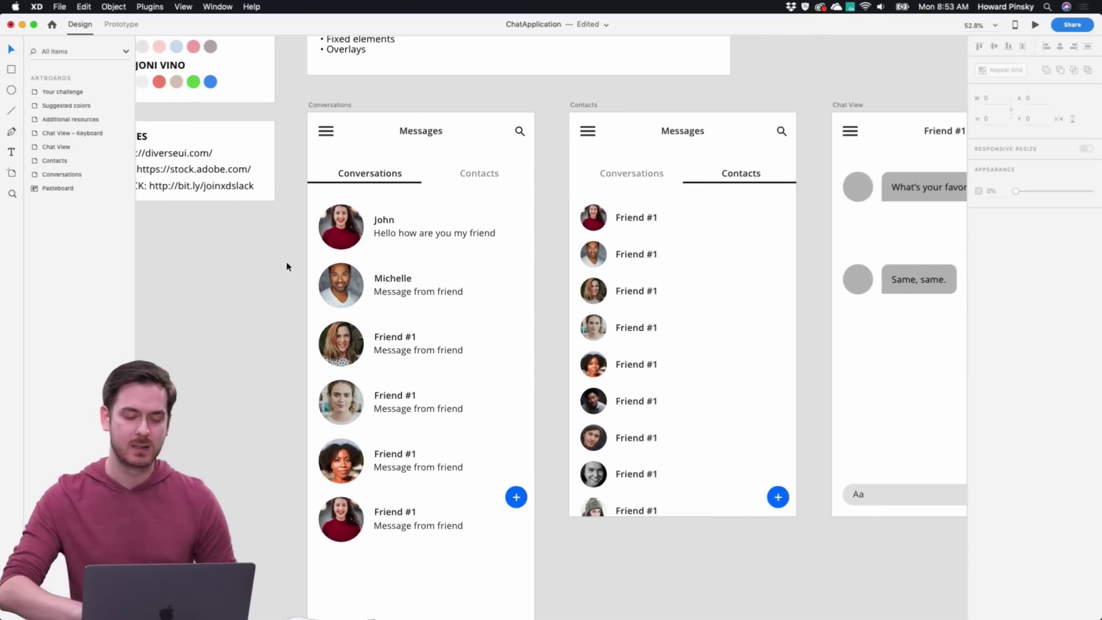
{"action": "scroll", "coordinate": [287, 267], "scroll_direction": "right", "scroll_amount": 3}
{"action": "scroll", "coordinate": [287, 267], "scroll_direction": "down", "scroll_amount": 2}
{"action": "scroll", "coordinate": [287, 267], "scroll_direction": "right", "scroll_amount": 3}
{"action": "scroll", "coordinate": [287, 267], "scroll_direction": "down", "scroll_amount": 1}
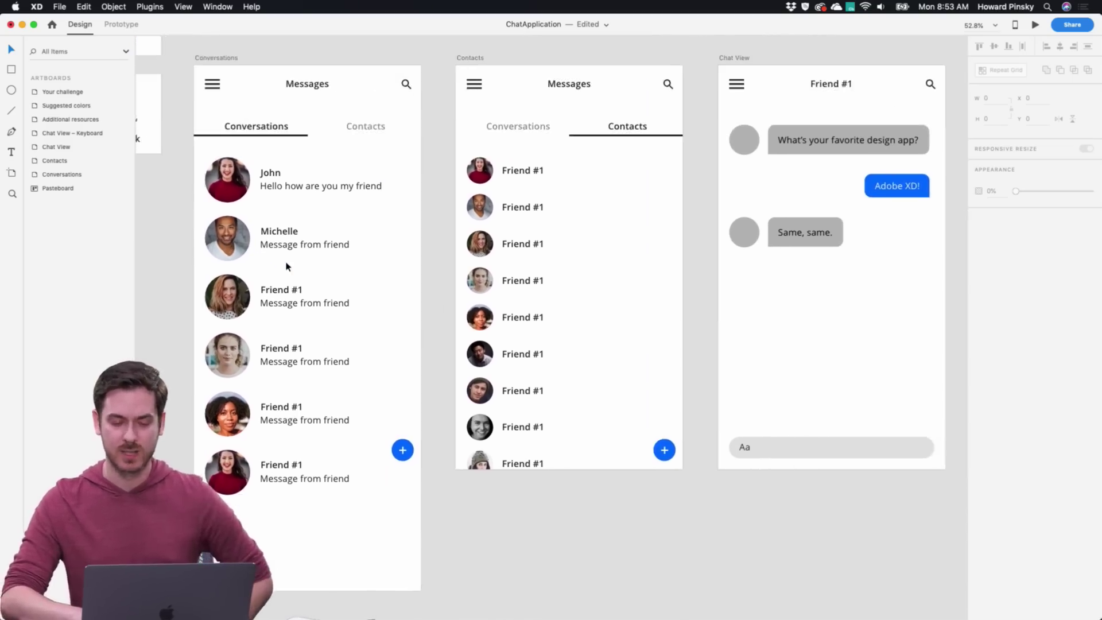
{"action": "double_click", "coordinate": [404, 453]}
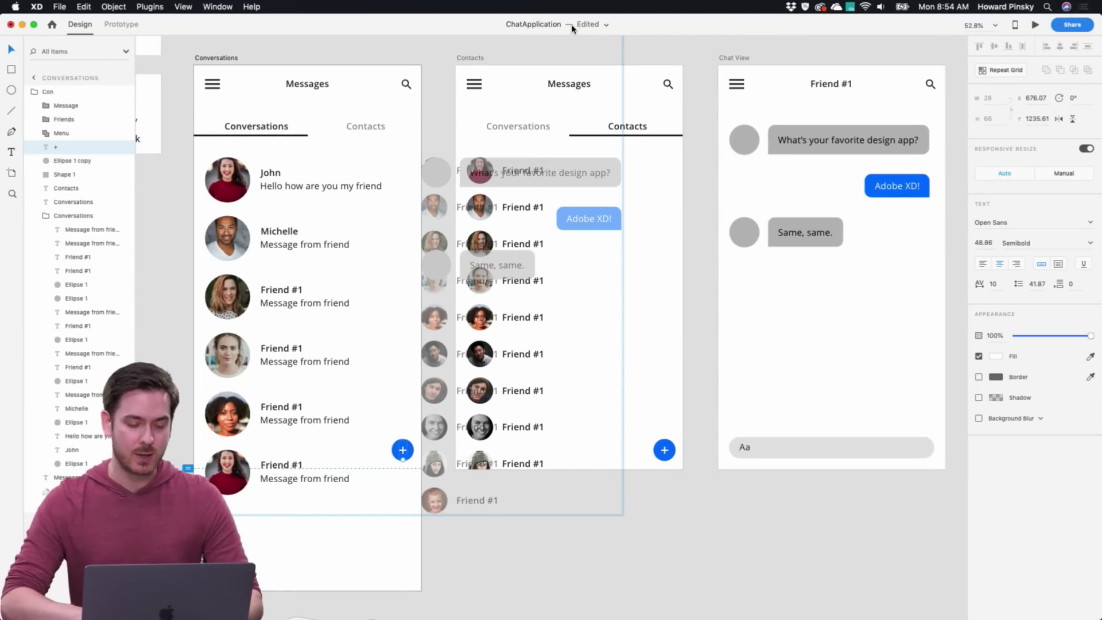
{"action": "left_click", "coordinate": [693, 50]}
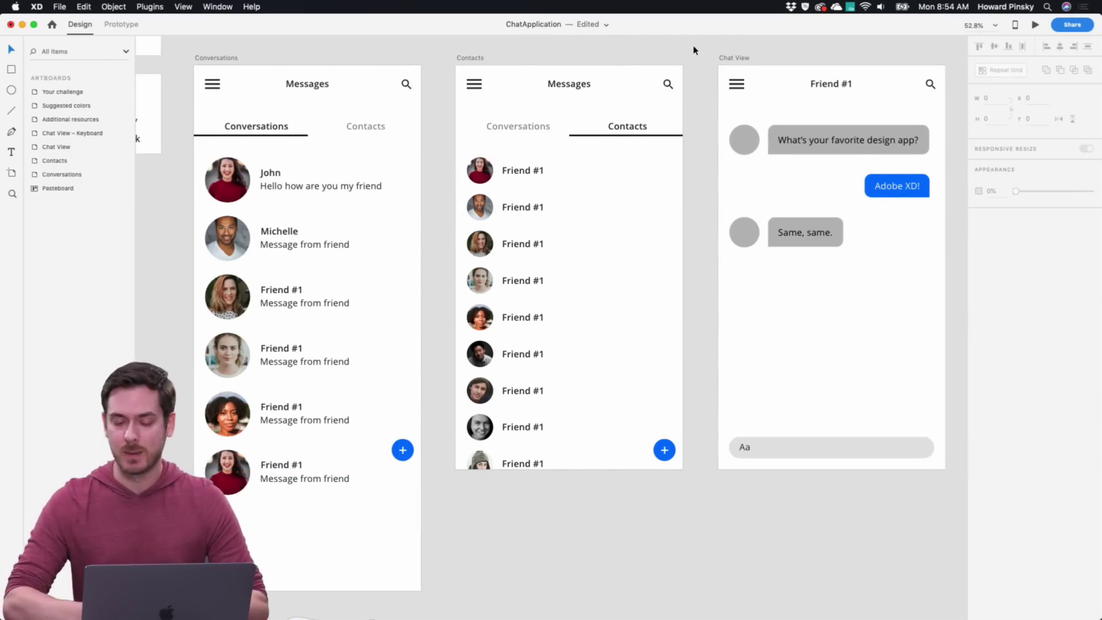
{"action": "scroll", "coordinate": [693, 50], "scroll_direction": "down", "scroll_amount": 5}
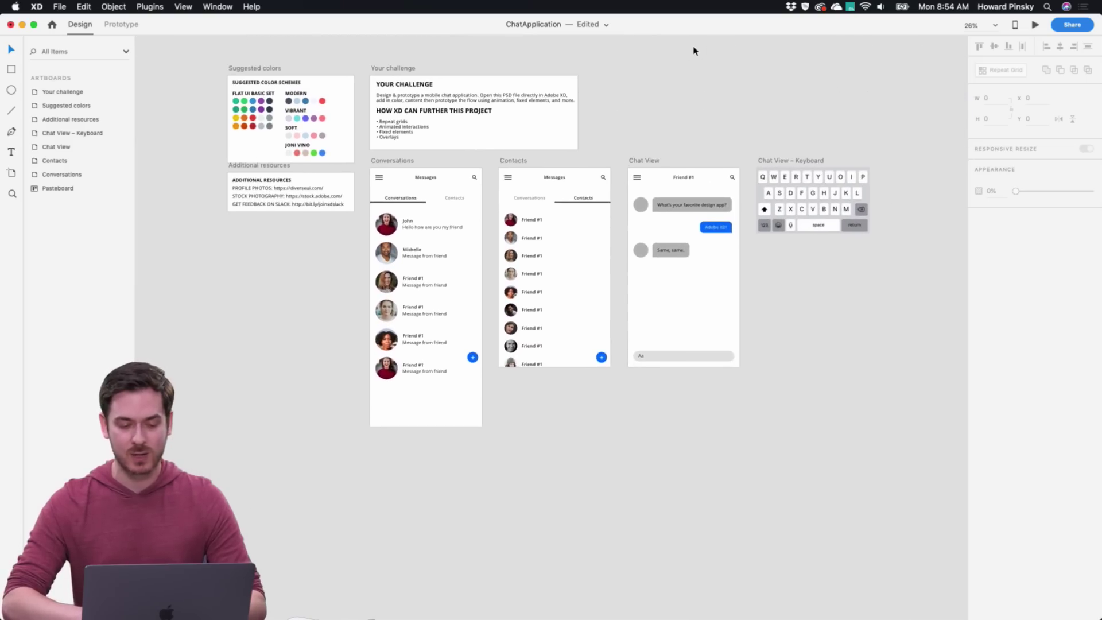
{"action": "scroll", "coordinate": [344, 172], "scroll_direction": "up", "scroll_amount": 3}
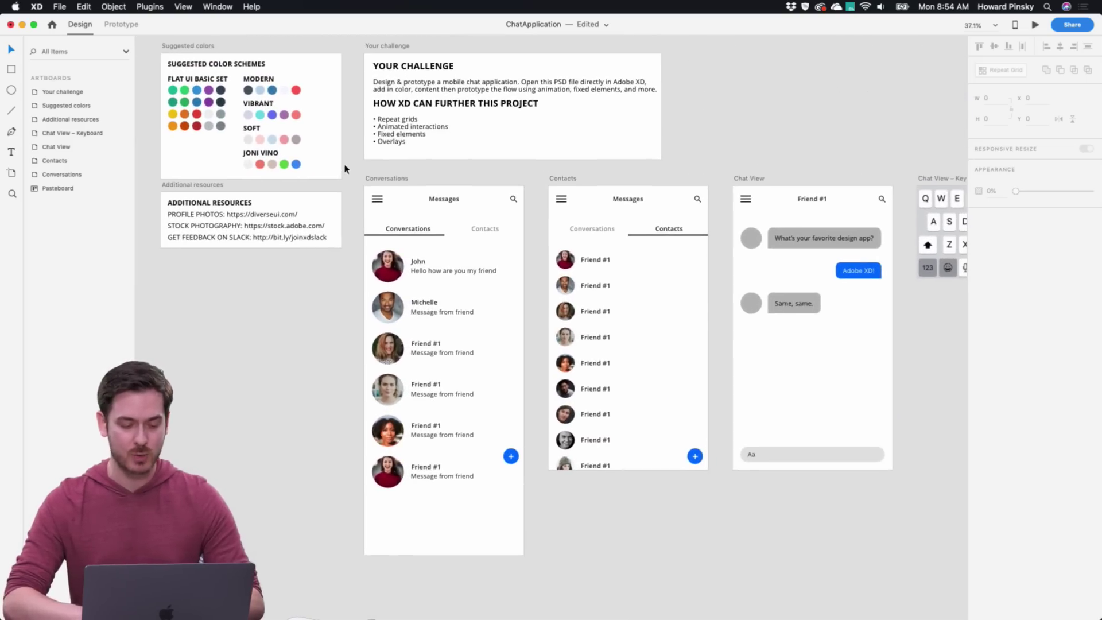
Switch to Safari and examine the #05 Mobile Chat Application card on Behance's Daily Creative Challenge page
{"action": "key", "text": "super+Tab"}
{"action": "key", "text": "super+Tab"}
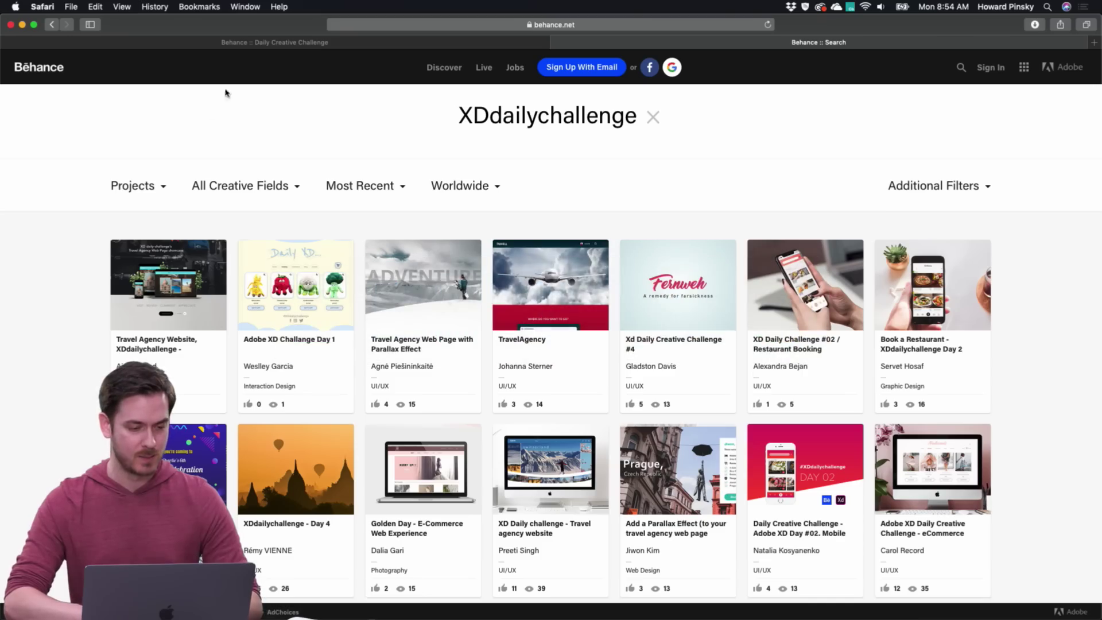
{"action": "left_click", "coordinate": [245, 45]}
{"action": "scroll", "coordinate": [321, 189], "scroll_direction": "up", "scroll_amount": 15}
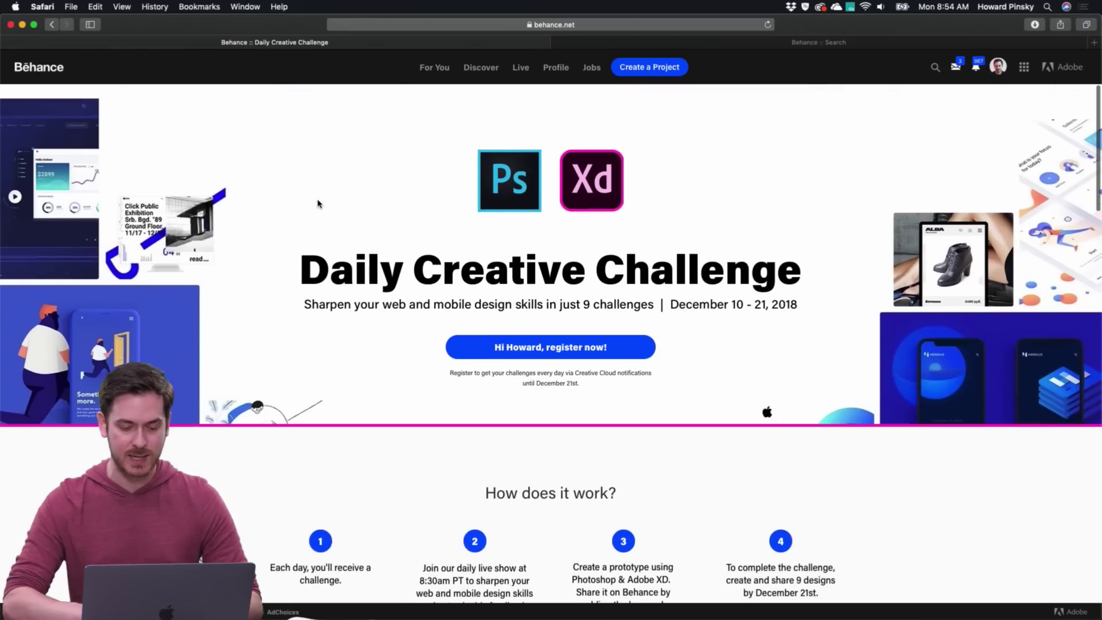
{"action": "scroll", "coordinate": [319, 204], "scroll_direction": "down", "scroll_amount": 3}
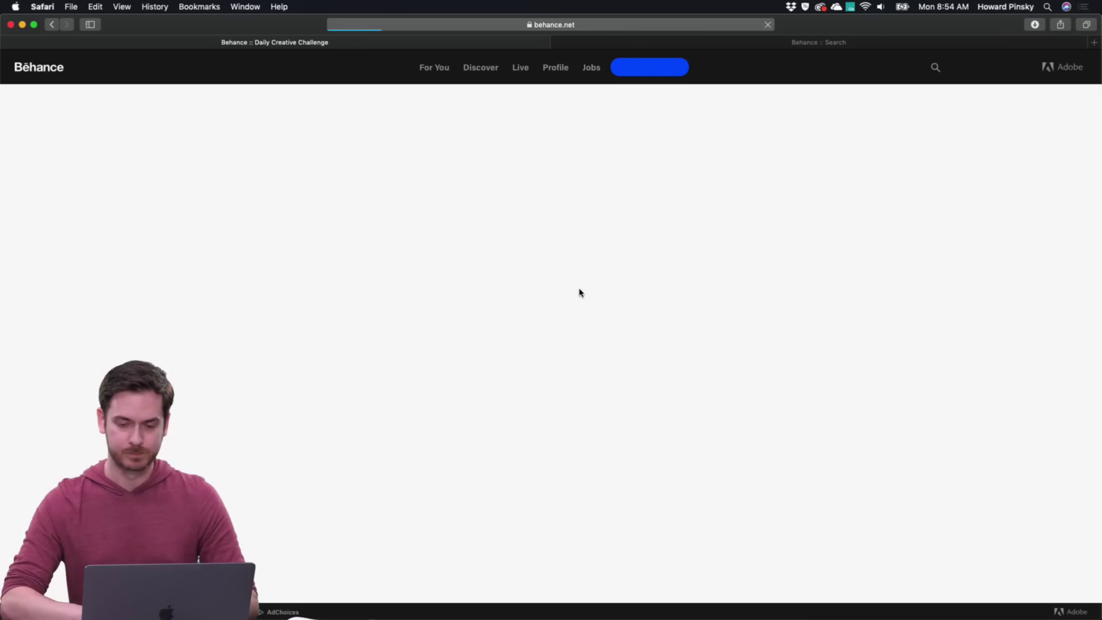
{"action": "scroll", "coordinate": [578, 290], "scroll_direction": "down", "scroll_amount": 15}
{"action": "scroll", "coordinate": [578, 291], "scroll_direction": "down", "scroll_amount": 5}
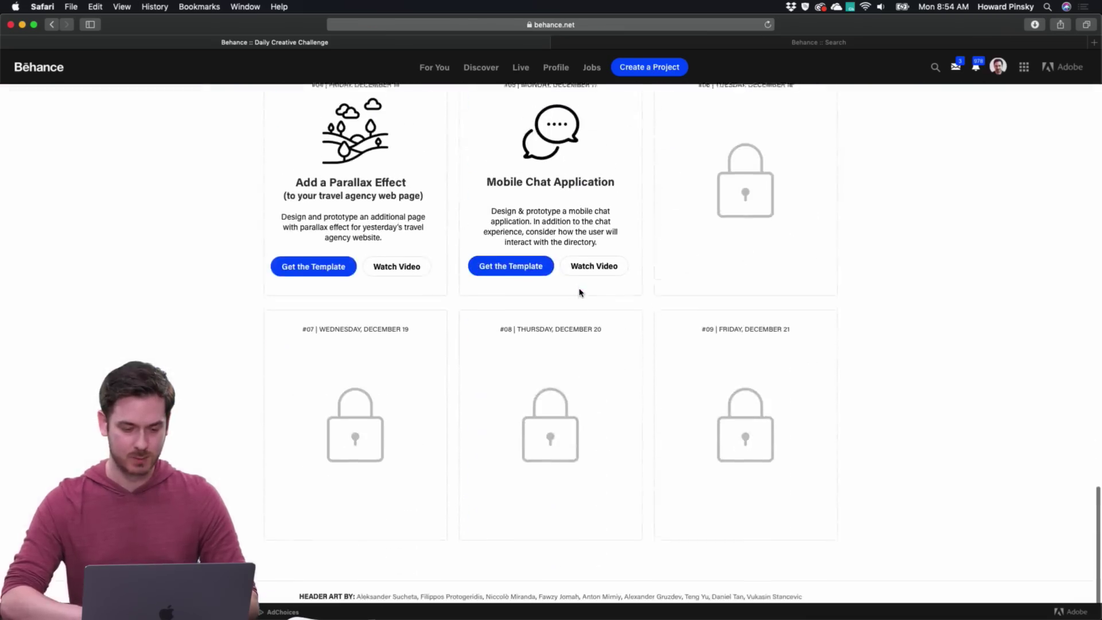
{"action": "scroll", "coordinate": [603, 180], "scroll_direction": "up", "scroll_amount": 5}
{"action": "scroll", "coordinate": [602, 180], "scroll_direction": "up", "scroll_amount": 1}
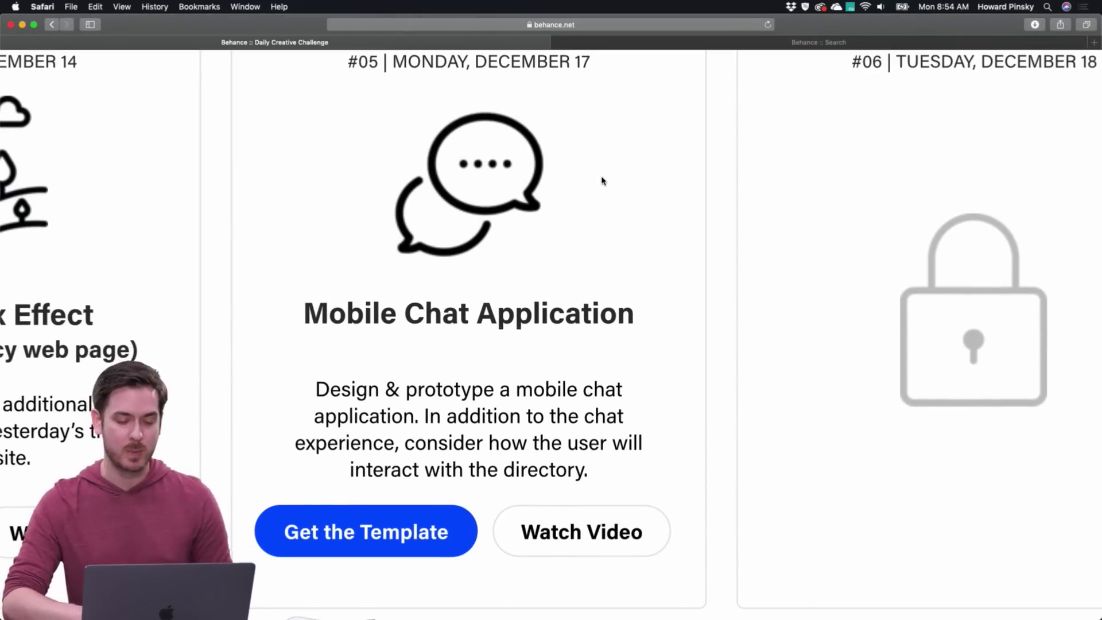
Return to the "How does it work?" section of the challenge page to read the instructions for sharing on Behance
{"action": "scroll", "coordinate": [602, 180], "scroll_direction": "down", "scroll_amount": 5}
{"action": "scroll", "coordinate": [602, 180], "scroll_direction": "up", "scroll_amount": 15}
{"action": "scroll", "coordinate": [602, 180], "scroll_direction": "down", "scroll_amount": 3}
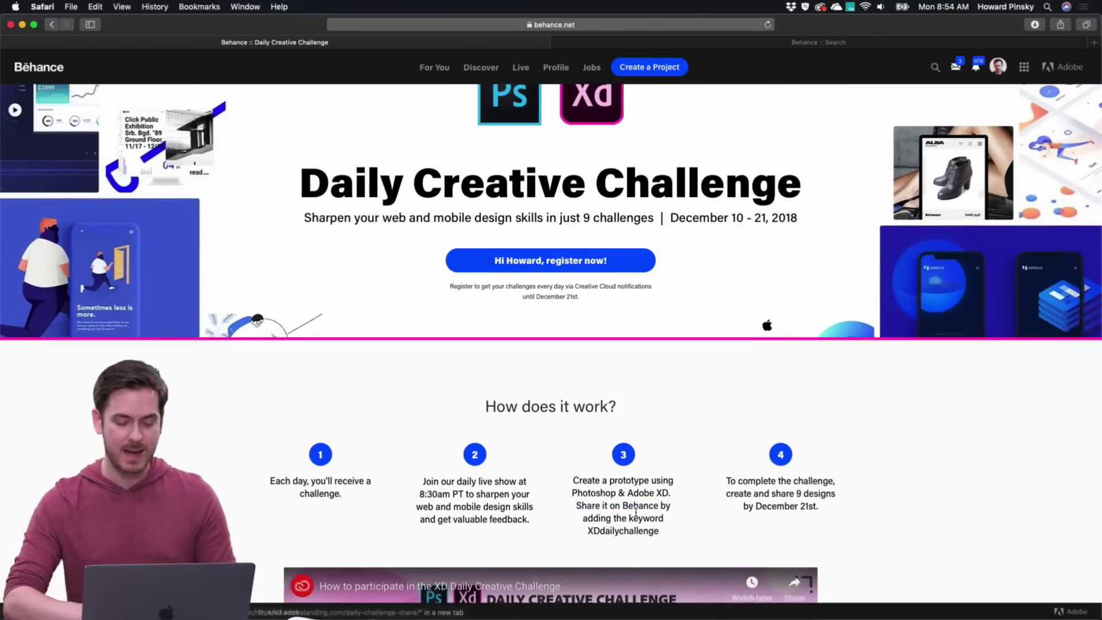